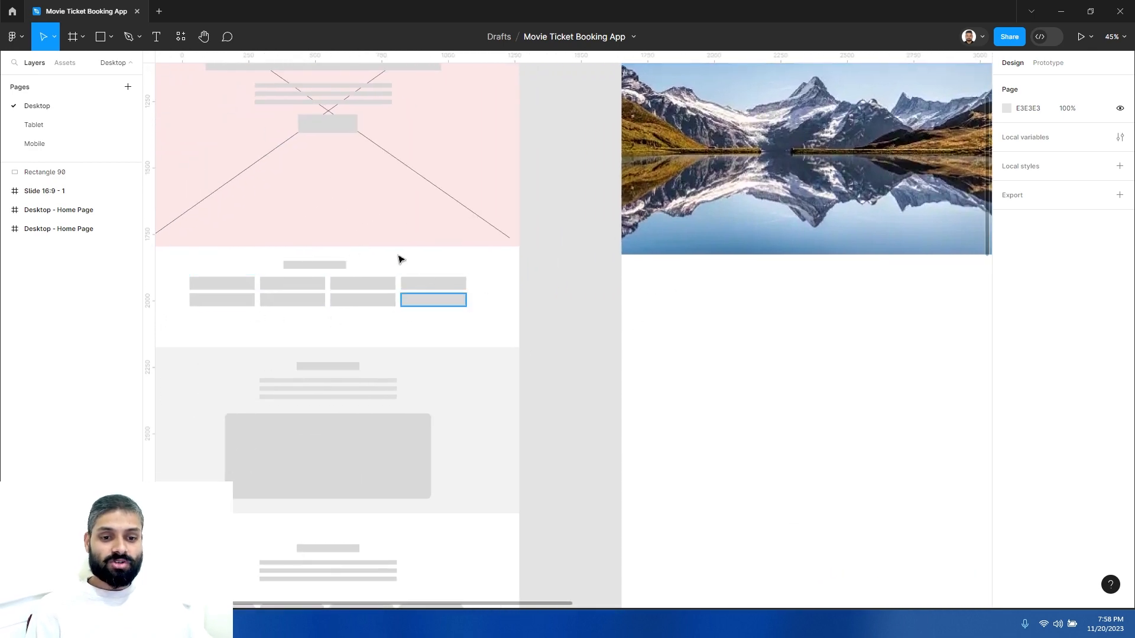
- Add a layout grid to the Desktop - Home Page frame as 12 columns with a 200 margin and 20 gutter
drag(713, 320, 436, 364)
scroll(527, 373, up, 5)
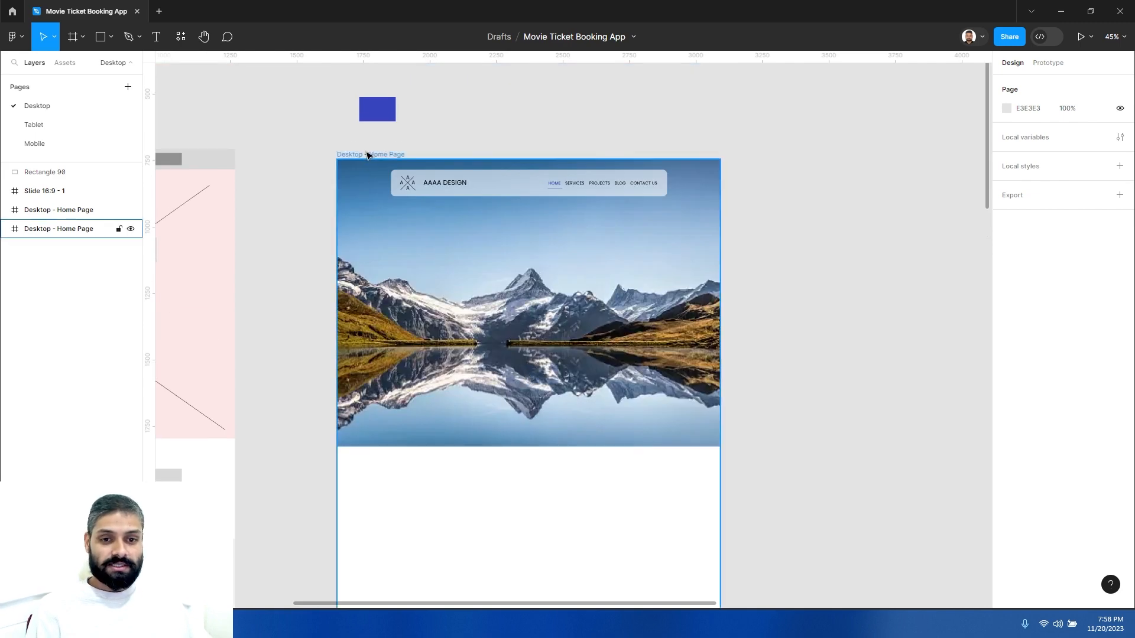
click(366, 157)
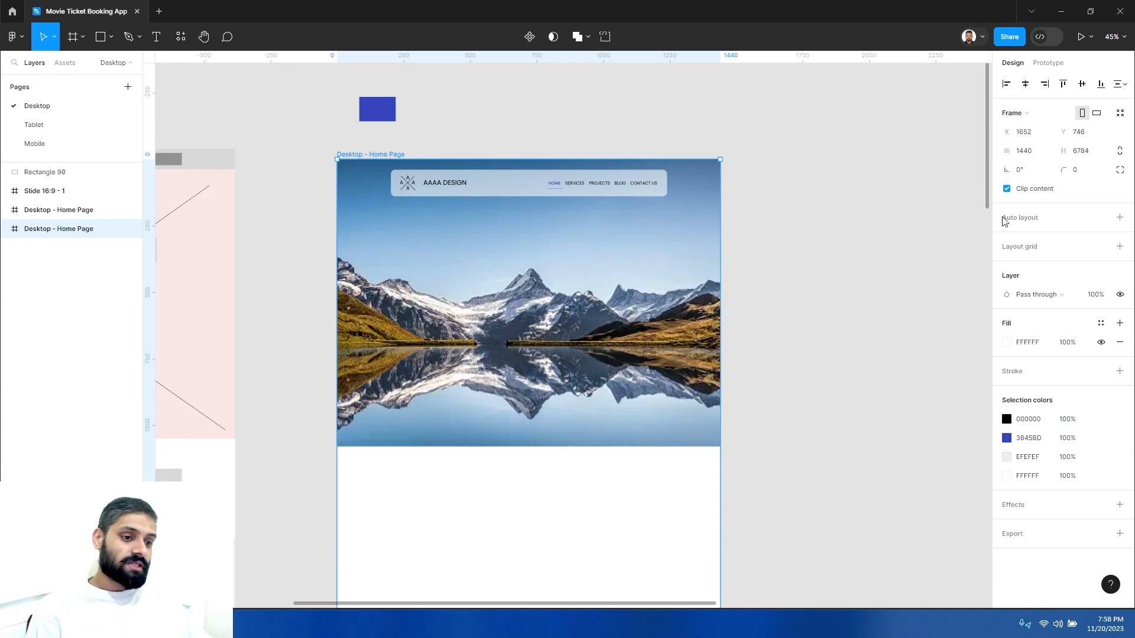
click(1029, 250)
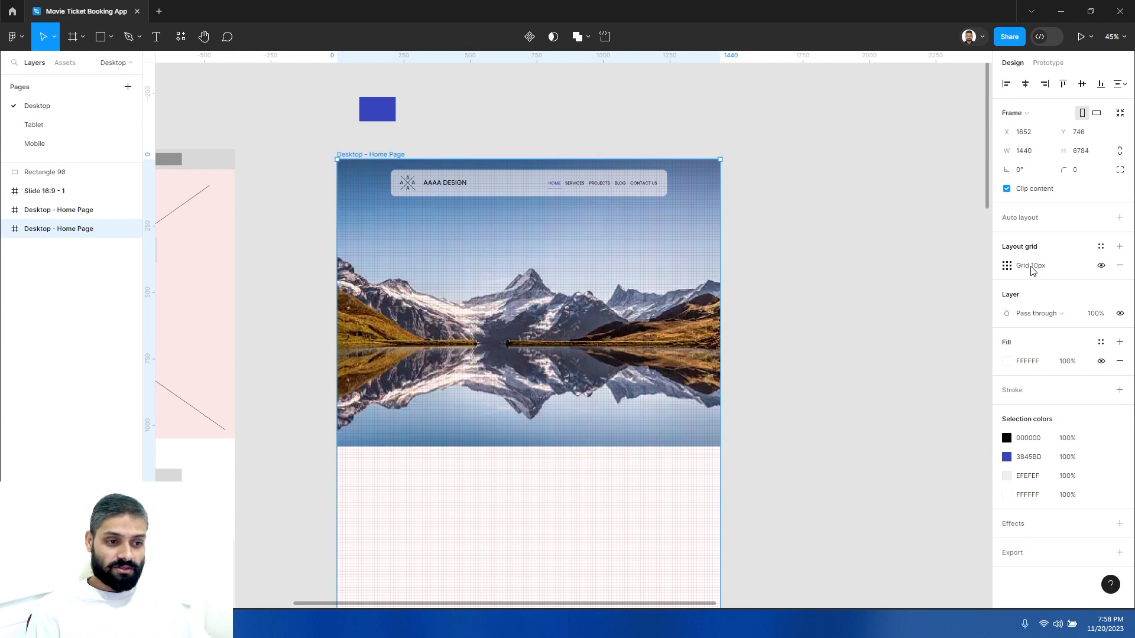
click(1007, 266)
click(900, 272)
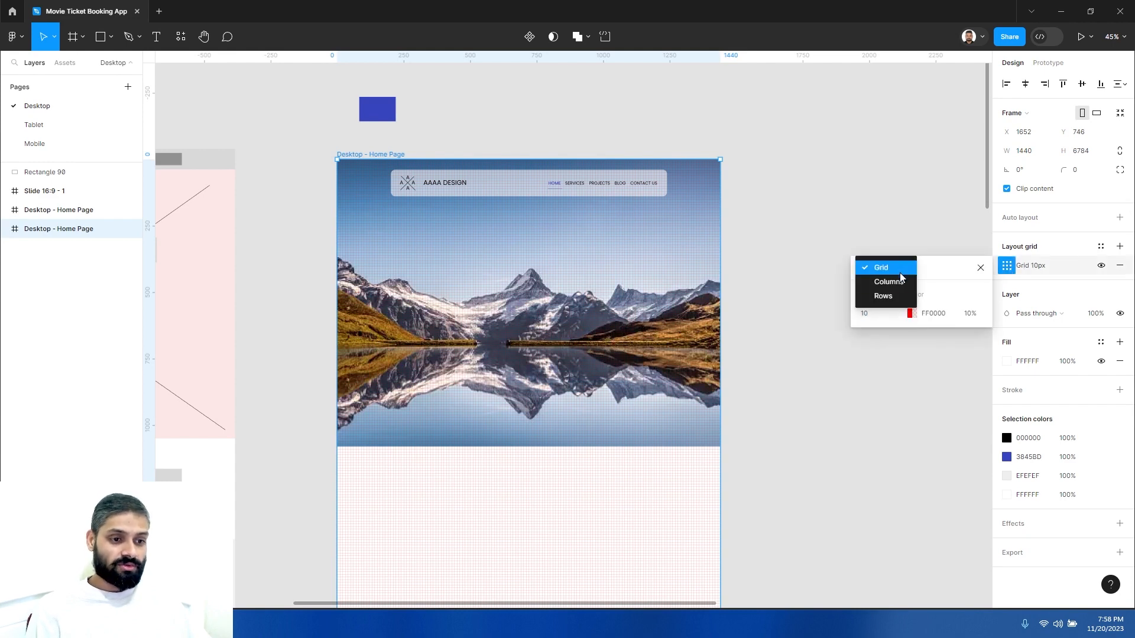
click(898, 282)
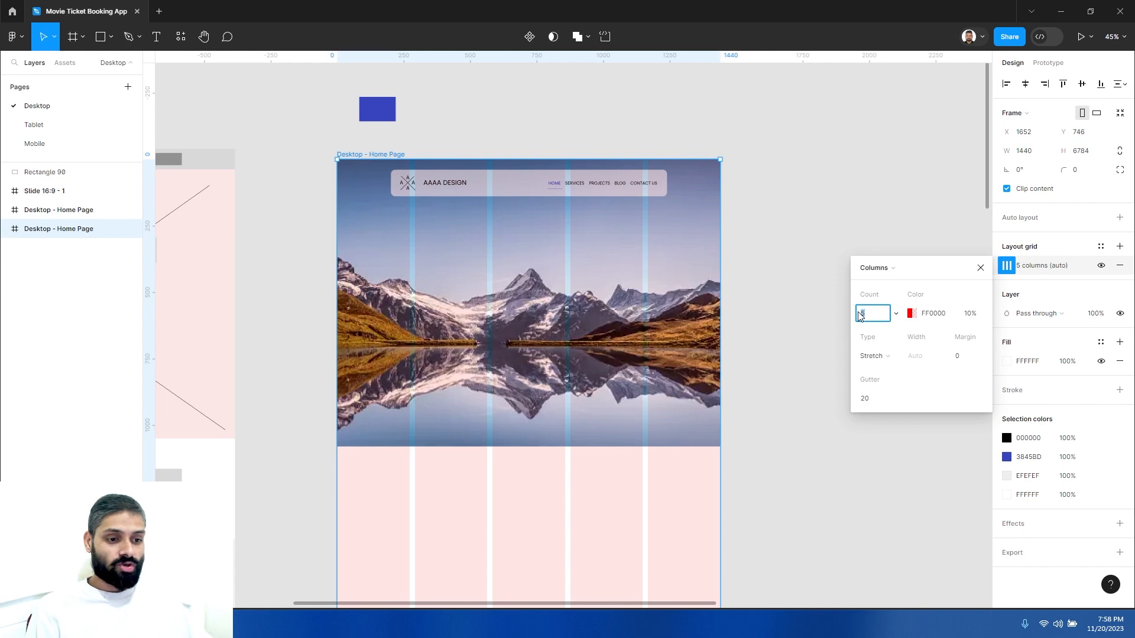
click(968, 357)
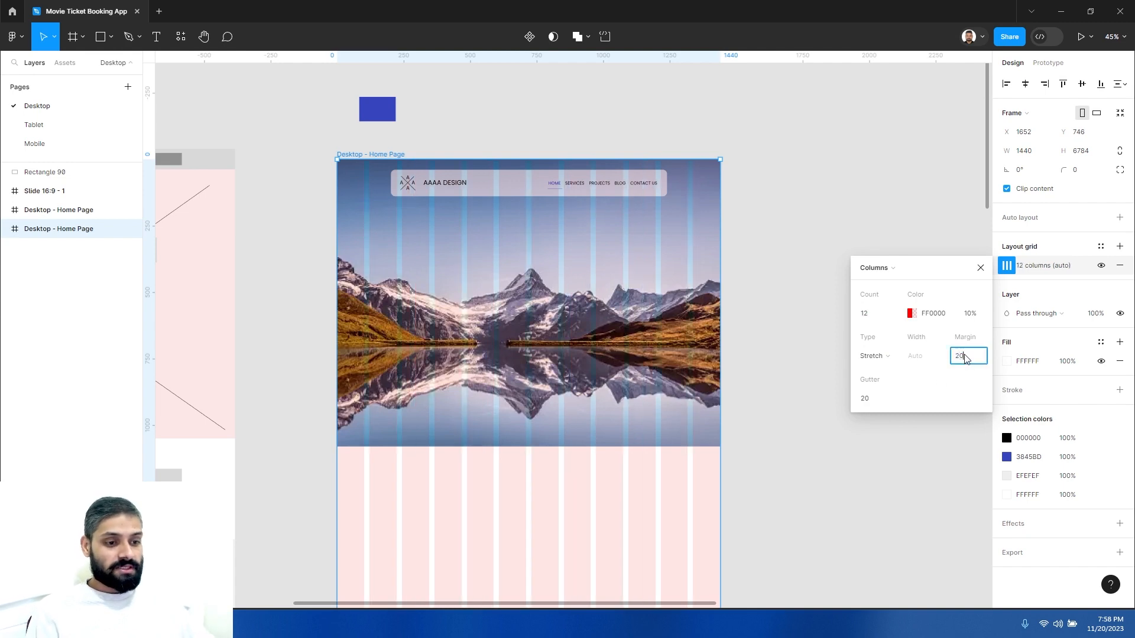
key(Tab)
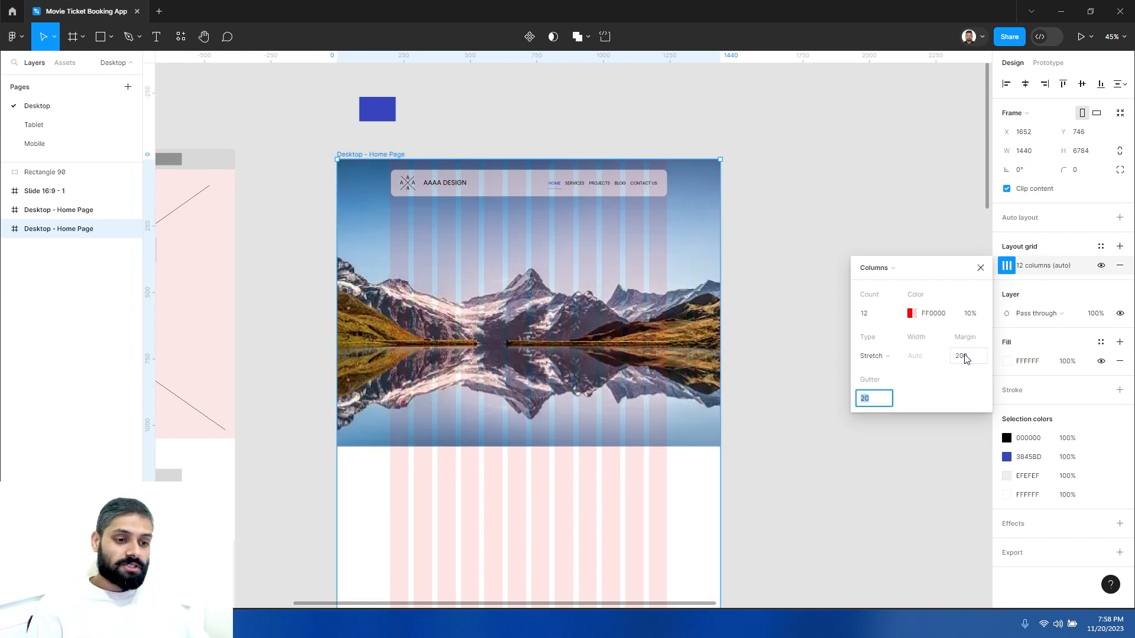
key(Return)
- Examine the column grid's margins and gutters across the hero image and the section below it
click(698, 482)
ctrl+click(688, 479)
ctrl+click(687, 476)
drag(654, 460, 814, 427)
drag(643, 406, 661, 441)
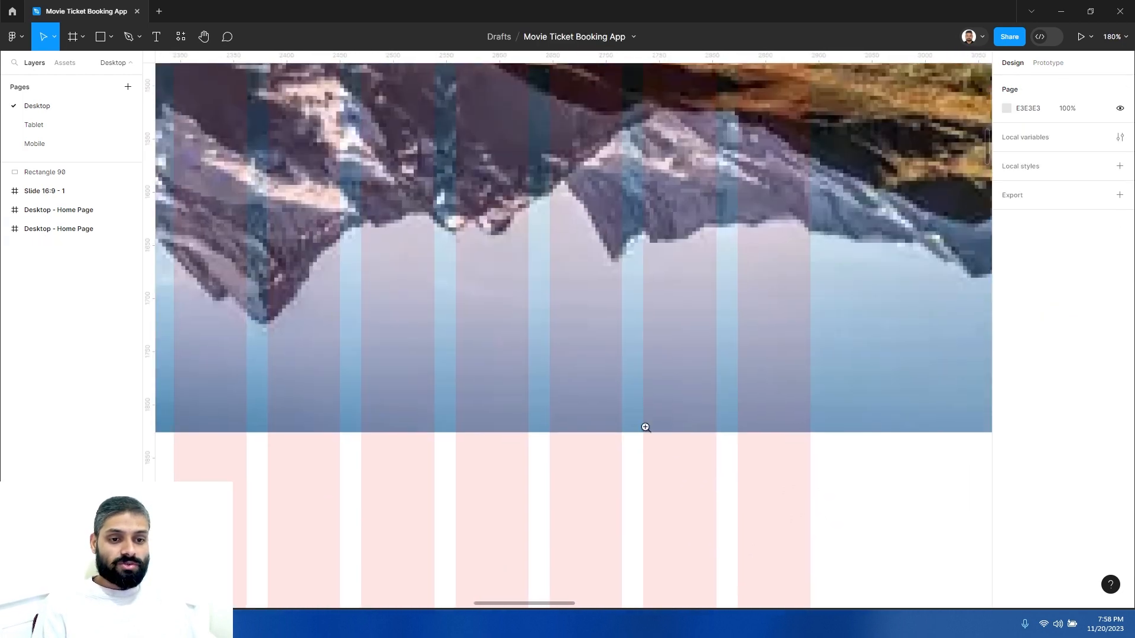
click(99, 232)
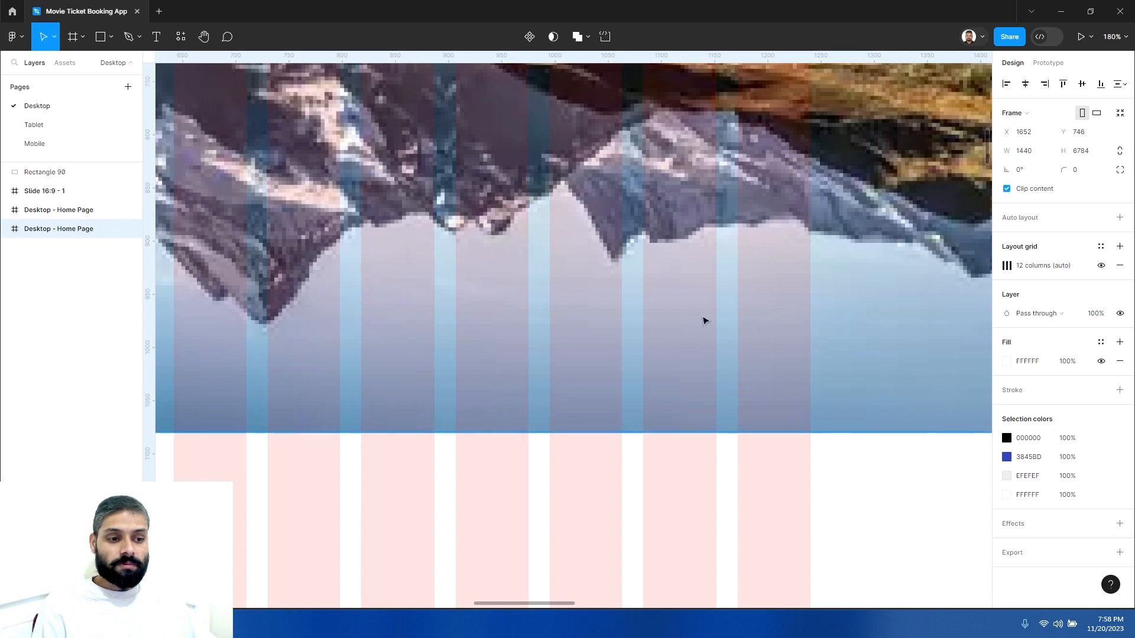
click(1007, 266)
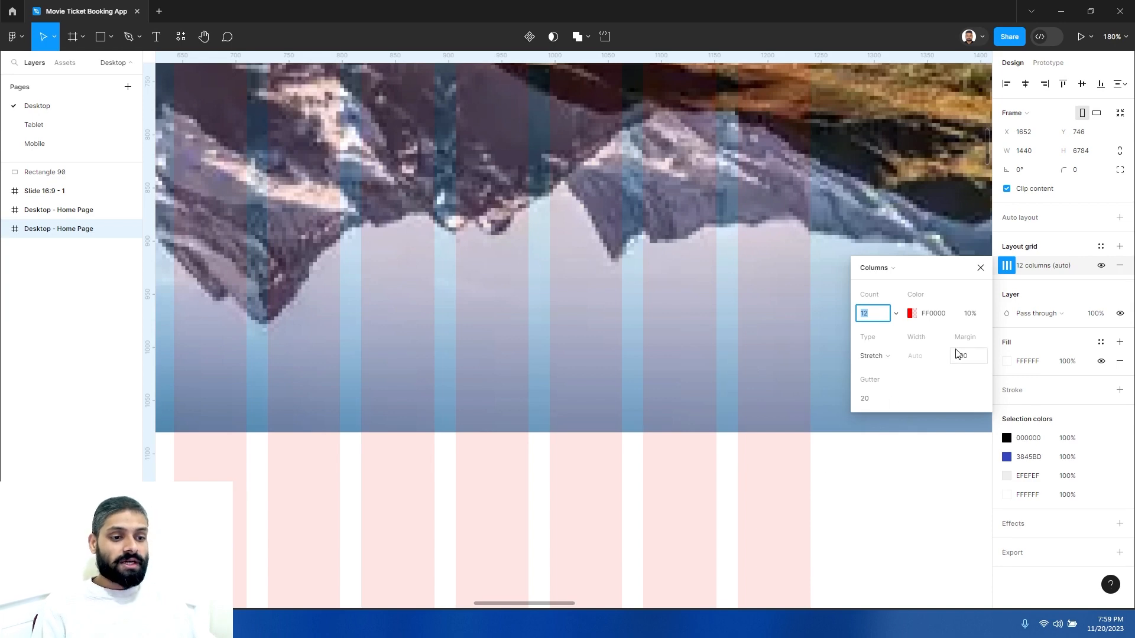
click(877, 485)
scroll(877, 484, down, 2)
drag(877, 484, 713, 383)
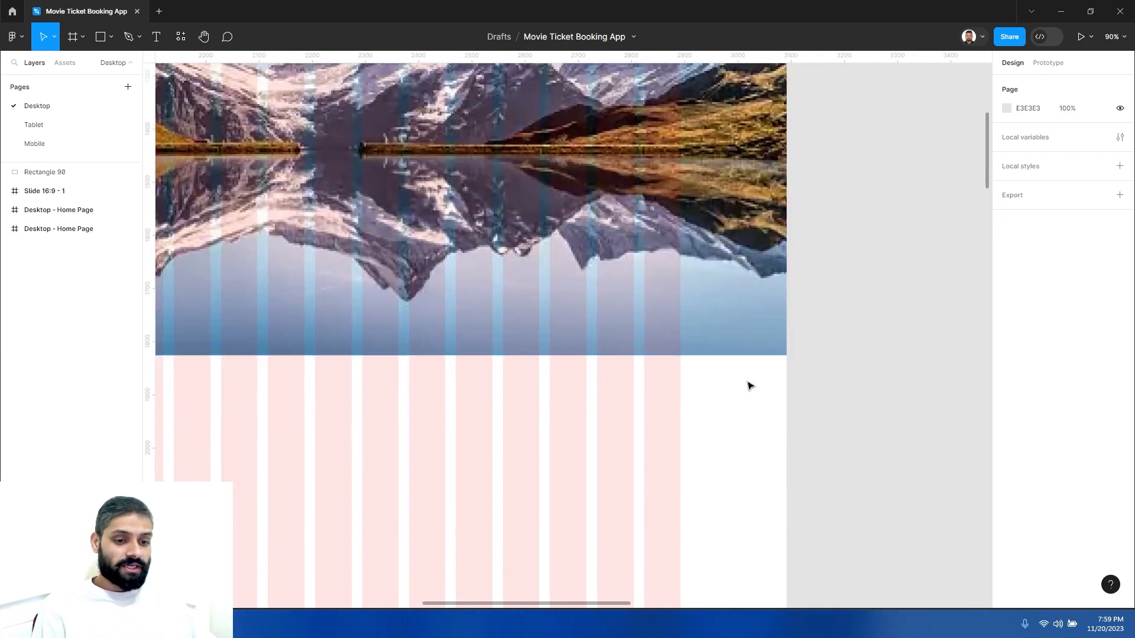
drag(499, 400, 760, 342)
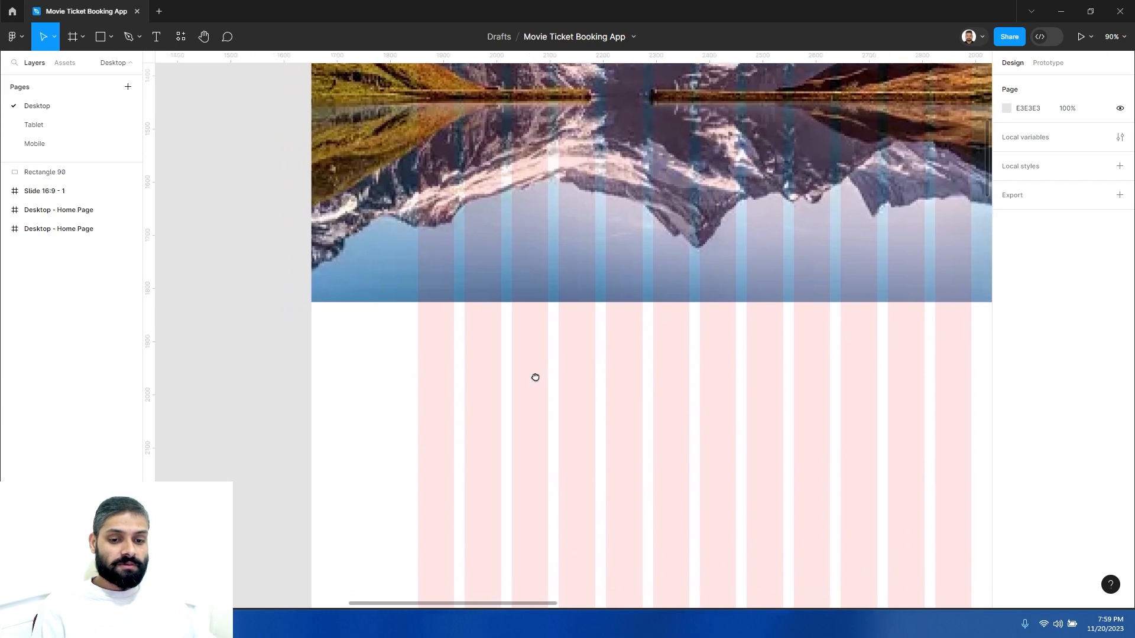
alt+click(353, 360)
scroll(502, 231, up, 2)
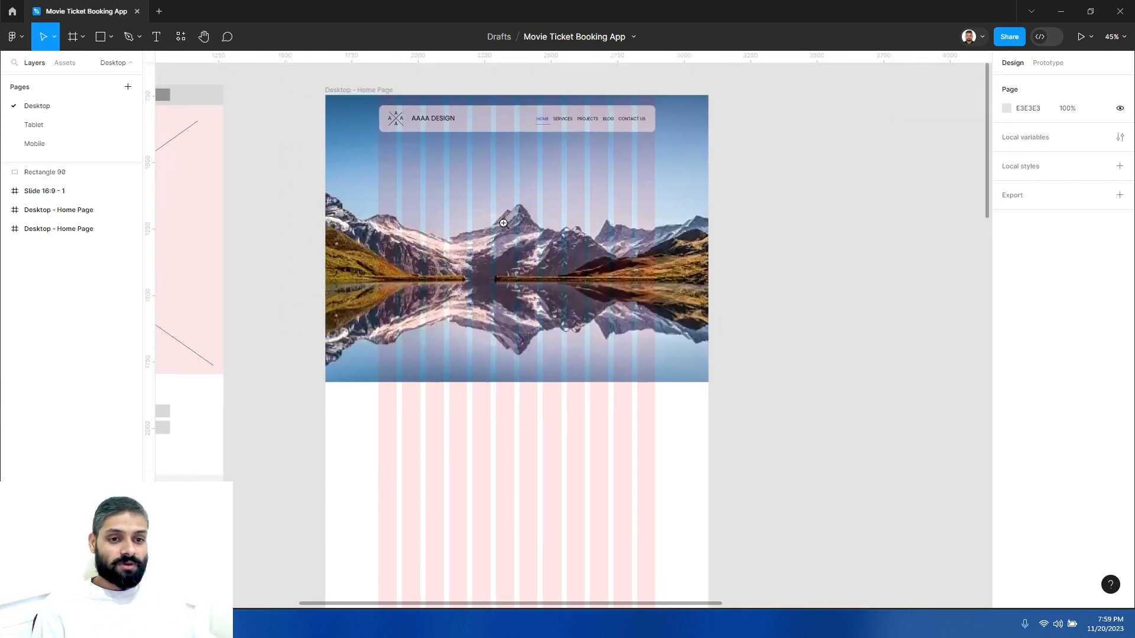
click(494, 184)
alt+click(494, 268)
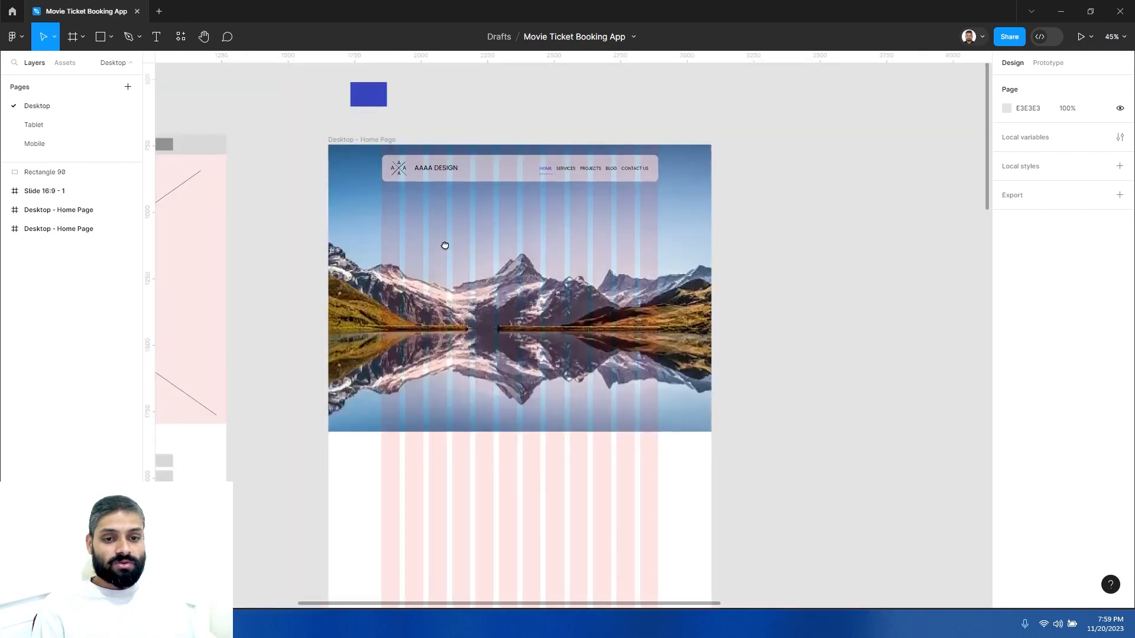
drag(428, 273, 431, 236)
click(355, 102)
scroll(603, 381, down, 2)
click(591, 383)
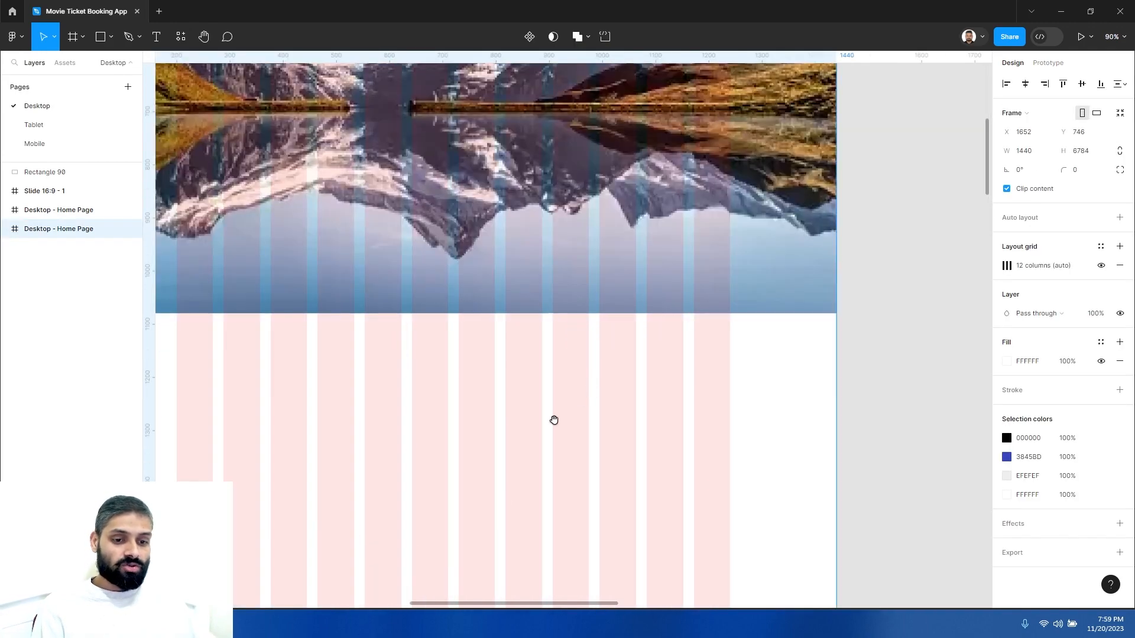
drag(552, 420, 645, 376)
drag(585, 272, 592, 296)
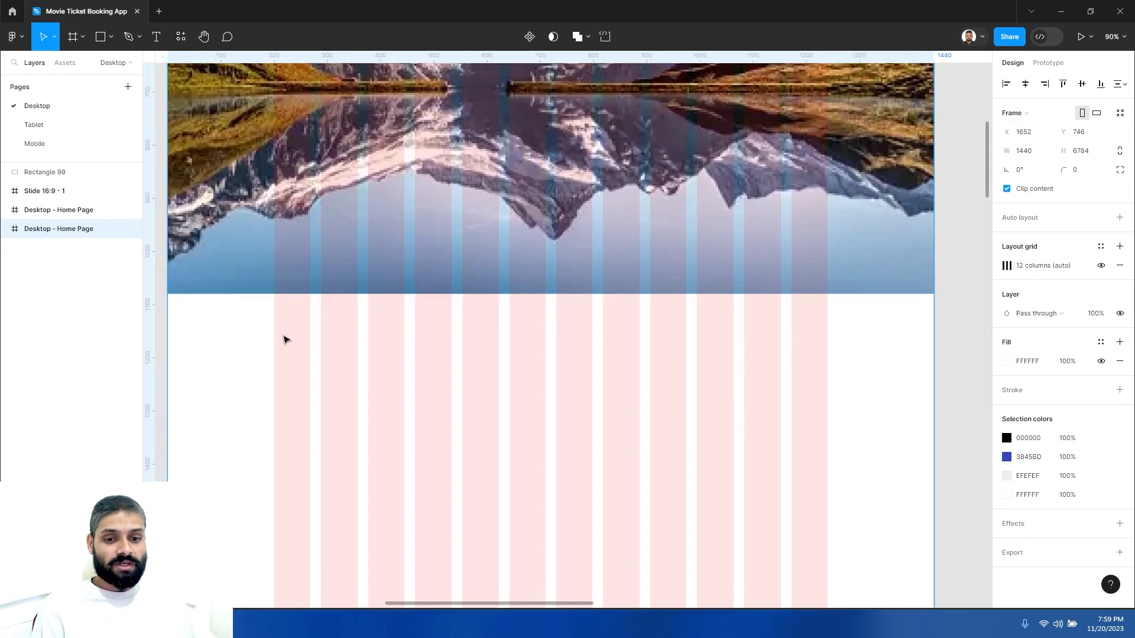
- Add two vertical guides along the left and right margins of the column grid
alt+click(471, 354)
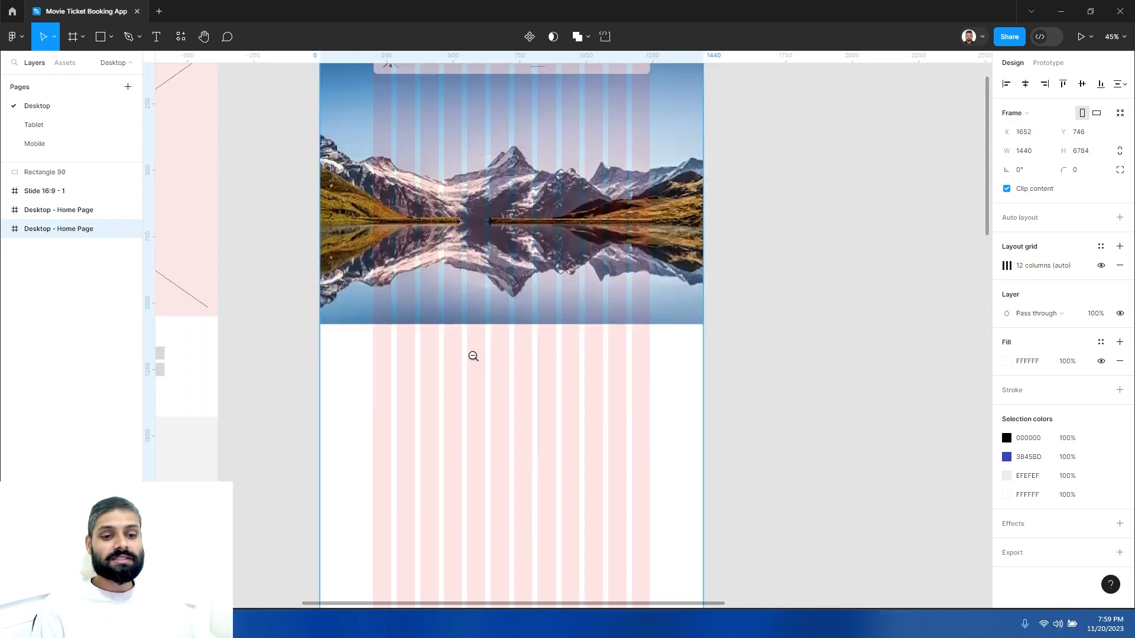
click(480, 377)
scroll(431, 256, down, 3)
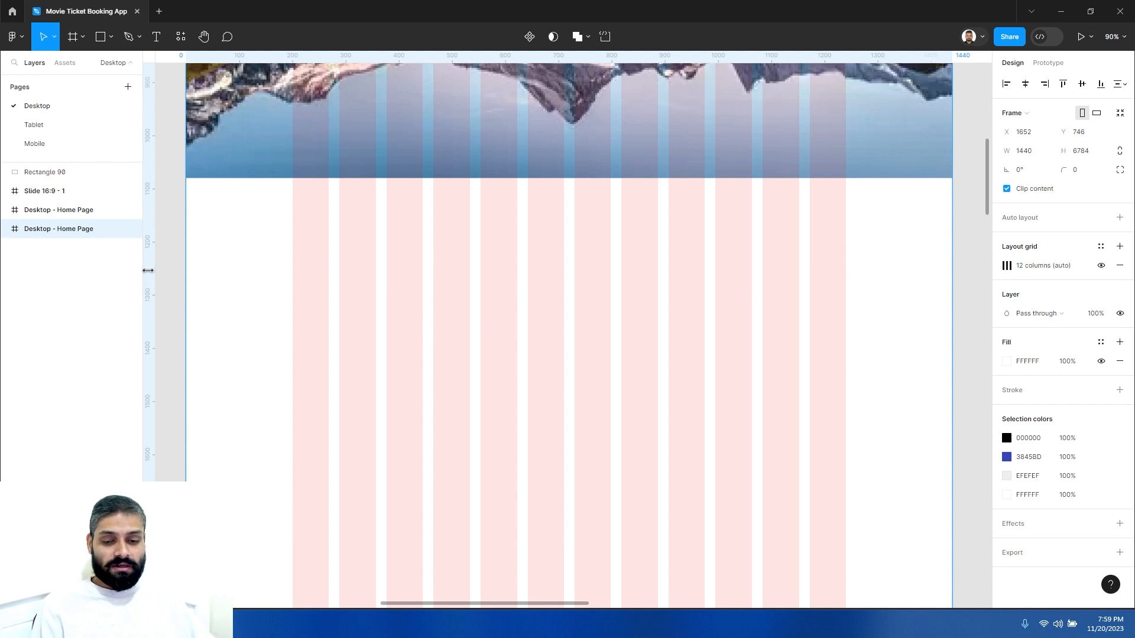
drag(148, 270, 294, 282)
drag(151, 283, 829, 313)
click(868, 287)
key(z)
alt+click(712, 319)
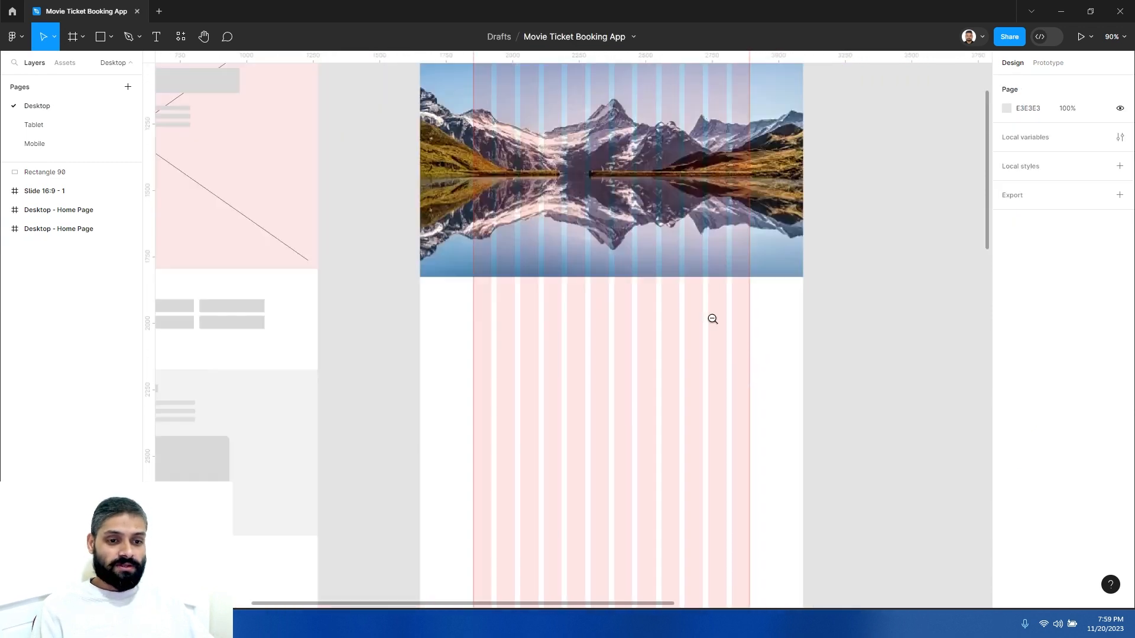
- Hide the frame's layout grid, keeping the margin guides
scroll(678, 338, down, 2)
scroll(616, 350, up, 2)
scroll(622, 344, right, 3)
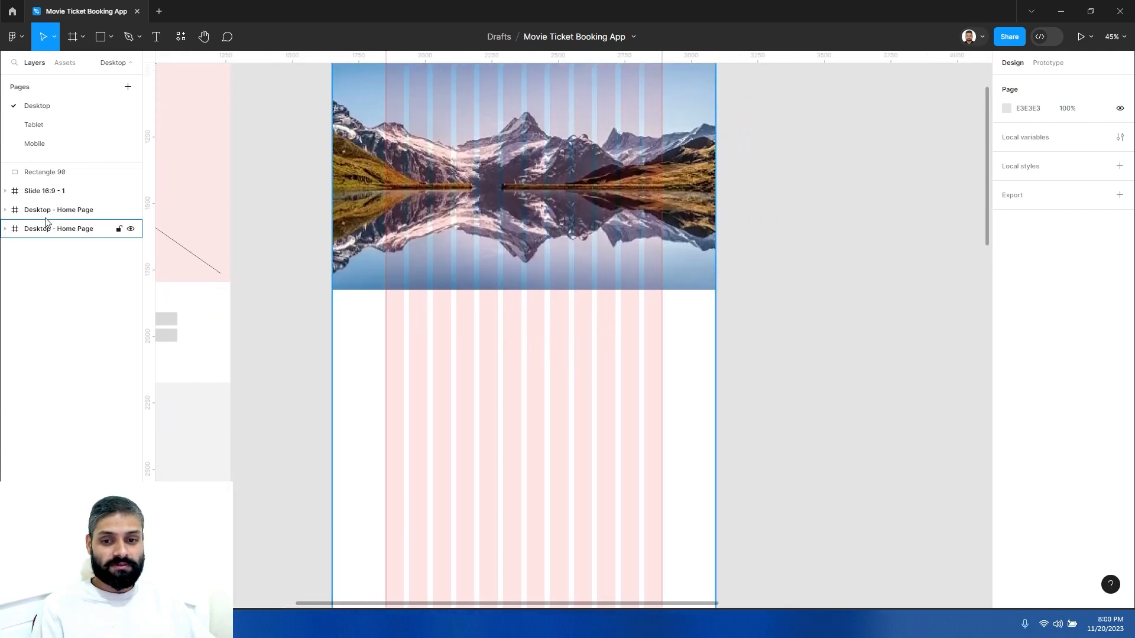
click(45, 233)
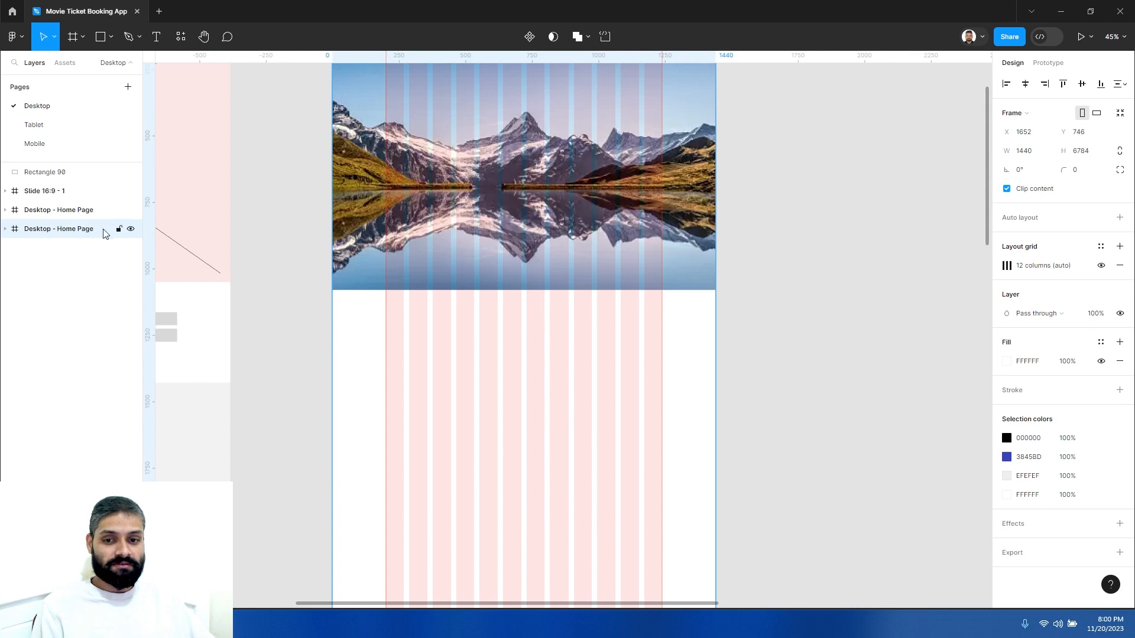
click(1101, 265)
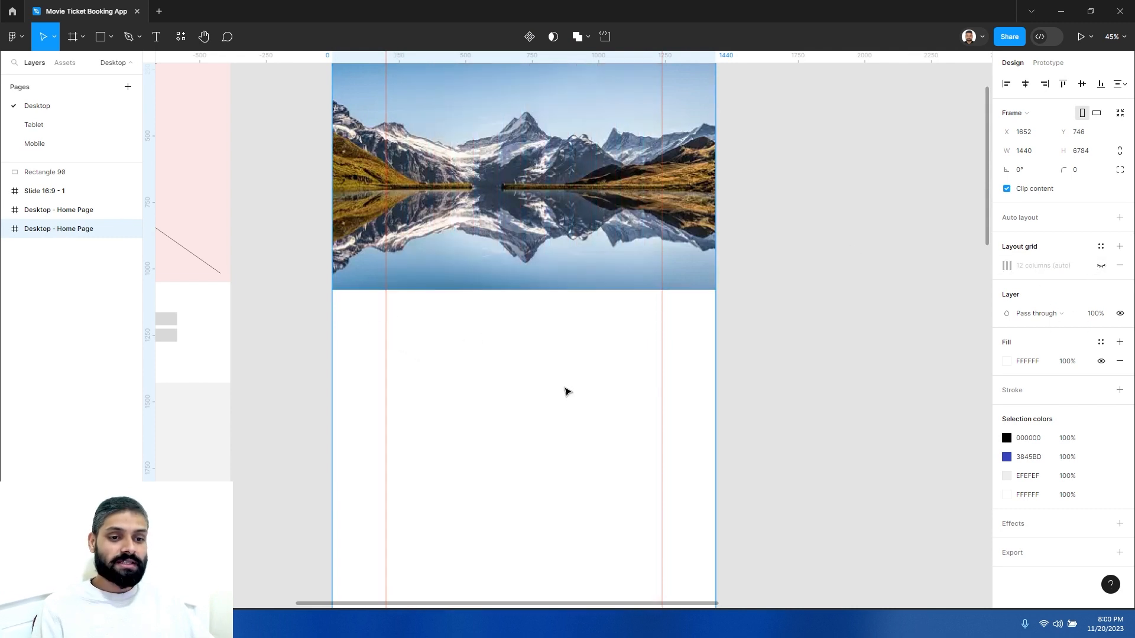
click(568, 379)
ctrl+click(521, 354)
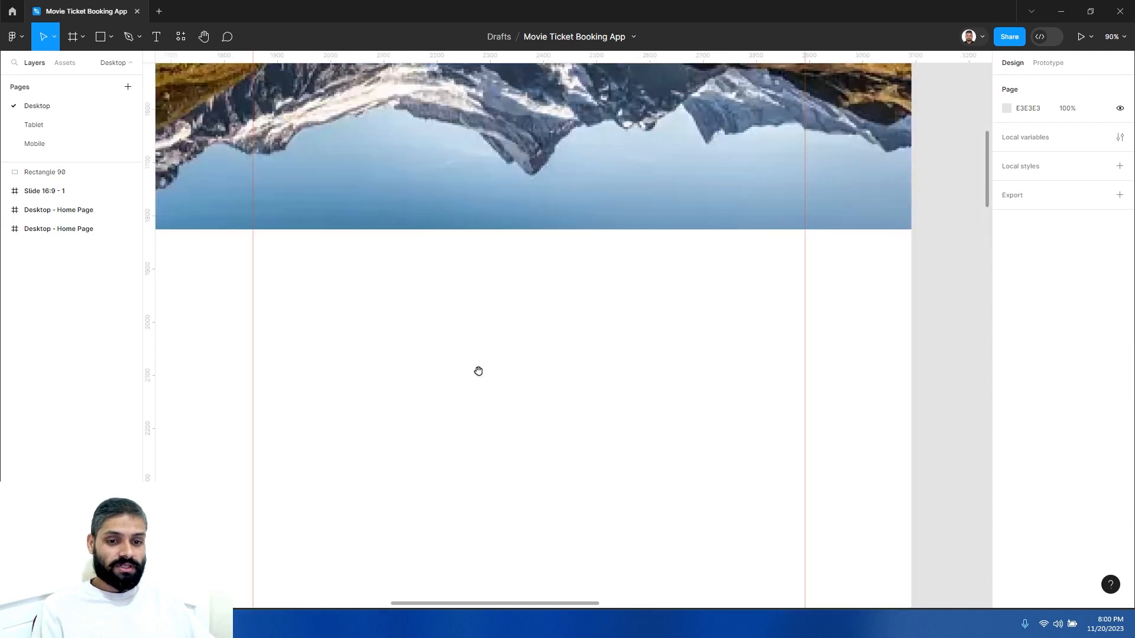
- Examine the wireframe section below the hero to plan the next content
ctrl+alt+click(478, 371)
mouse_move(554, 363)
mouse_down()
mouse_move(641, 353)
mouse_move(564, 357)
mouse_up()
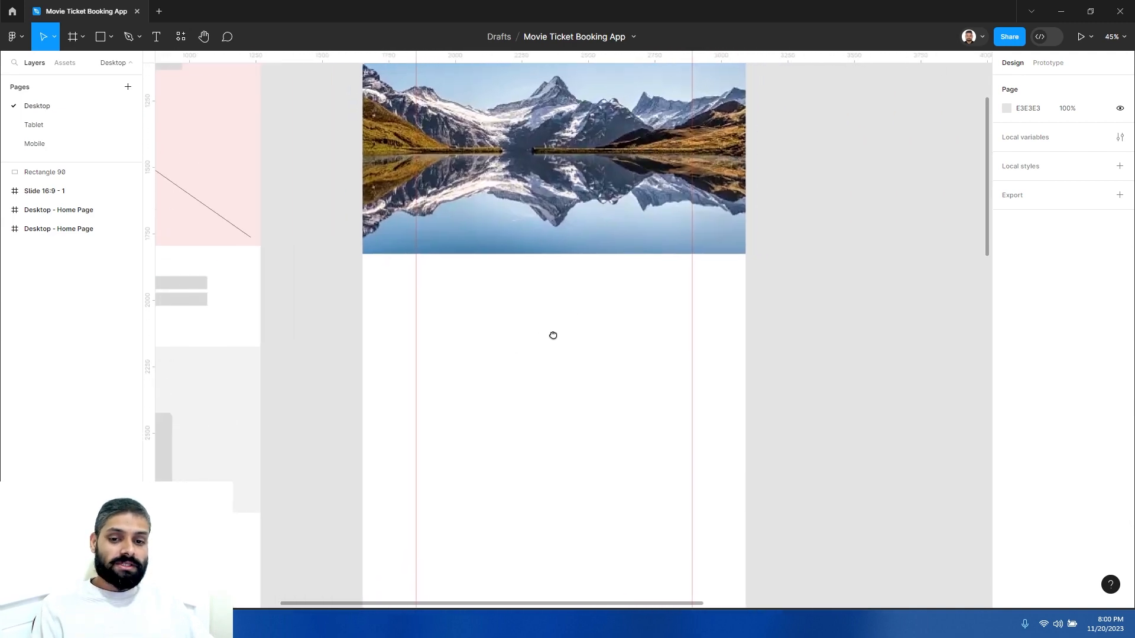
drag(554, 336, 718, 300)
drag(308, 223, 193, 269)
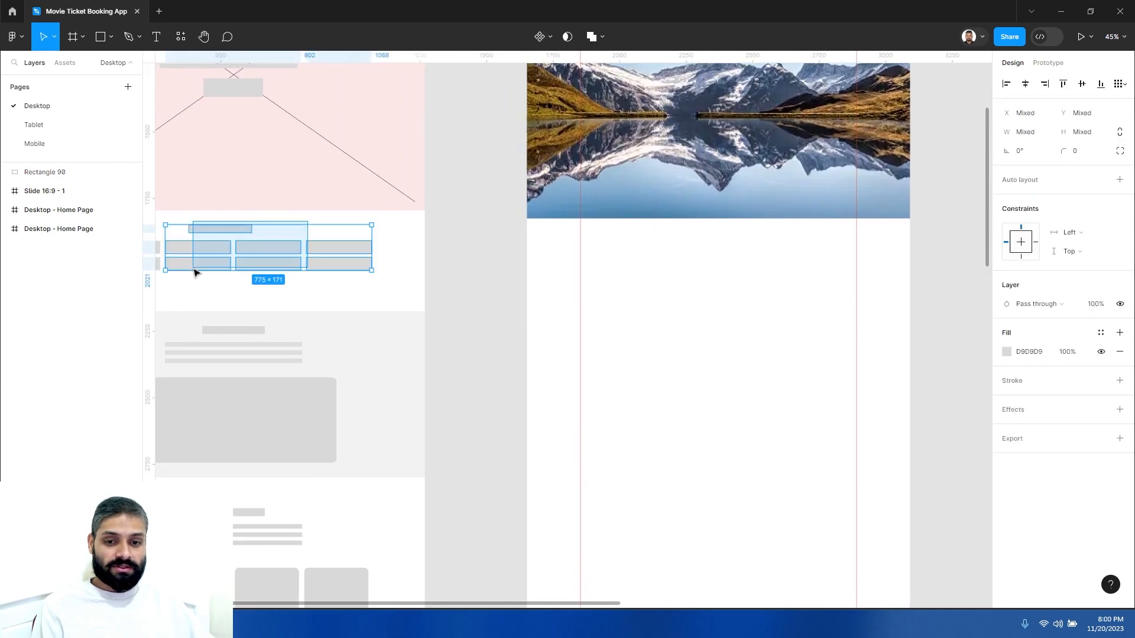
click(395, 229)
drag(403, 243, 491, 241)
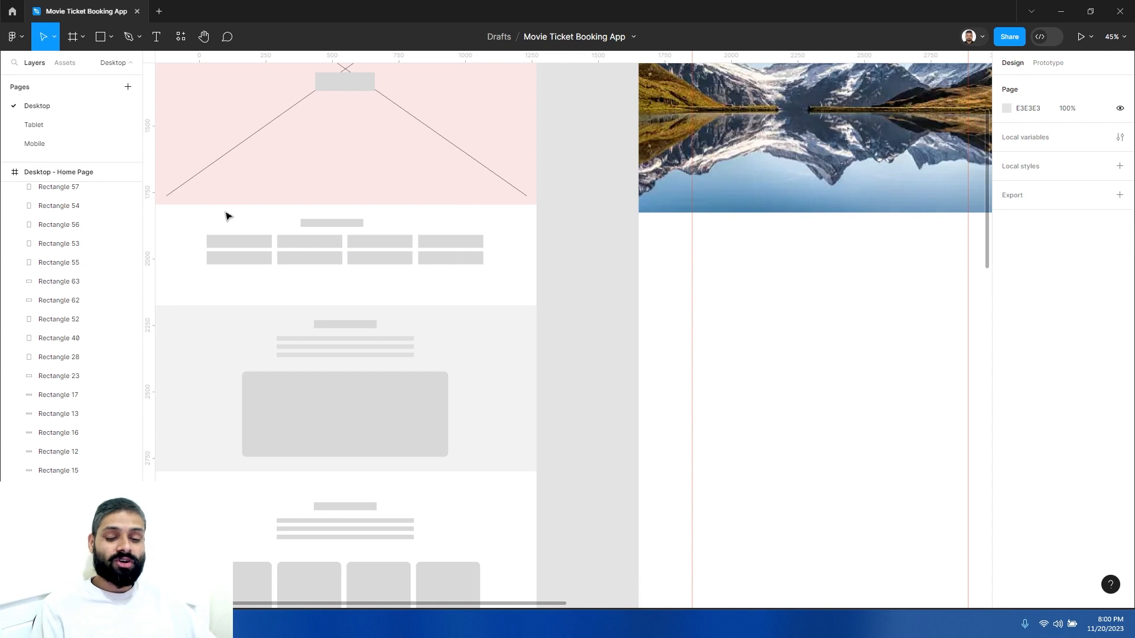
click(327, 223)
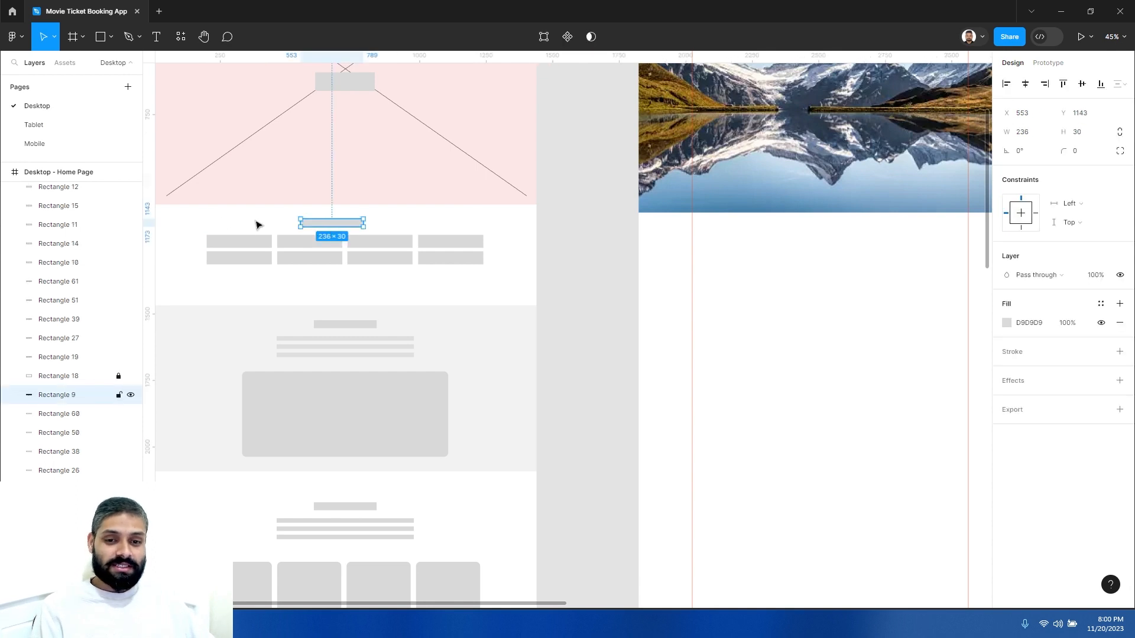
drag(195, 214, 495, 275)
click(508, 256)
drag(775, 284, 564, 402)
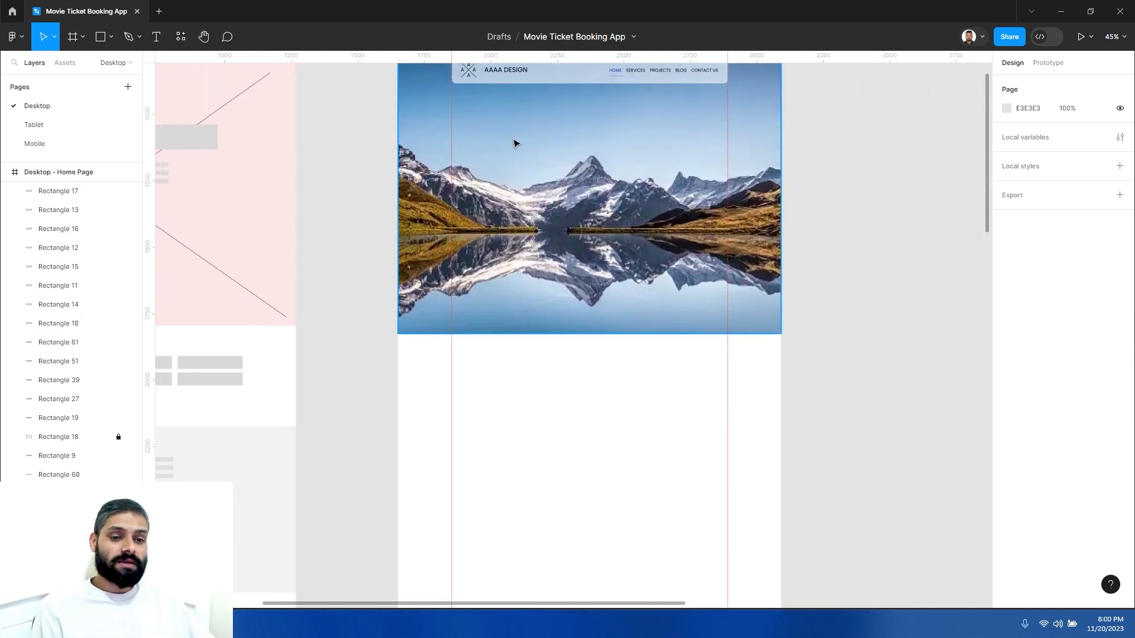
drag(570, 362, 542, 308)
ctrl+click(571, 317)
- Add a text label reading TRUSTED BY: just below the hero image
click(157, 38)
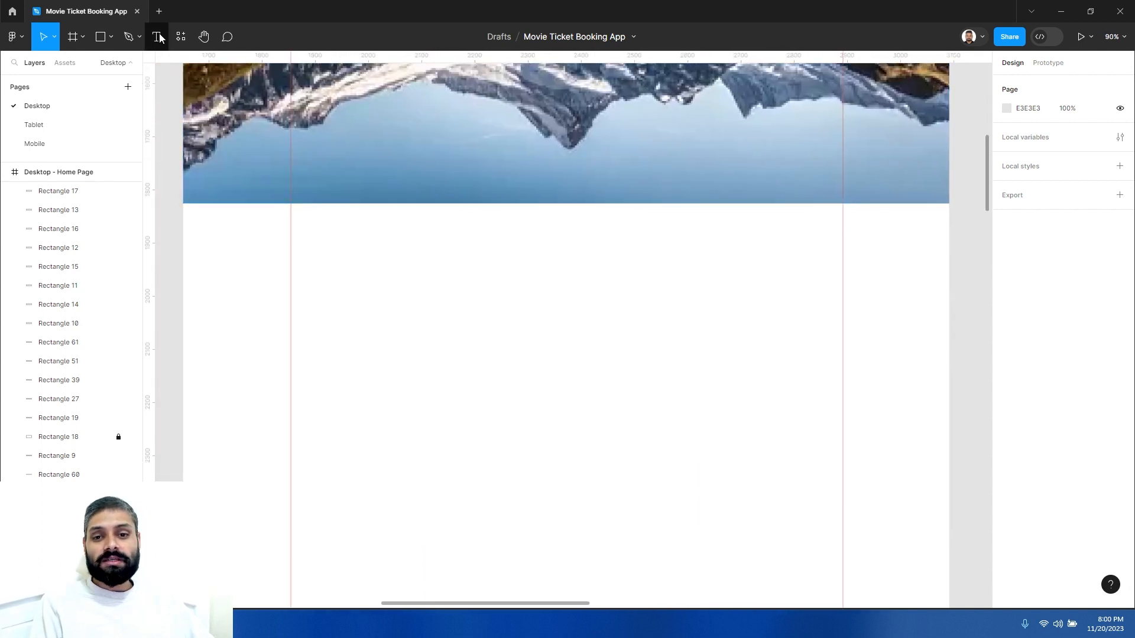
click(519, 245)
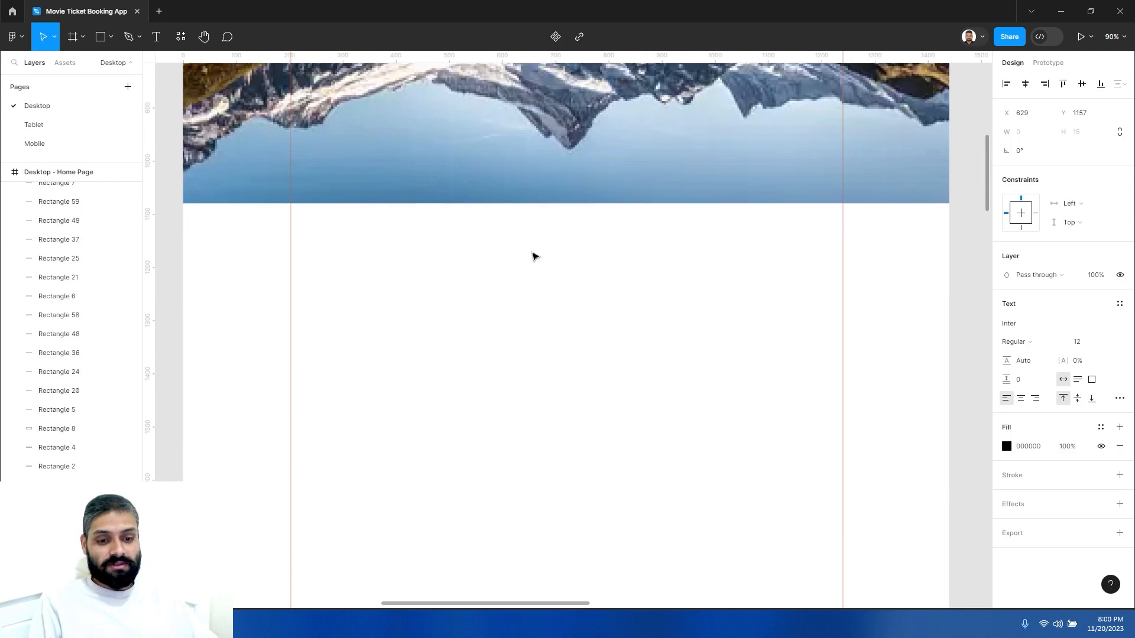
text(TRUSTED BY:)
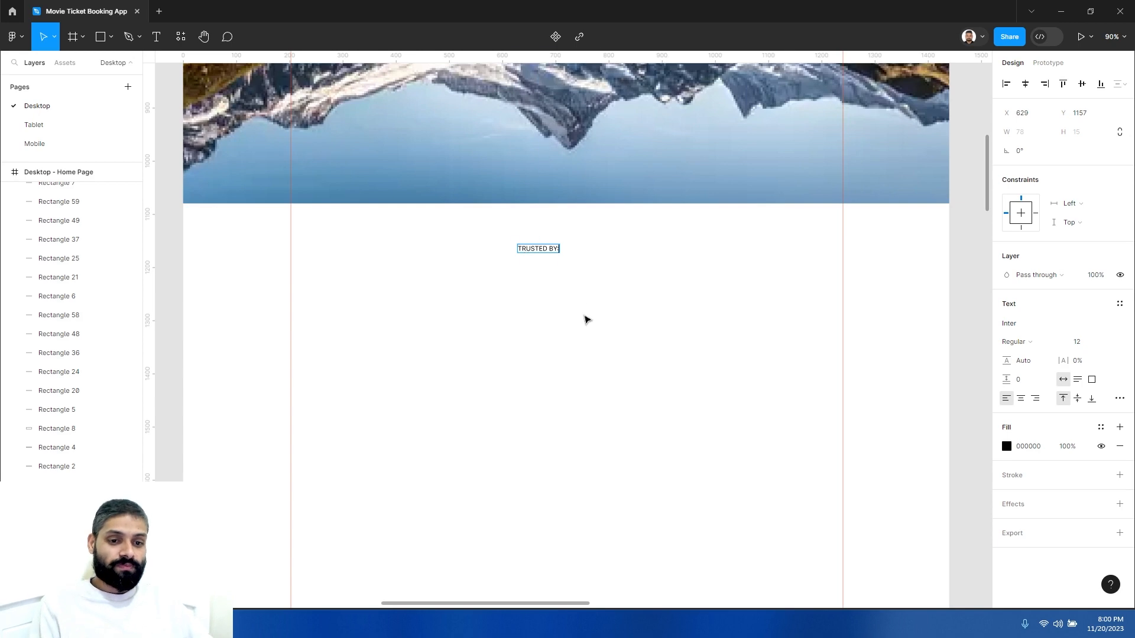
key(Escape)
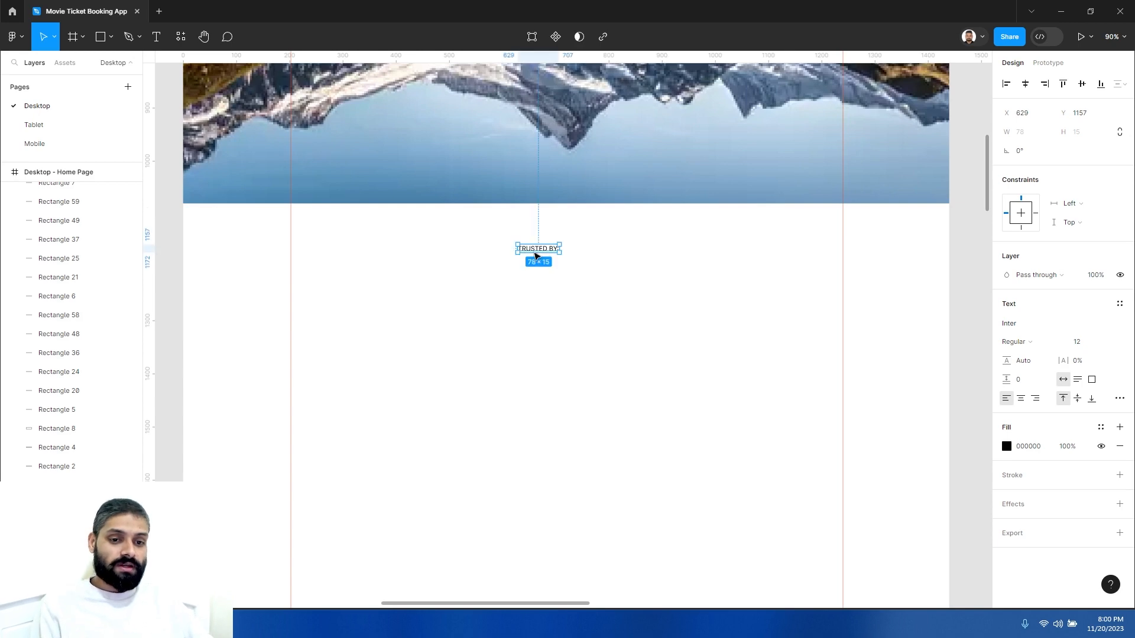
- Move the TRUSTED BY: label horizontally toward the centre of the frame, to about x 653
drag(544, 249, 557, 248)
drag(564, 297, 550, 204)
click(554, 293)
click(552, 249)
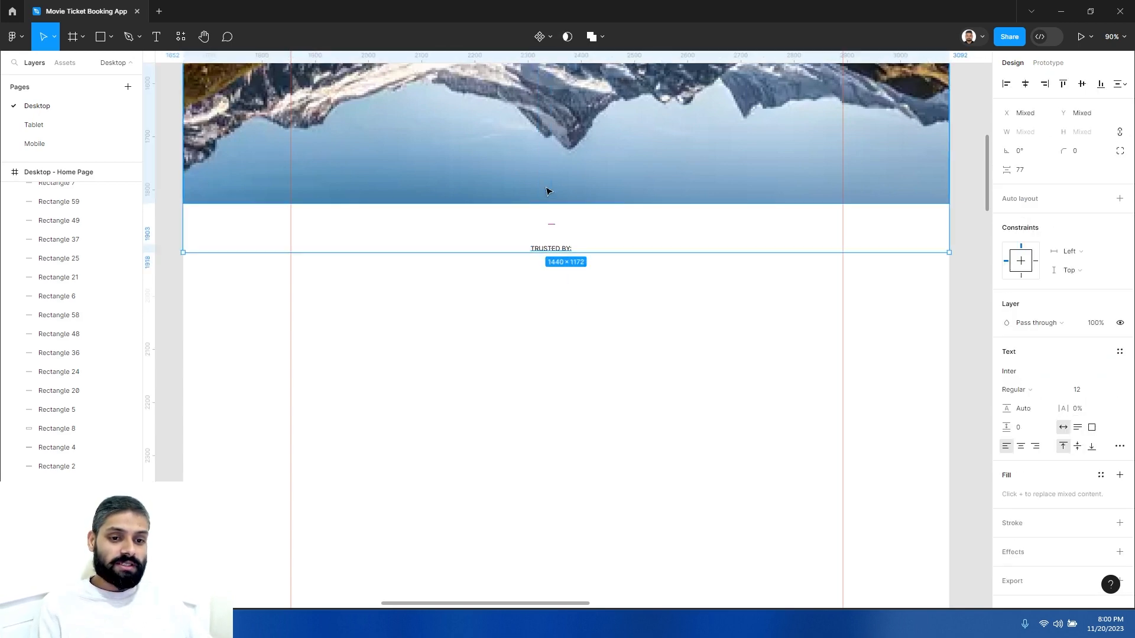
click(585, 277)
click(534, 172)
scroll(532, 170, down, 1)
drag(568, 230, 504, 266)
scroll(500, 266, up, 1)
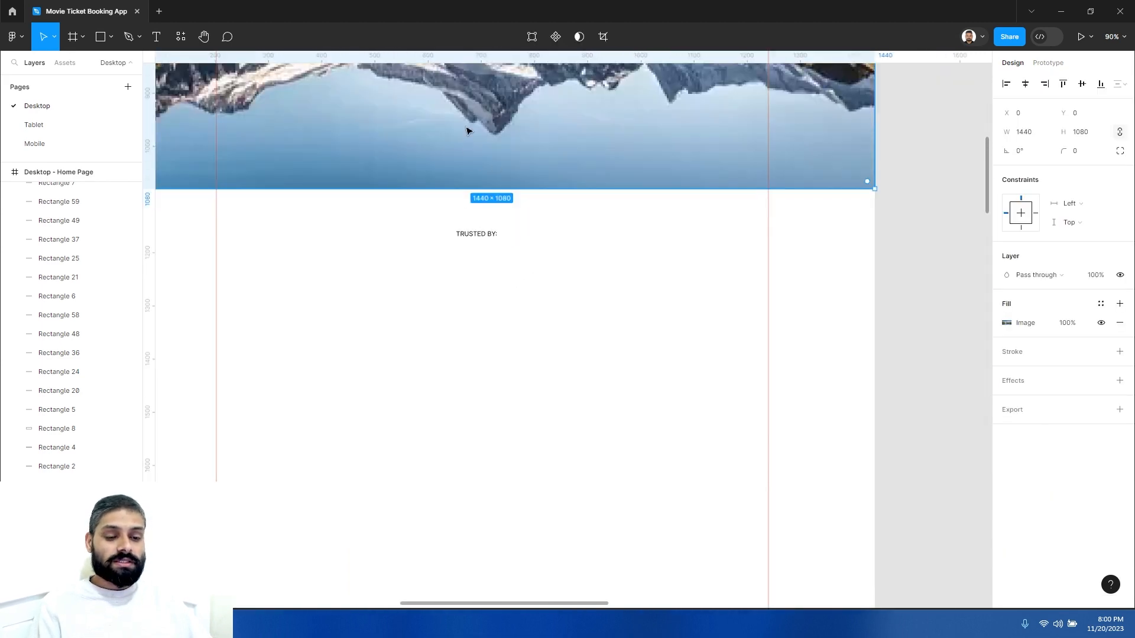
click(481, 233)
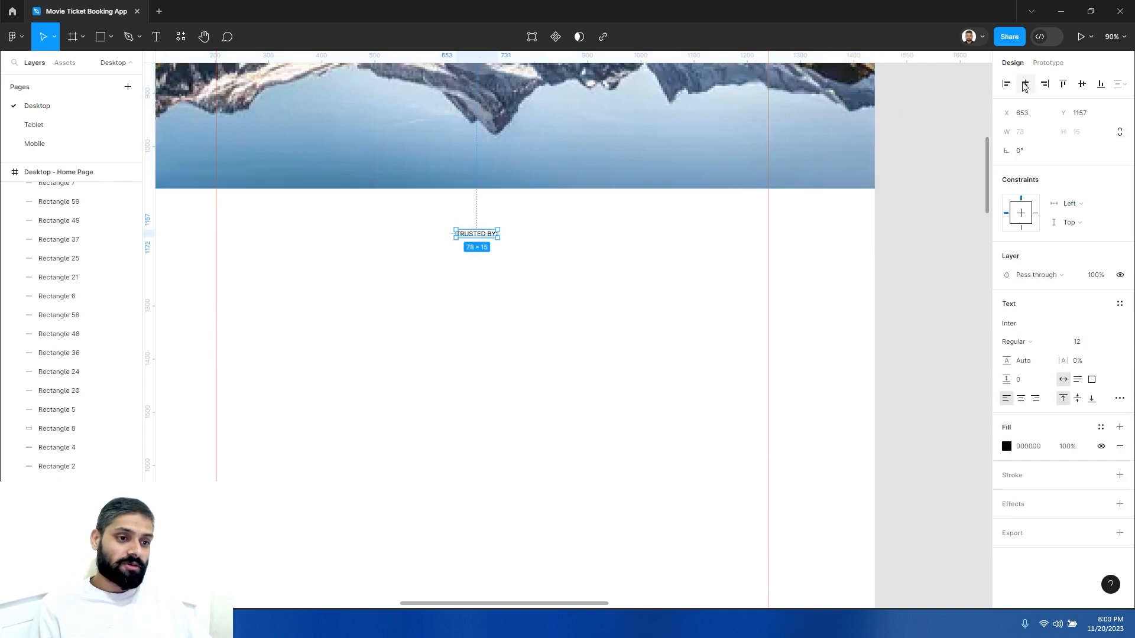
- Centre the TRUSTED BY: label horizontally within the frame
drag(433, 218, 551, 275)
click(514, 284)
click(479, 235)
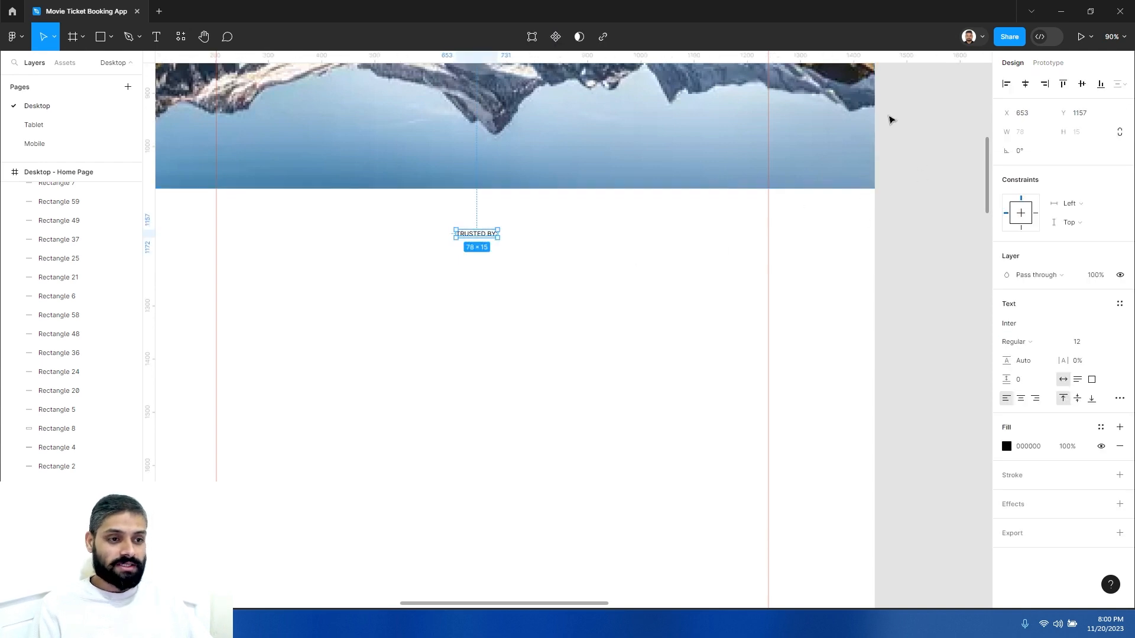
click(1026, 88)
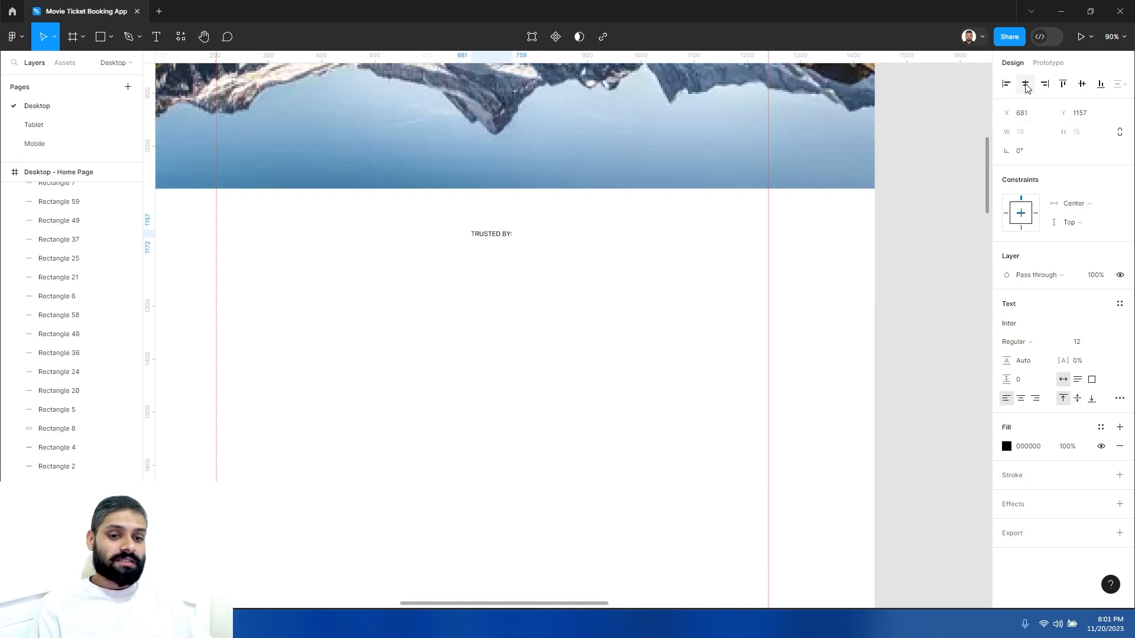
- Adjust the vertical spacing between the hero image and the TRUSTED BY: label
drag(518, 308, 586, 281)
click(574, 177)
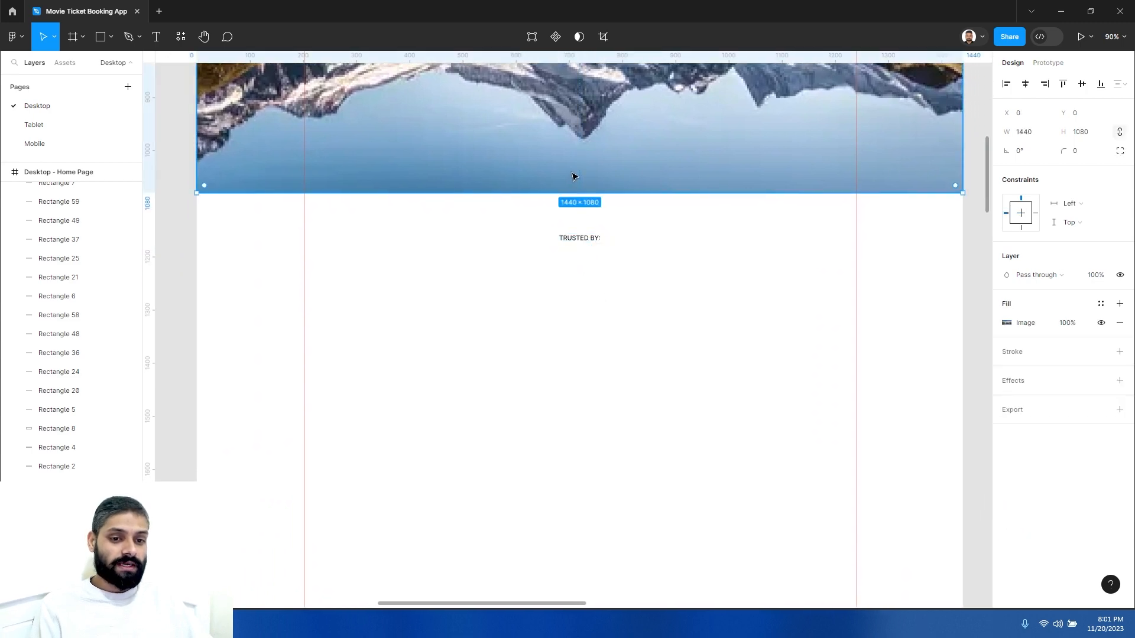
shift+click(581, 240)
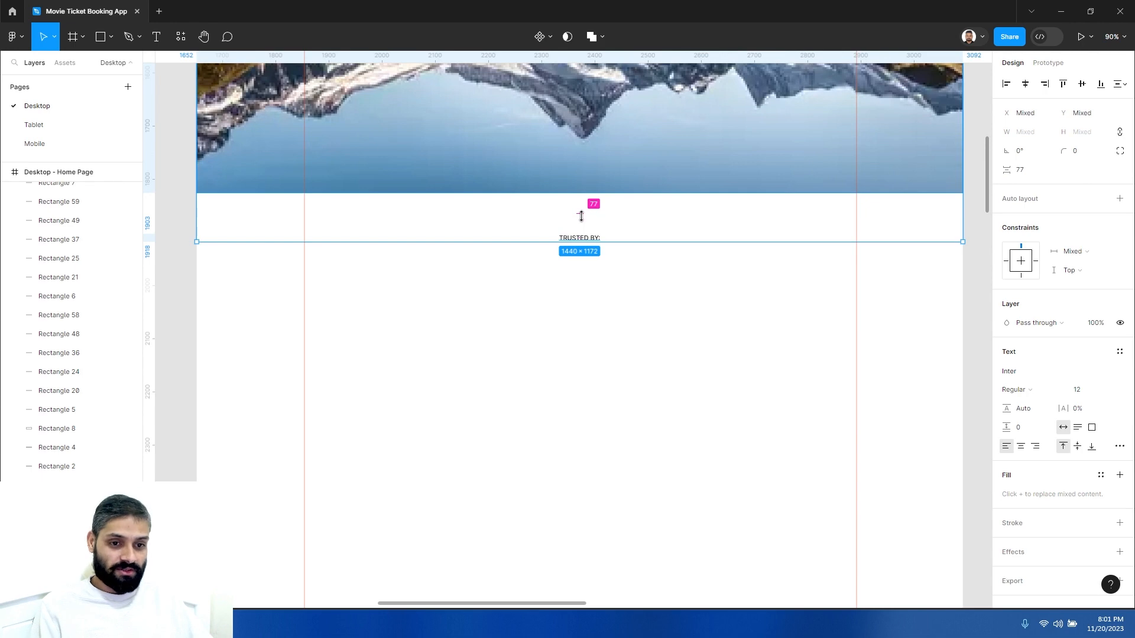
mouse_move(581, 216)
mouse_down()
mouse_move(587, 261)
mouse_move(587, 227)
mouse_up()
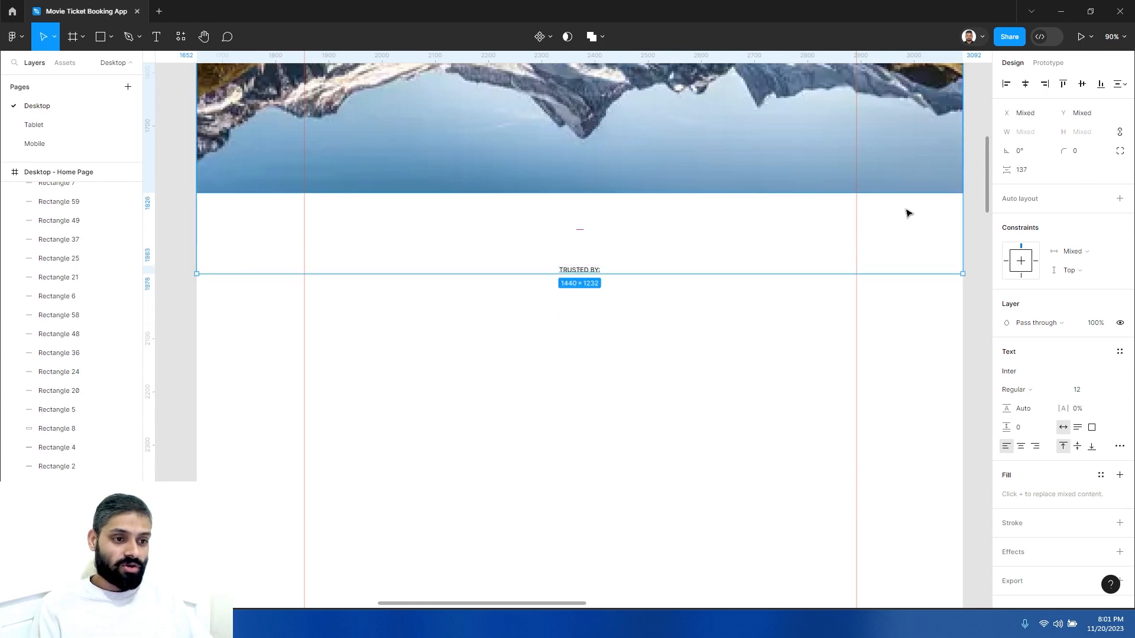
click(1028, 174)
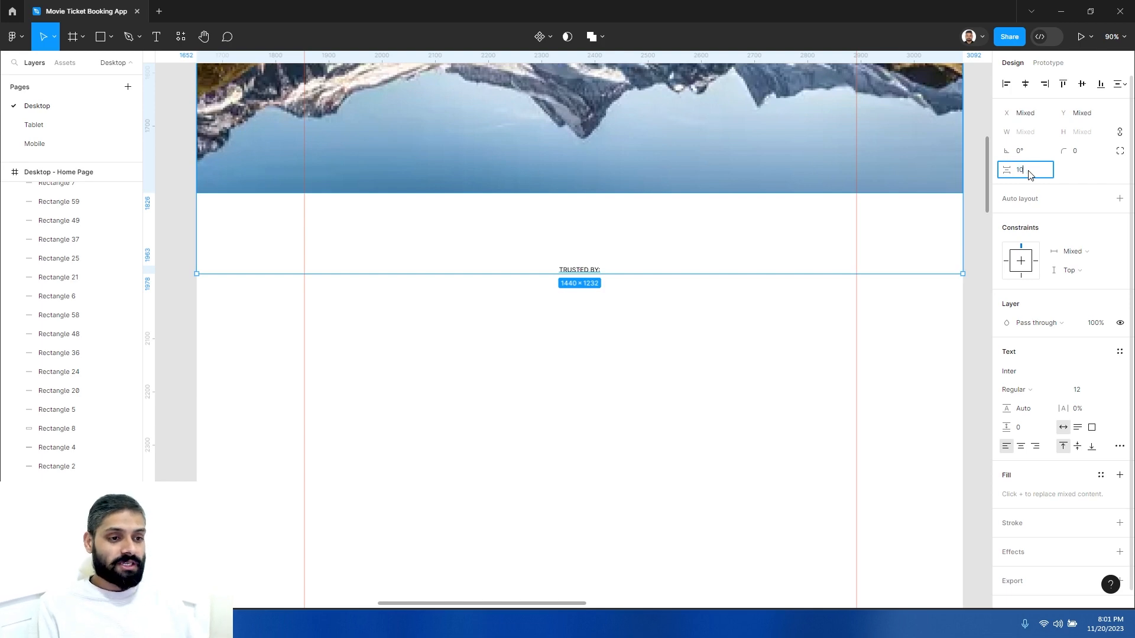
key(Return)
click(699, 293)
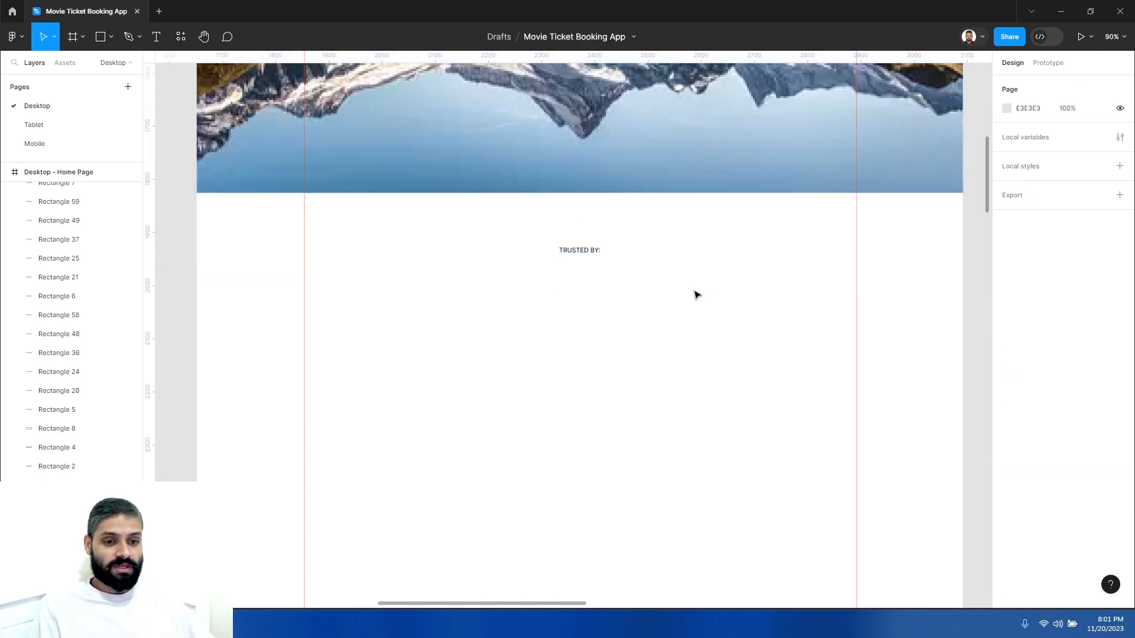
- Review the hero image and TRUSTED BY: area of the home page at different zoom levels
scroll(657, 286, down, 5)
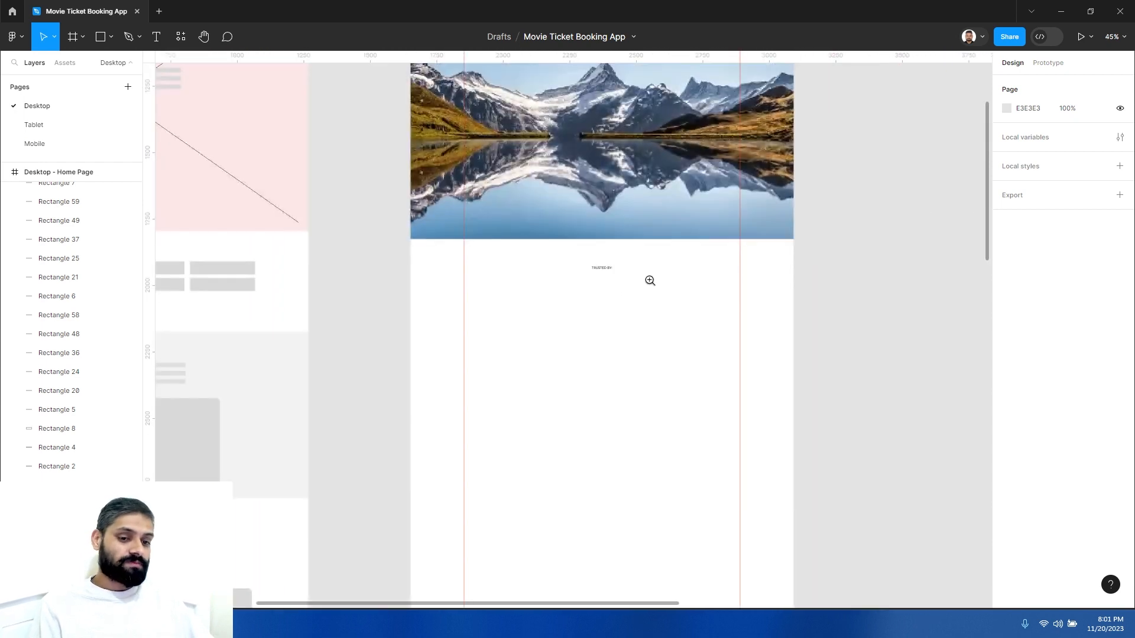
click(626, 291)
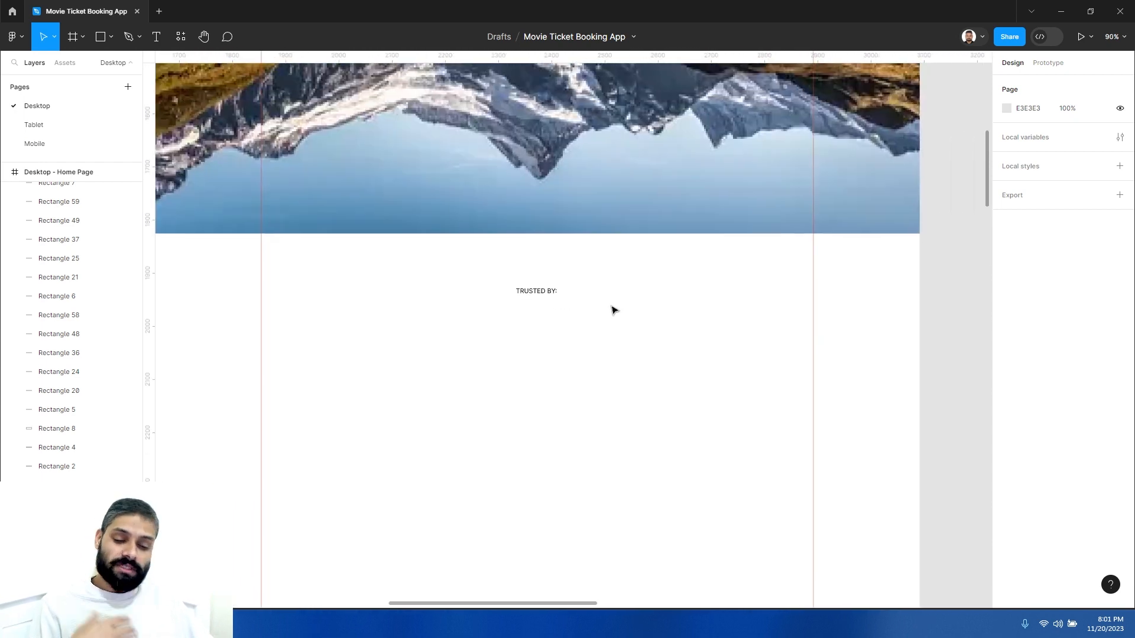
alt+click(600, 317)
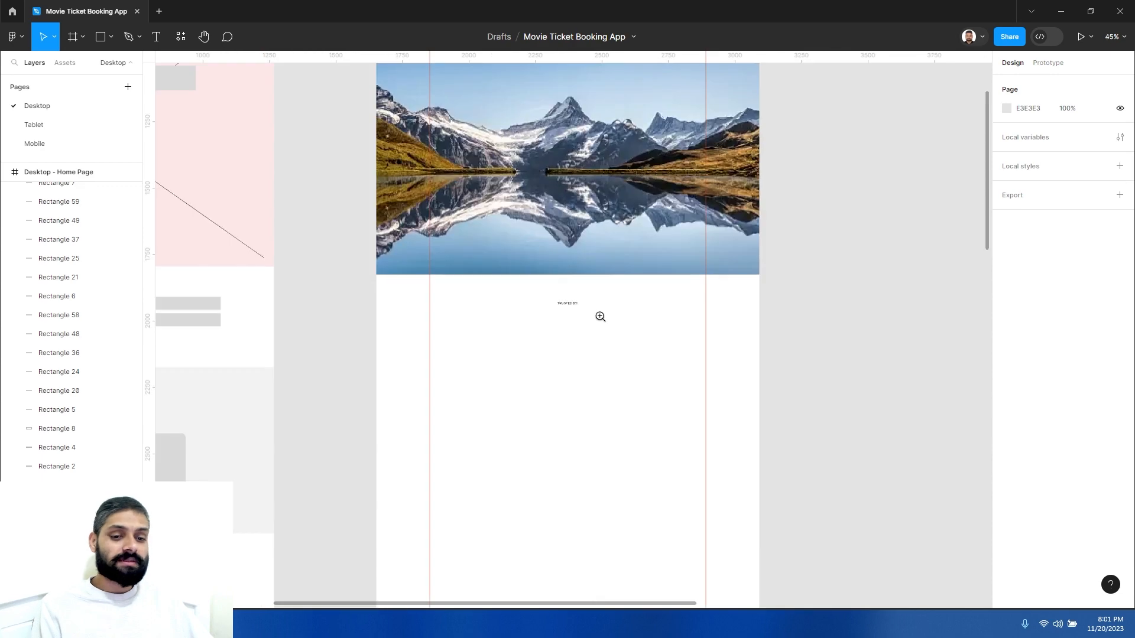
click(562, 310)
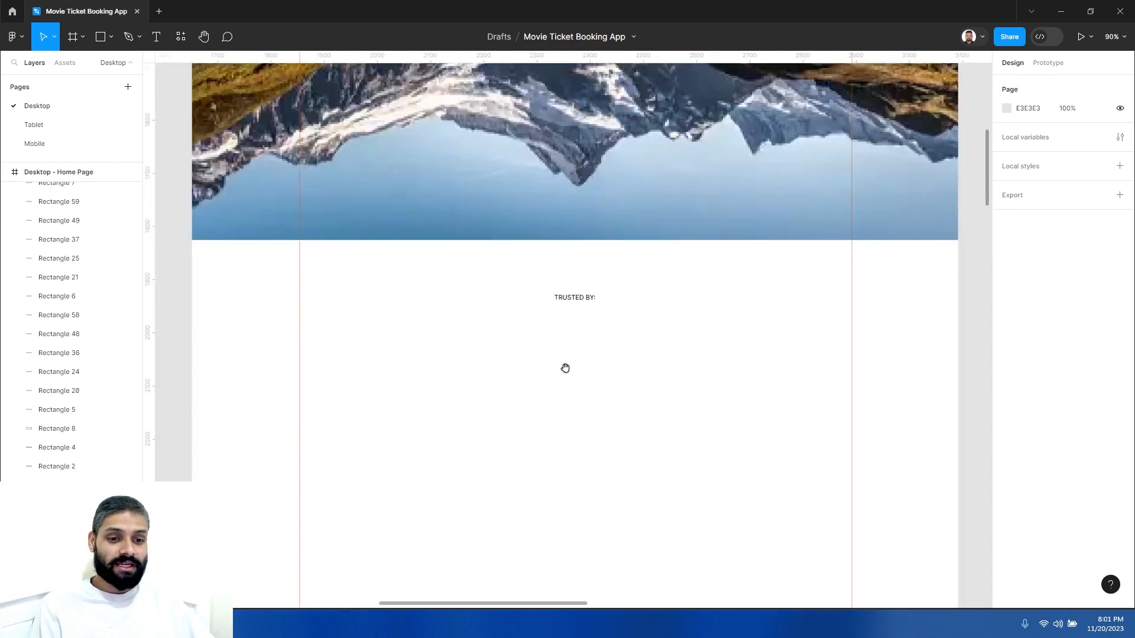
alt+click(502, 330)
click(532, 332)
drag(568, 341, 617, 276)
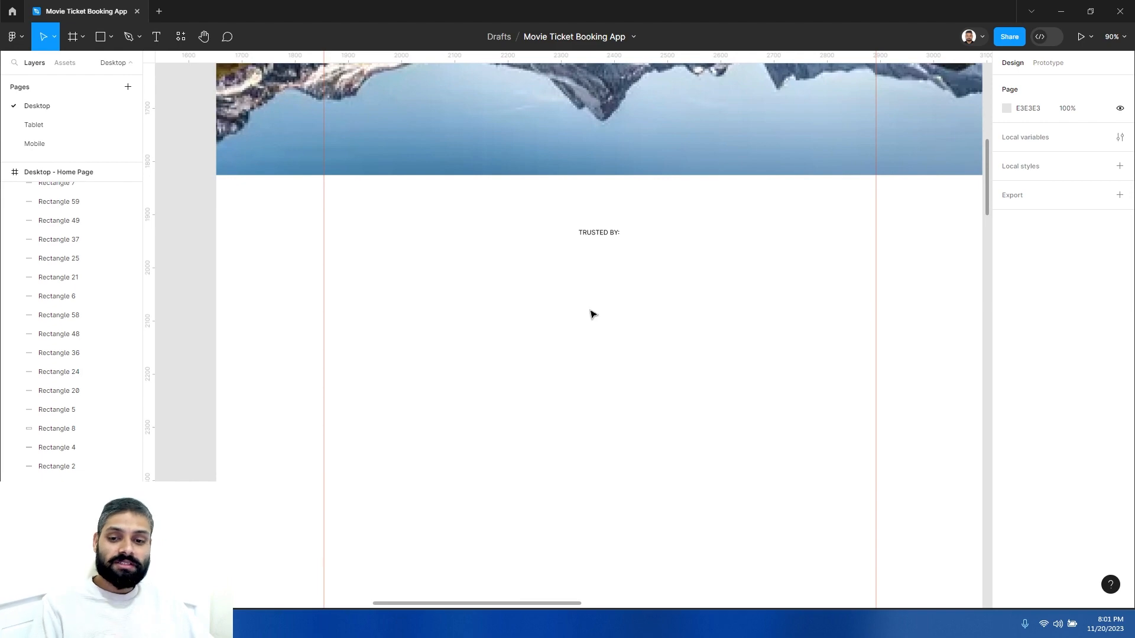
scroll(641, 301, right, 2)
scroll(641, 301, down, 1)
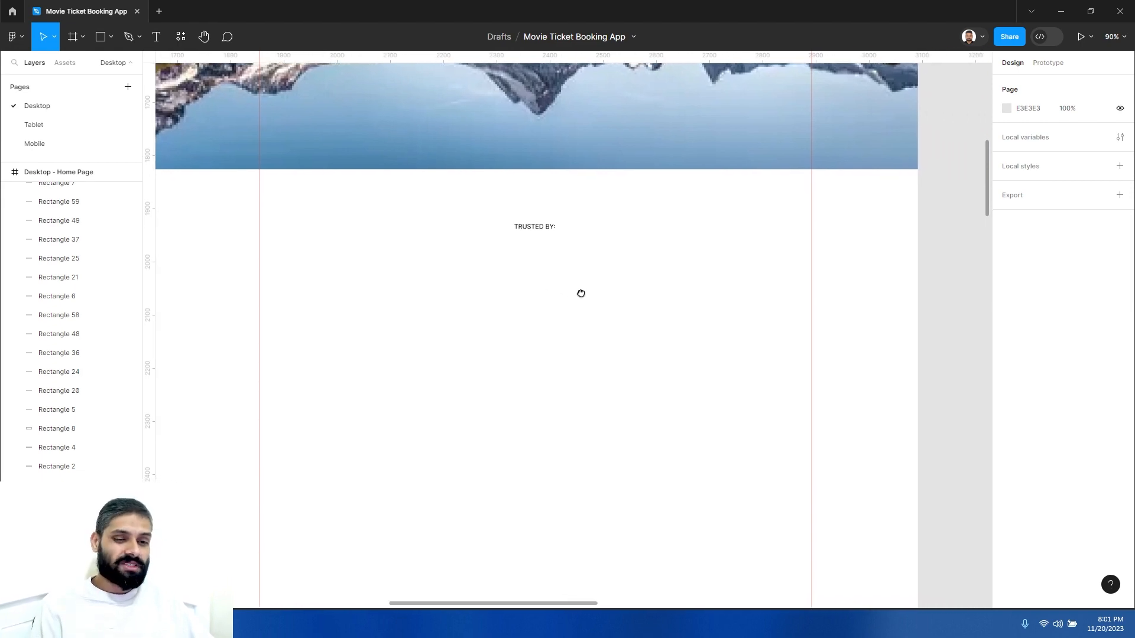
alt+click(529, 255)
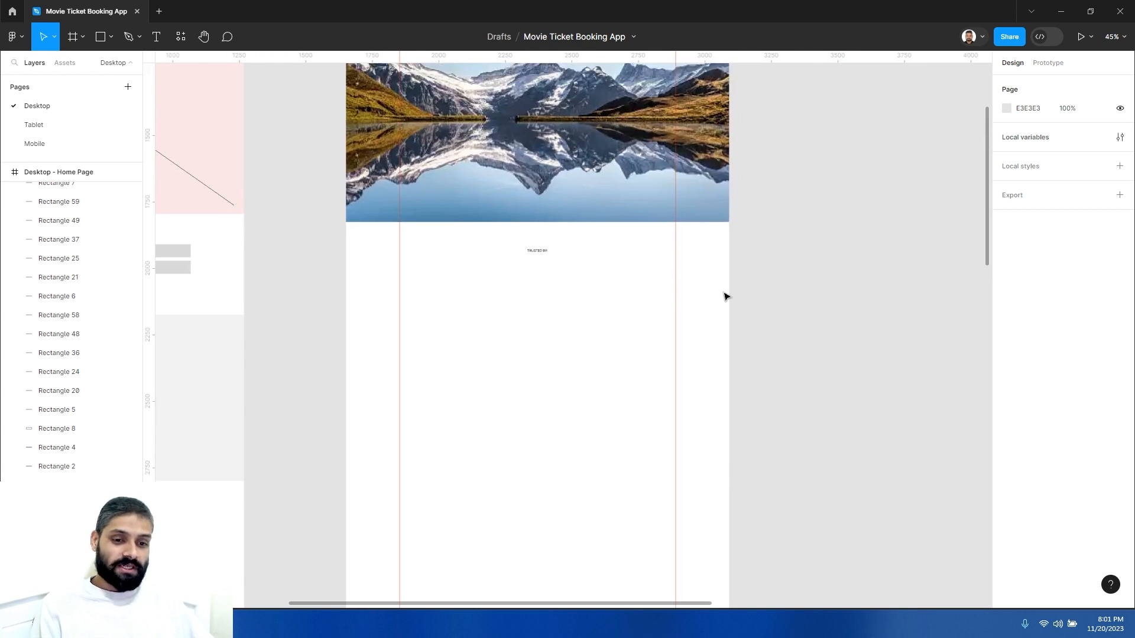
scroll(530, 276, up, 4)
scroll(457, 233, up, 1)
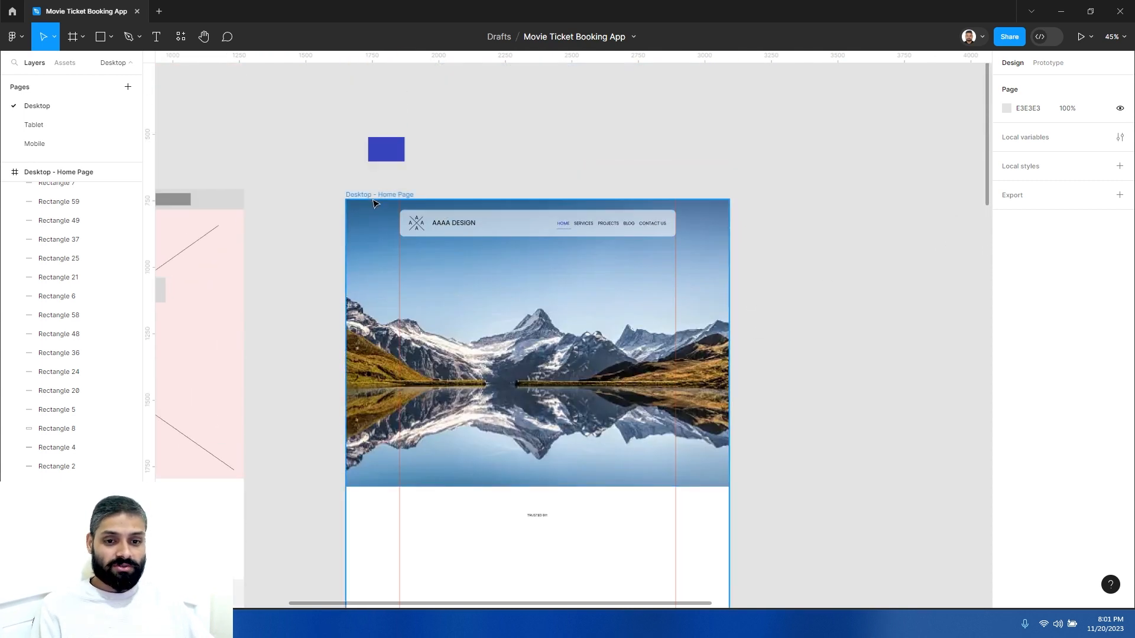
scroll(83, 355, up, 5)
scroll(26, 254, up, 10)
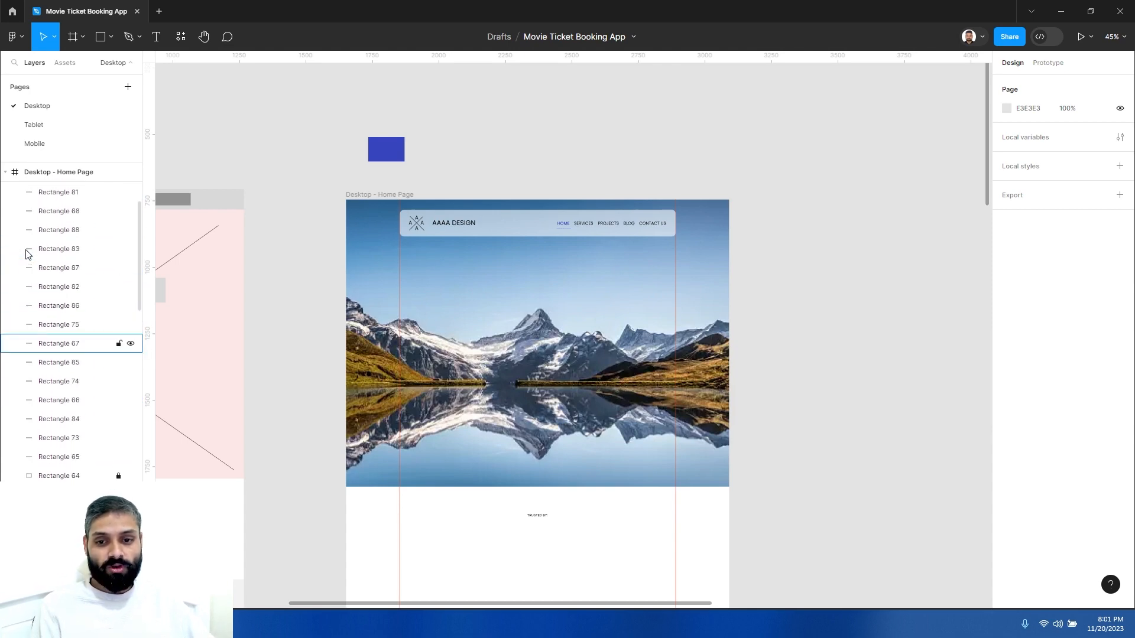
- Select the Desktop - Home Page frame and show its layout grid again
click(6, 211)
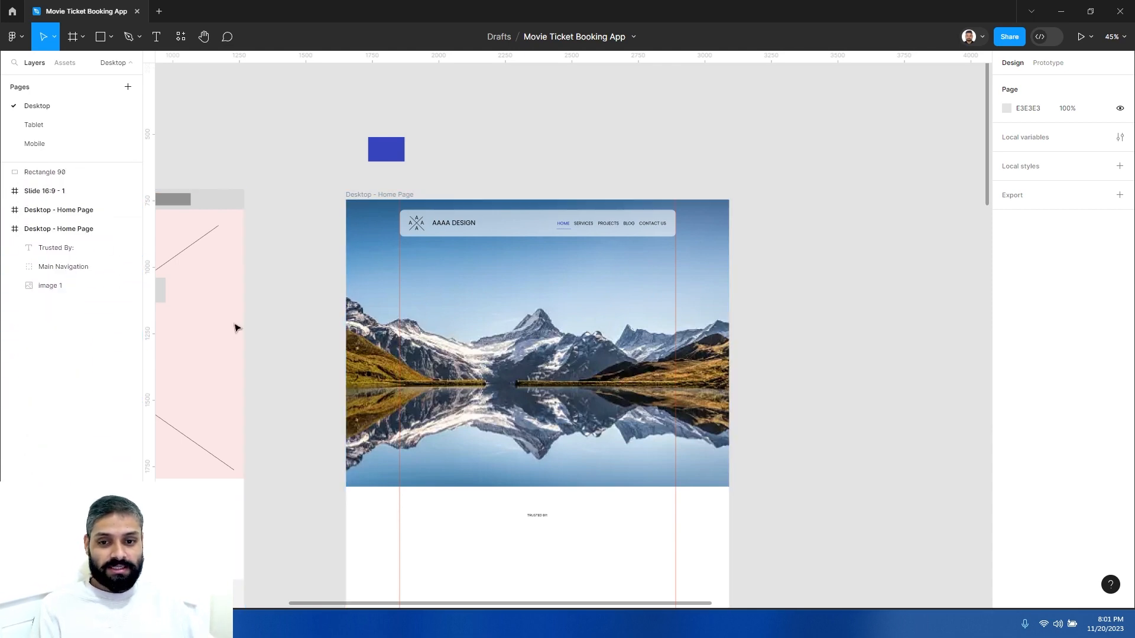
scroll(490, 473, down, 5)
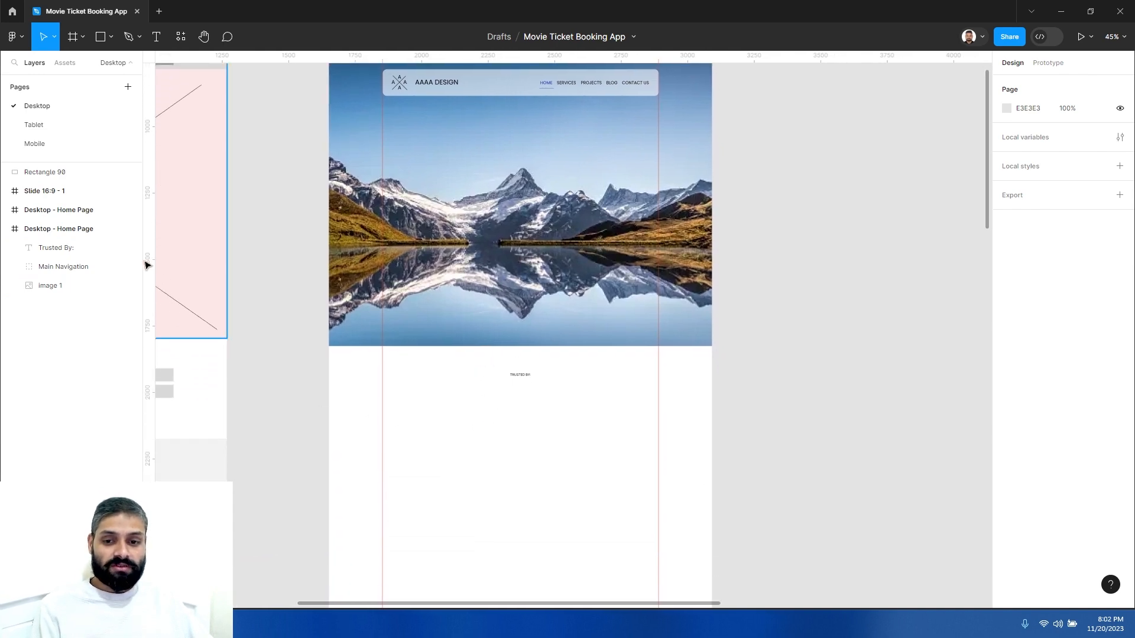
click(81, 230)
ctrl+click(433, 395)
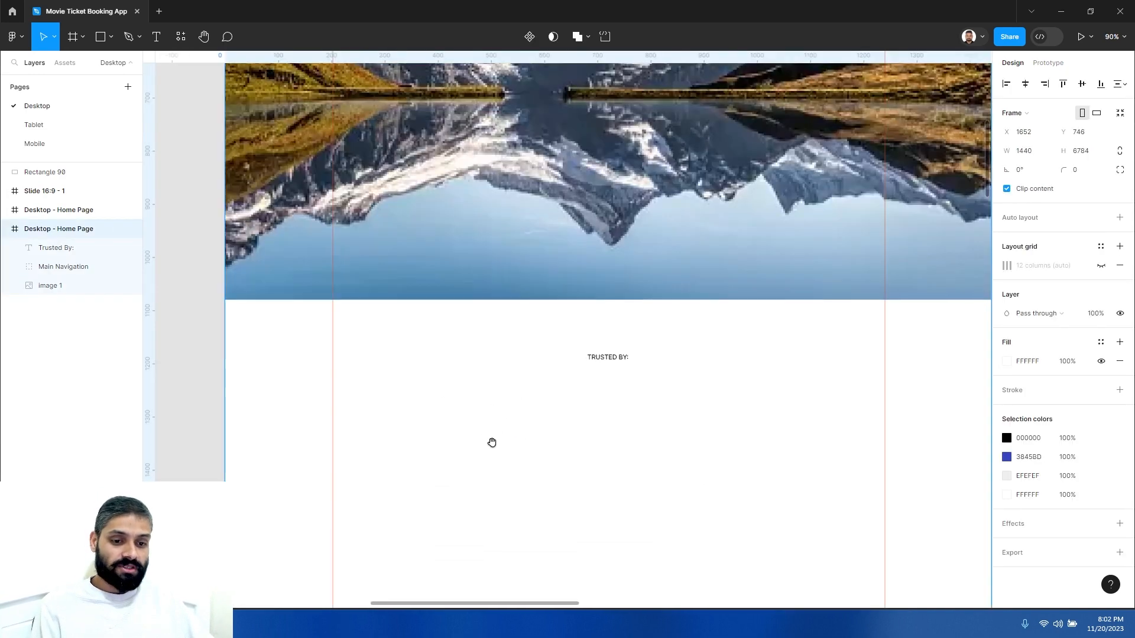
drag(491, 443, 427, 400)
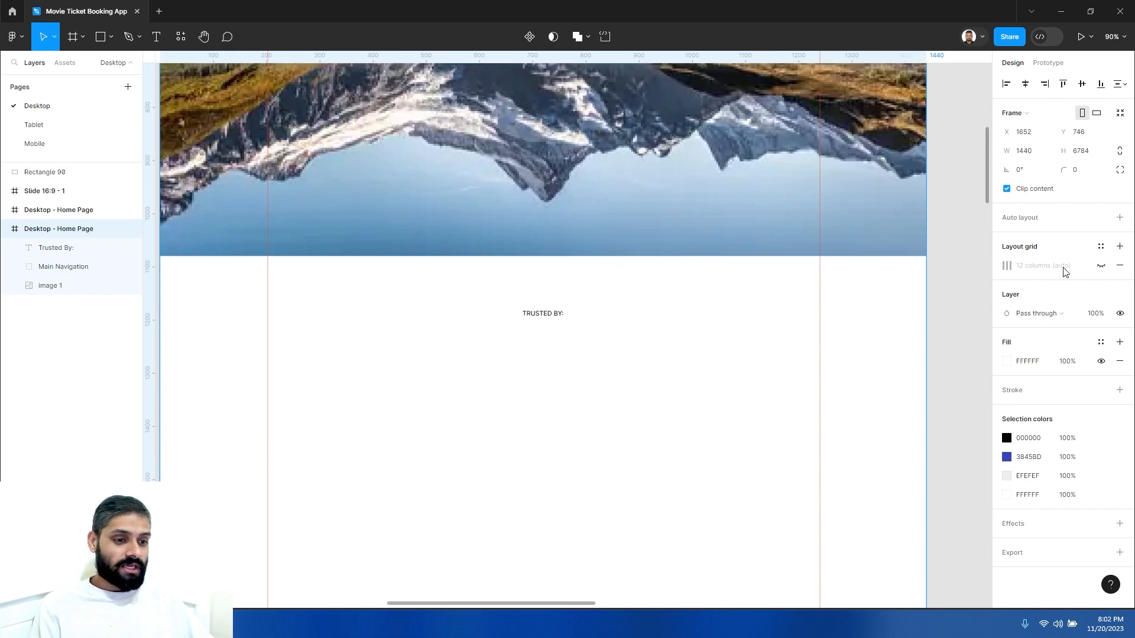
click(1102, 266)
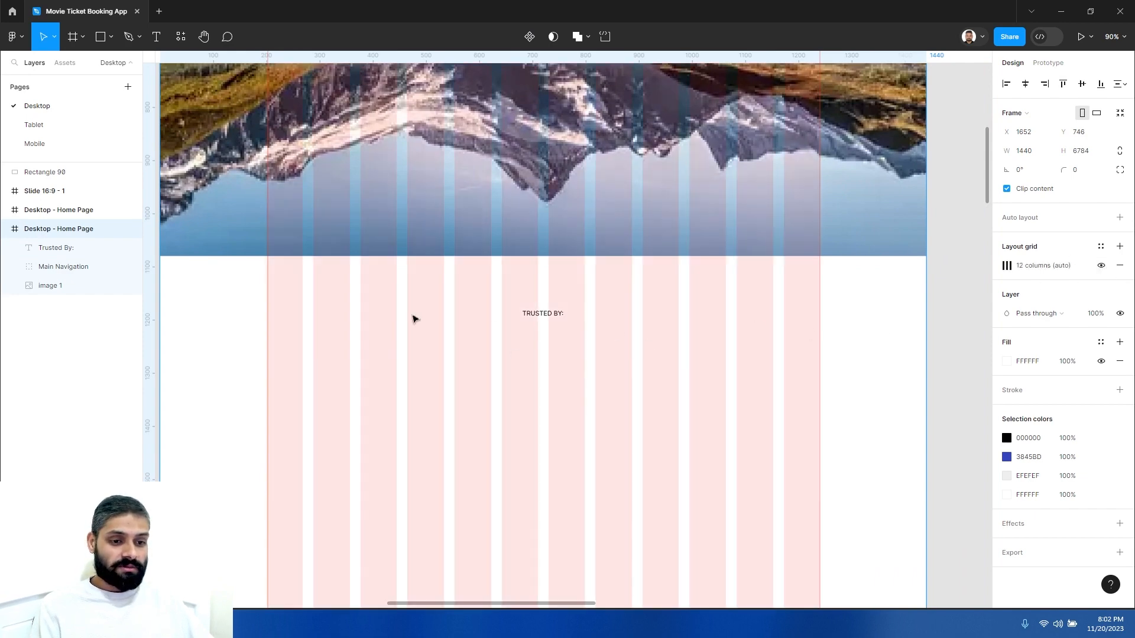
- Copy the navigation's logo mark and AAAA Design text and paste them below the TRUSTED BY: label at the left margin
ctrl+alt+click(529, 333)
drag(530, 338, 524, 413)
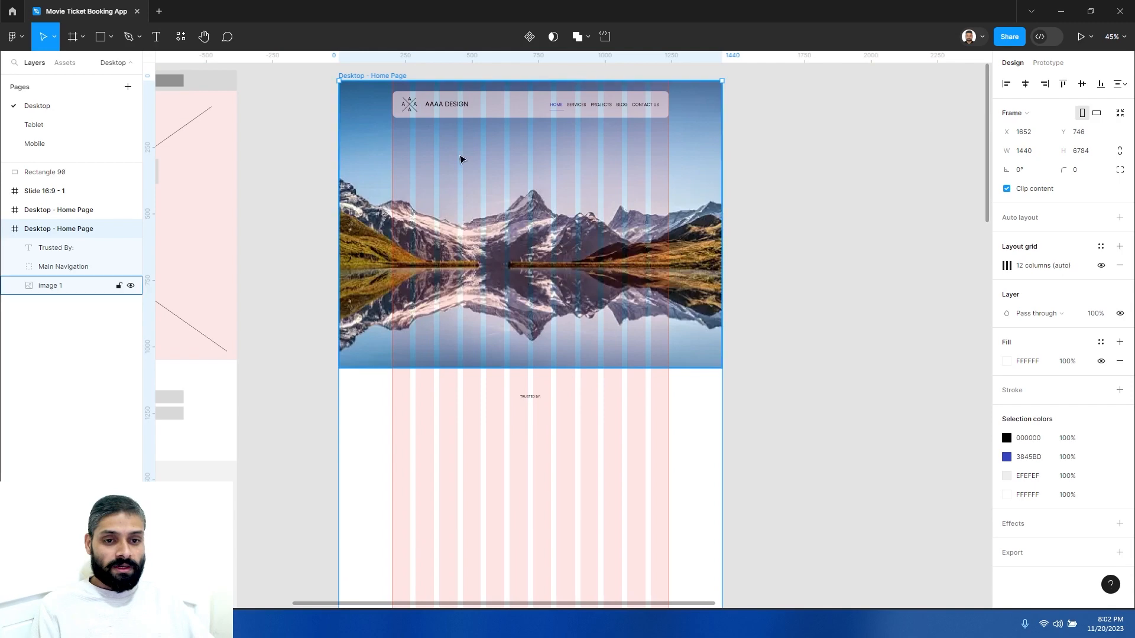
double_click(460, 107)
click(449, 105)
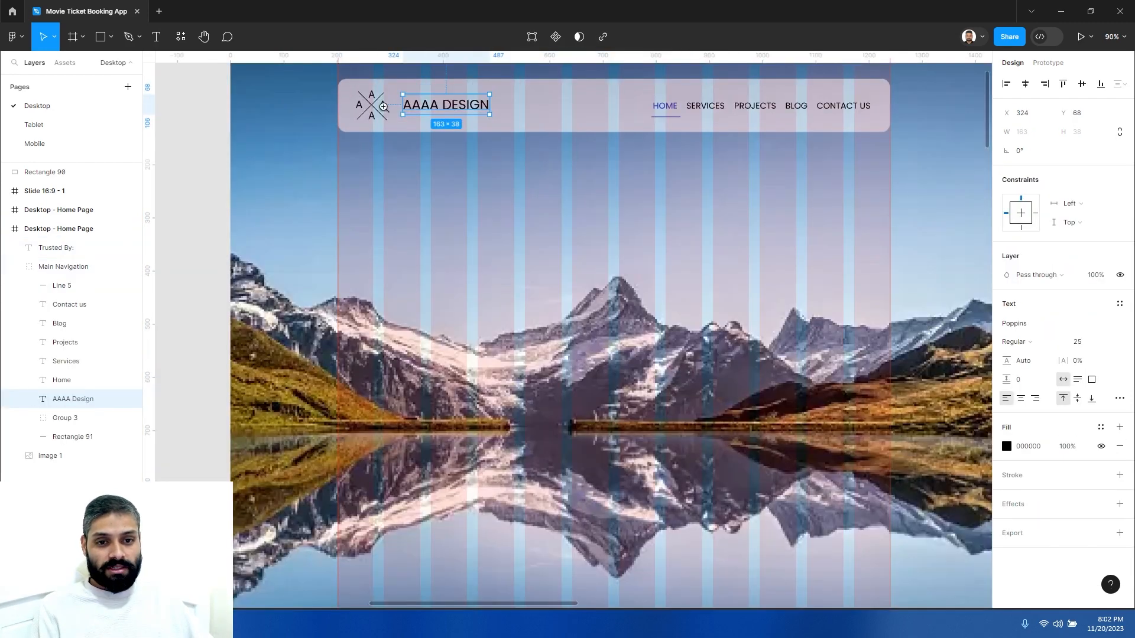
click(409, 106)
shift+click(434, 106)
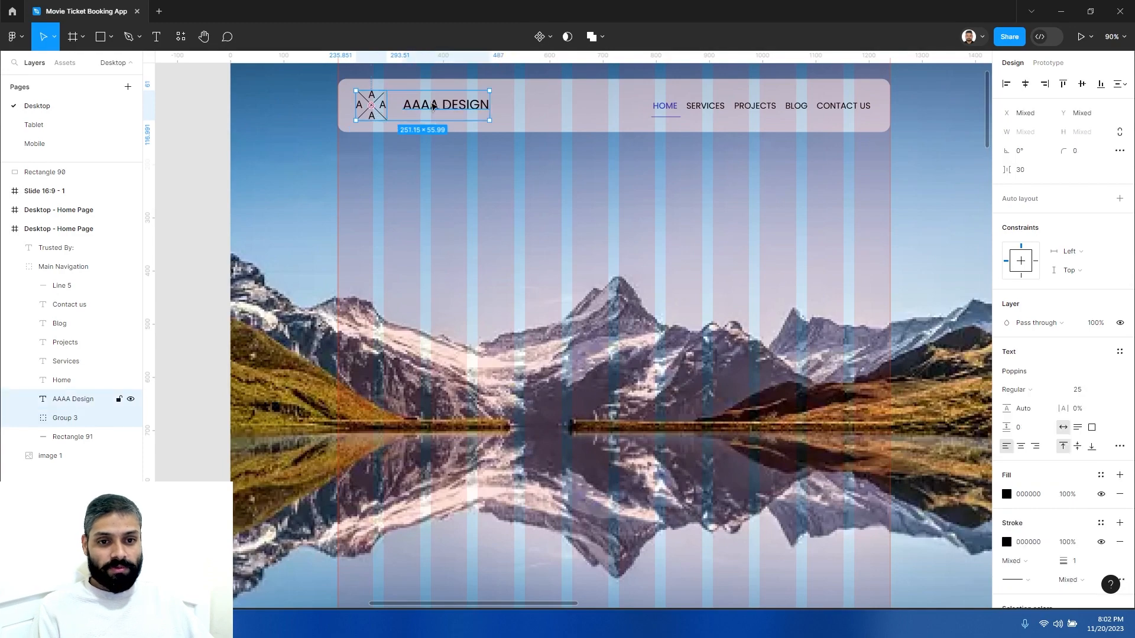
scroll(522, 243, down, 10)
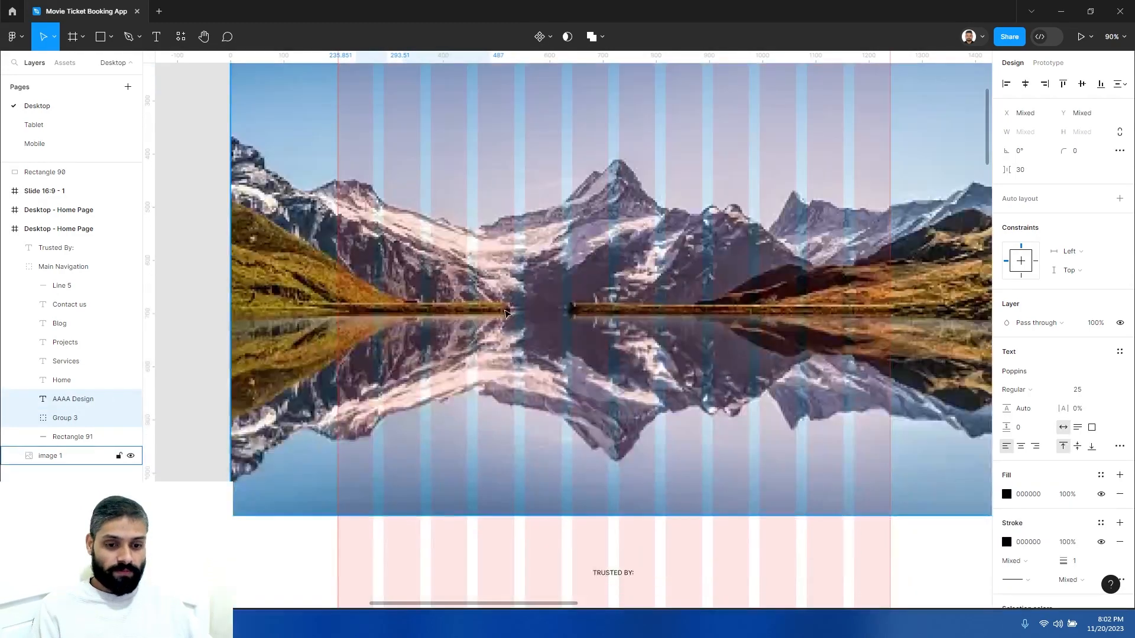
click(503, 375)
key(ctrl+v)
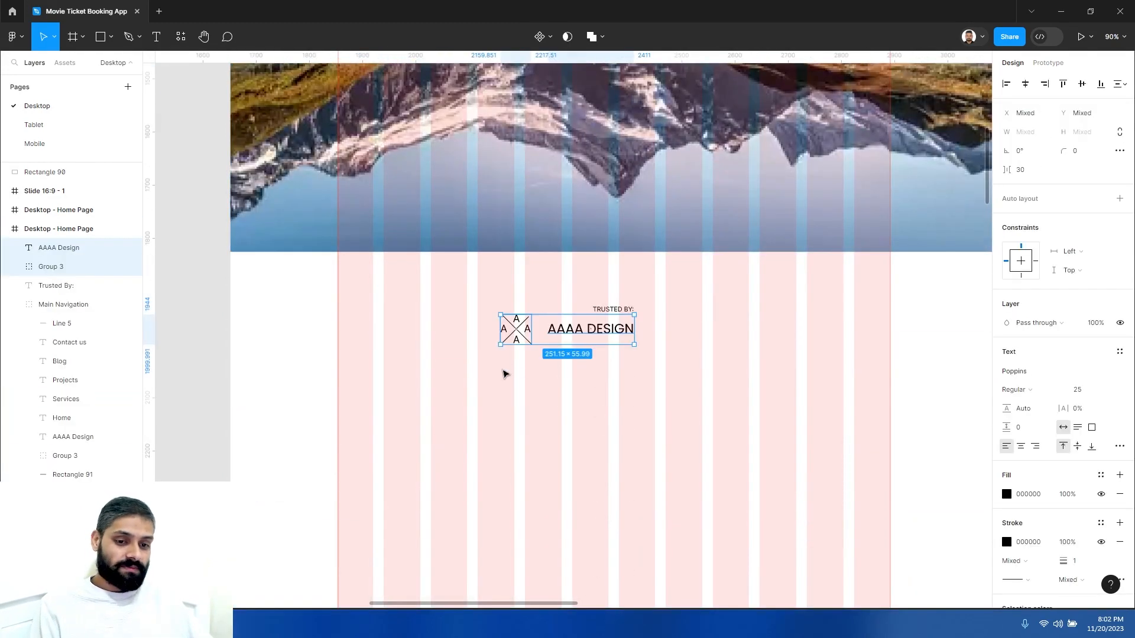
drag(560, 334, 445, 357)
click(497, 349)
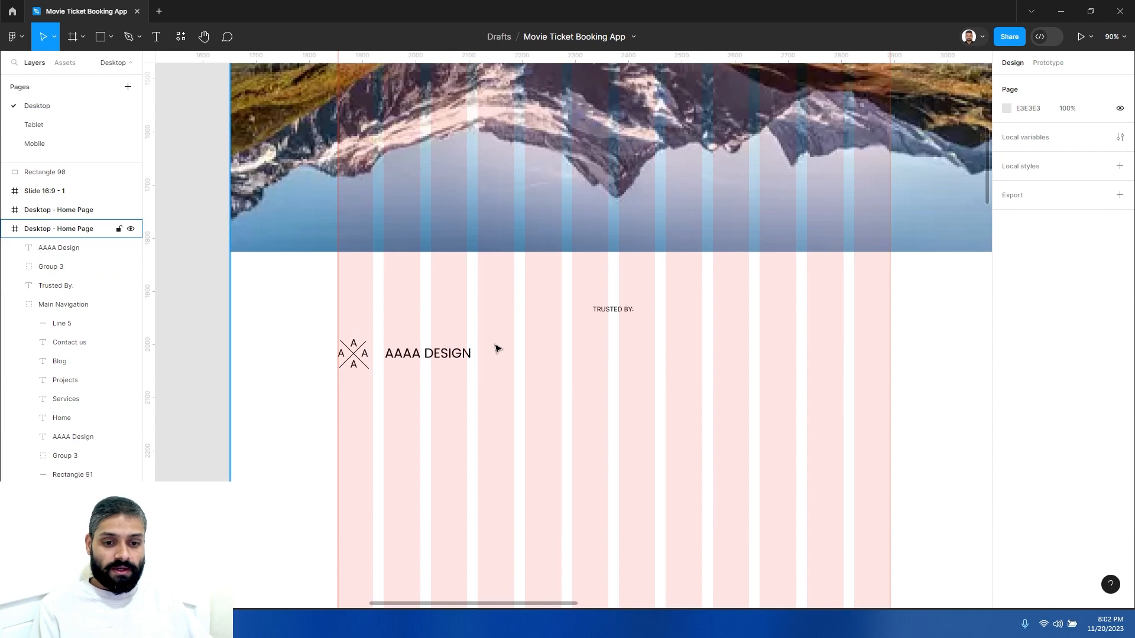
- Group the pasted logo mark and text and name the group Logo1
click(444, 398)
scroll(443, 398, down, 5)
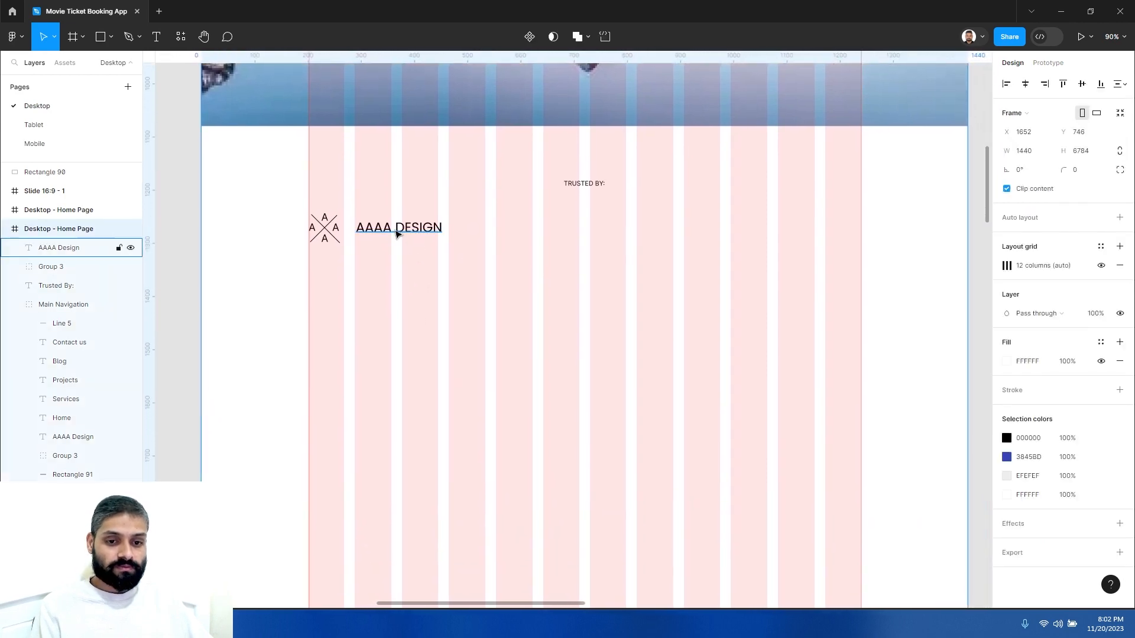
click(397, 235)
shift+click(332, 235)
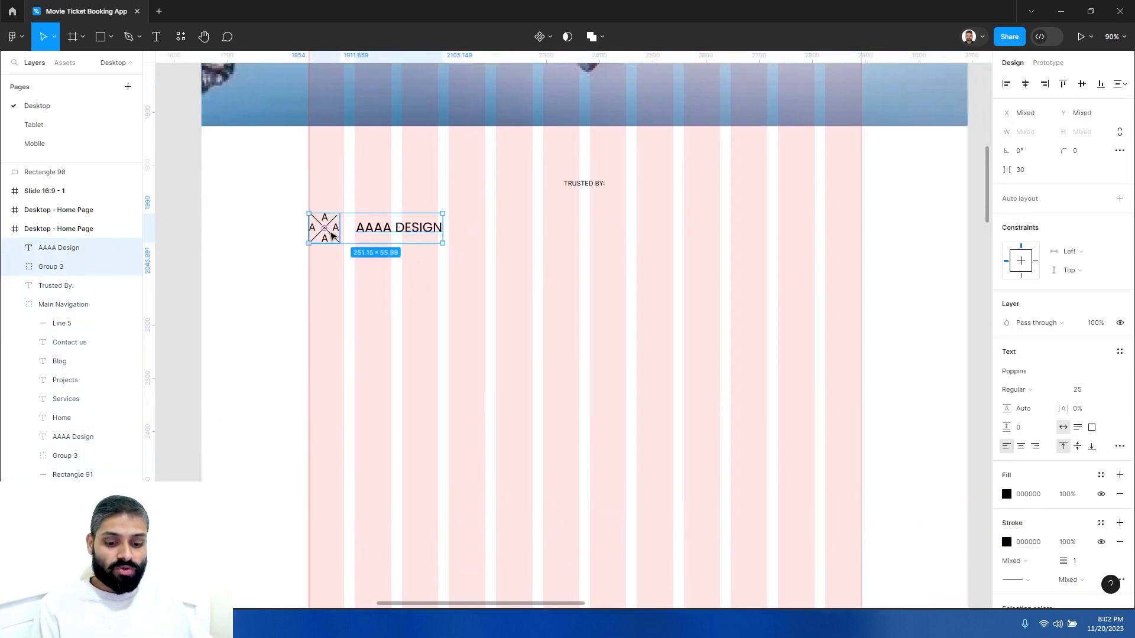
key(ctrl+g)
double_click(62, 248)
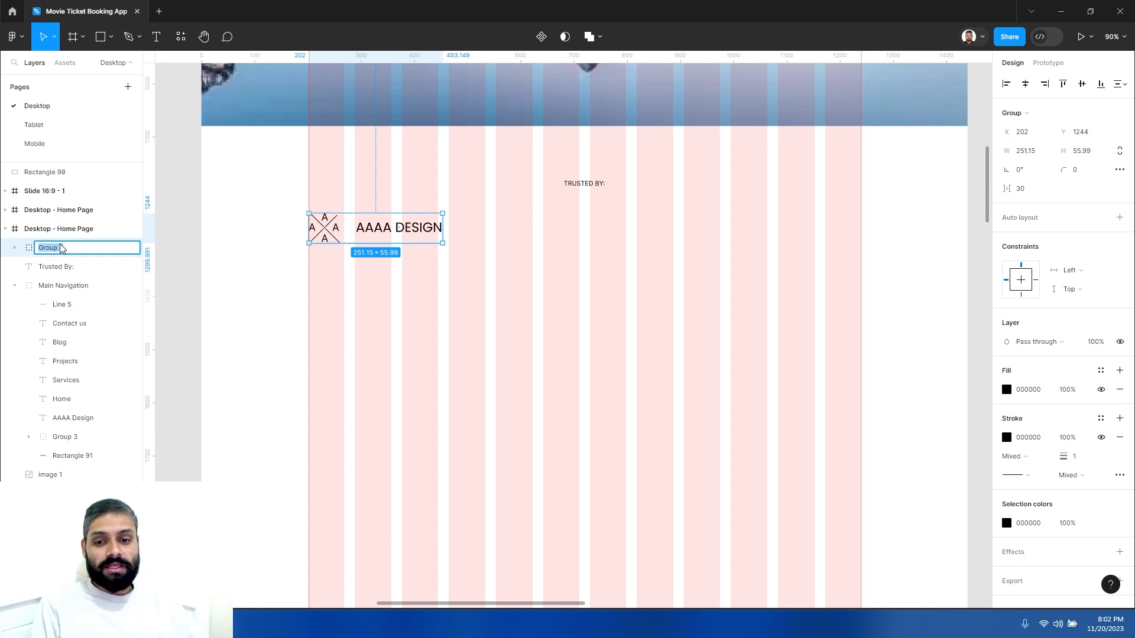
text(Logo)
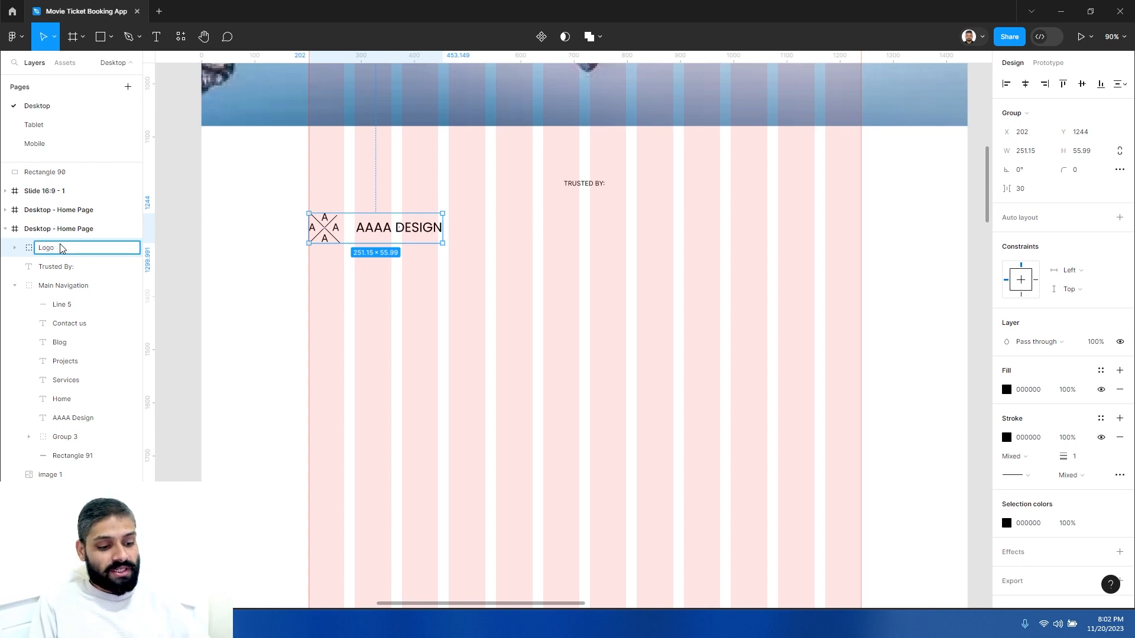
text(1)
key(Return)
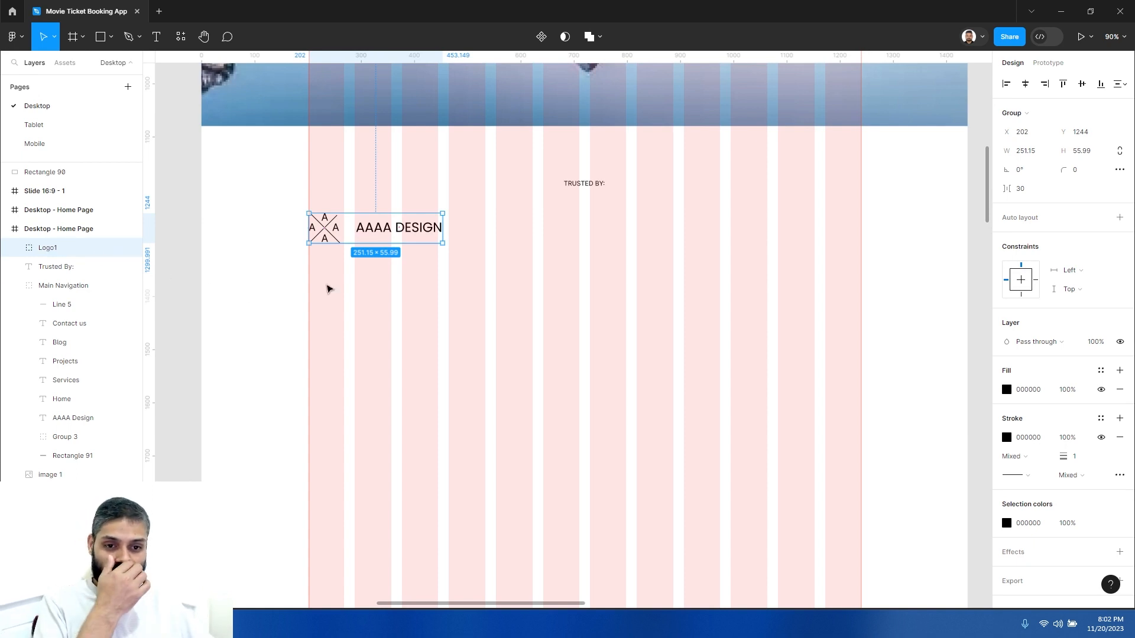
- Try to resize the Logo1 group from its corner handle
click(385, 283)
click(434, 236)
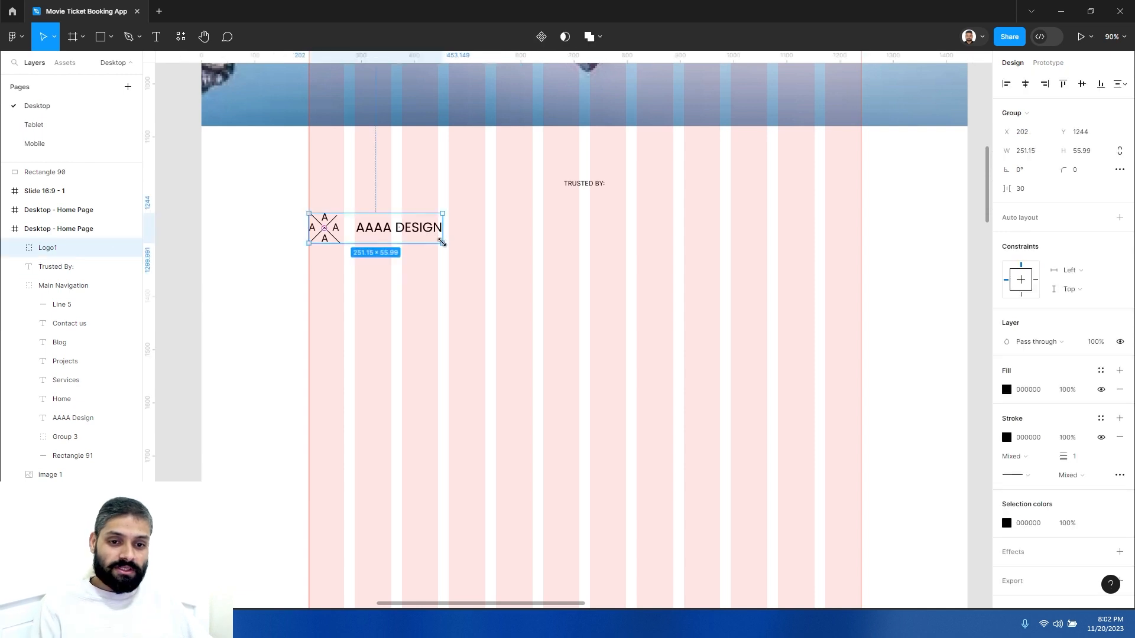
drag(441, 242, 438, 240)
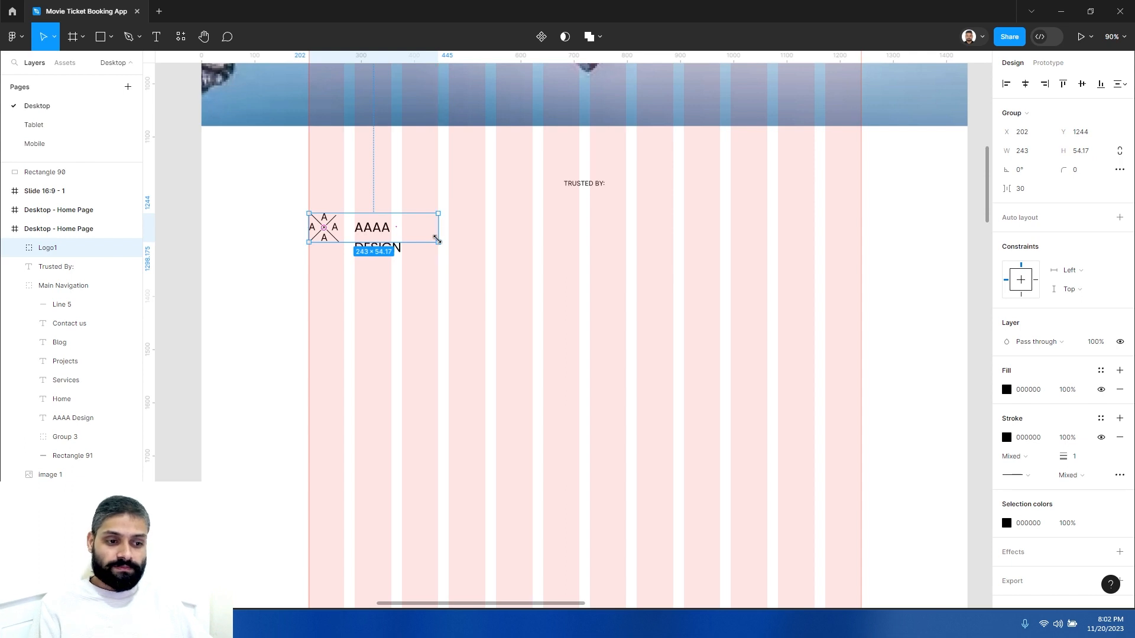
drag(438, 240, 468, 243)
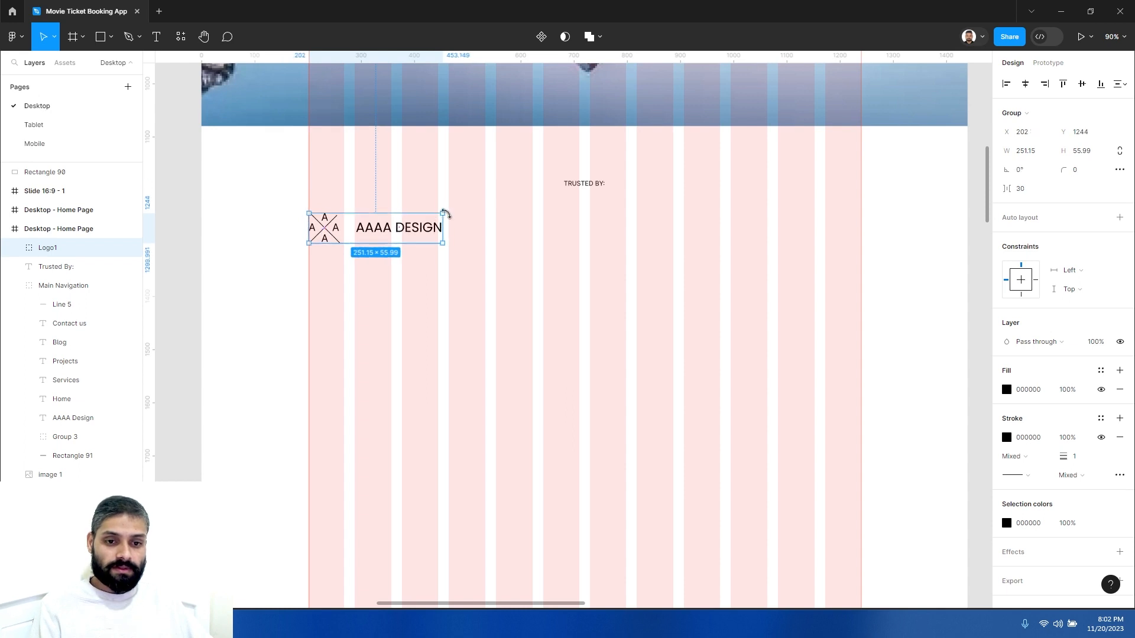
- Enlarge the Logo1 group to about 263 × 59 px from its corner handle
mouse_move(444, 212)
mouse_down()
mouse_move(428, 213)
mouse_move(496, 200)
mouse_move(433, 216)
mouse_move(458, 206)
mouse_move(439, 216)
mouse_move(449, 213)
mouse_up()
click(499, 236)
click(415, 232)
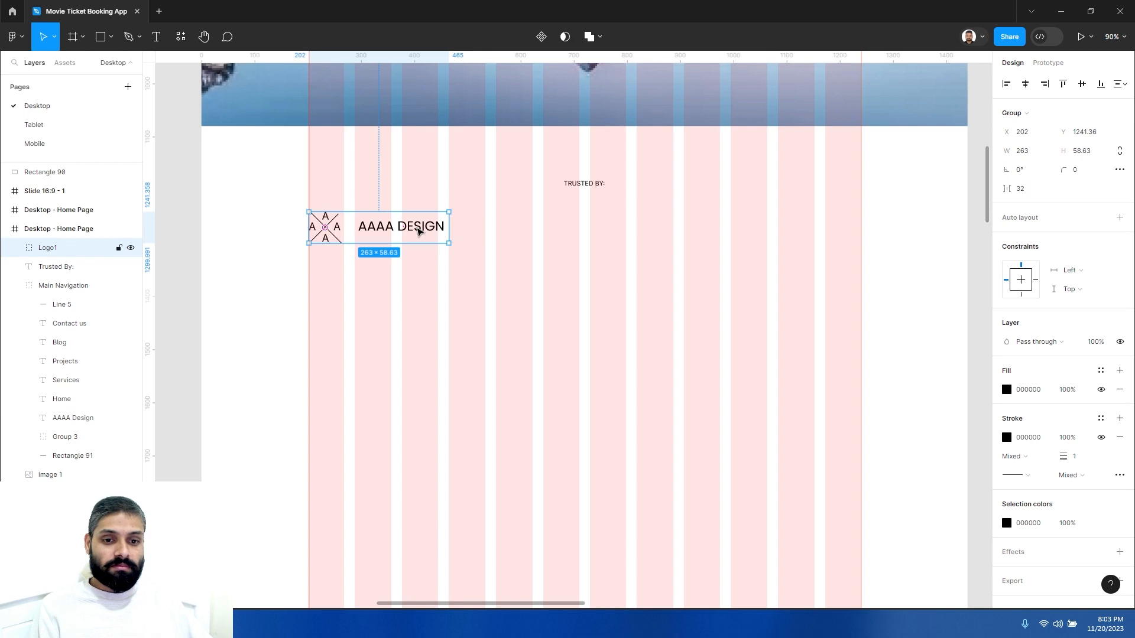
- Convert the AAAA Design text inside Logo1 to outlines with Outline stroke
double_click(425, 231)
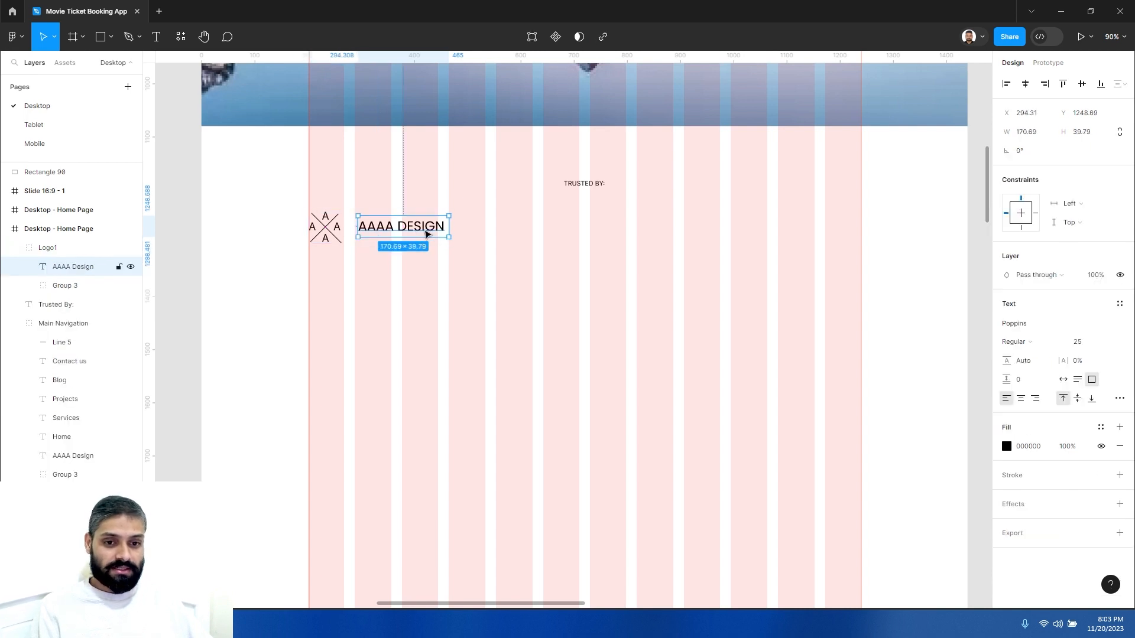
right_click(427, 234)
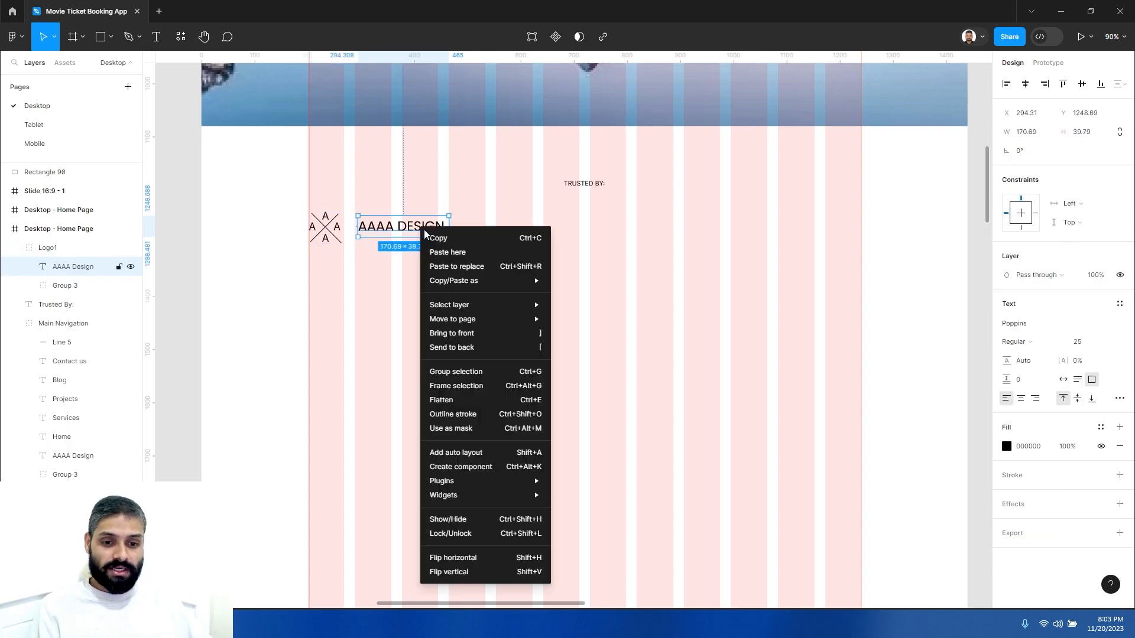
click(453, 414)
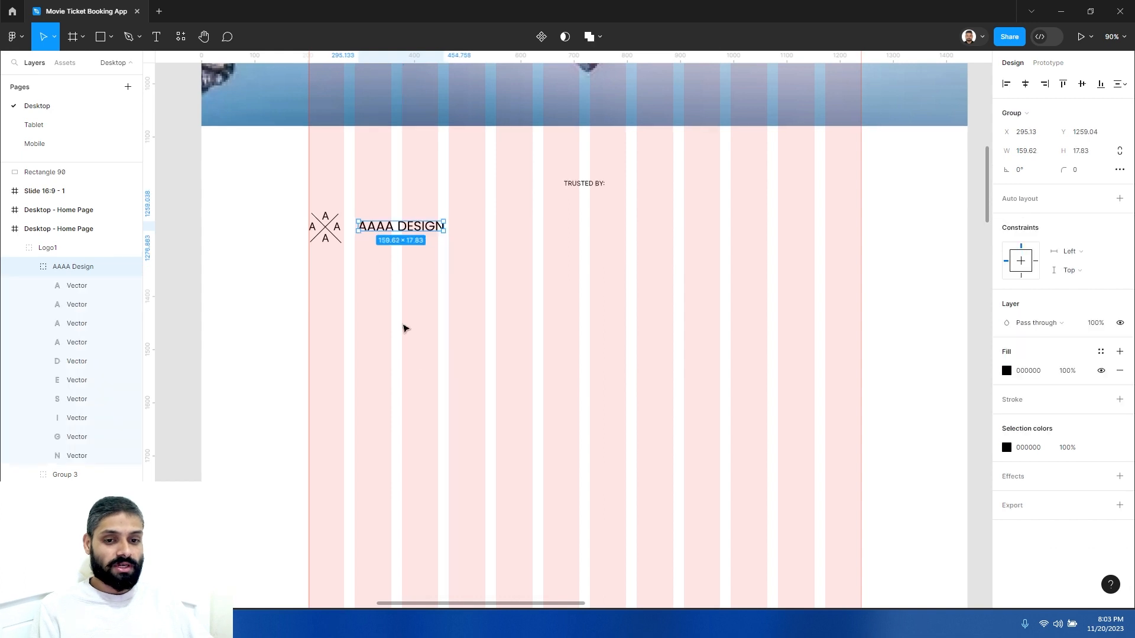
- Shrink the Logo1 group to about 243 × 56 px from its corner handle
click(386, 301)
click(328, 223)
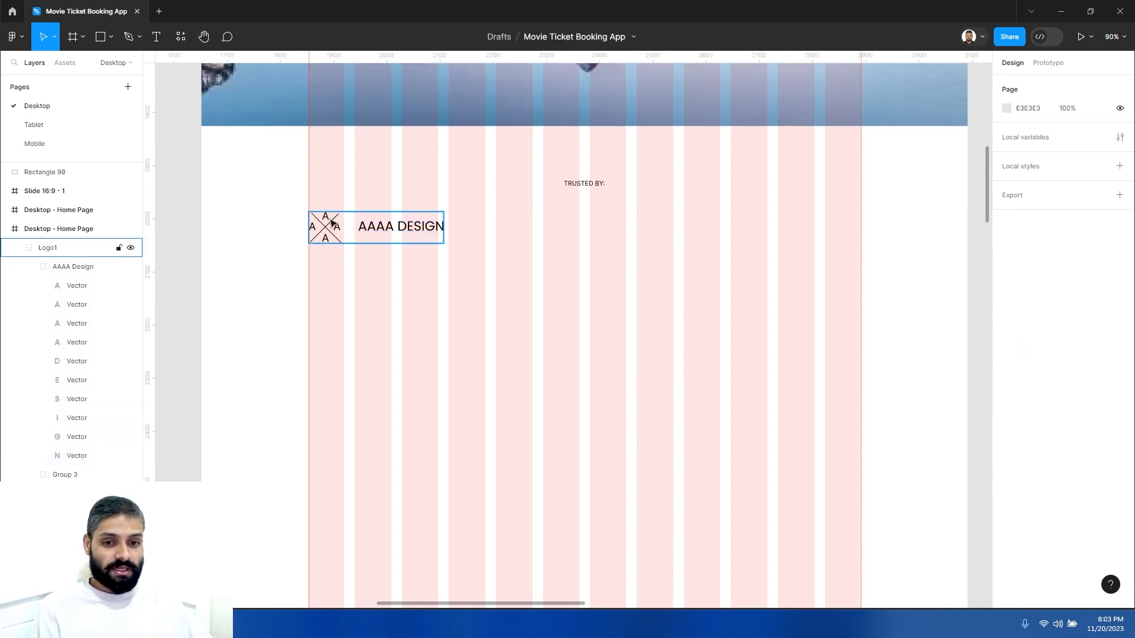
mouse_move(442, 214)
mouse_down()
mouse_move(427, 222)
mouse_move(438, 218)
mouse_up()
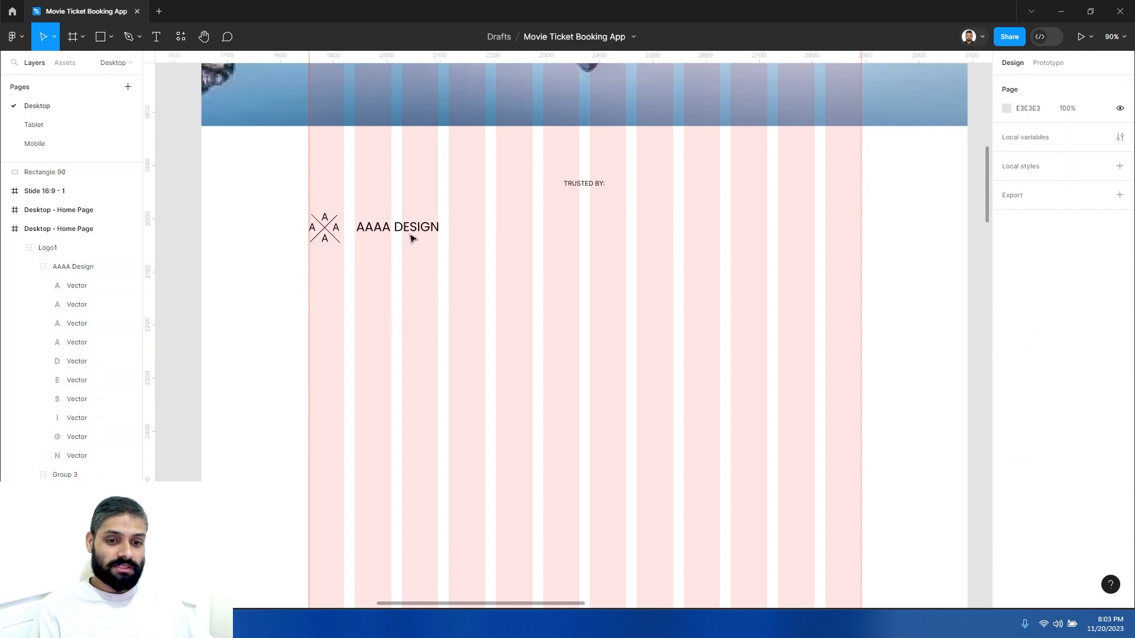
- Duplicate Logo1 three times in a row across the grid columns
drag(342, 232, 481, 233)
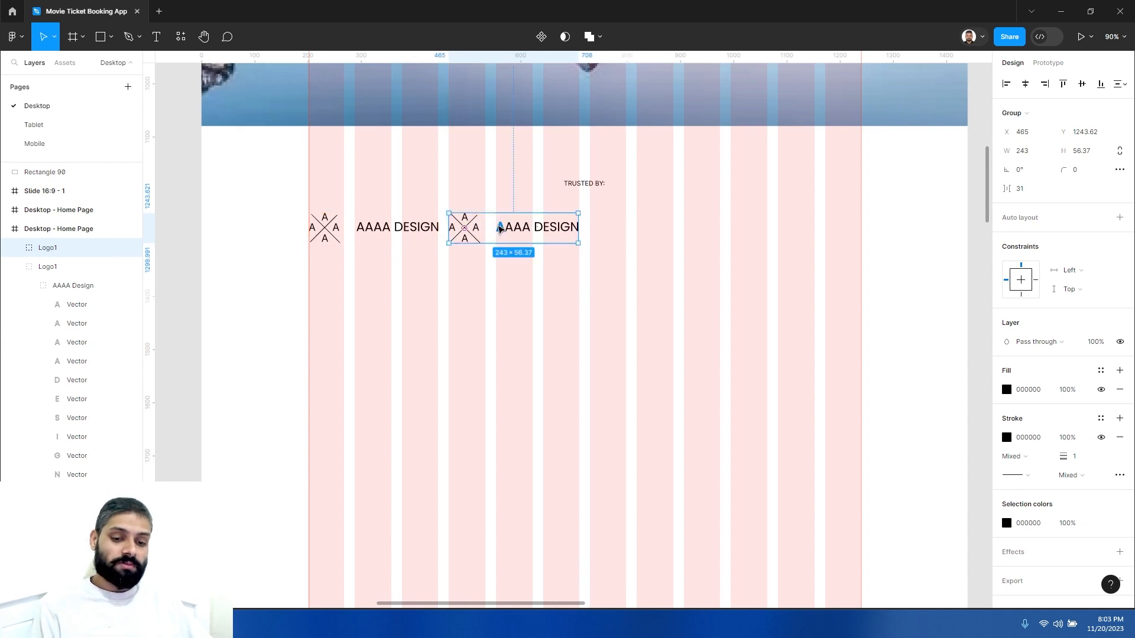
key(ctrl+d)
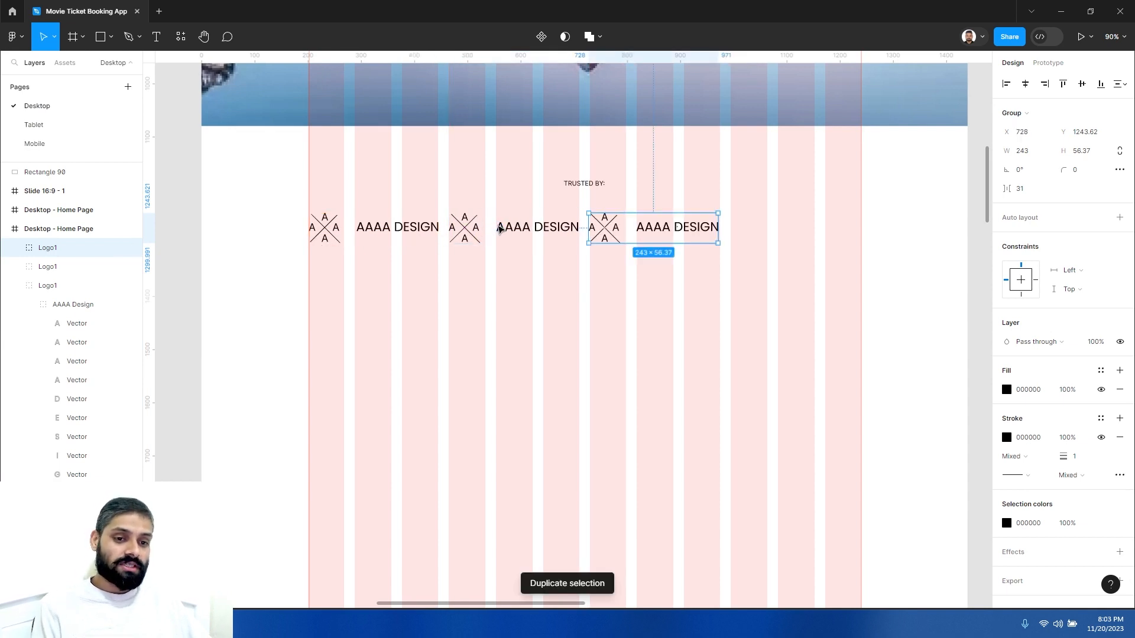
key(ctrl+d)
click(826, 297)
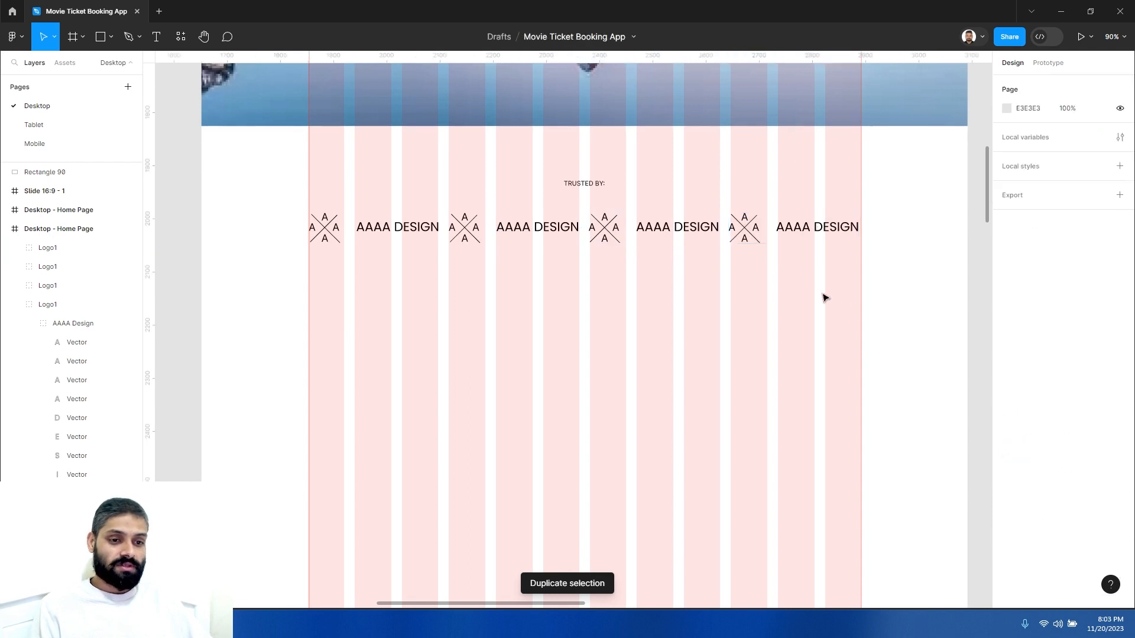
- Select the three duplicated logos and delete them
click(404, 213)
click(826, 264)
drag(813, 256, 475, 219)
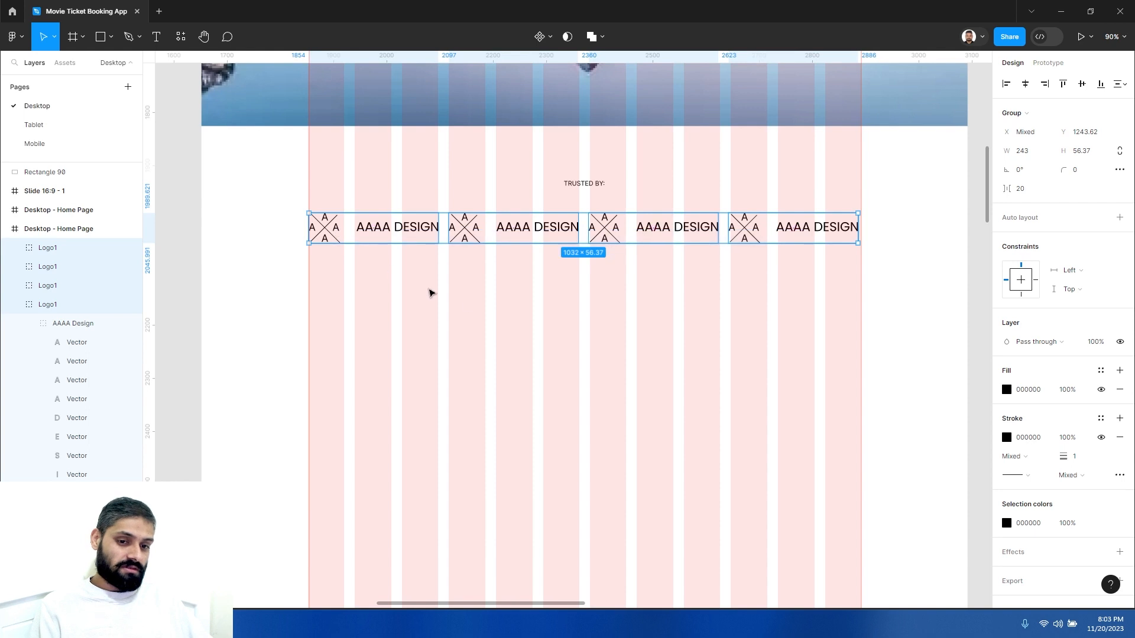
click(466, 301)
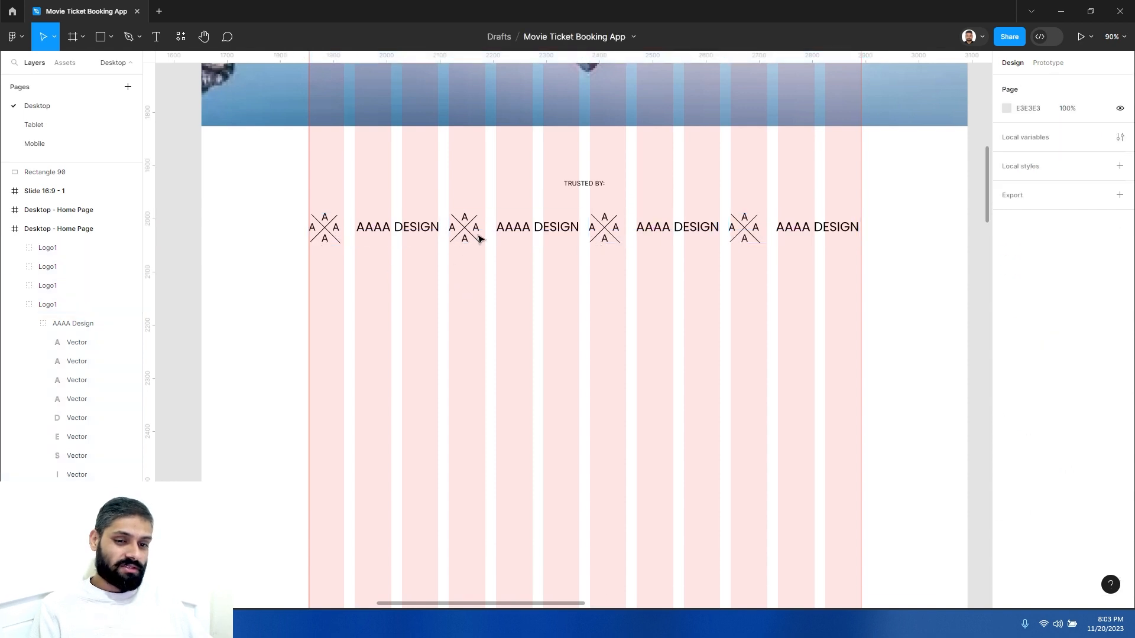
drag(743, 256, 477, 223)
key(Delete)
- Resize the Logo1 group to about 206 × 48 px
click(369, 228)
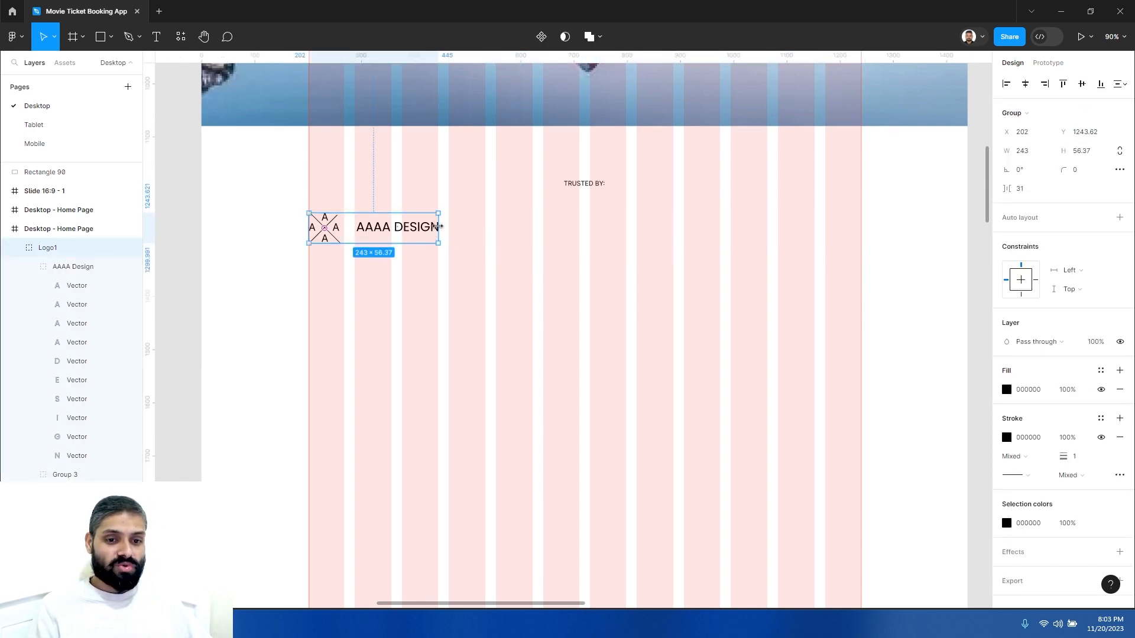
drag(433, 242, 419, 236)
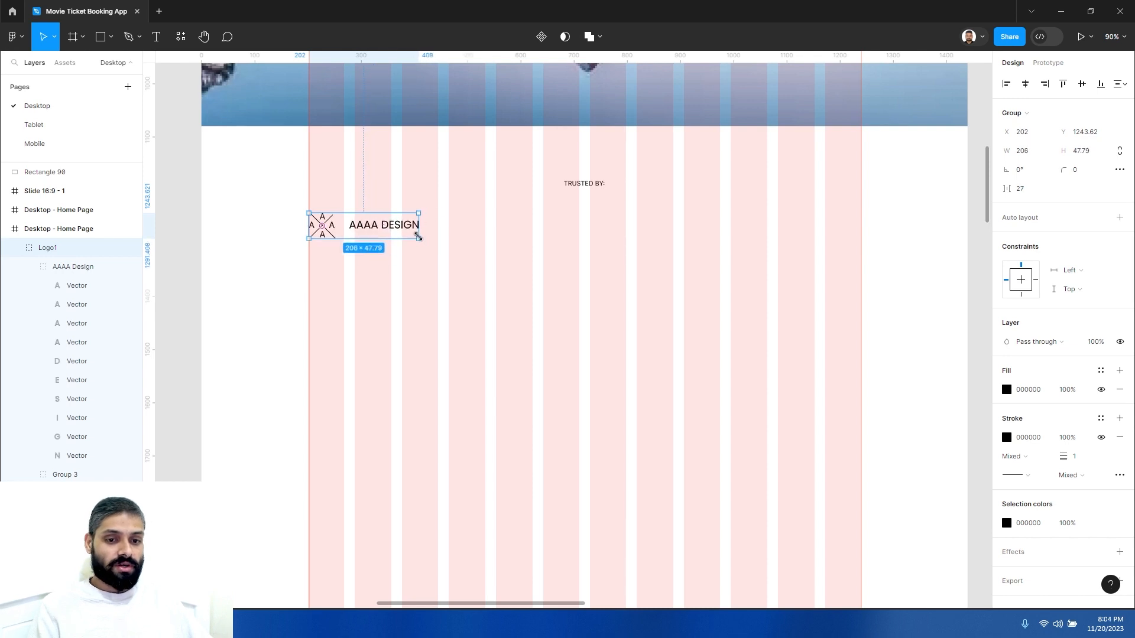
click(413, 276)
- Duplicate the smaller Logo1 three times across the row at equal spacing
drag(375, 229, 509, 230)
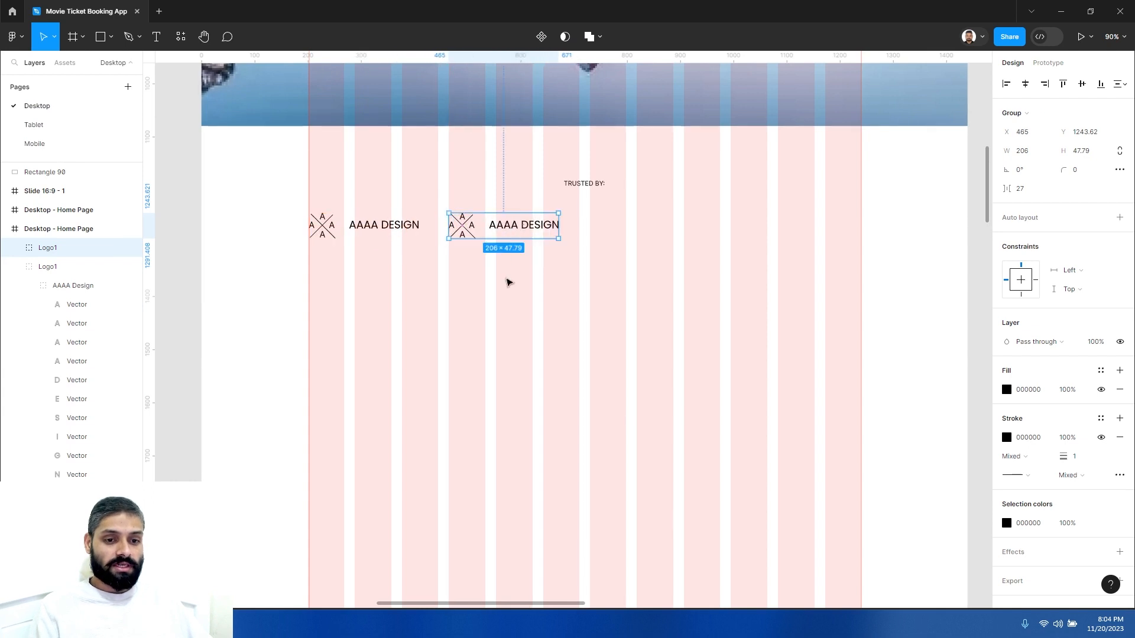
key(ctrl+d)
key(ctrl+d)
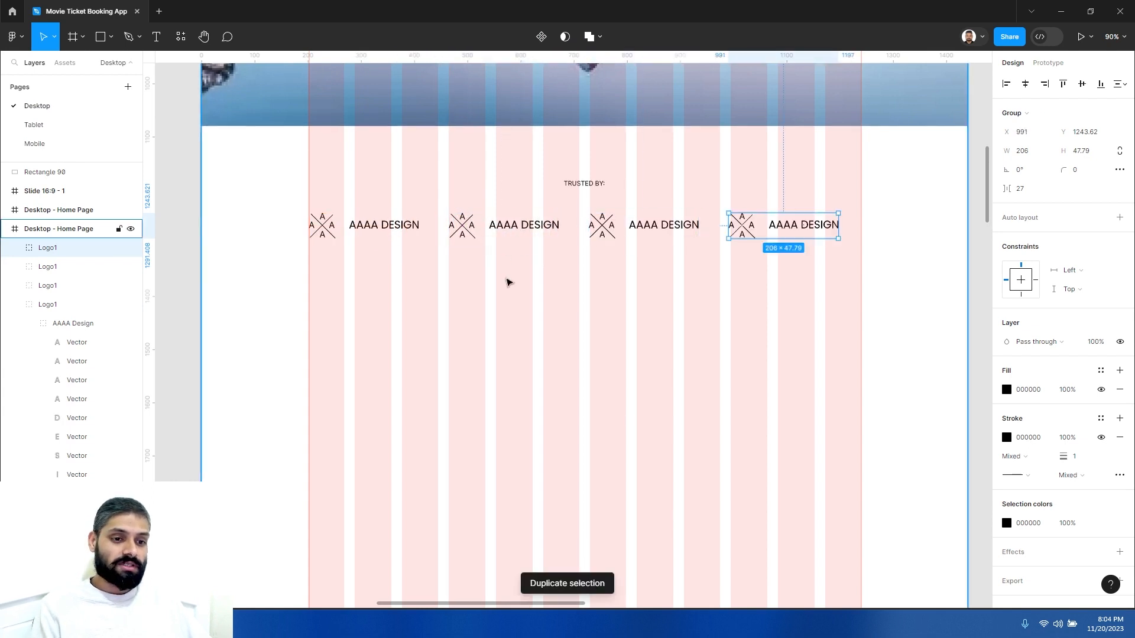
click(826, 271)
- Copy the row of four logos into a second row just below
drag(818, 260, 363, 222)
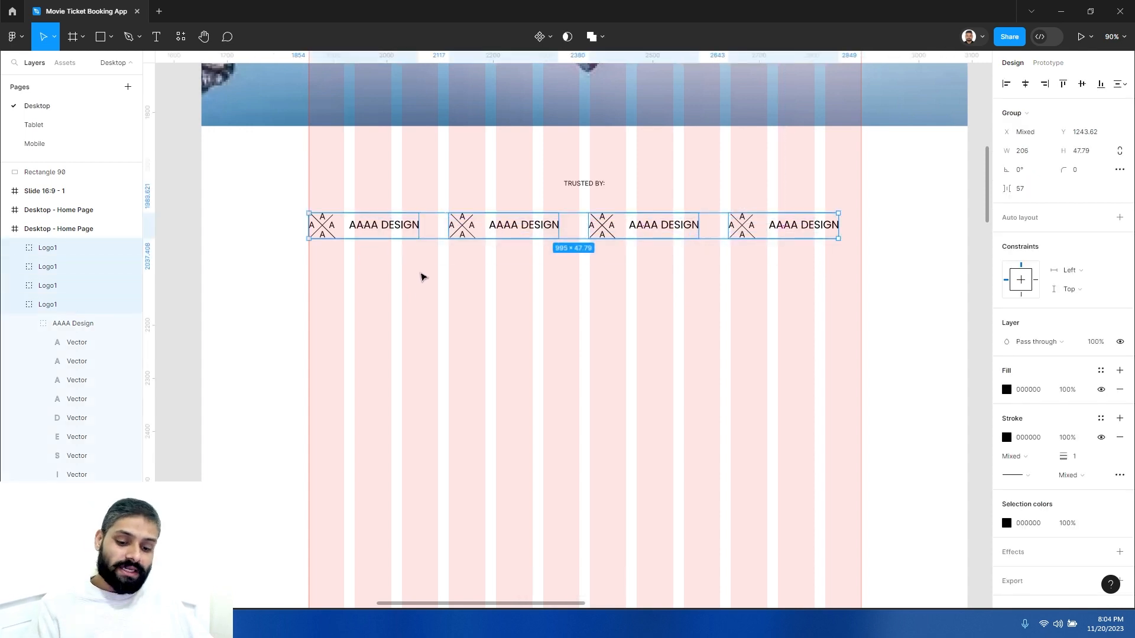
drag(410, 229, 414, 266)
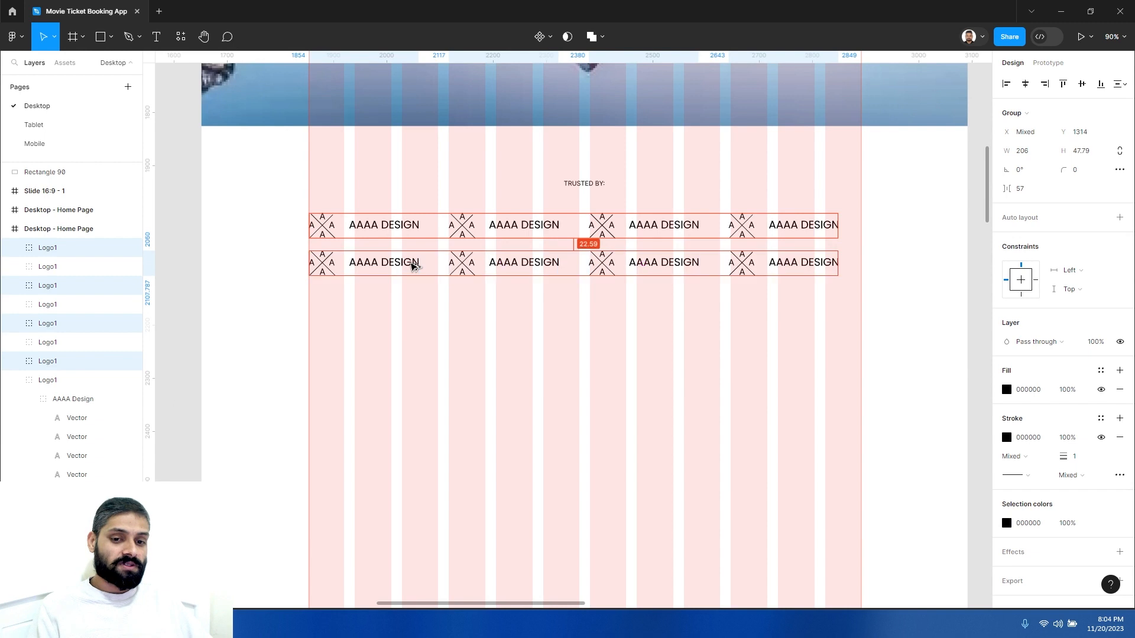
click(484, 344)
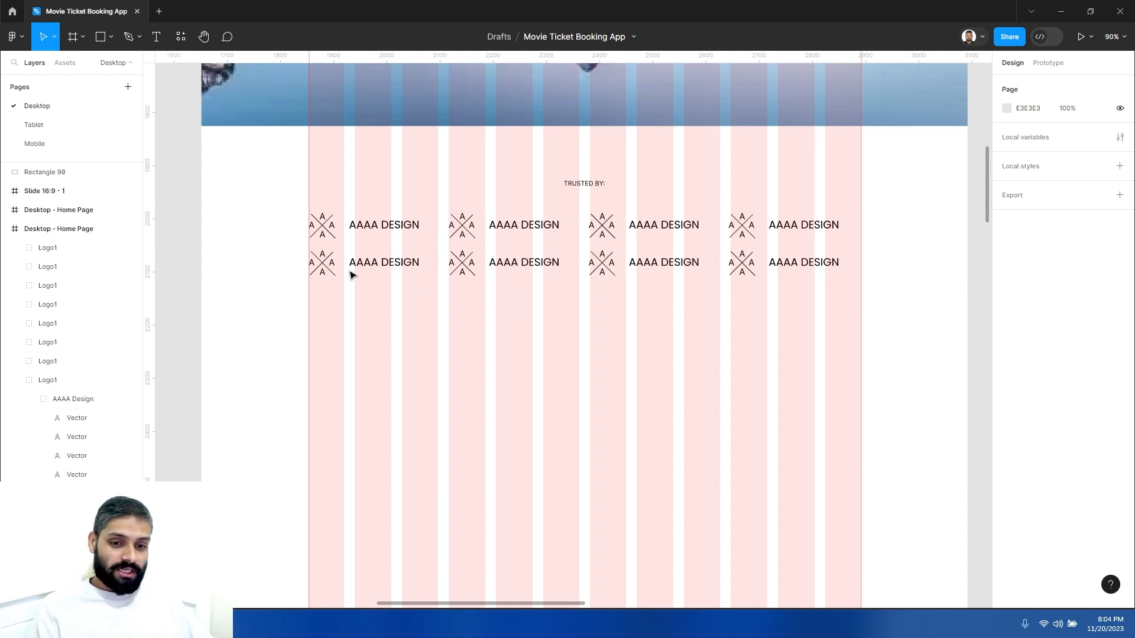
- Select the second row of logos and delete it
click(325, 269)
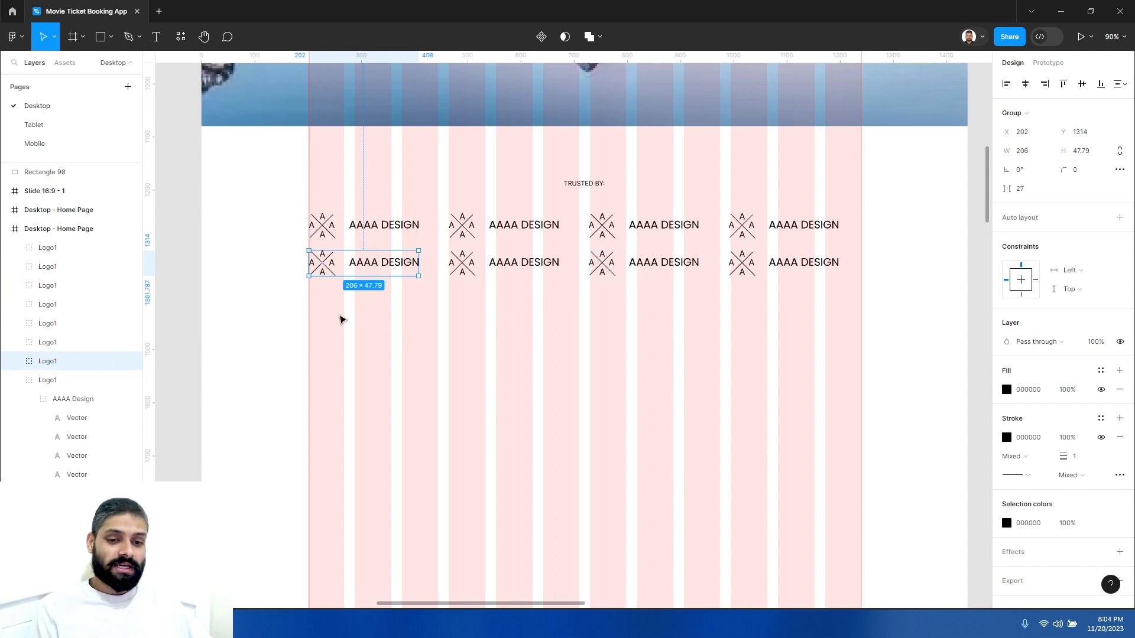
drag(455, 314, 584, 311)
scroll(553, 294, left, 3)
scroll(549, 294, down, 5)
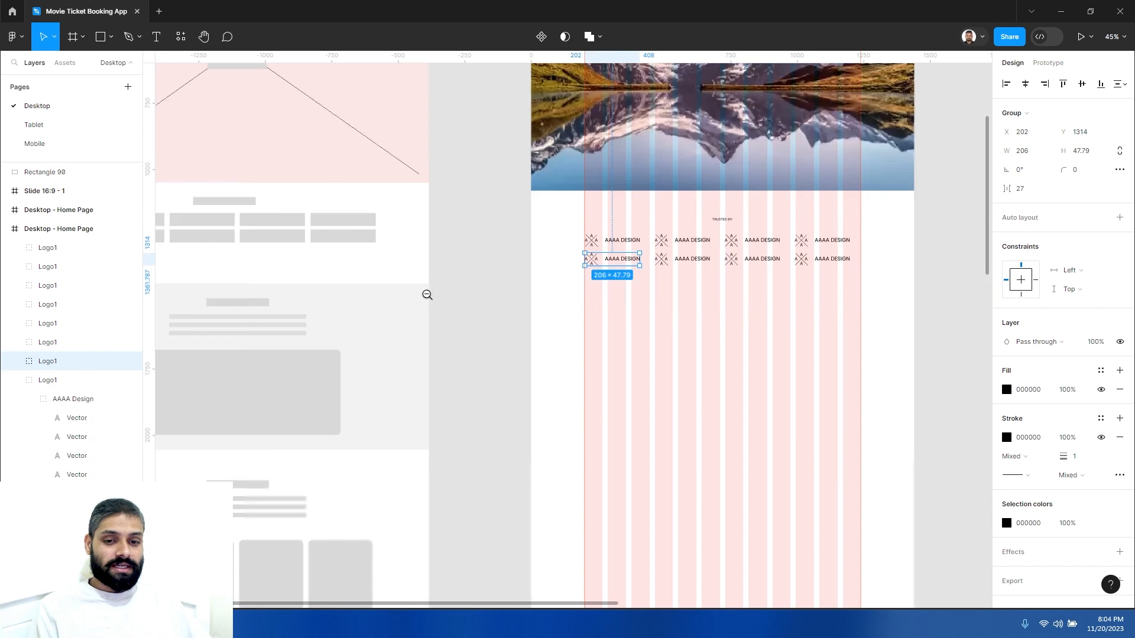
drag(584, 290, 431, 275)
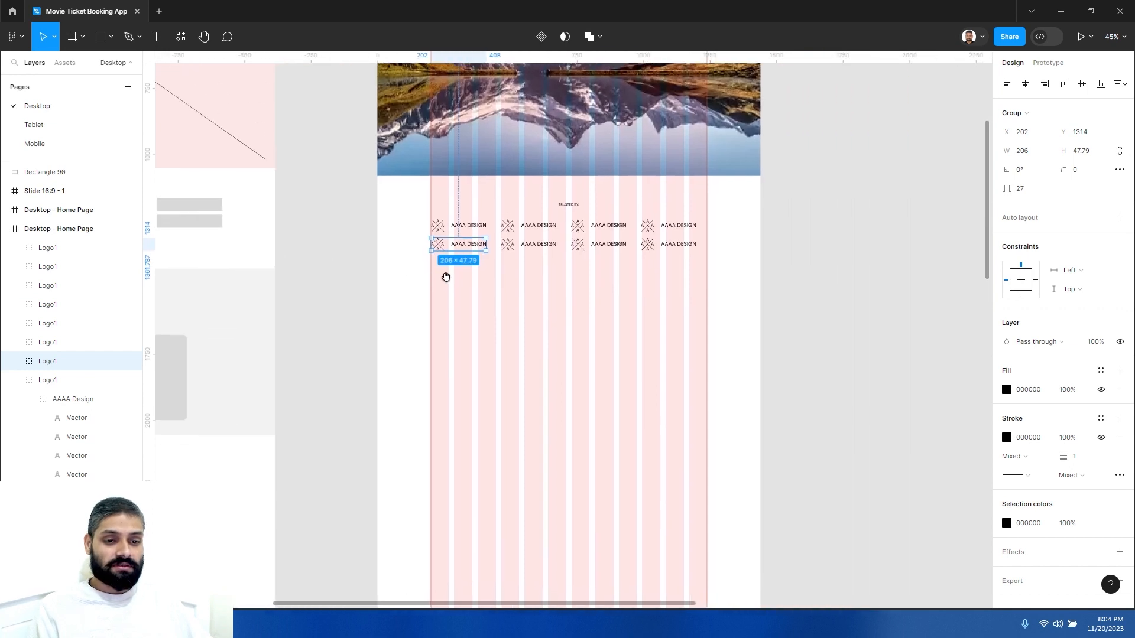
ctrl+click(555, 286)
click(289, 223)
drag(289, 185, 775, 260)
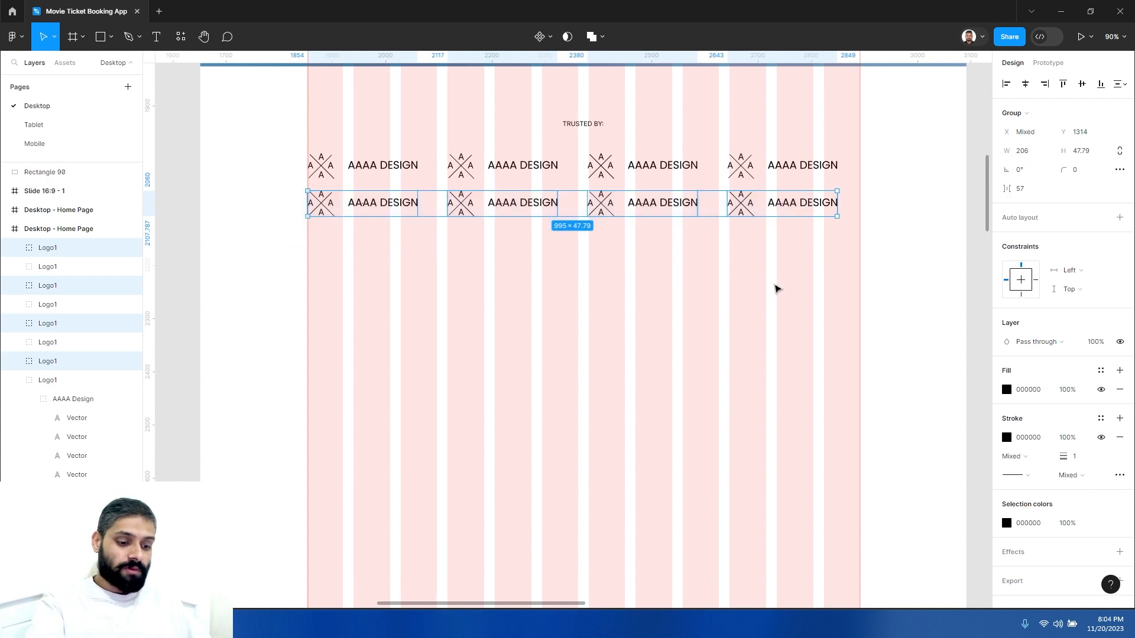
key(Delete)
- Select the three duplicate logos in the first row and delete them
click(390, 170)
click(408, 221)
scroll(408, 221, up, 5)
scroll(375, 212, down, 5)
click(438, 211)
click(595, 210)
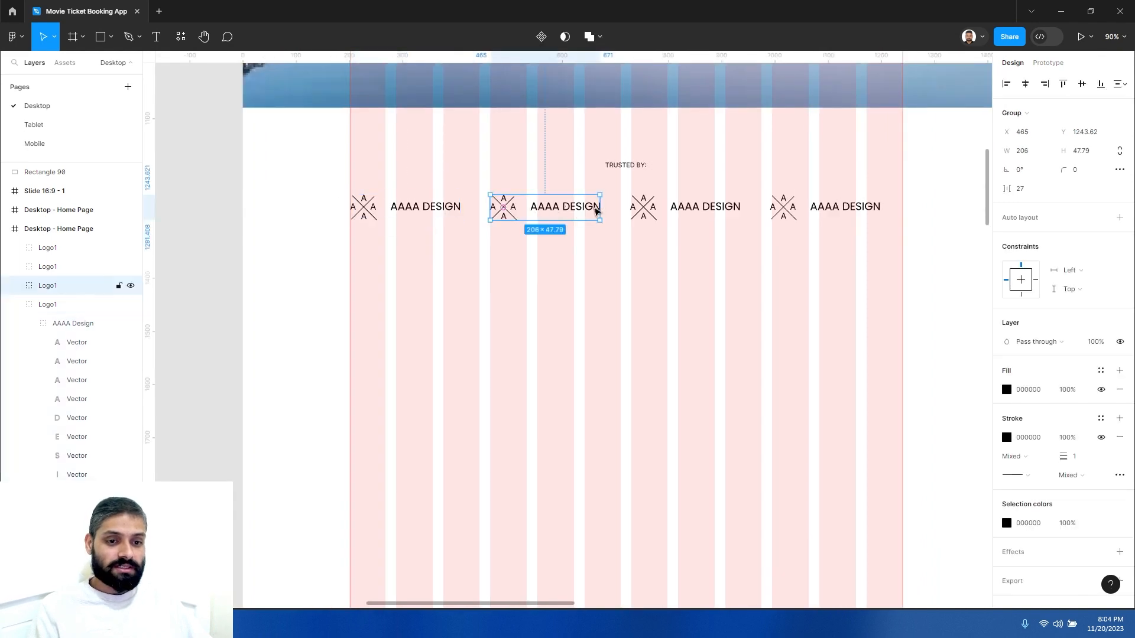
shift+click(703, 207)
shift+click(828, 207)
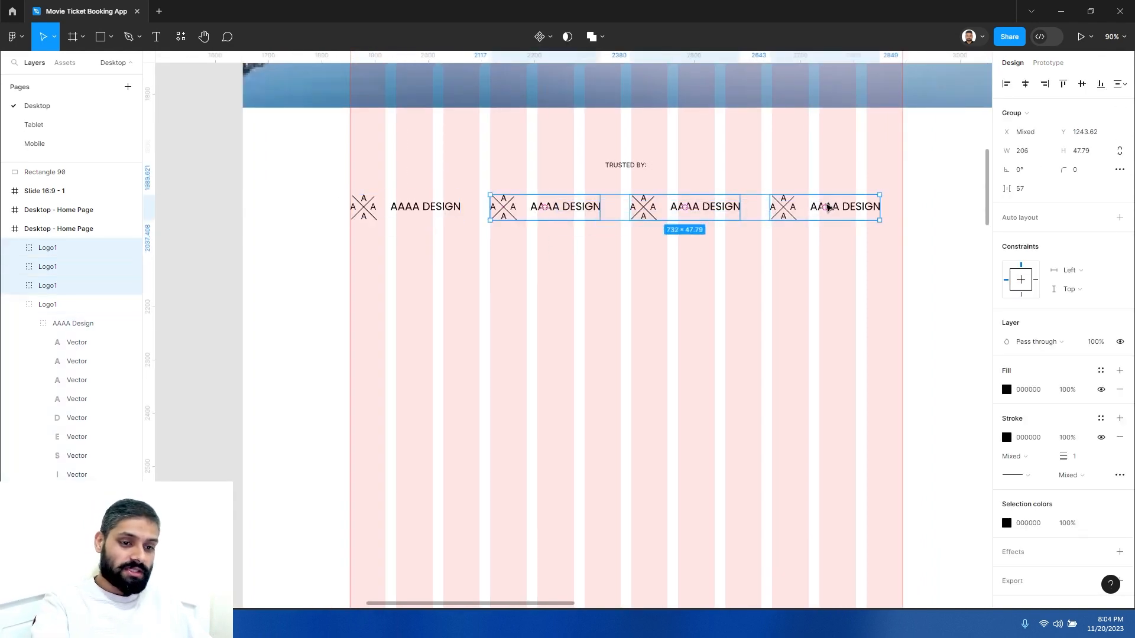
key(Delete)
- Move Logo1 down and draw a rectangle about 243 × 77 px at the left margin below the TRUSTED BY: label
click(427, 220)
drag(436, 300, 447, 324)
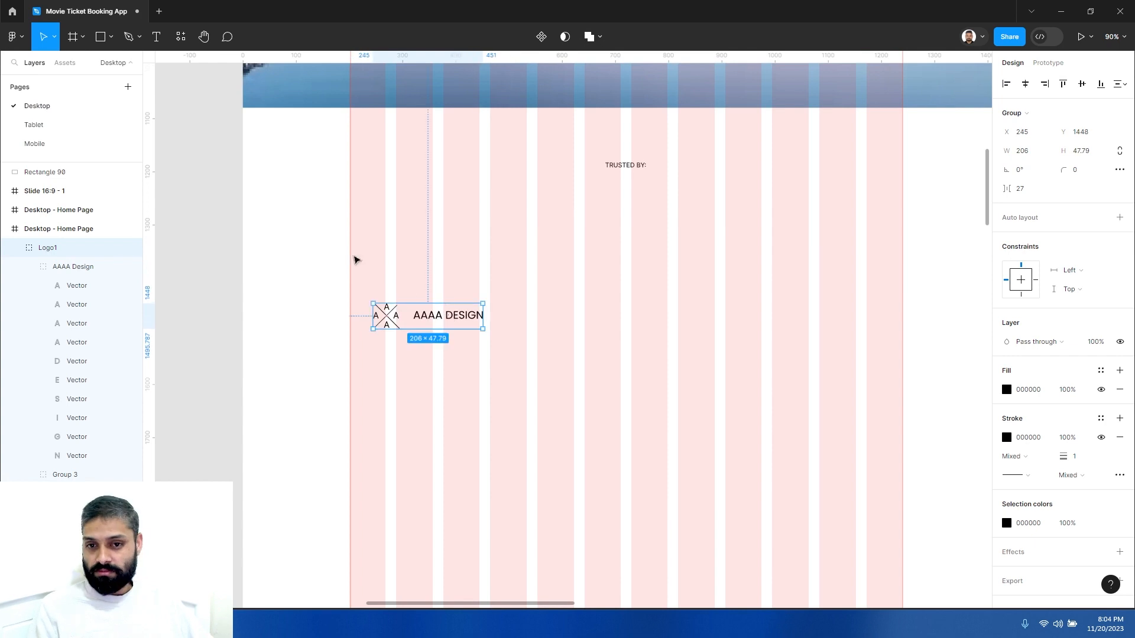
click(100, 38)
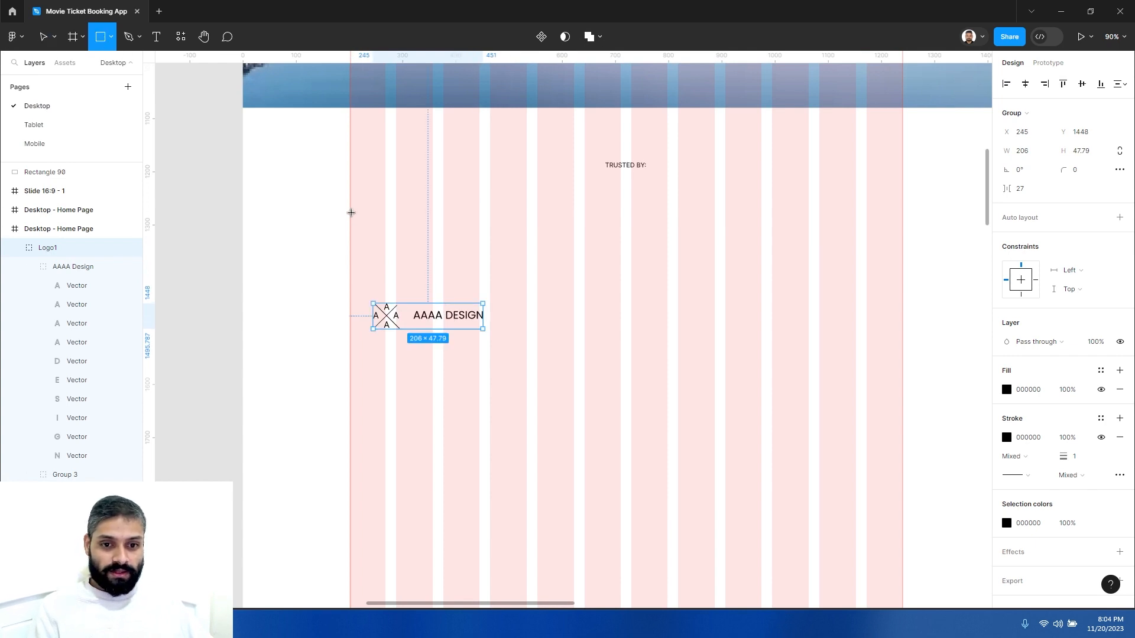
drag(350, 208, 480, 249)
click(545, 256)
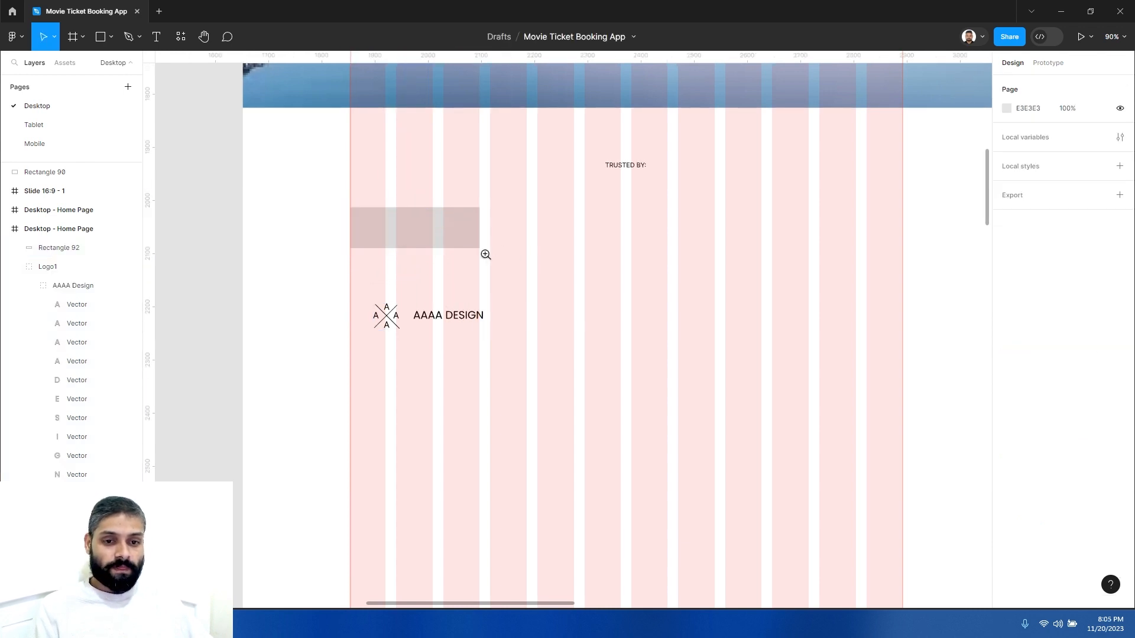
scroll(484, 254, up, 5)
click(417, 212)
drag(367, 198, 443, 205)
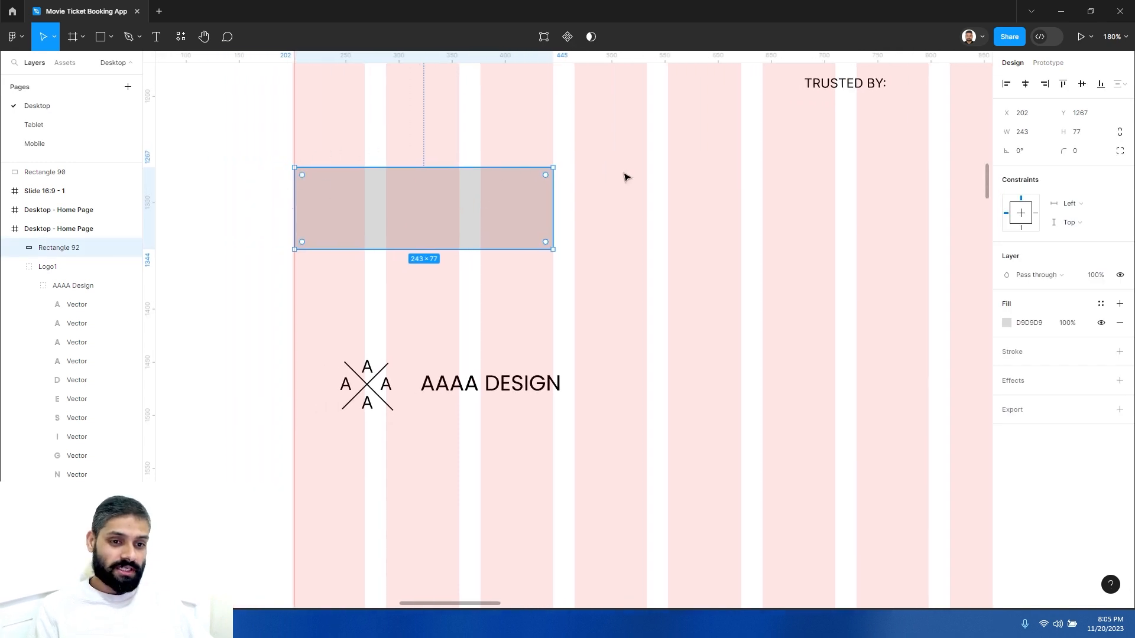
- Give the rectangle a corner radius of 16 and a height of 64
click(1085, 155)
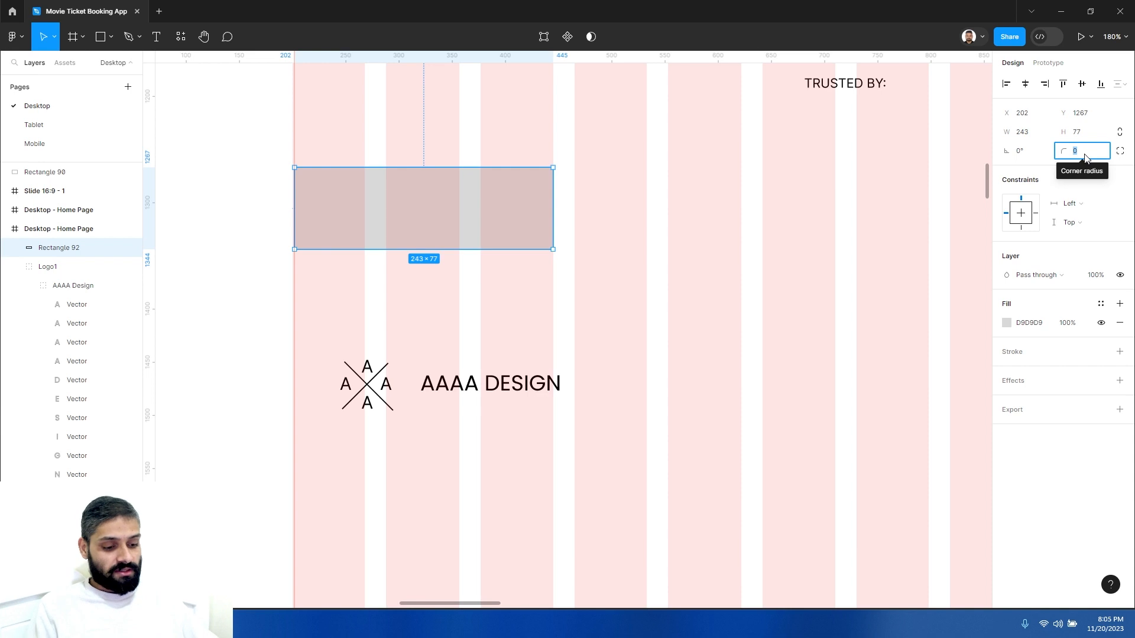
text(16)
key(Return)
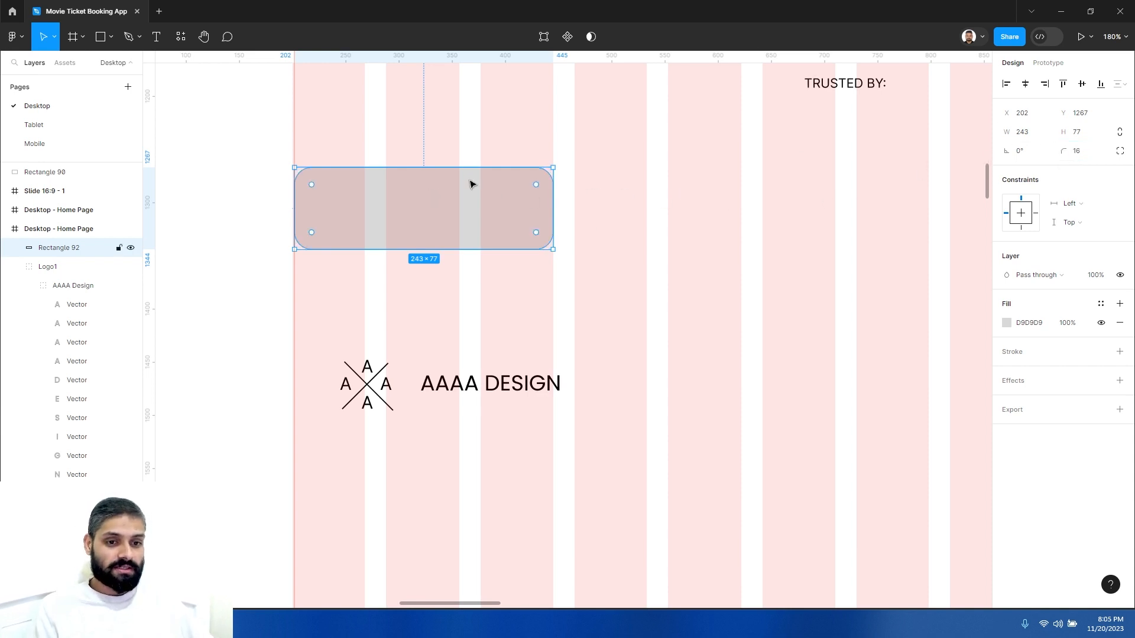
click(1086, 139)
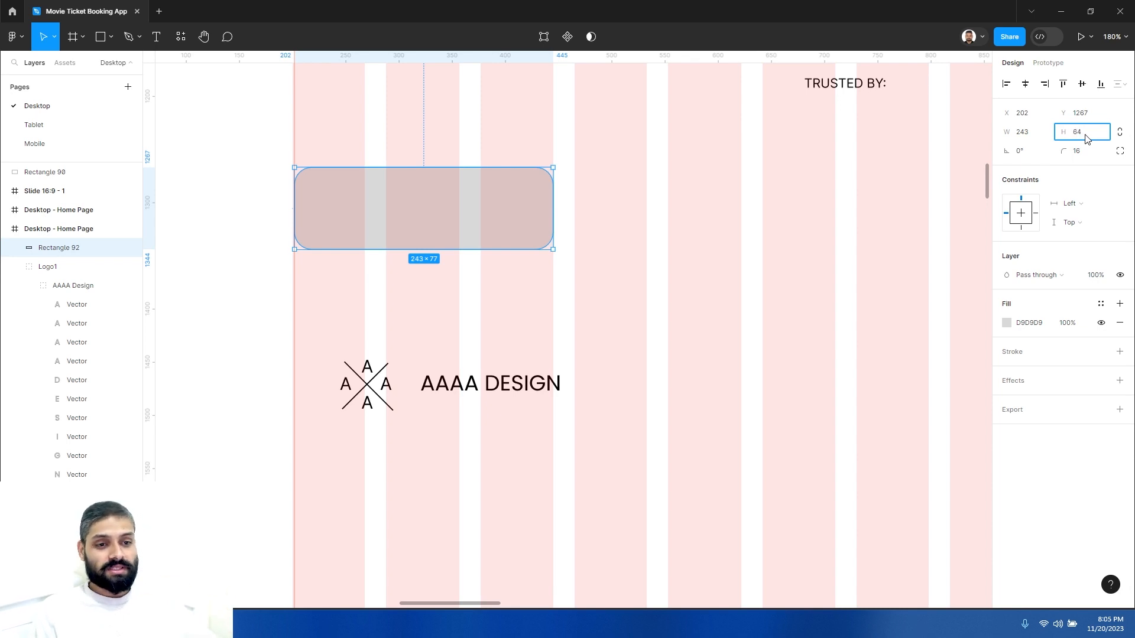
key(Return)
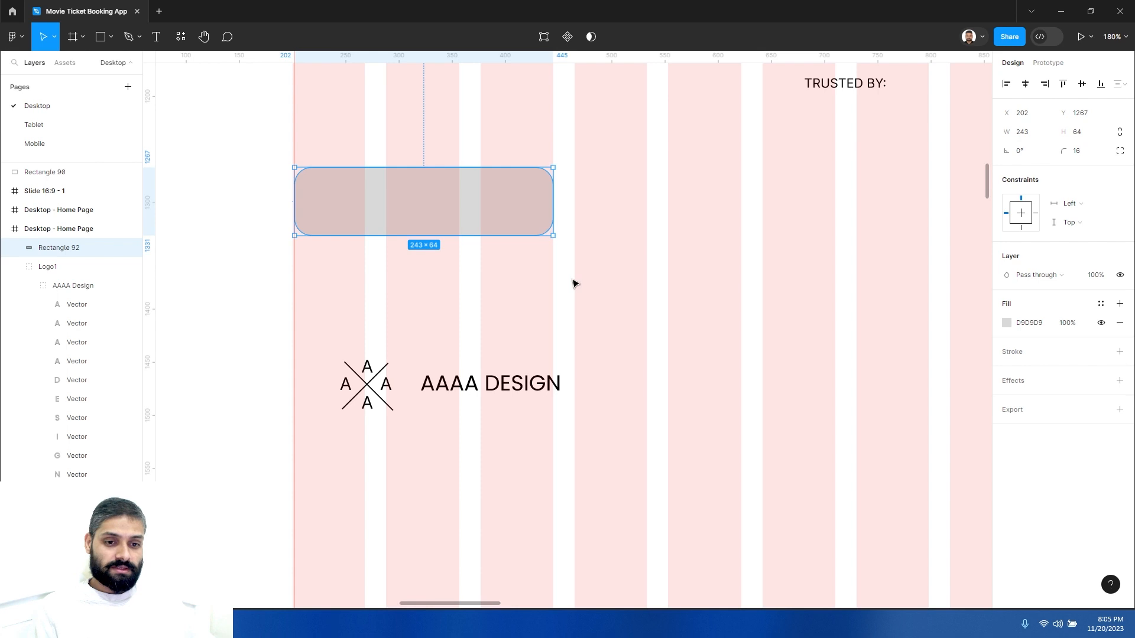
- Place Logo1 on top of the rectangle and move the rectangle beneath Logo1 in the layer order
click(465, 354)
drag(506, 387, 486, 198)
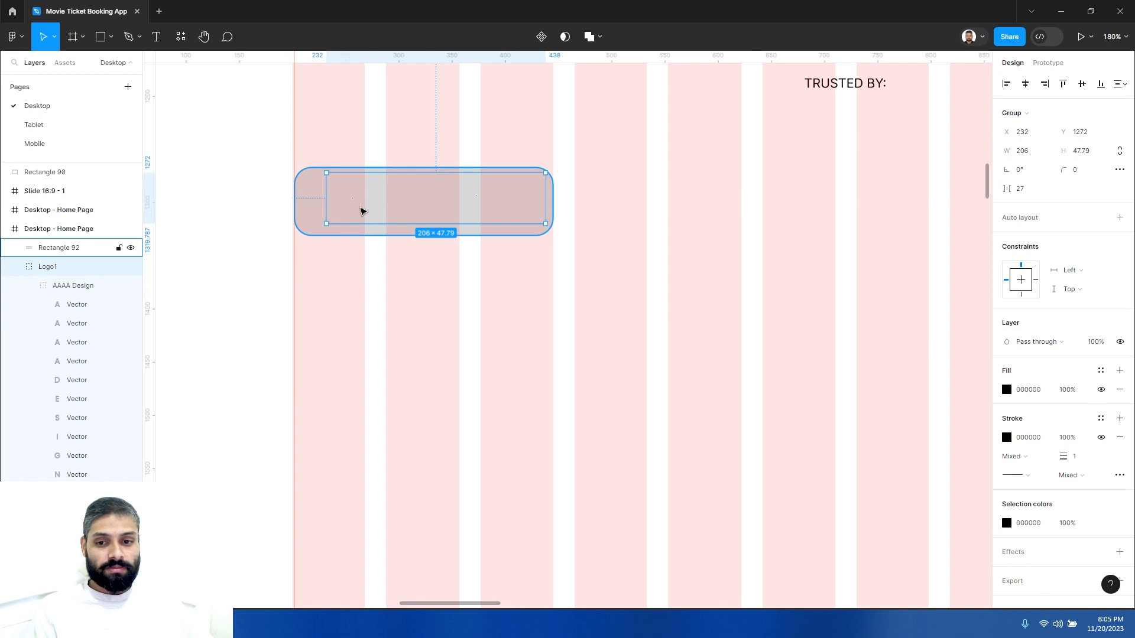
click(16, 269)
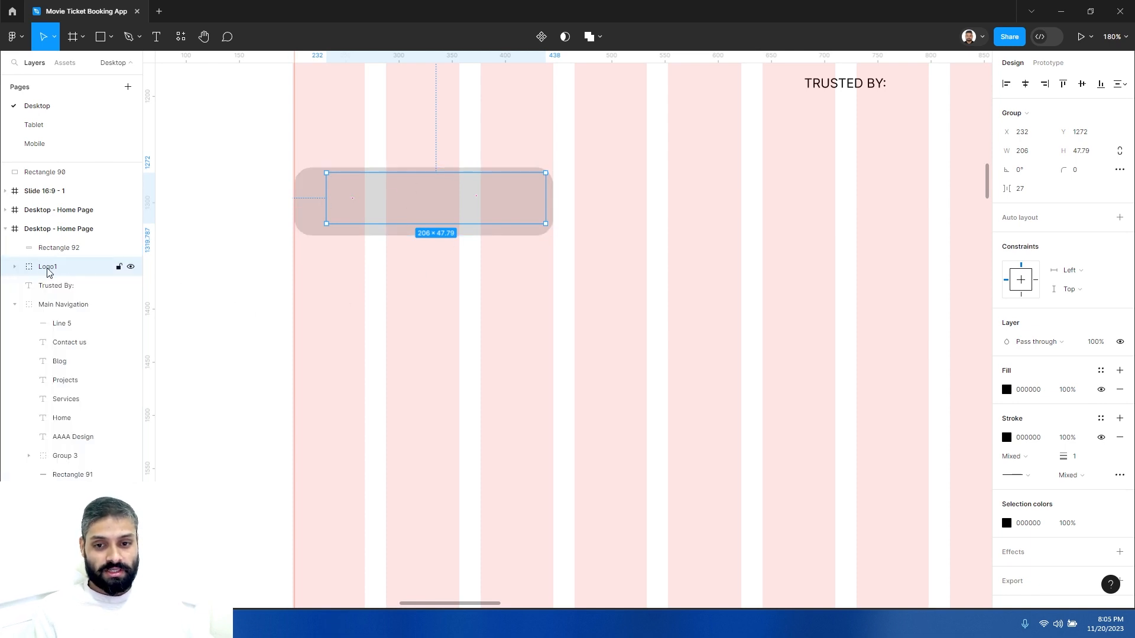
click(59, 250)
drag(57, 253, 64, 277)
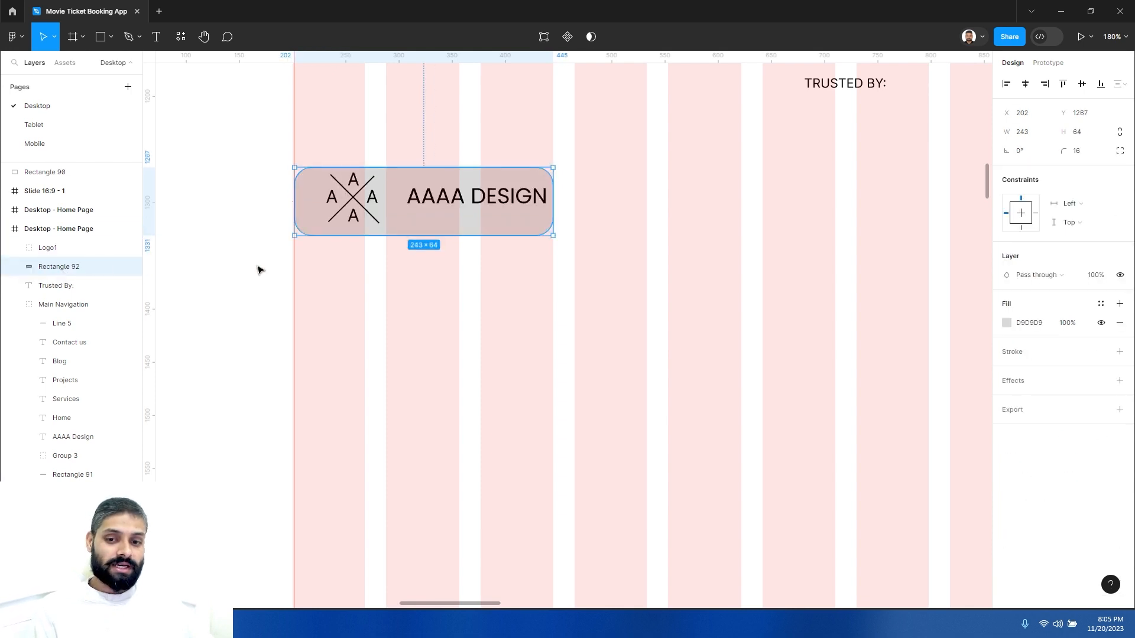
- Resize Logo1 down to about 178 × 41 px so it sits inside the rounded rectangle
click(427, 198)
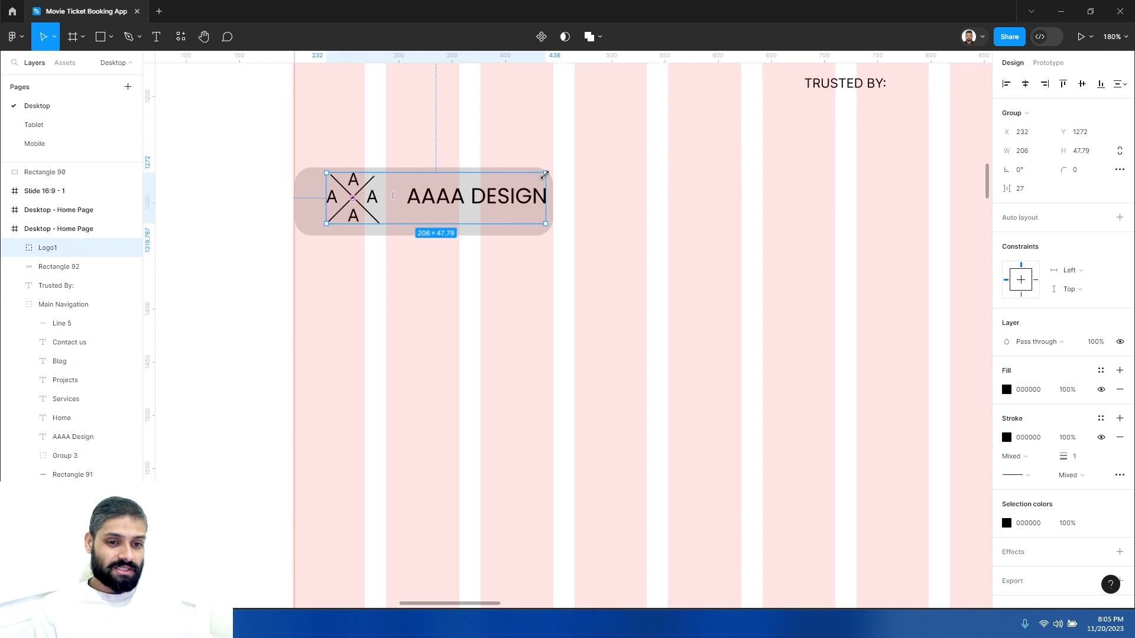
drag(545, 173, 482, 209)
click(489, 288)
scroll(462, 286, down, 1)
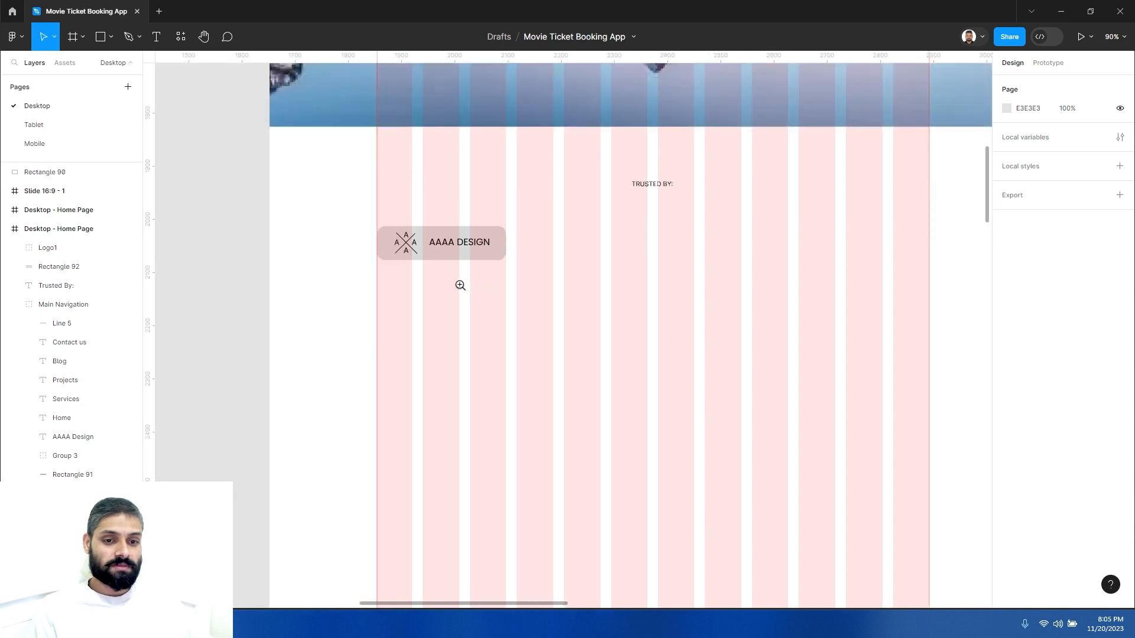
scroll(461, 278, up, 2)
scroll(473, 270, down, 3)
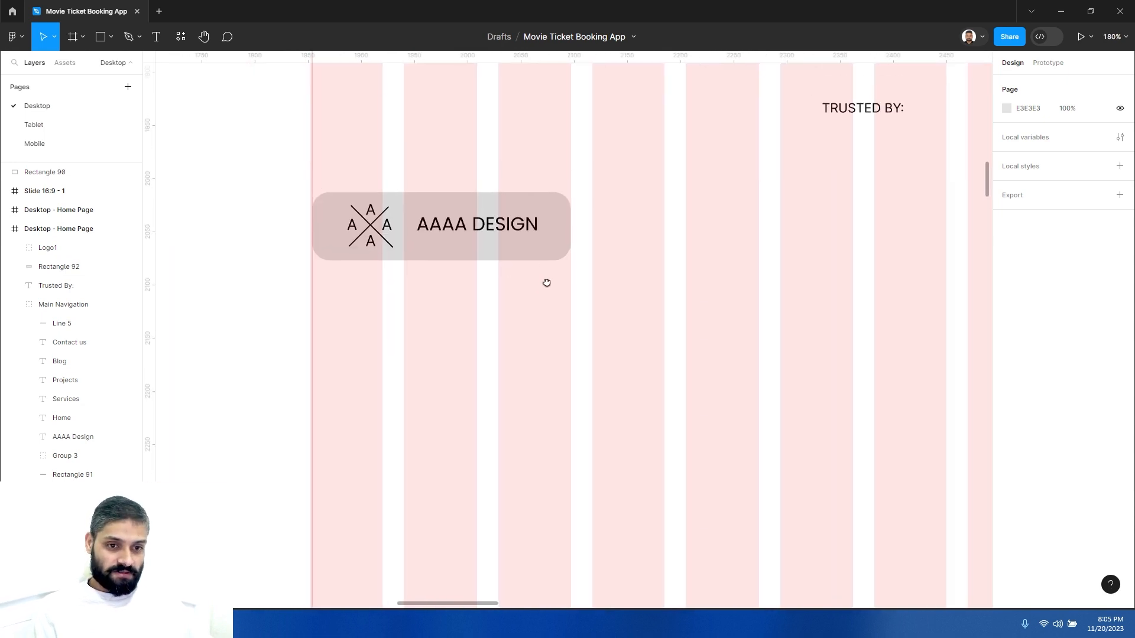
- Remove the rectangle's fill and give it a light gray DADADA stroke instead
click(563, 213)
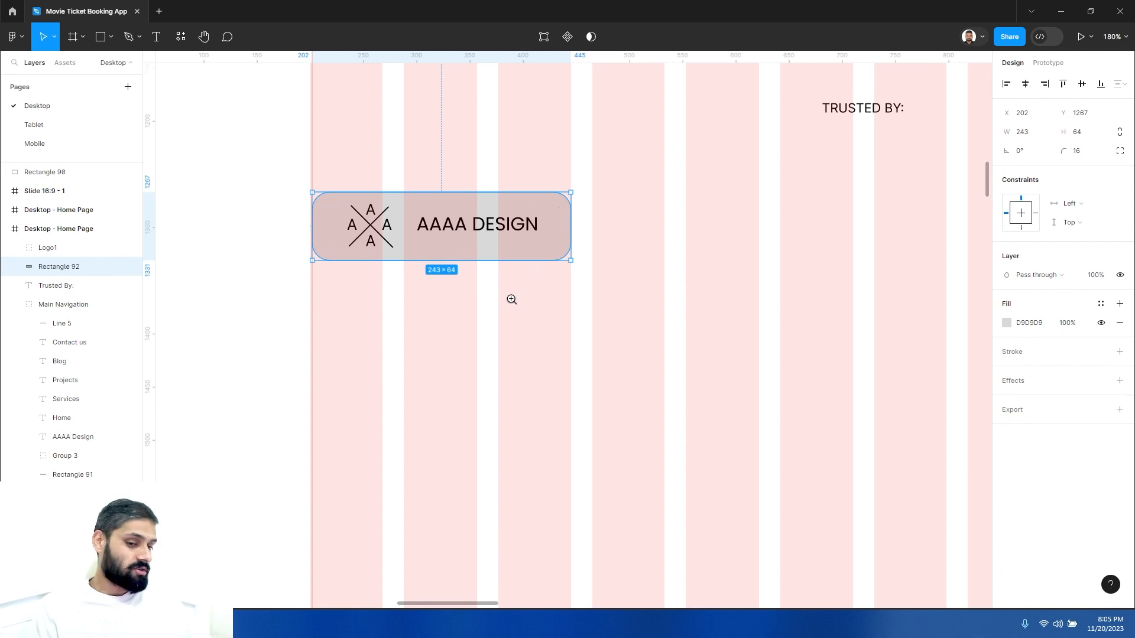
scroll(511, 300, down, 4)
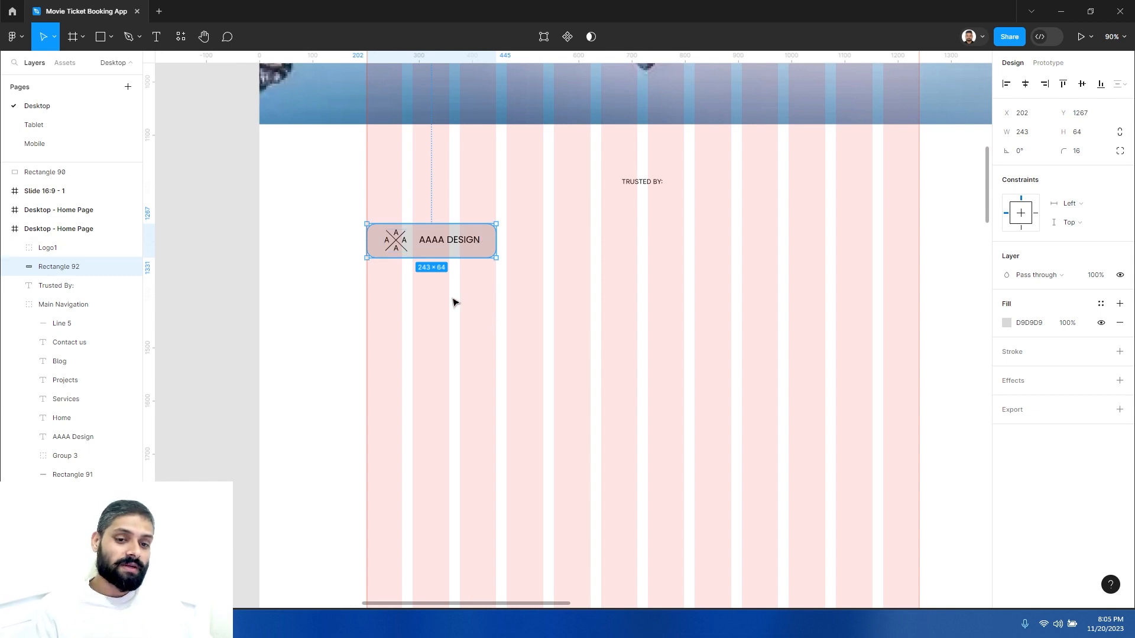
click(467, 287)
click(493, 233)
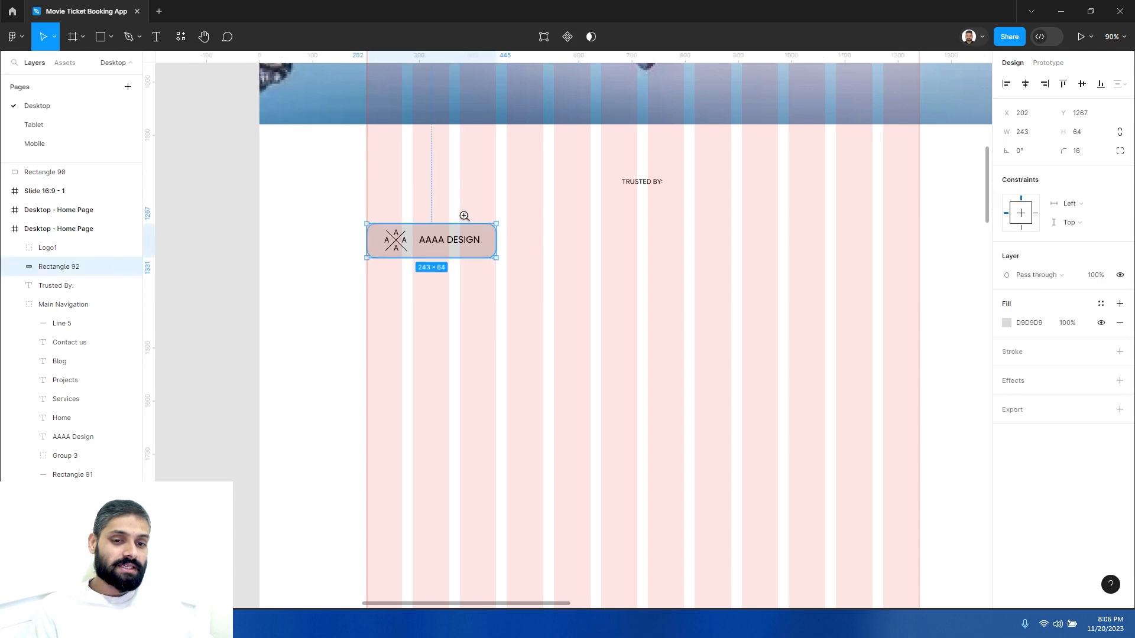
scroll(465, 215, up, 5)
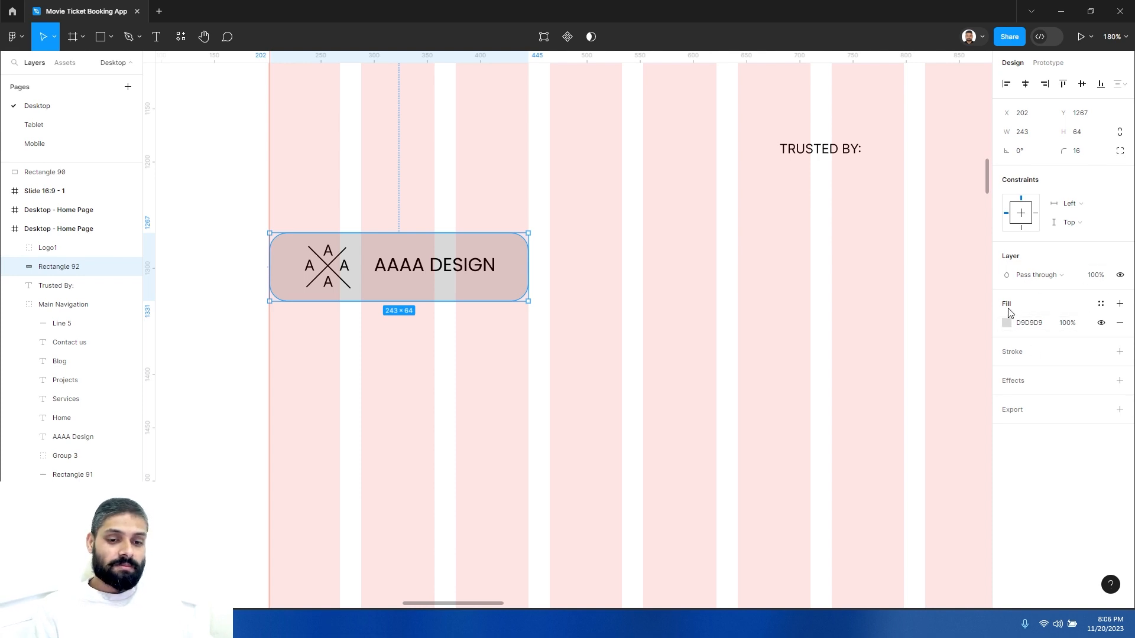
click(1121, 323)
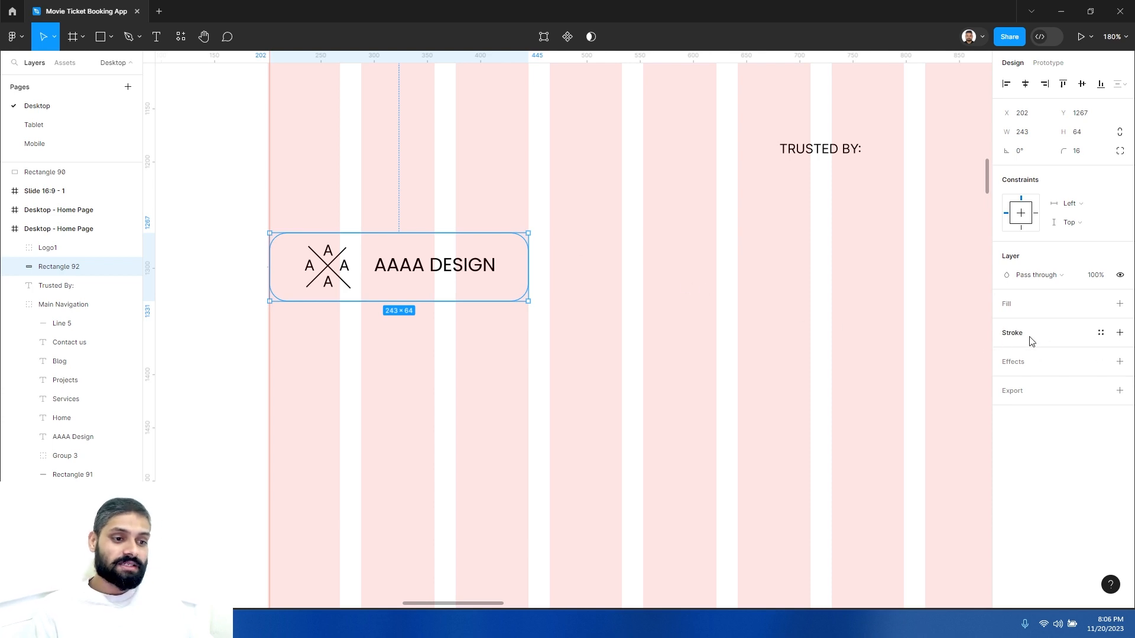
click(1119, 333)
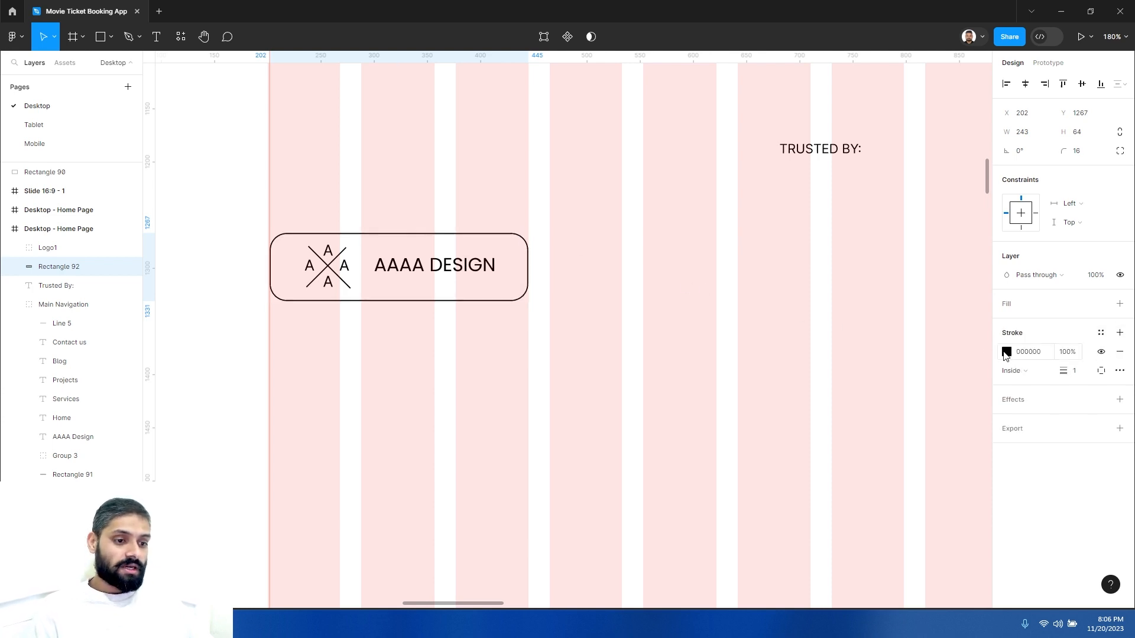
click(1006, 353)
text(DDDDDD)
key(Return)
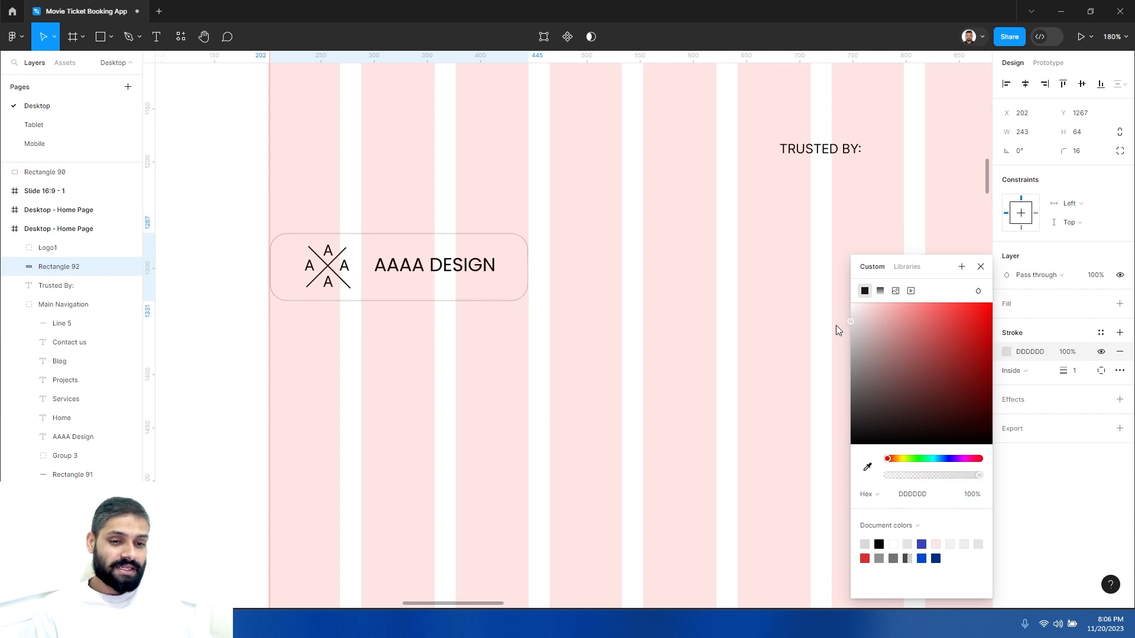
key(Down)
key(Down)
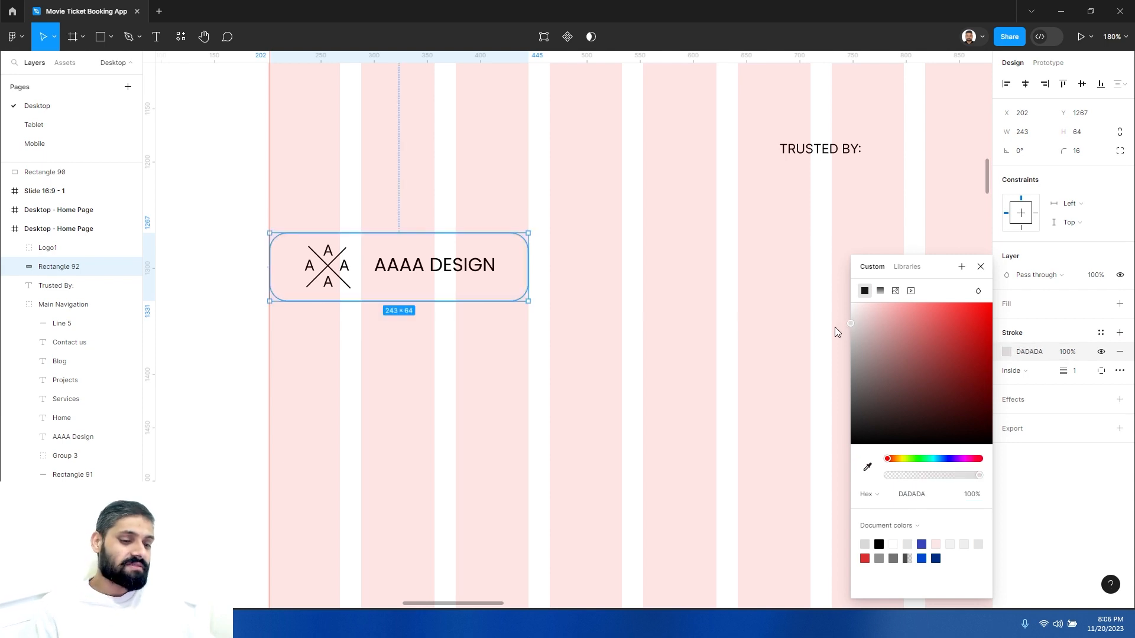
click(723, 350)
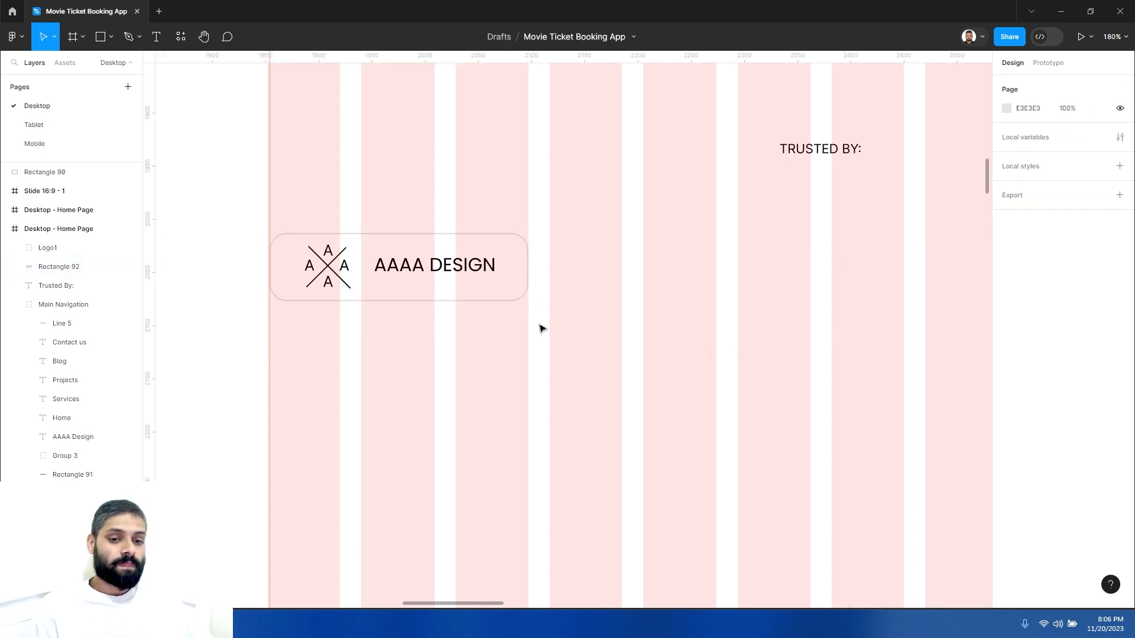
- Change Logo1's fill color to red D73030
click(467, 264)
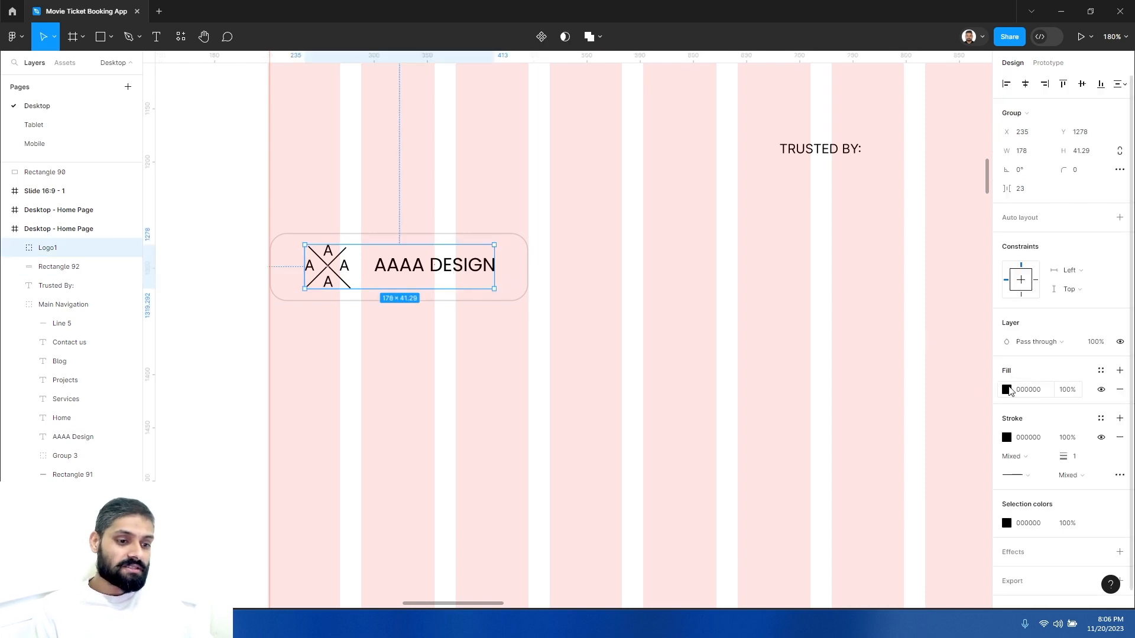
scroll(1028, 502, down, 1)
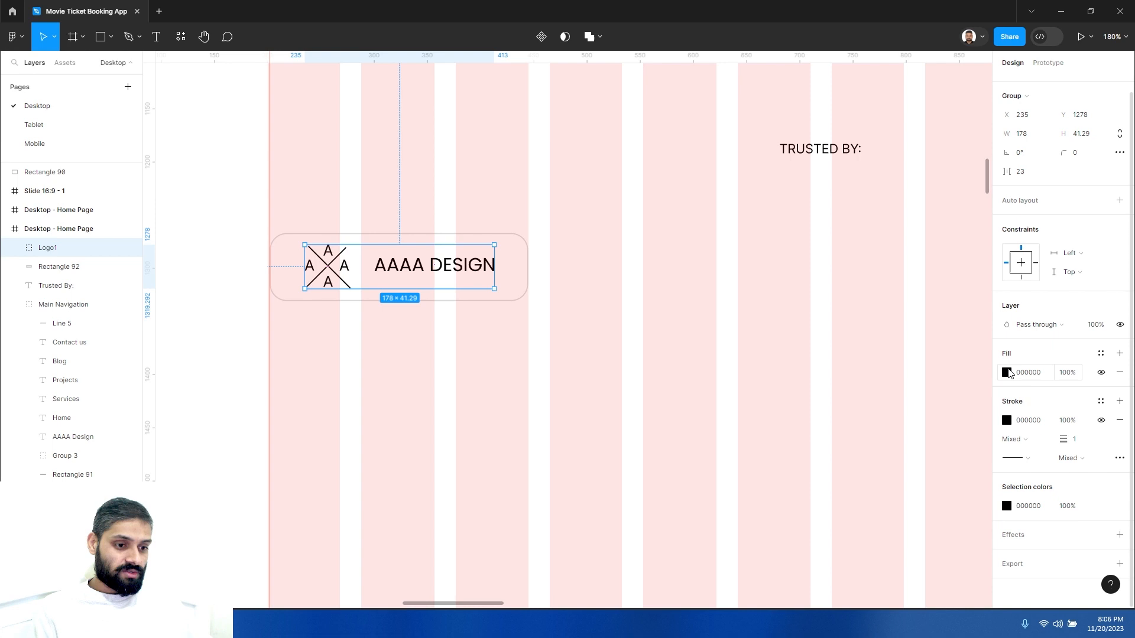
click(1007, 373)
click(928, 328)
click(960, 326)
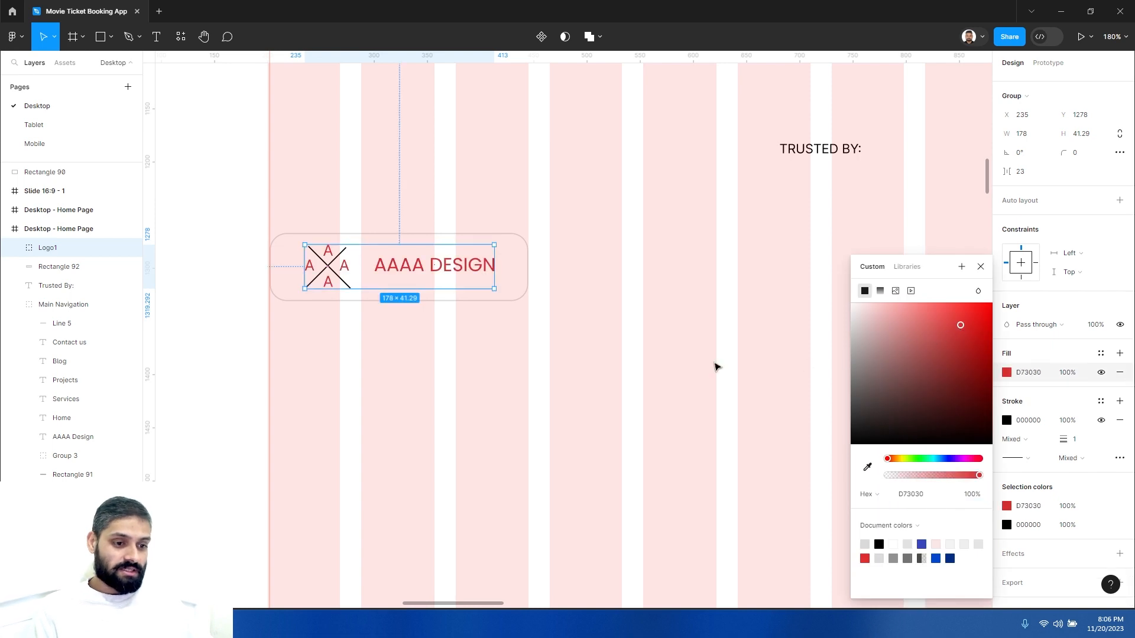
click(717, 359)
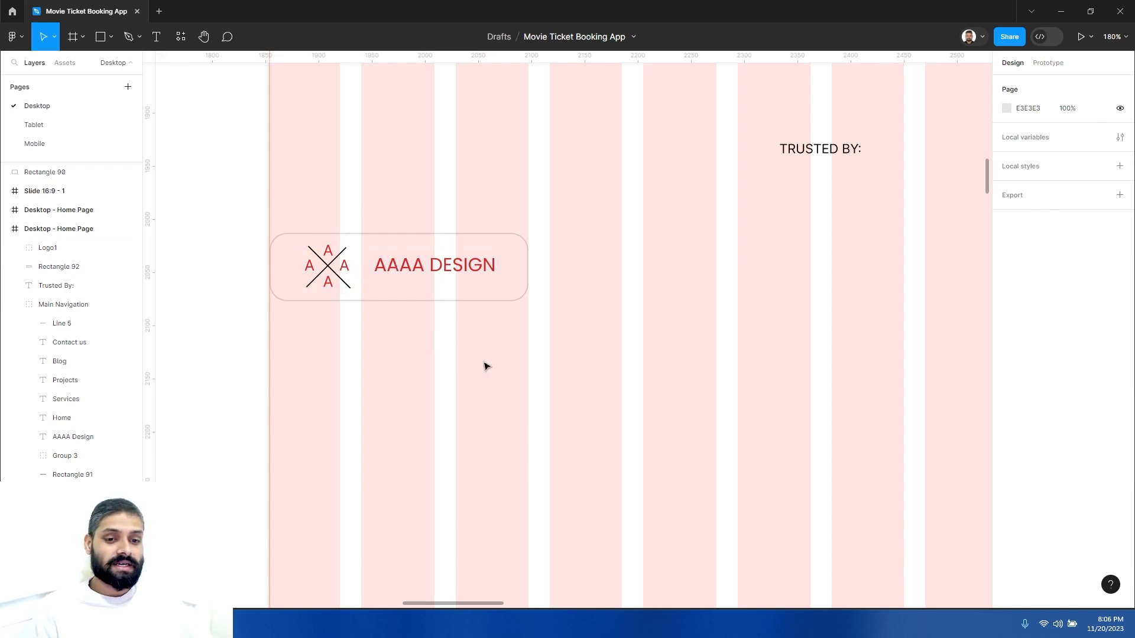
- Reset Logo1's selection color back to black
click(464, 266)
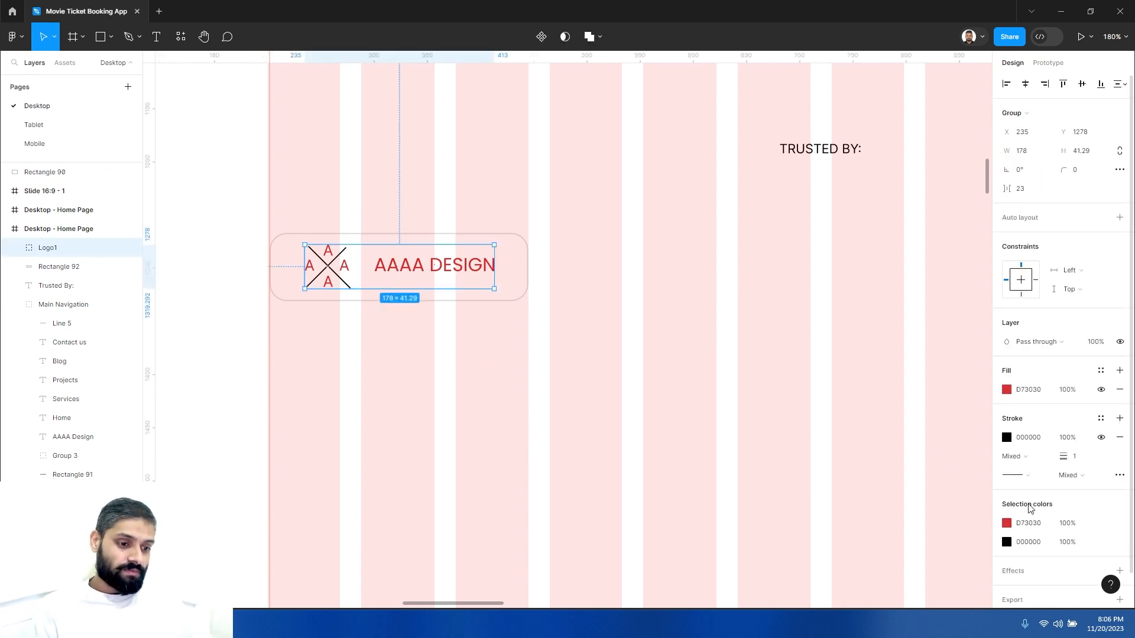
scroll(1028, 509, down, 1)
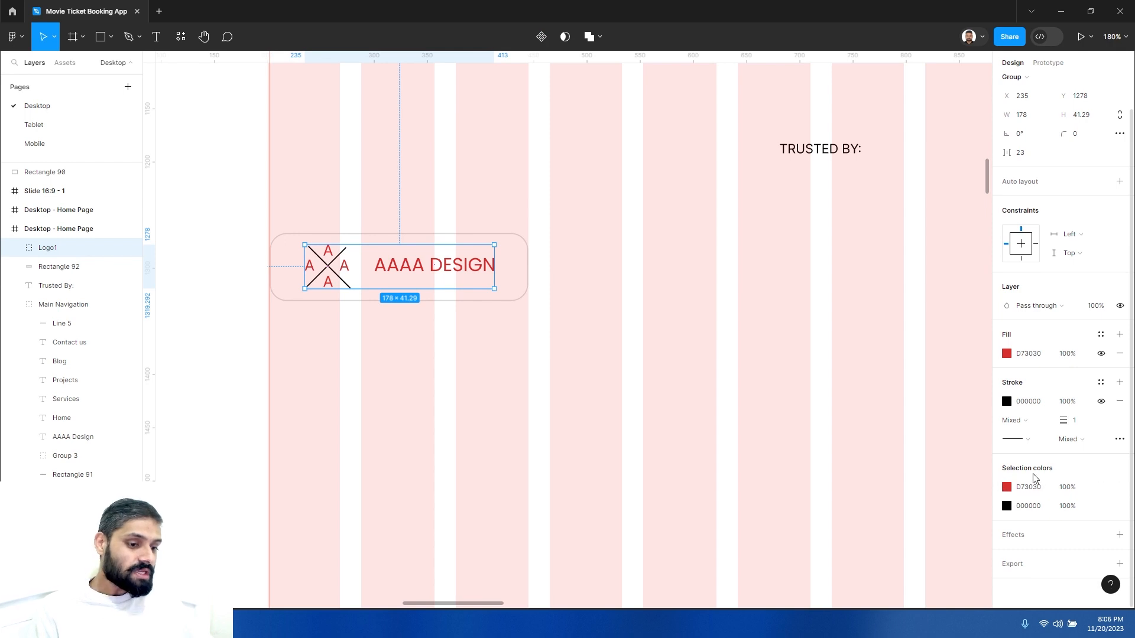
click(1007, 487)
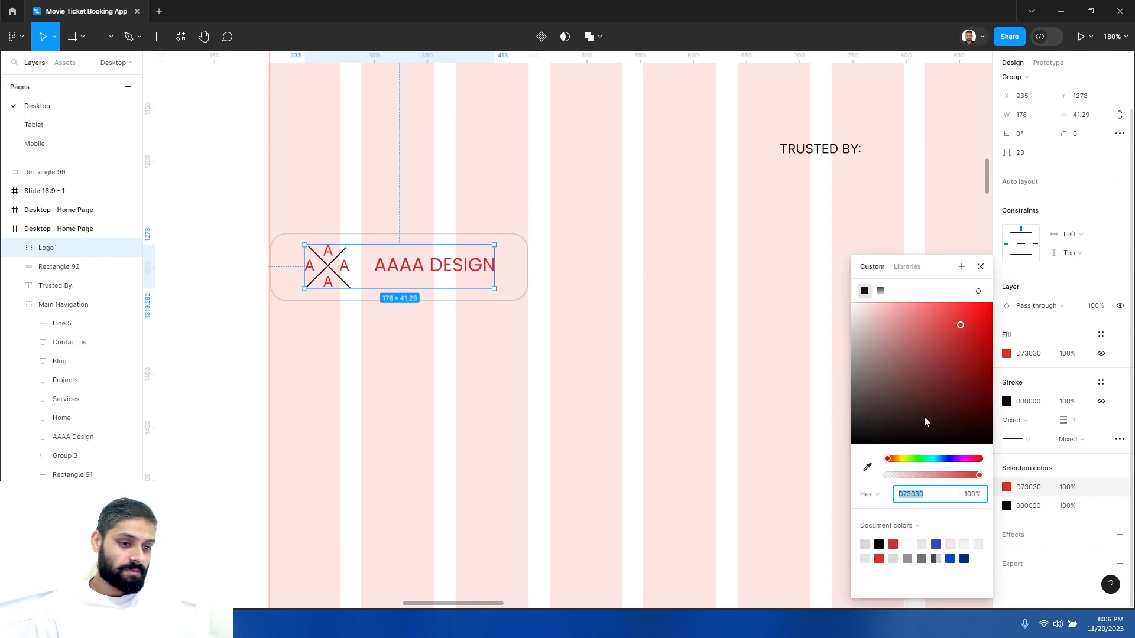
click(910, 404)
click(801, 479)
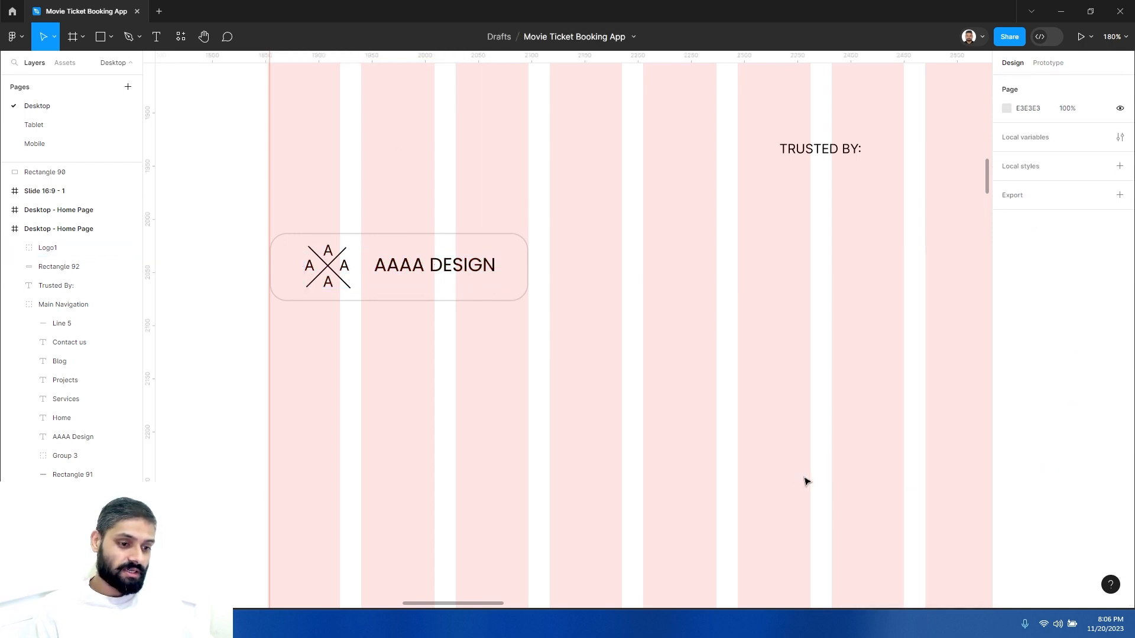
- Recolor all of Logo1 to a mid gray 737373
click(477, 264)
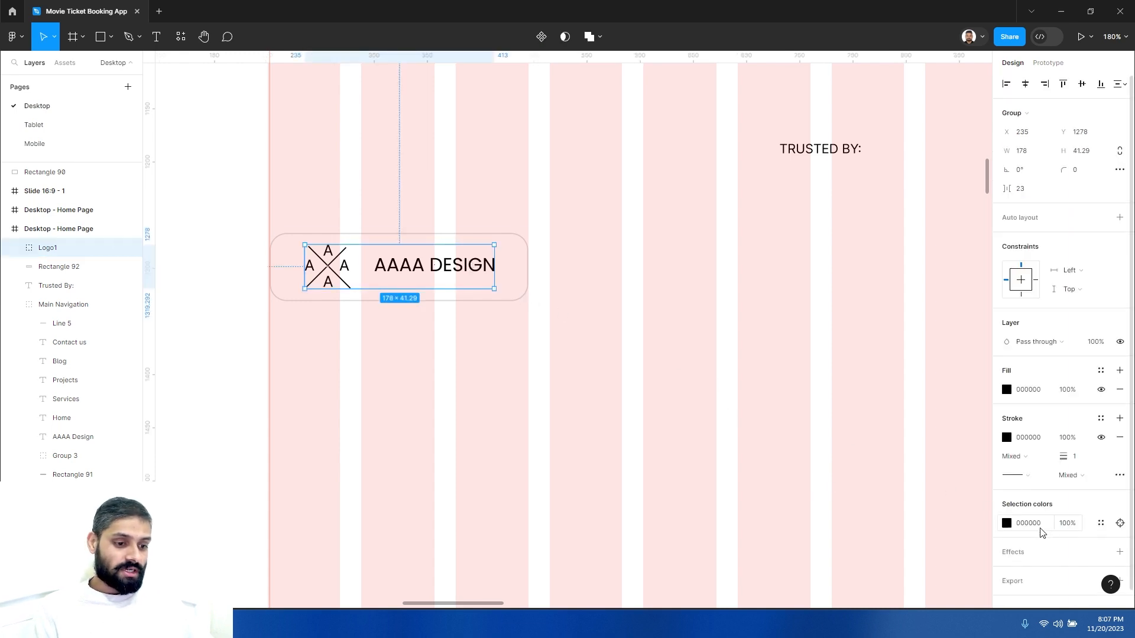
click(1007, 523)
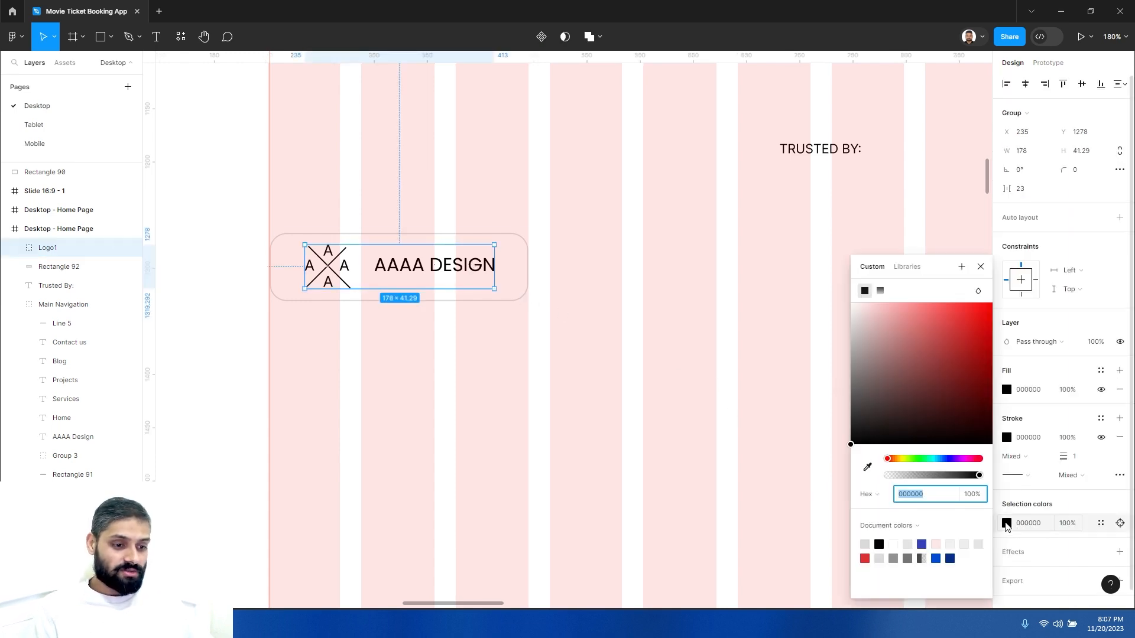
mouse_move(871, 383)
mouse_down()
mouse_move(843, 377)
mouse_move(839, 346)
mouse_up()
click(764, 361)
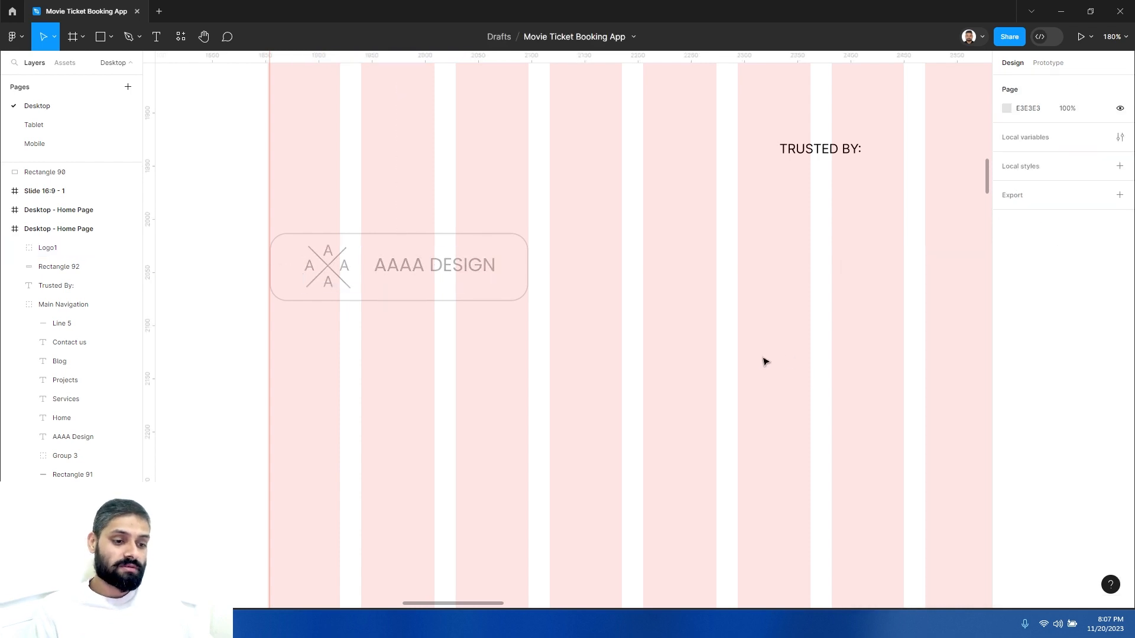
click(456, 266)
scroll(1055, 457, down, 1)
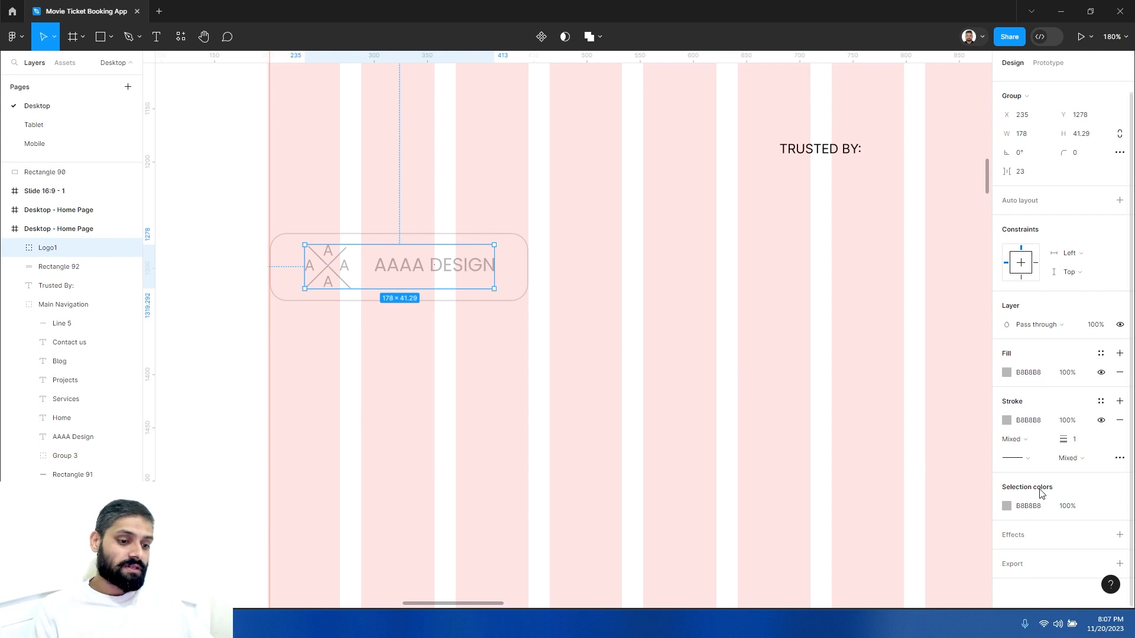
click(565, 340)
click(459, 271)
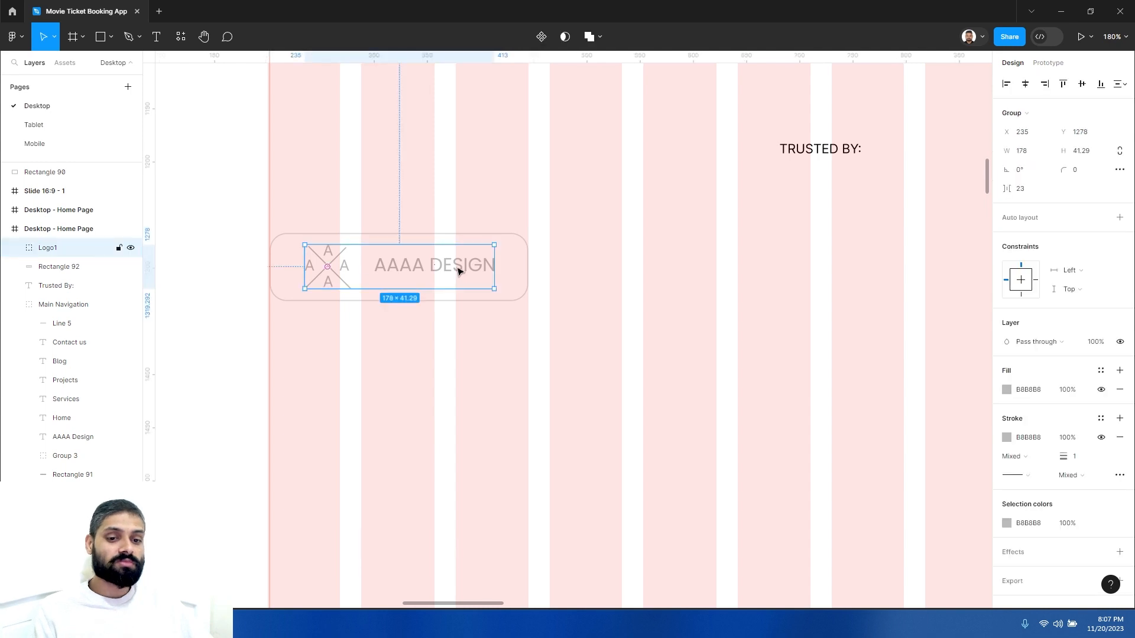
click(1007, 523)
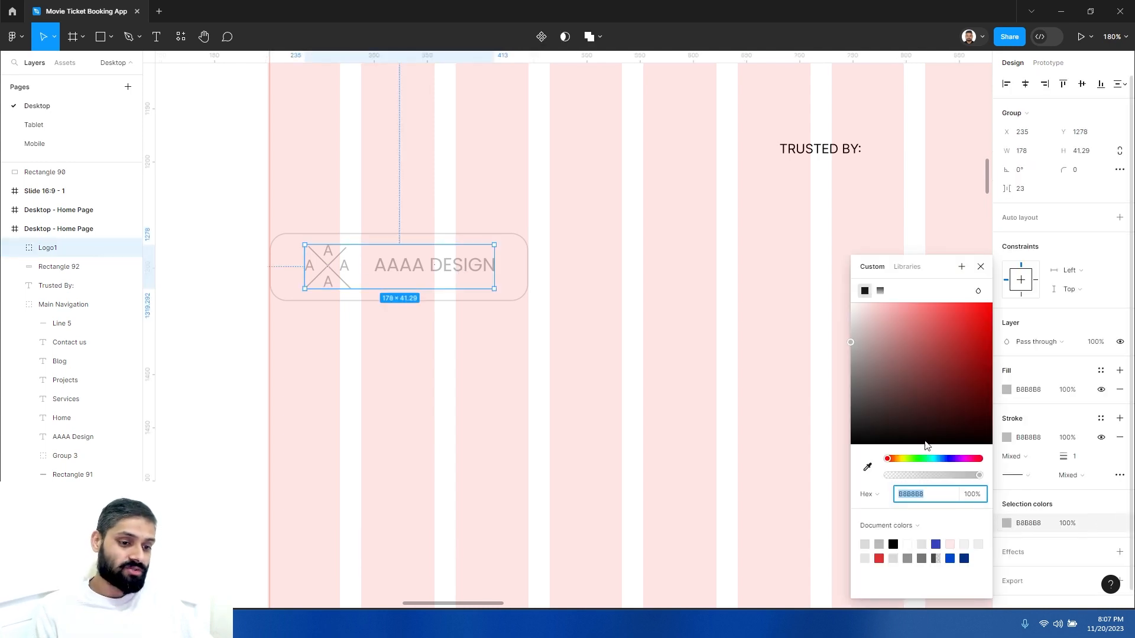
mouse_move(895, 354)
mouse_down()
mouse_move(920, 338)
mouse_move(914, 377)
mouse_move(839, 368)
mouse_move(835, 385)
mouse_up()
click(642, 355)
- Group Logo1 with its rectangle and name the group Logo
scroll(523, 343, down, 2)
drag(591, 383, 481, 339)
drag(416, 323, 333, 234)
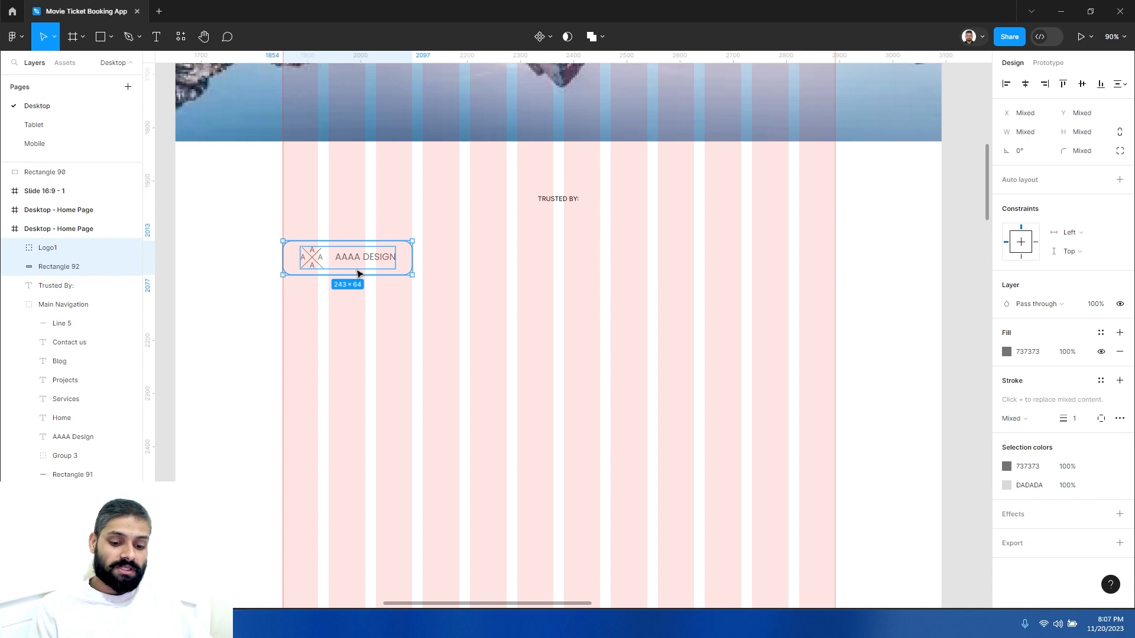
key(ctrl+g)
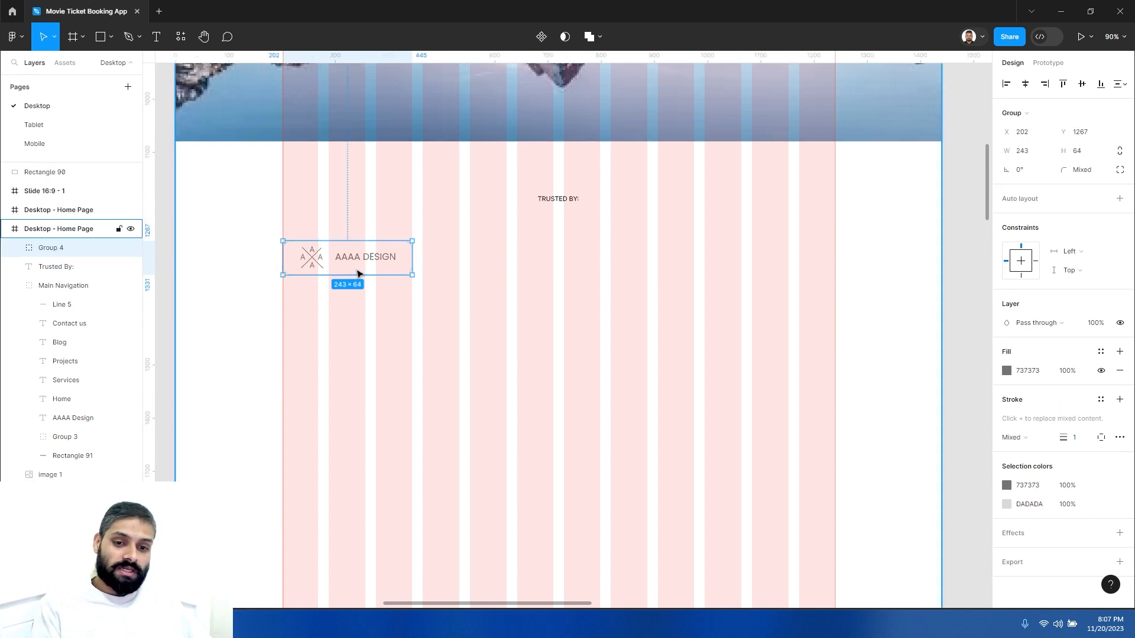
double_click(58, 248)
text(Logo)
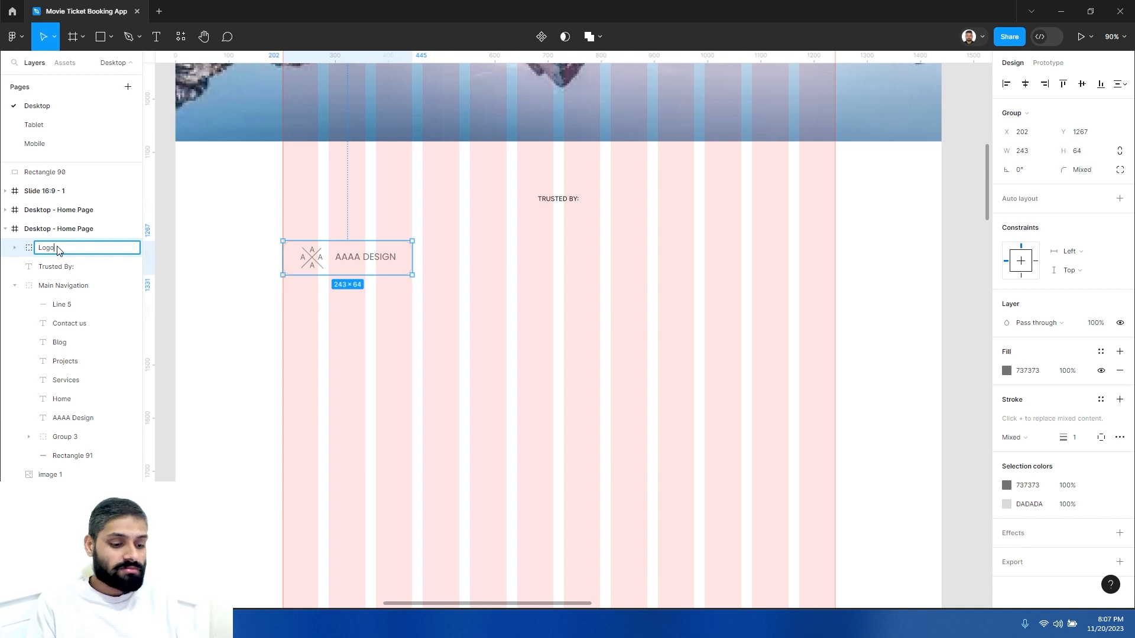
key(Return)
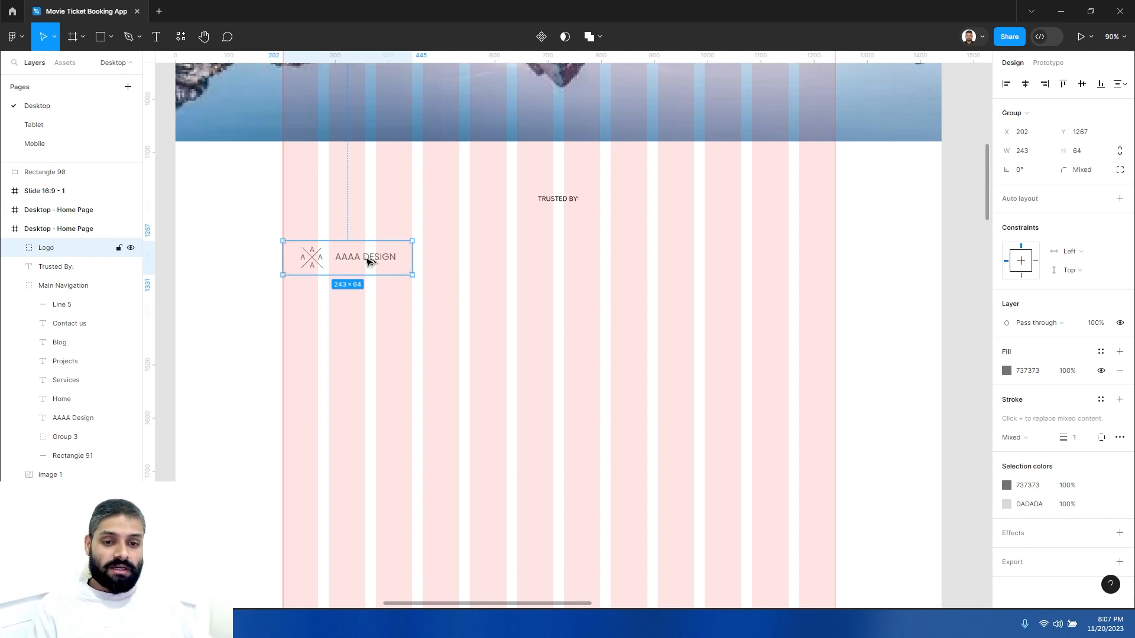
- Duplicate the Logo card and place the copy beside it at x 465 in the same row
drag(374, 262, 500, 259)
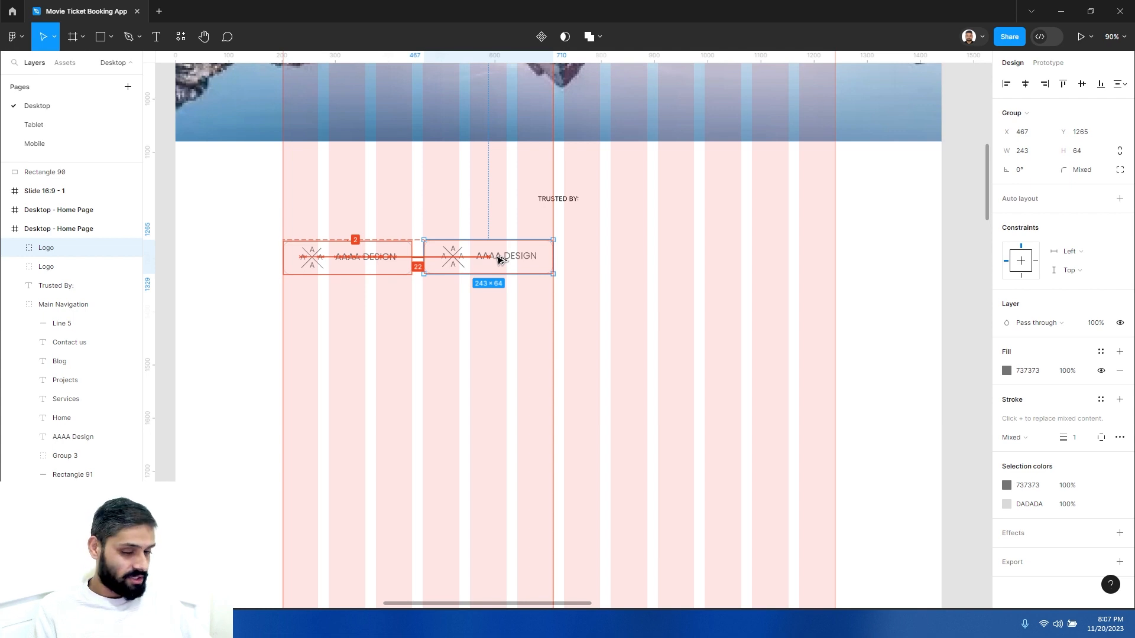
drag(500, 259, 497, 258)
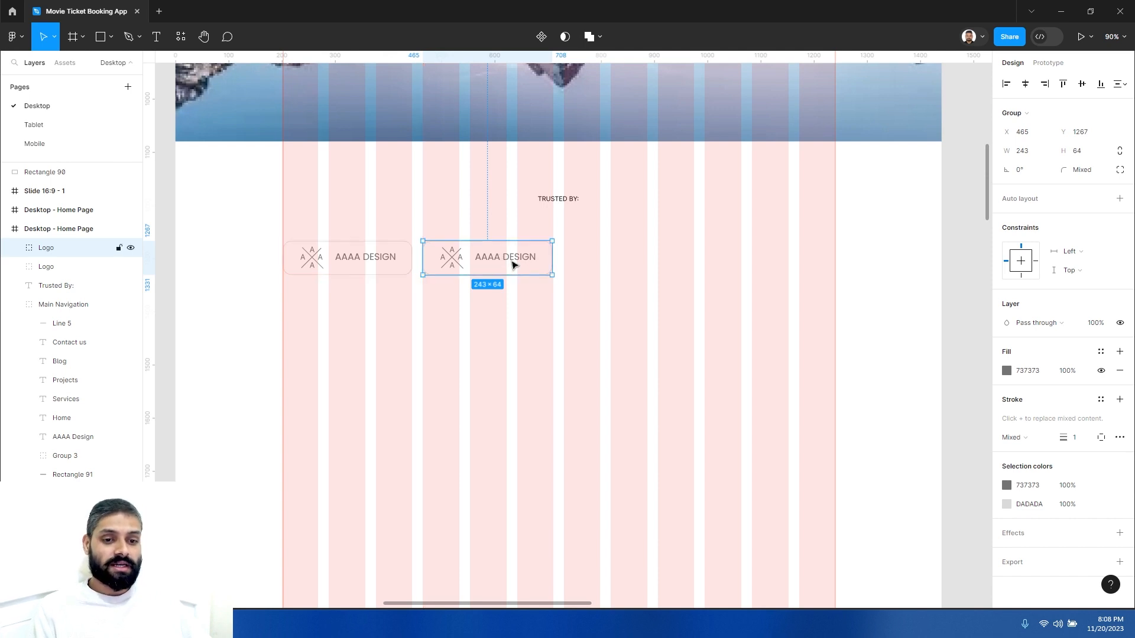
click(522, 314)
- Duplicate the logo card until four cards fill the first row across the column grid
click(490, 261)
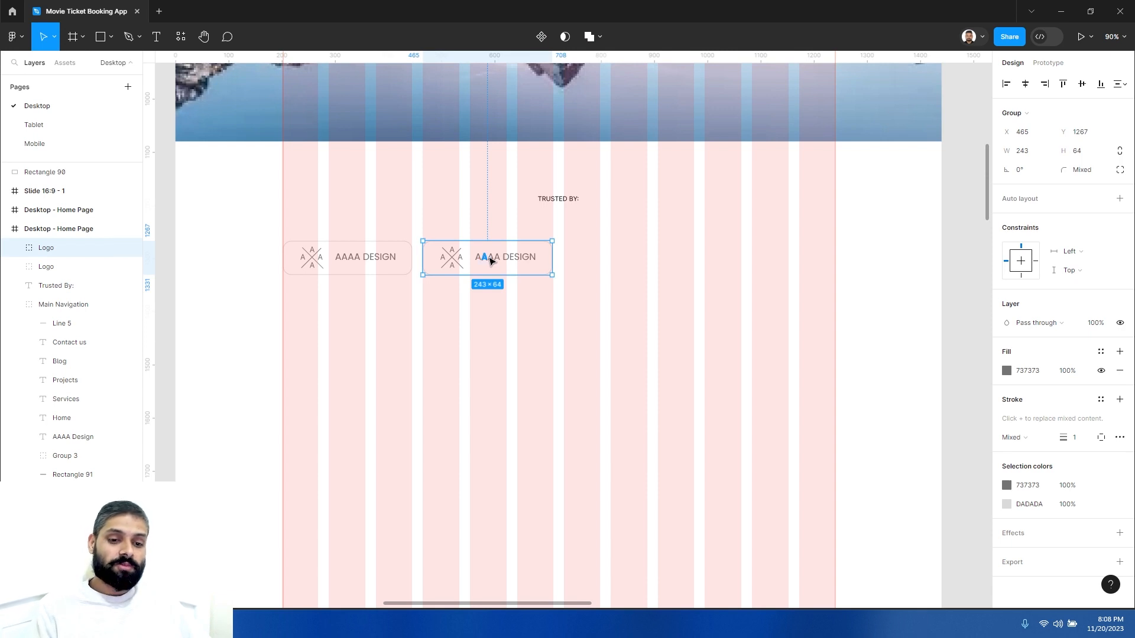
key(ctrl+d)
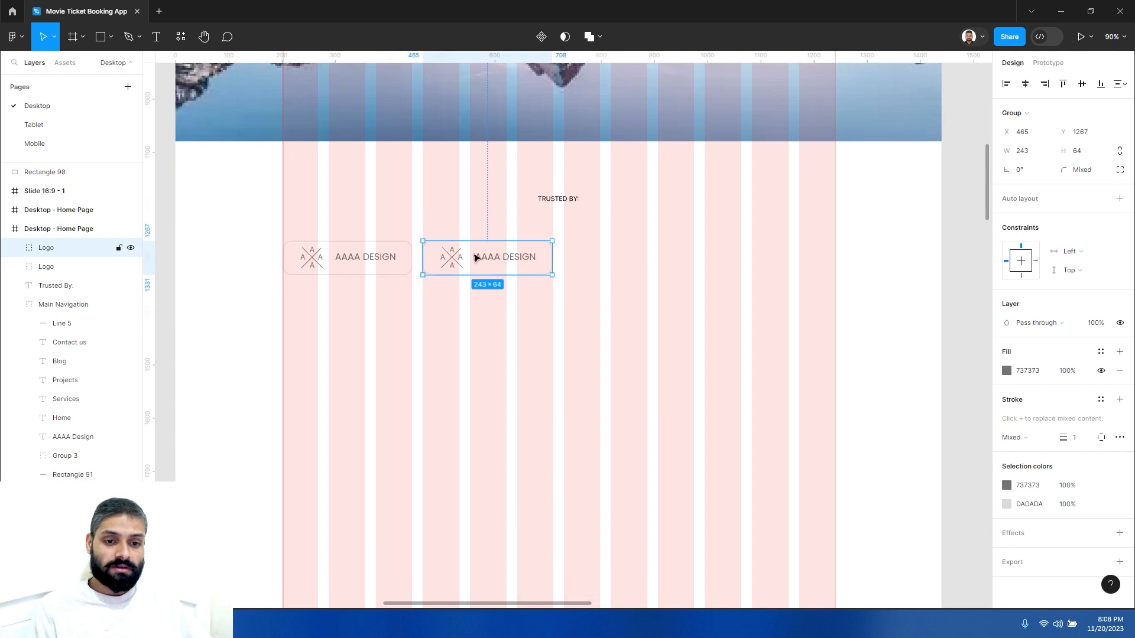
key(Delete)
click(508, 260)
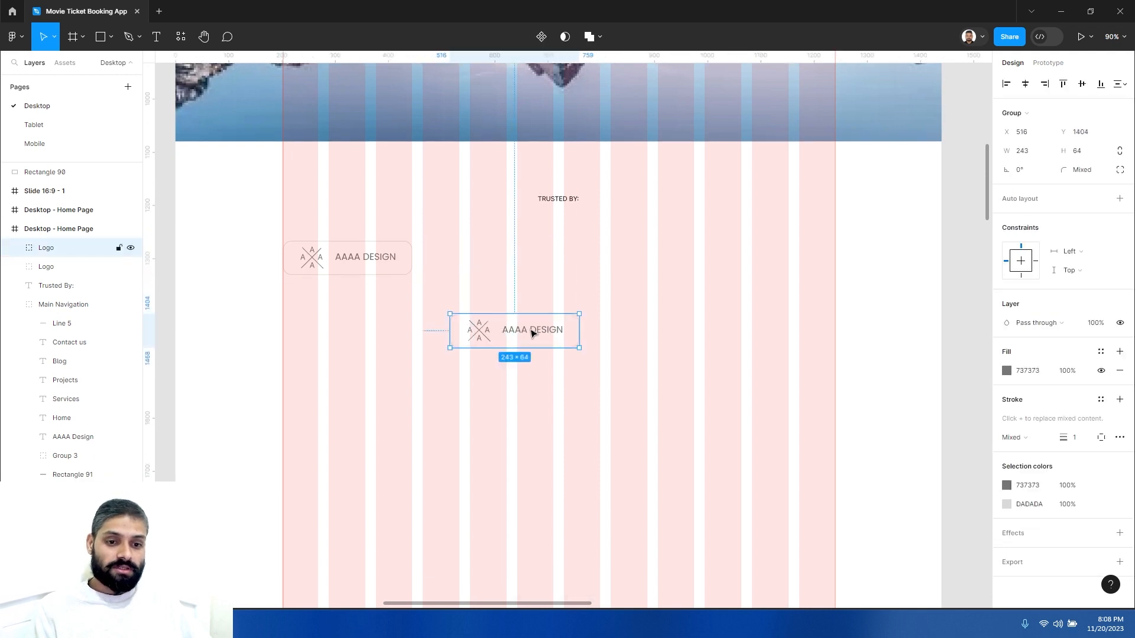
key(Delete)
drag(365, 260, 503, 264)
key(ctrl+d)
key(ctrl+d)
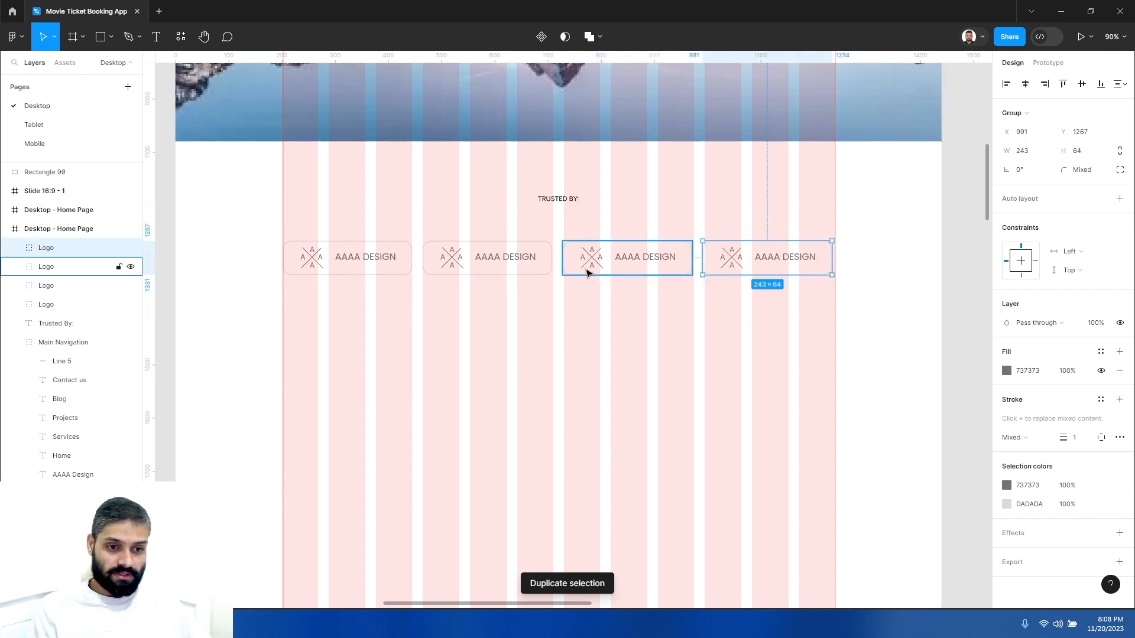
- Copy the row of four logo cards into a second row directly beneath it
mouse_move(756, 262)
mouse_down()
mouse_move(682, 274)
mouse_move(334, 238)
mouse_move(371, 286)
mouse_move(367, 305)
mouse_up()
click(792, 320)
click(558, 371)
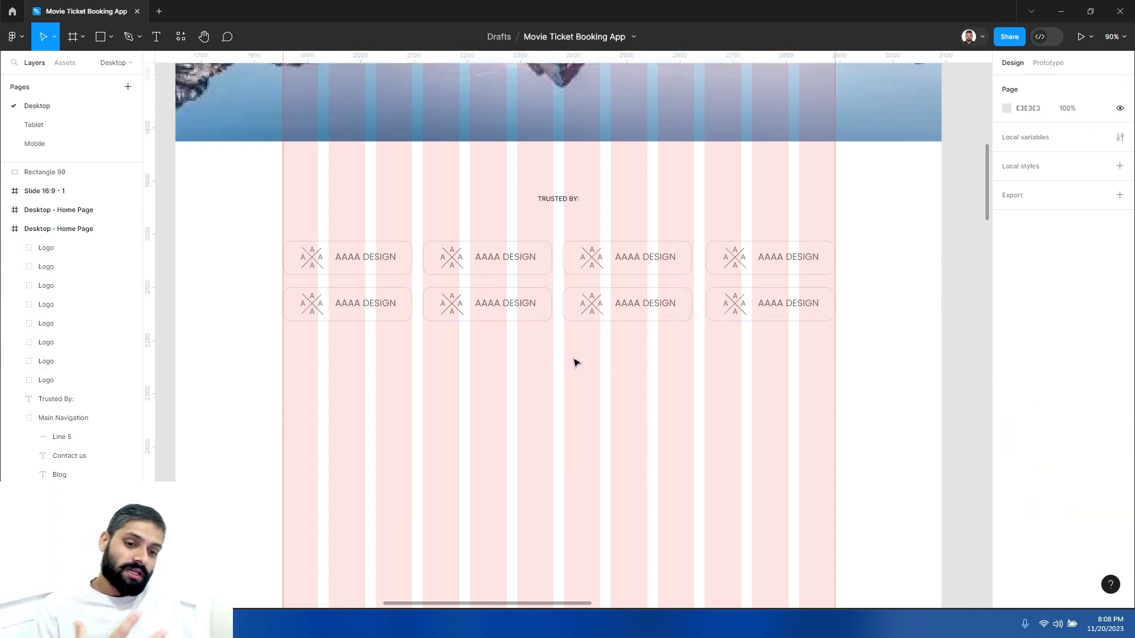
- Ungroup the third logo card in the top row
click(622, 359)
drag(631, 331, 537, 381)
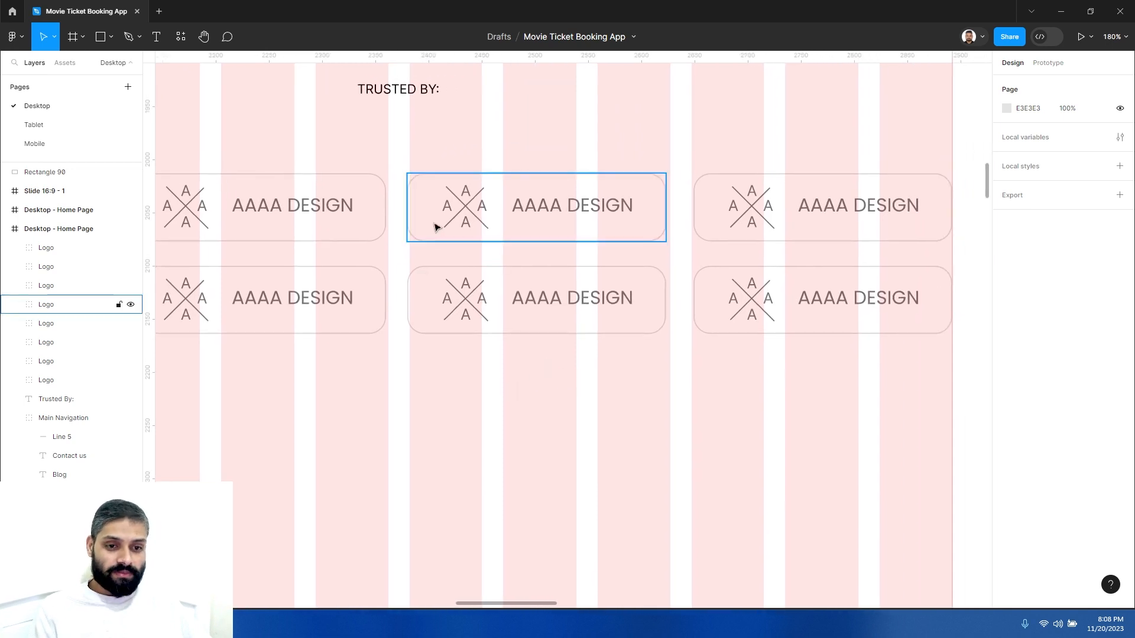
click(568, 178)
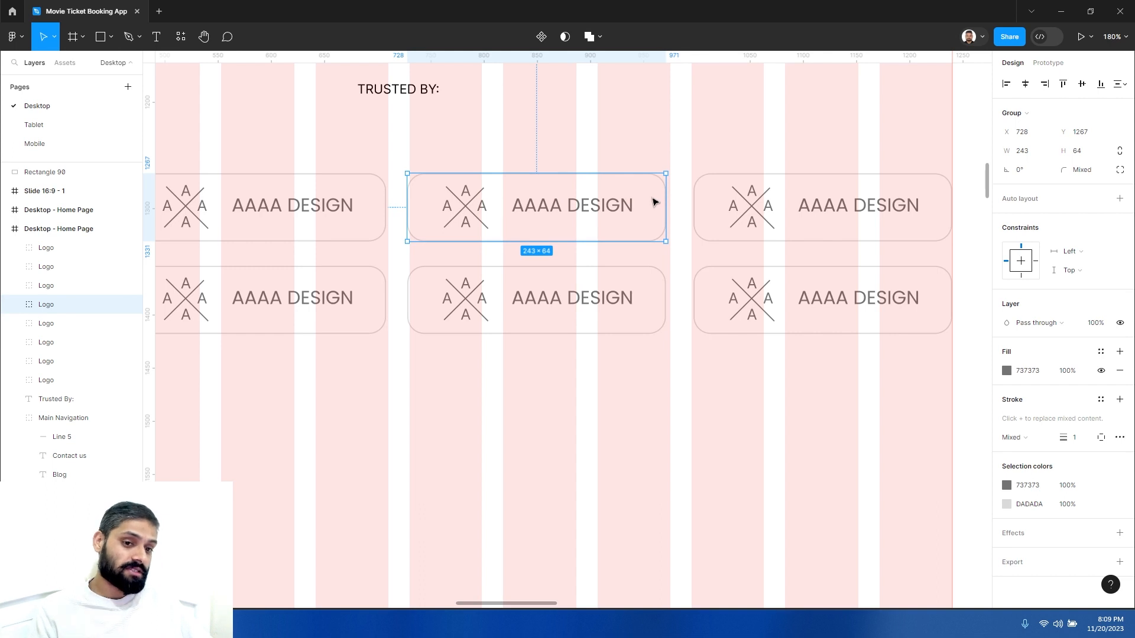
right_click(620, 201)
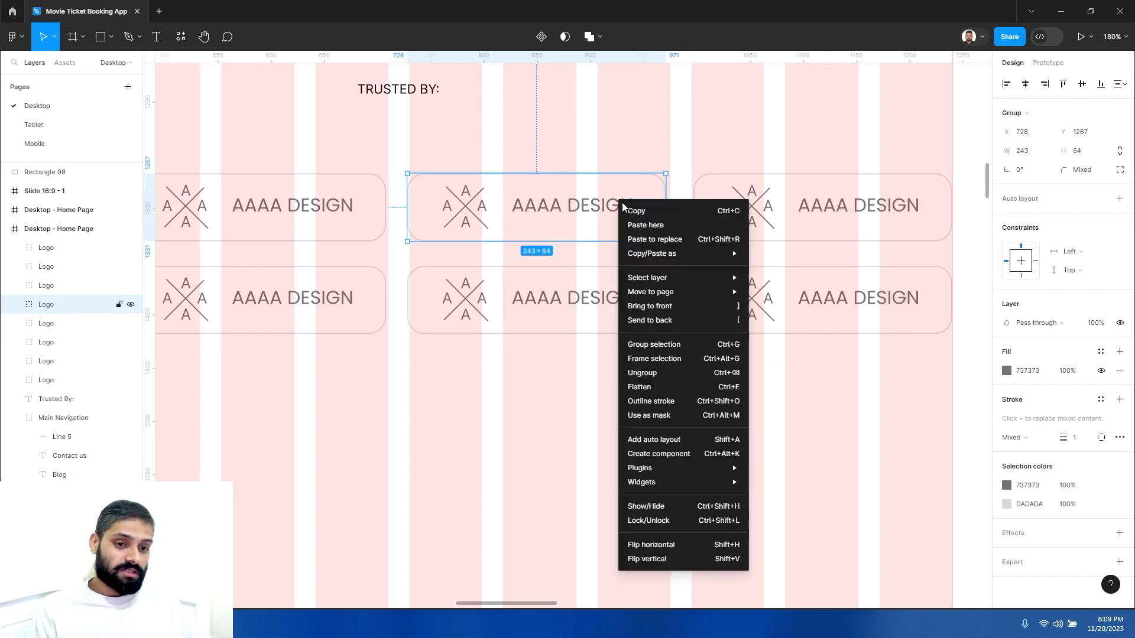
click(648, 374)
- Remove the third card's rectangle stroke and give it a light gray EEEEEE fill
click(664, 239)
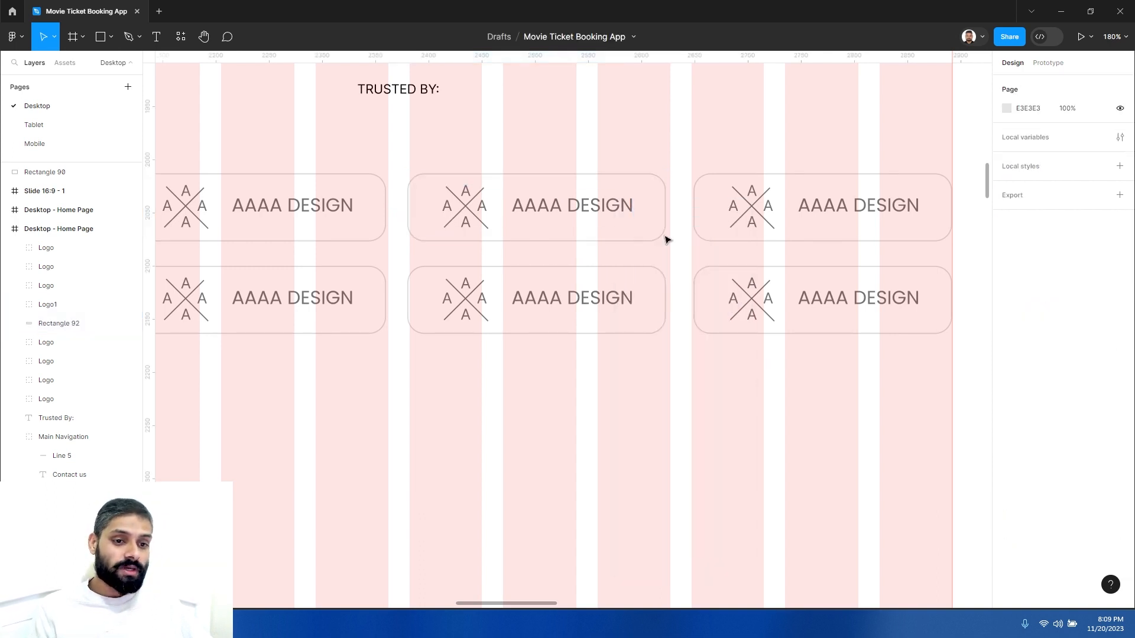
click(663, 186)
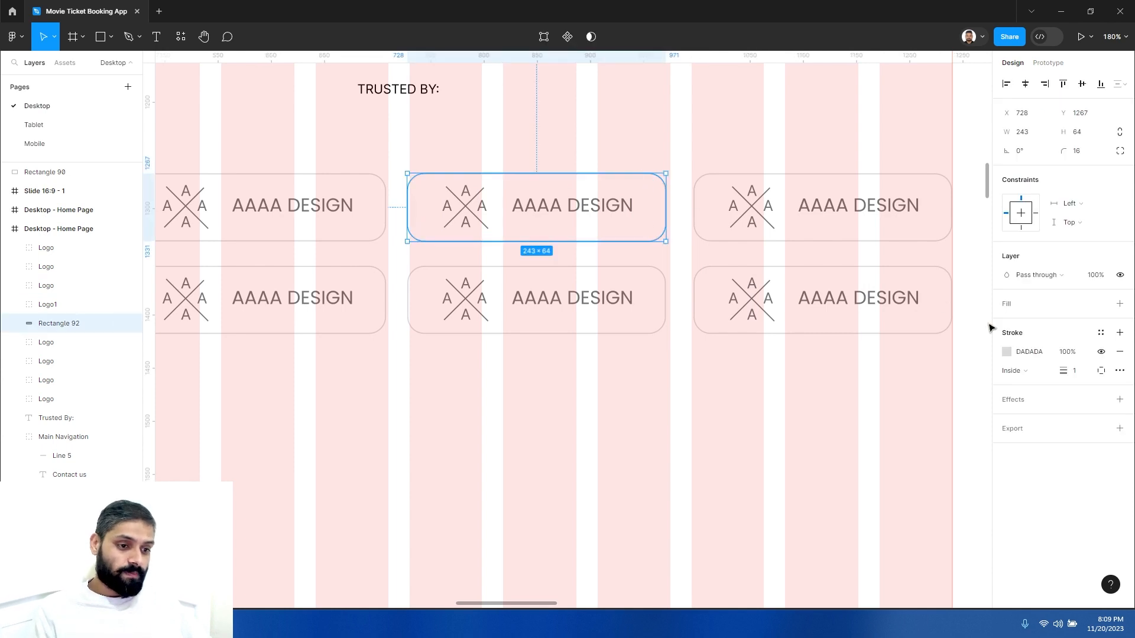
click(1120, 352)
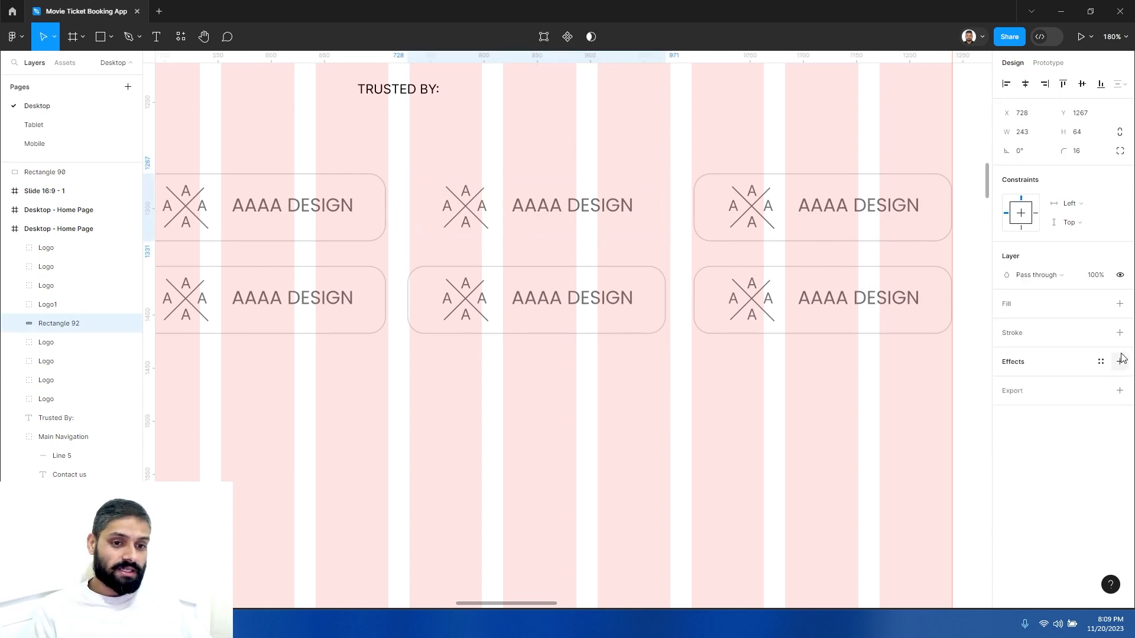
click(1010, 308)
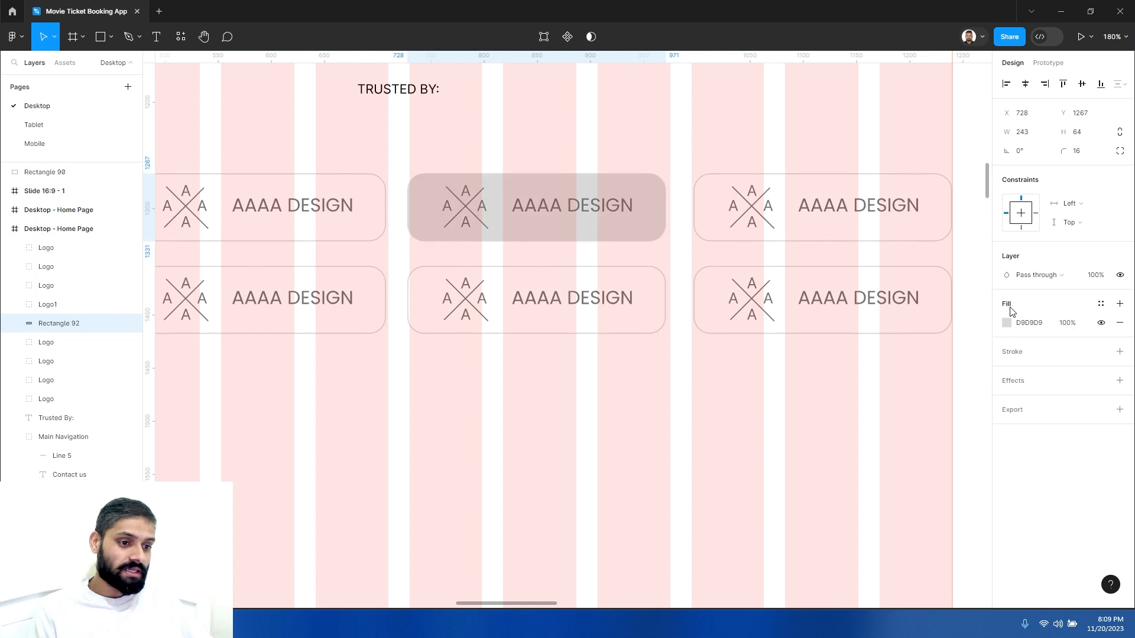
click(1007, 323)
drag(856, 335, 849, 315)
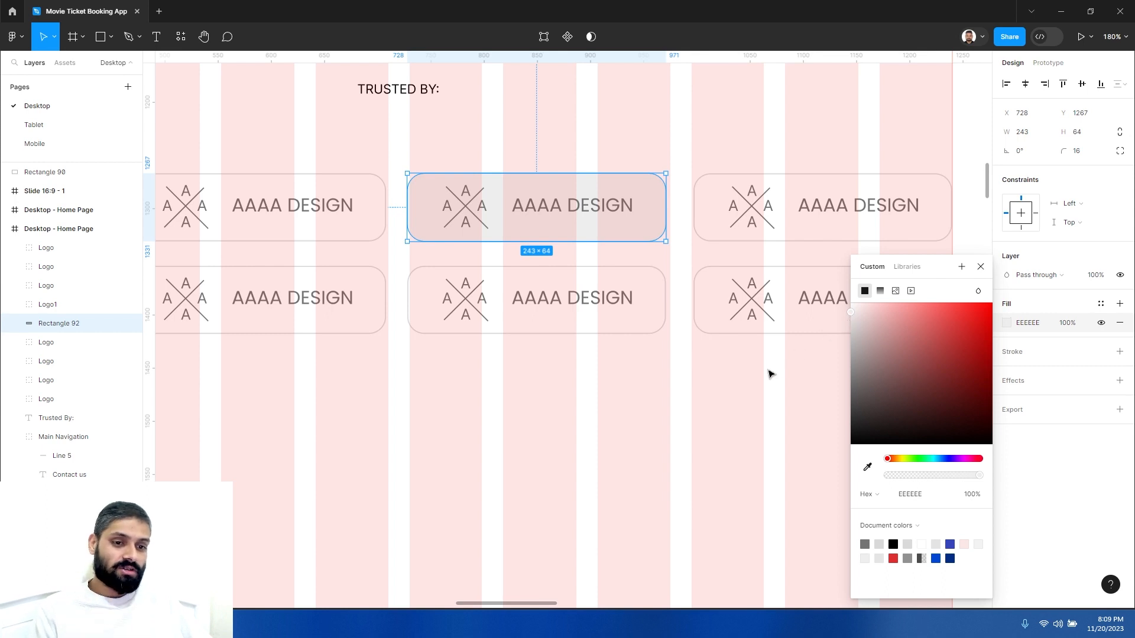
click(710, 363)
- Darken the third card's logo to 4D4D4D to mark it as highlighted
click(602, 214)
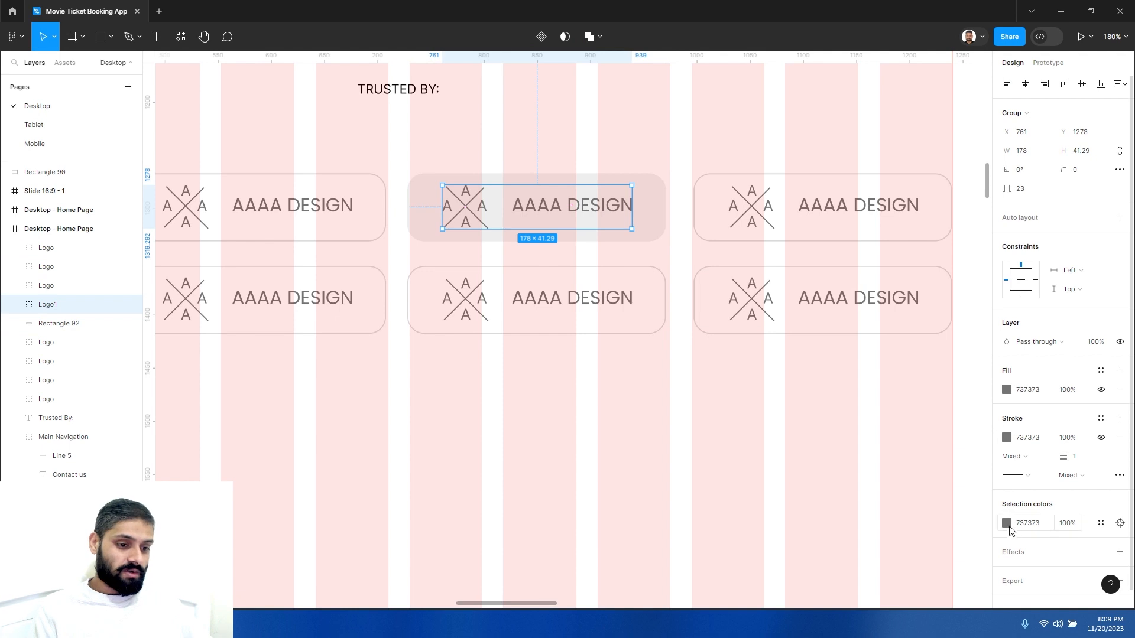
click(1007, 523)
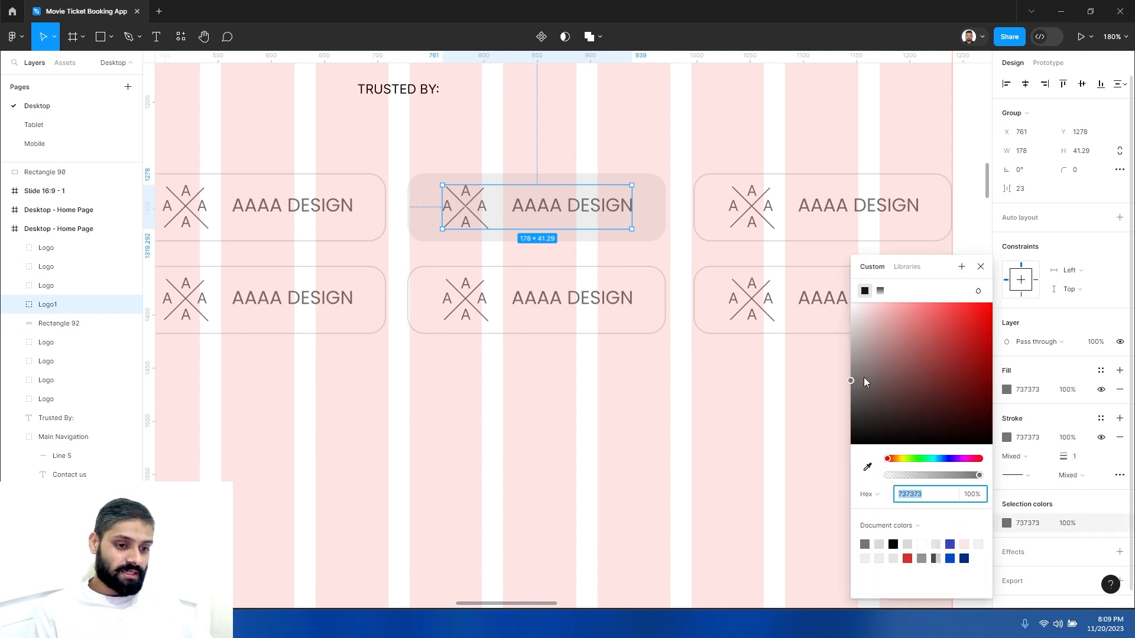
drag(851, 381, 846, 401)
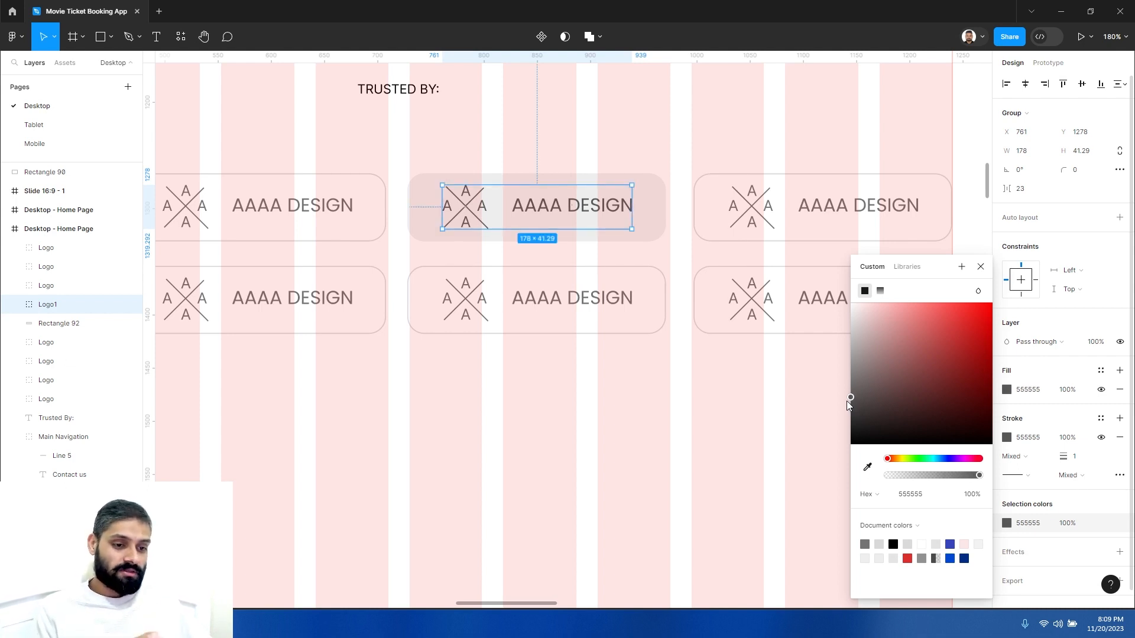
drag(847, 401, 846, 405)
click(702, 402)
- Hide the 12-column layout grid on the Desktop - Home Page frame
scroll(671, 404, down, 5)
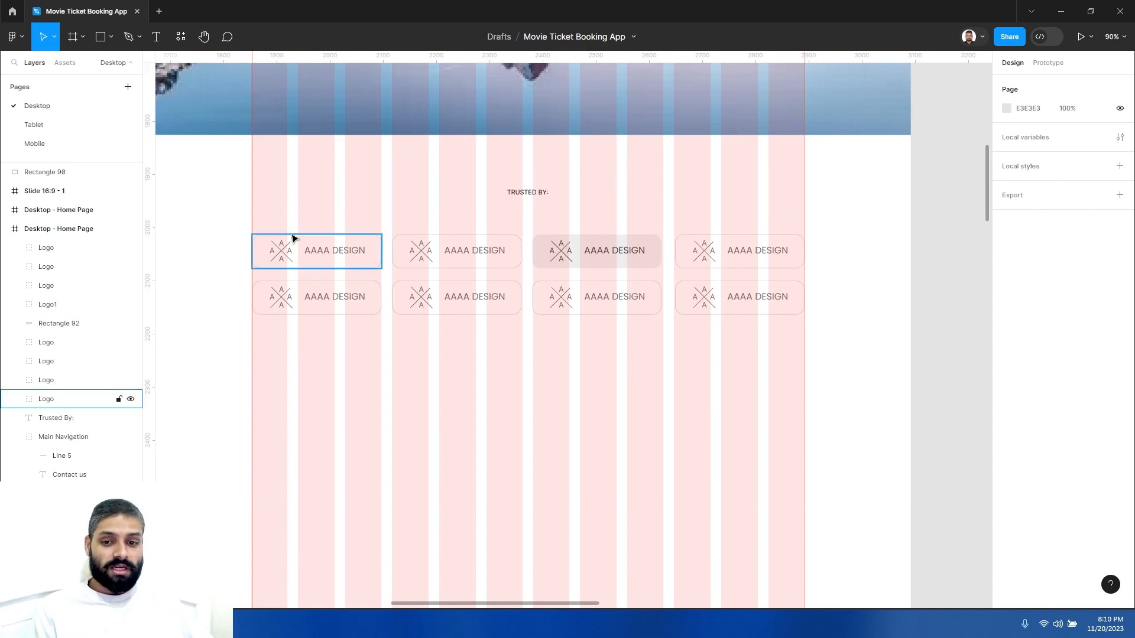
click(82, 229)
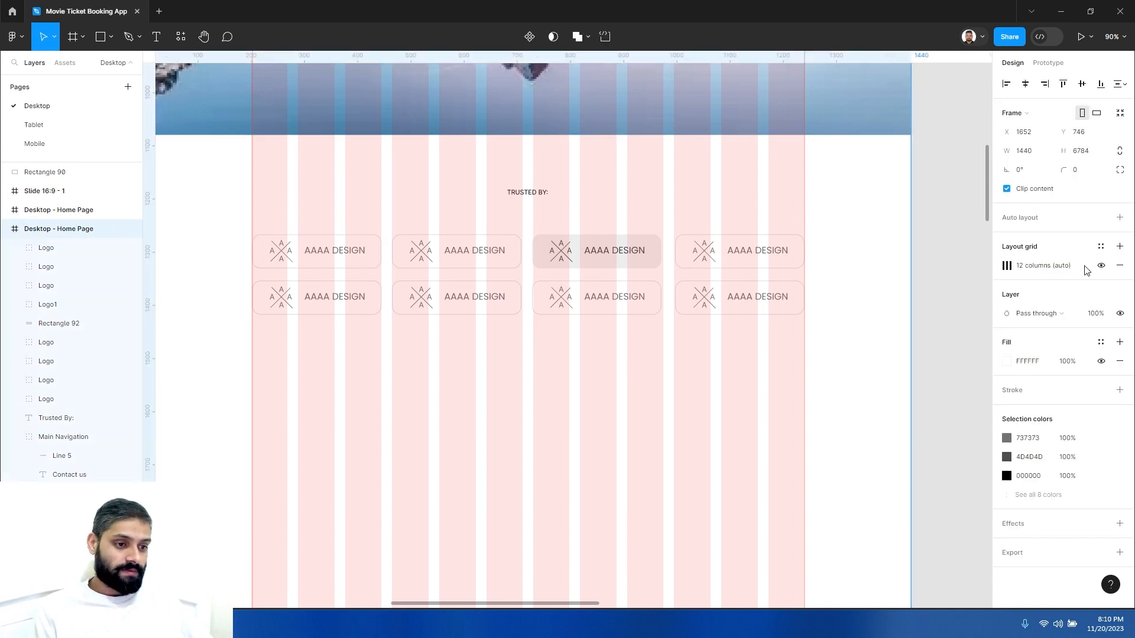
click(1101, 265)
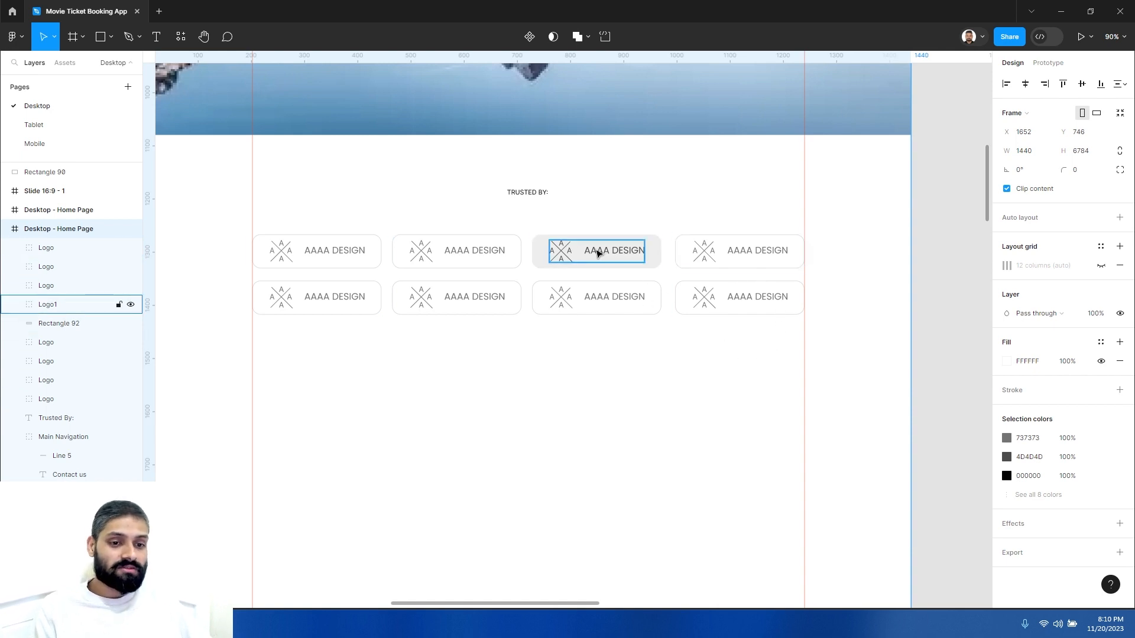
- Inspect the Trusted By heading and the two rows of logo cards
scroll(616, 253, up, 1)
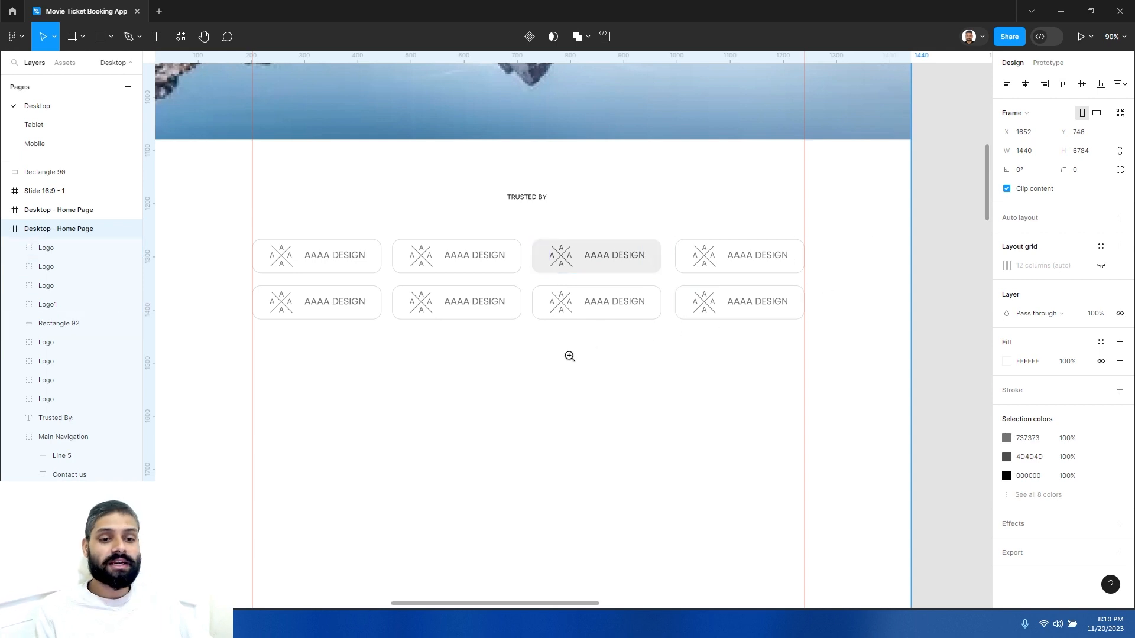
drag(530, 331, 526, 303)
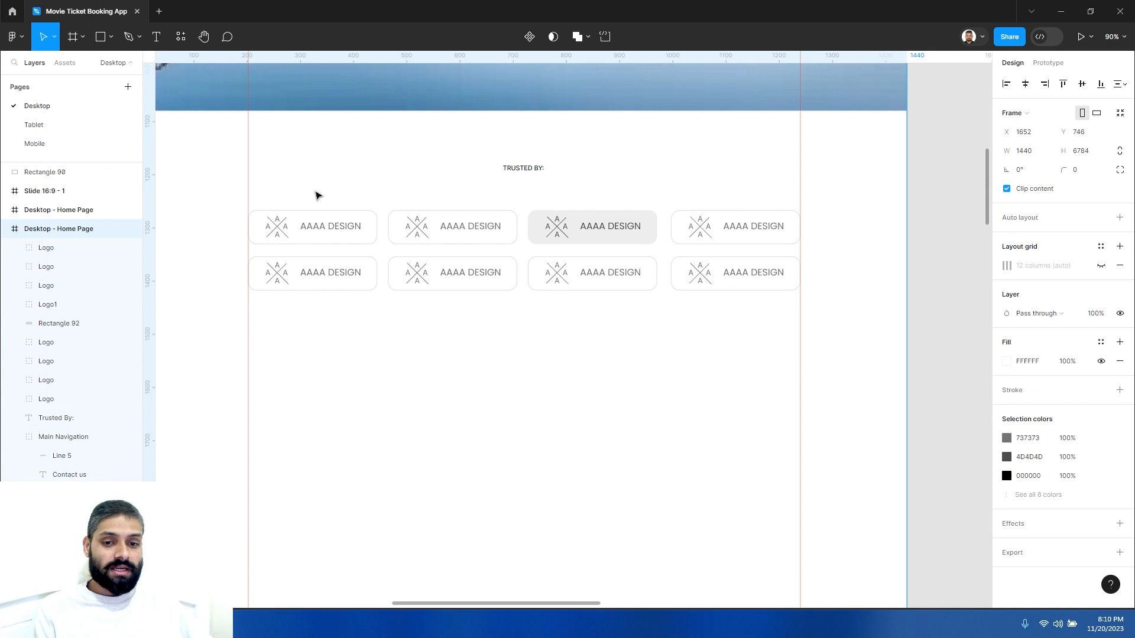
drag(263, 201, 268, 241)
click(641, 216)
drag(643, 215, 612, 215)
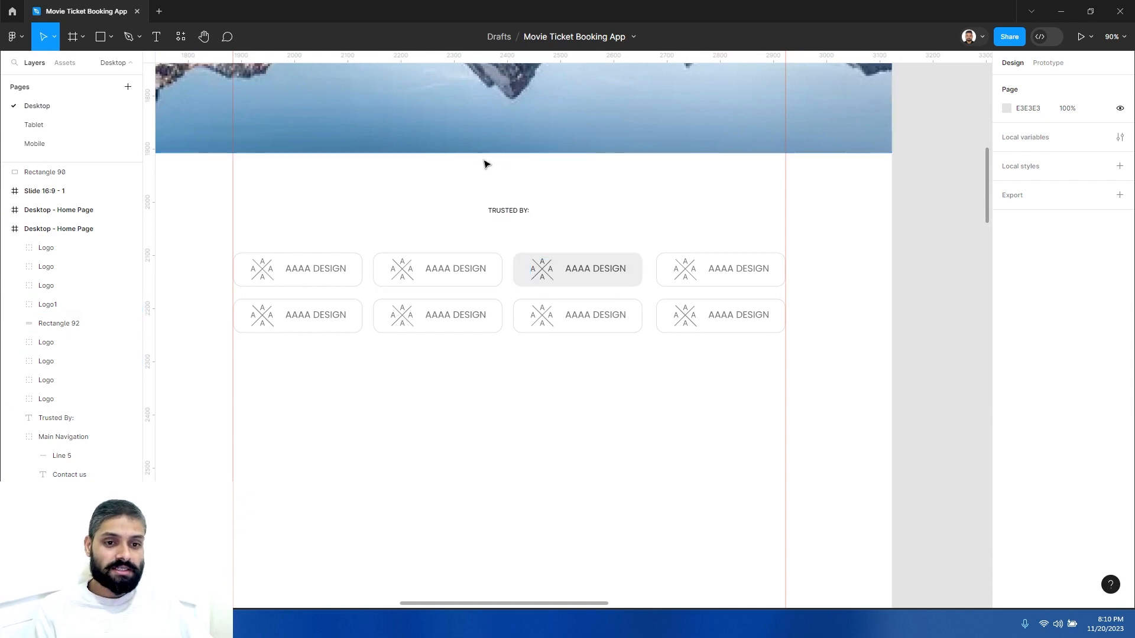
click(505, 125)
click(506, 211)
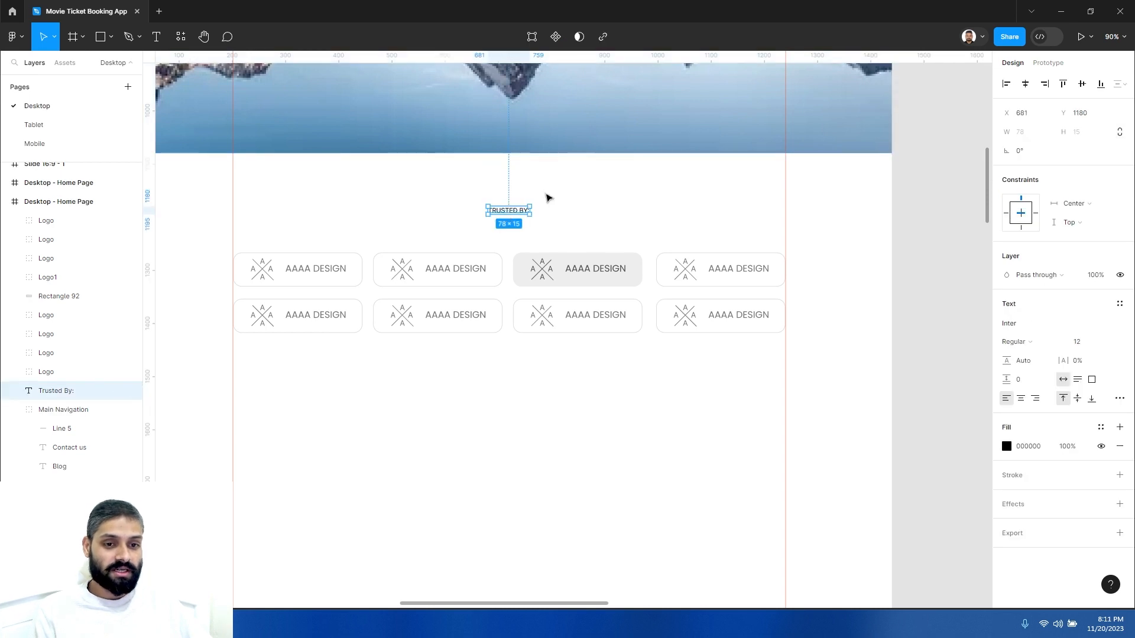
click(520, 194)
click(507, 211)
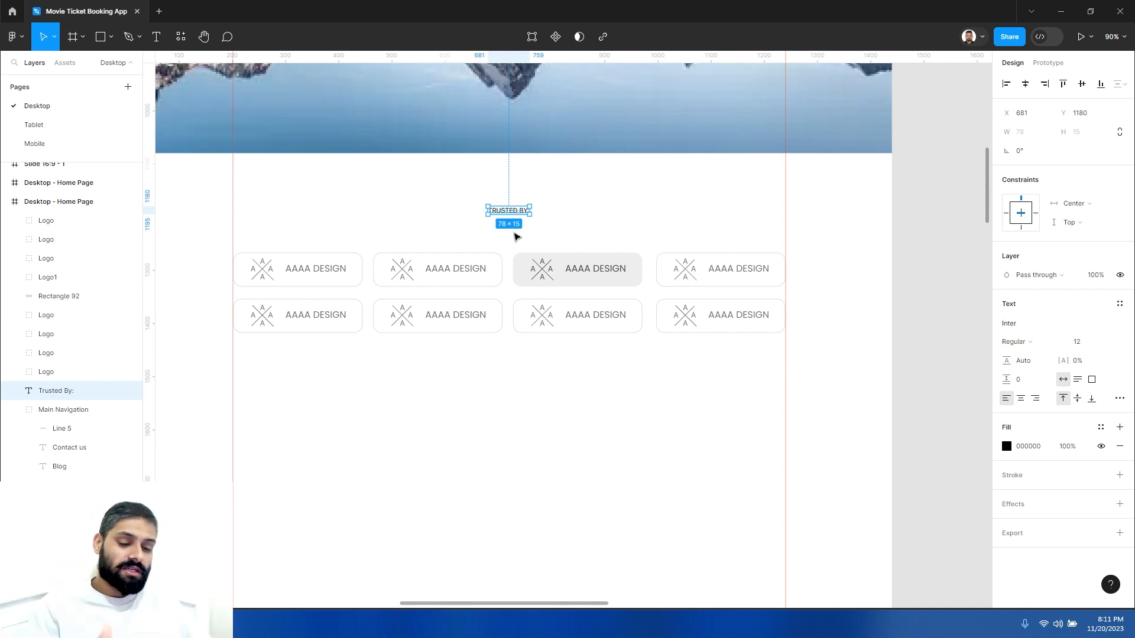
click(423, 250)
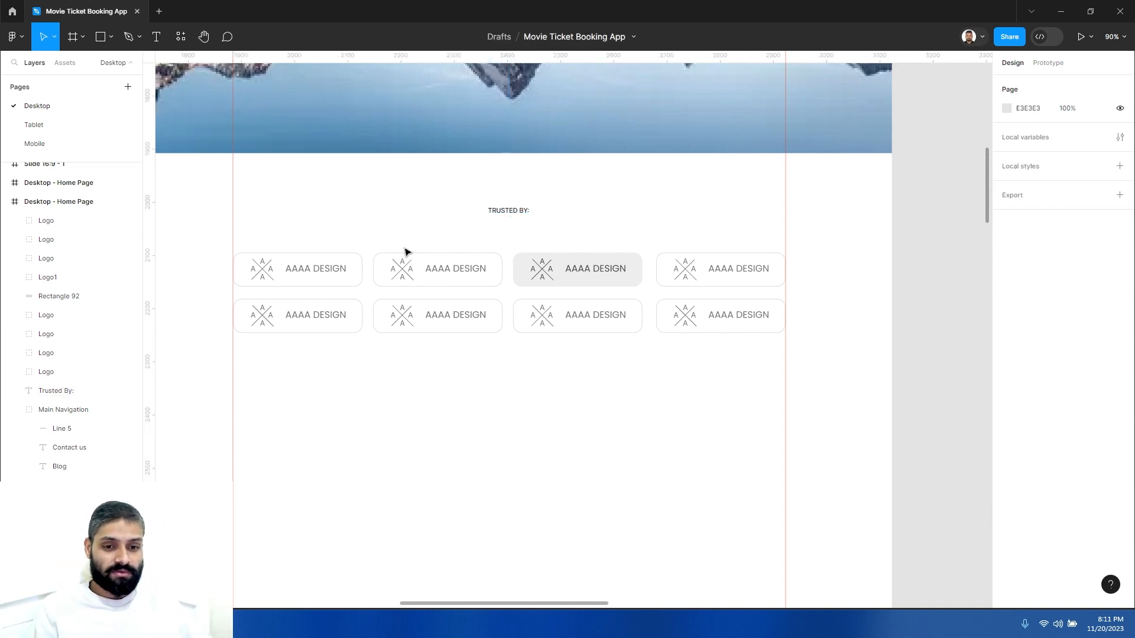
- Group all eight logo cards and name the group Logos
drag(243, 241, 766, 324)
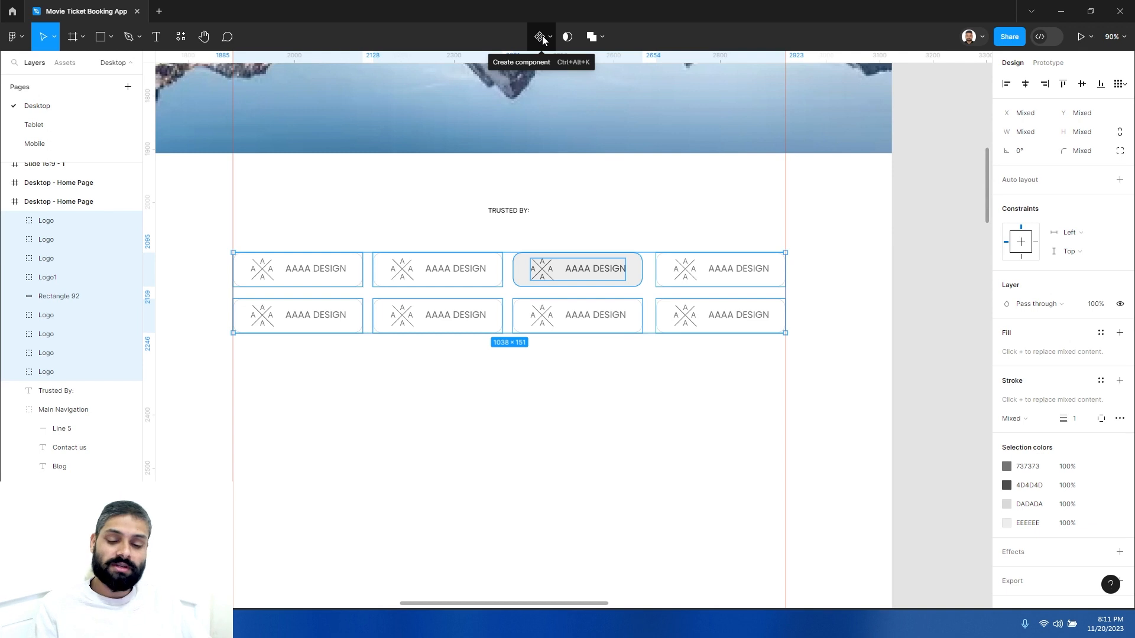
click(627, 212)
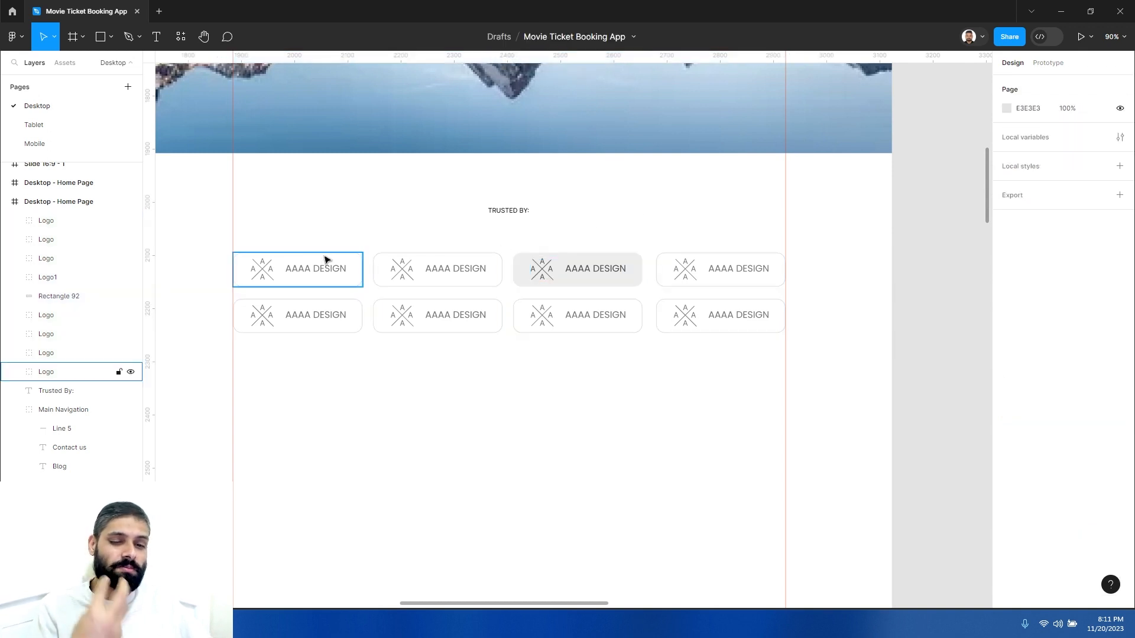
drag(252, 246, 752, 343)
key(ctrl+g)
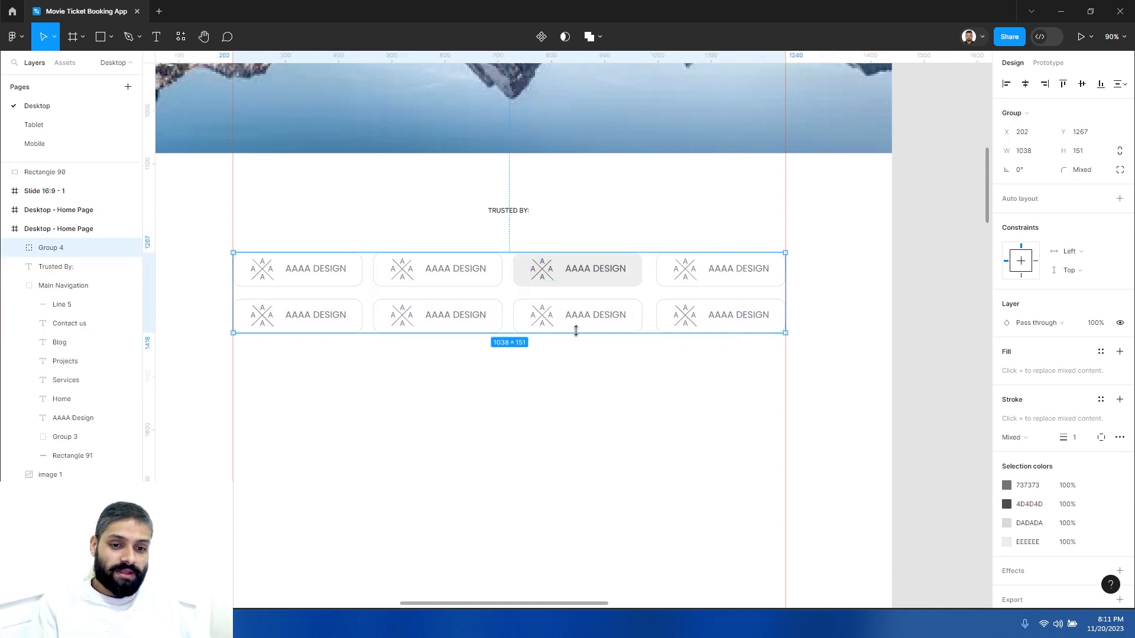
double_click(50, 248)
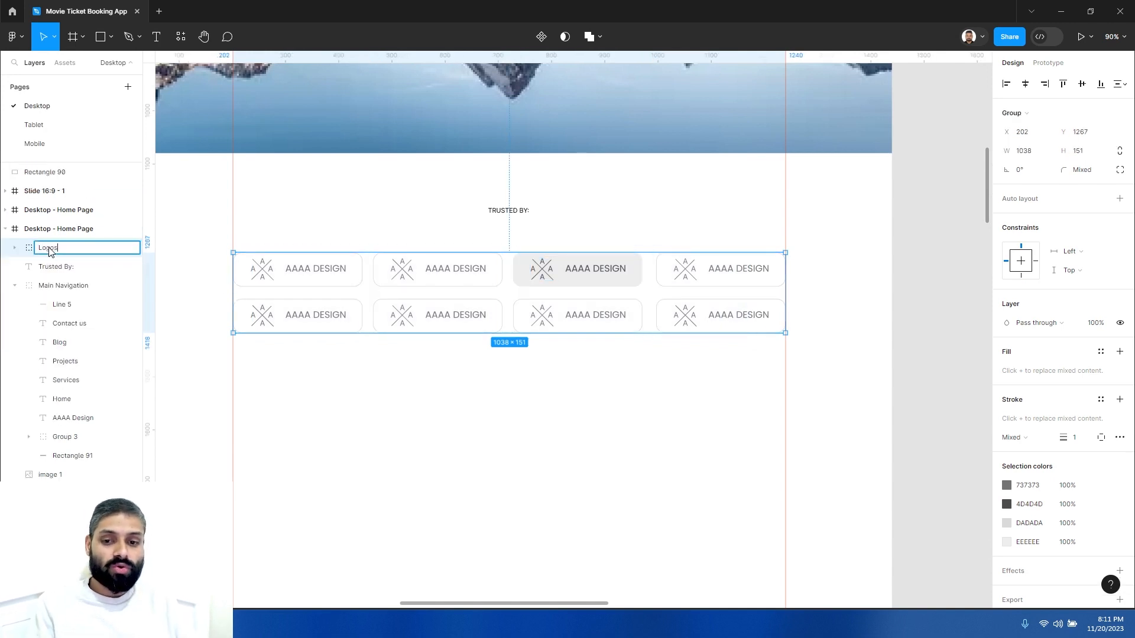
key(Return)
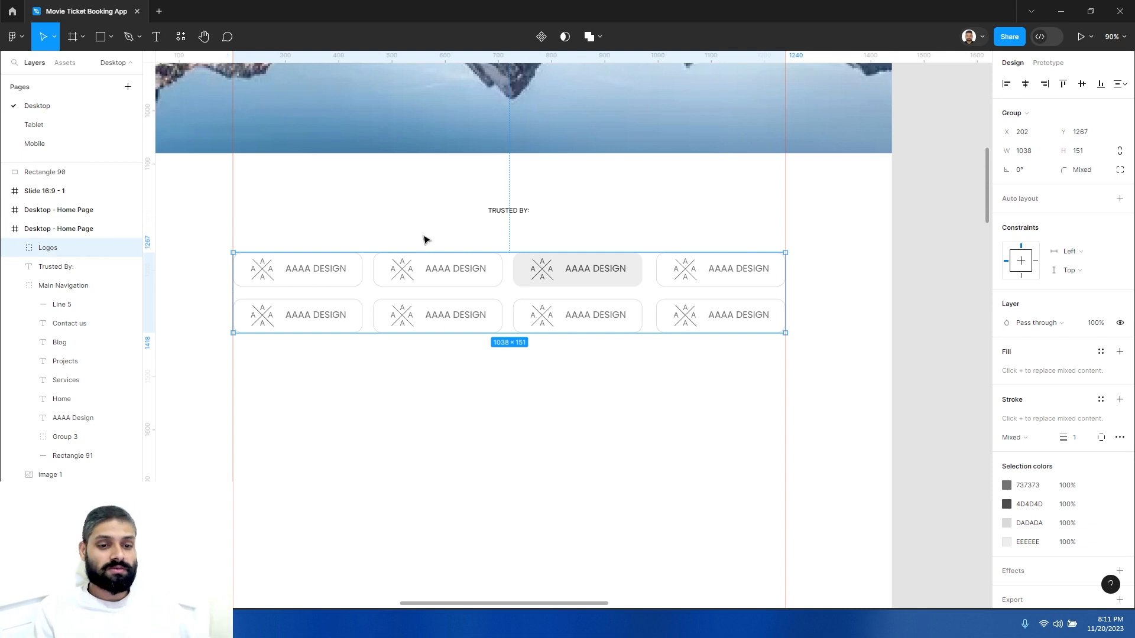
- Set the vertical spacing between the Trusted By heading and the Logos group to 48
shift+click(517, 211)
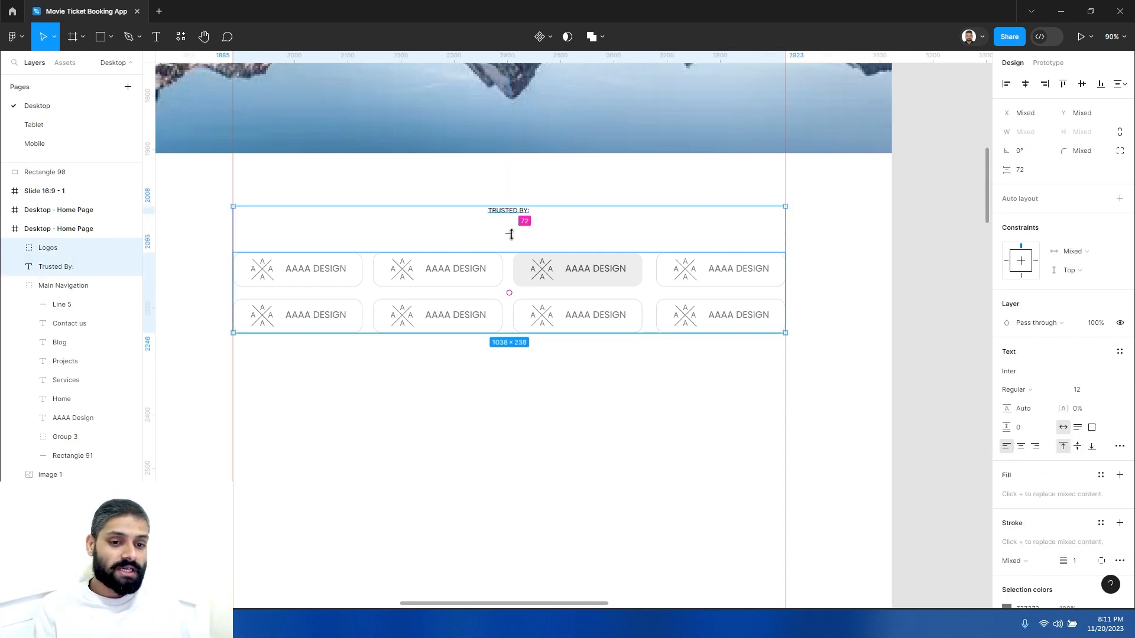
click(1029, 172)
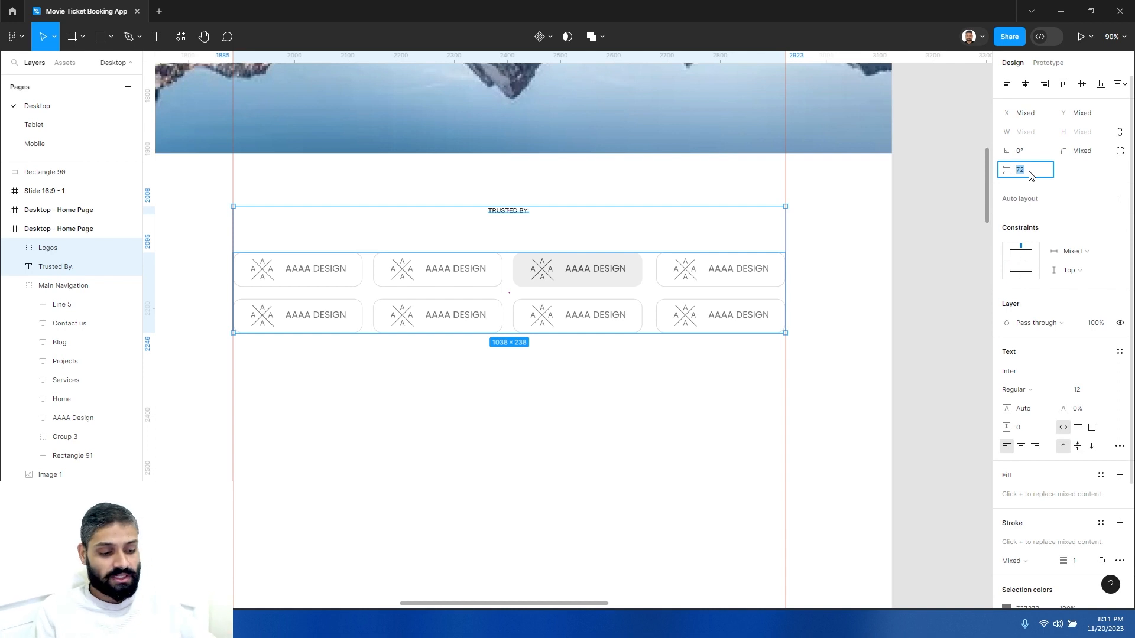
key(Return)
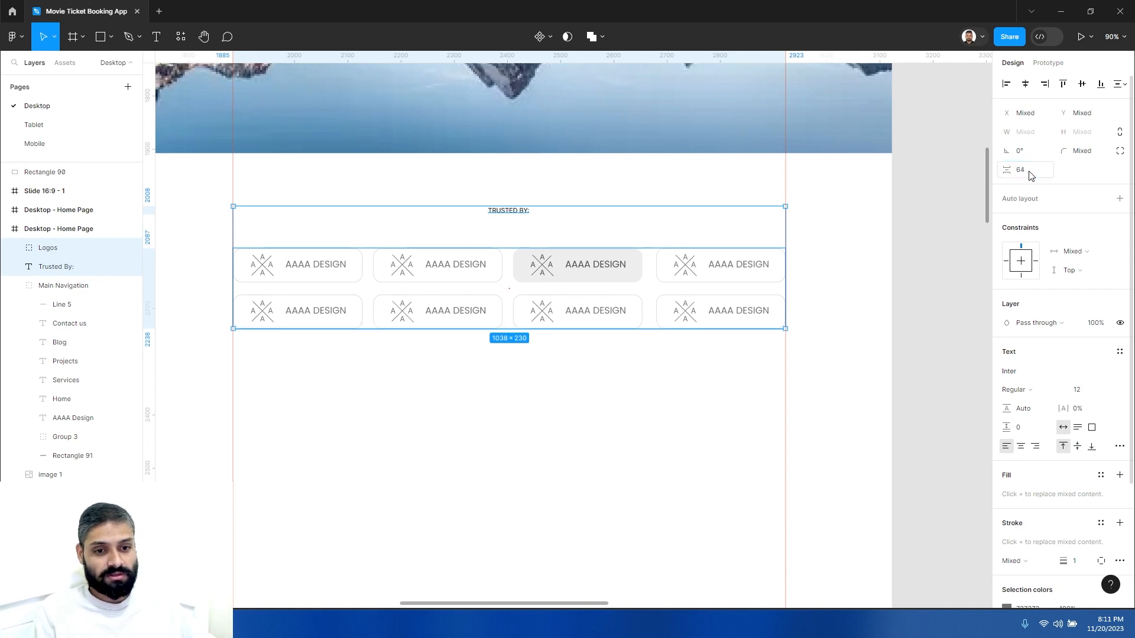
click(1029, 172)
text(48)
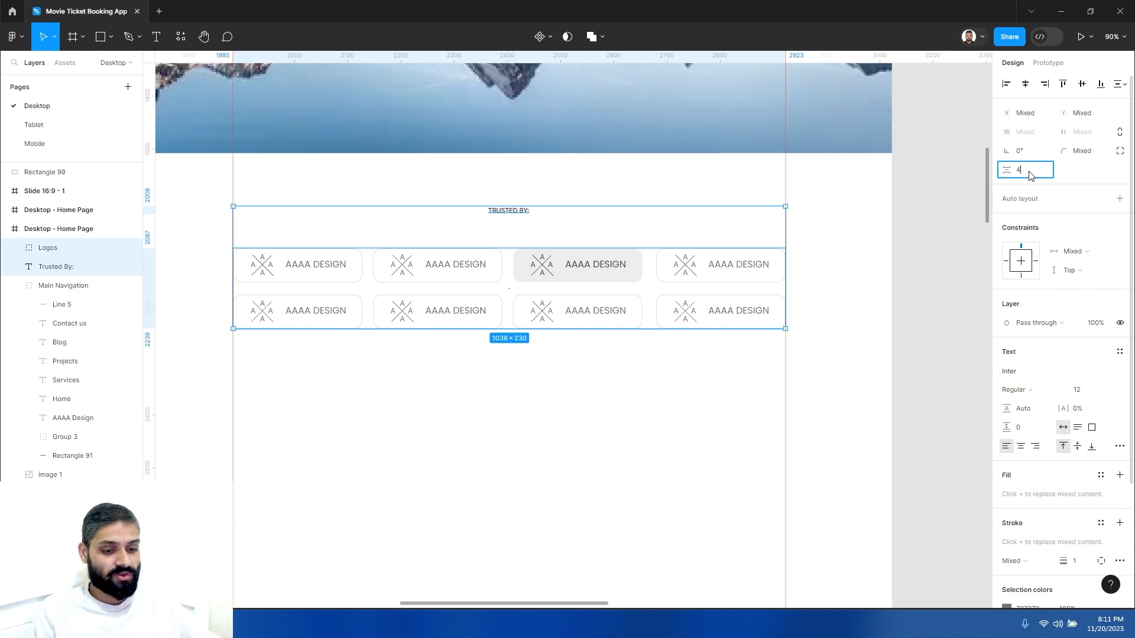
key(Return)
click(1030, 172)
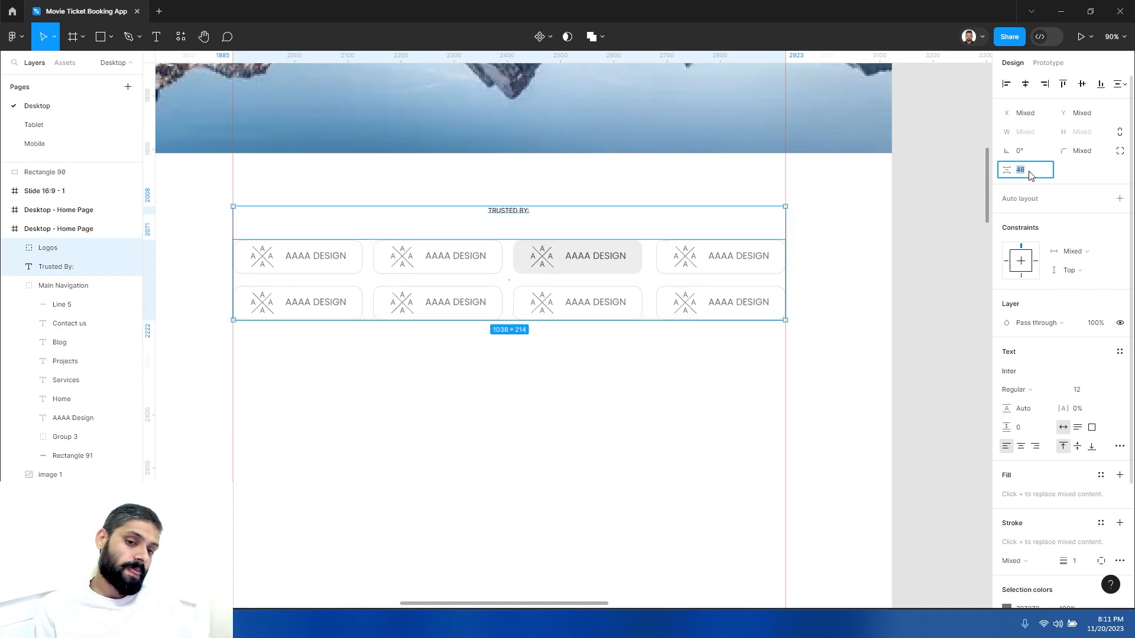
- Set the vertical spacing between the Trusted By heading and the Logos group to 32
text(32)
key(Return)
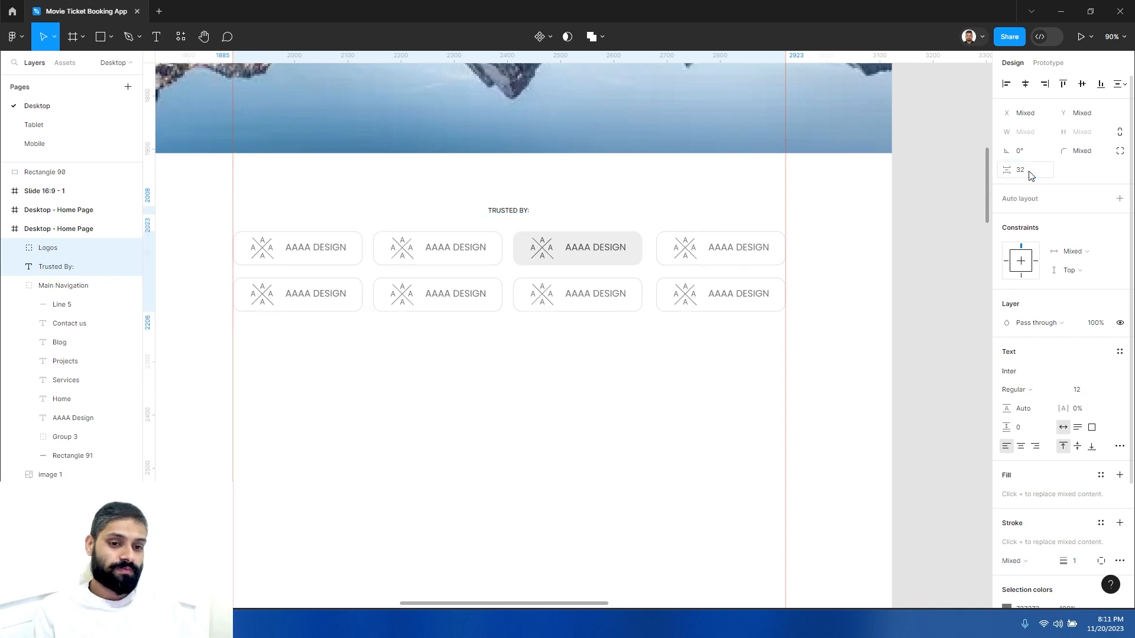
click(587, 397)
scroll(526, 367, down, 5)
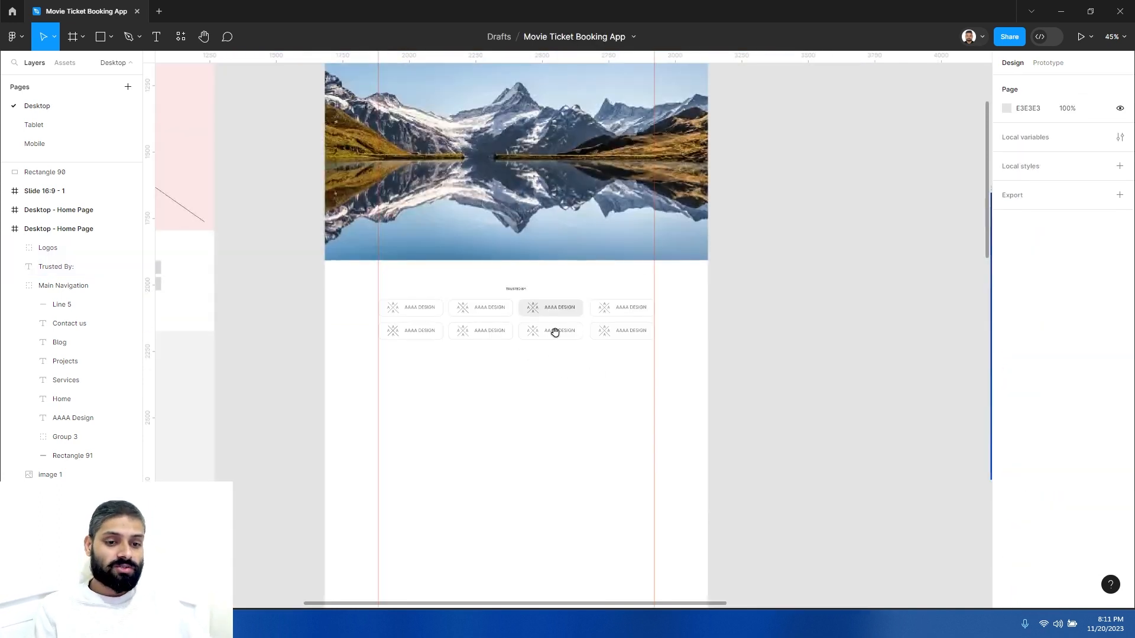
scroll(517, 292, up, 5)
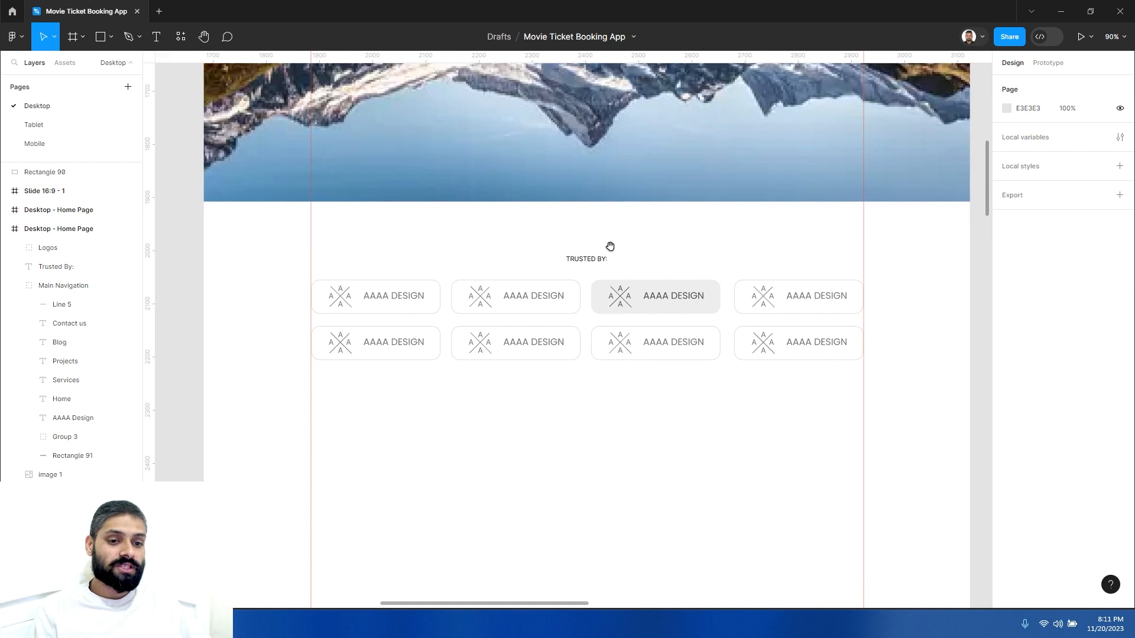
- Compare the Trusted By section of the design with the wireframe layout beside it
drag(610, 247, 546, 217)
drag(577, 254, 599, 333)
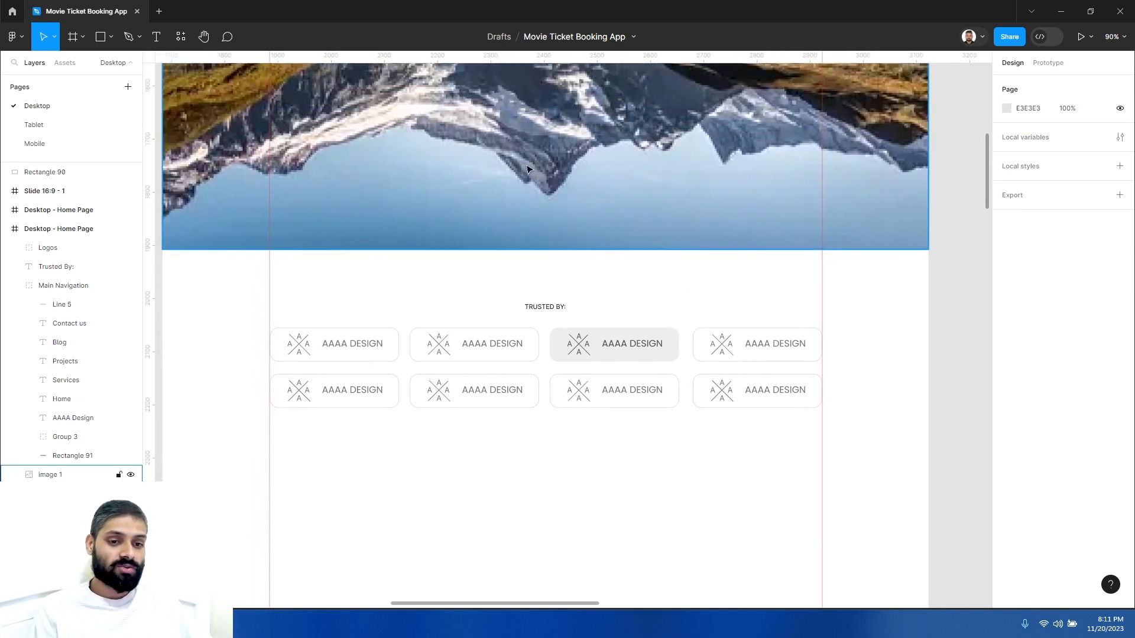
click(537, 173)
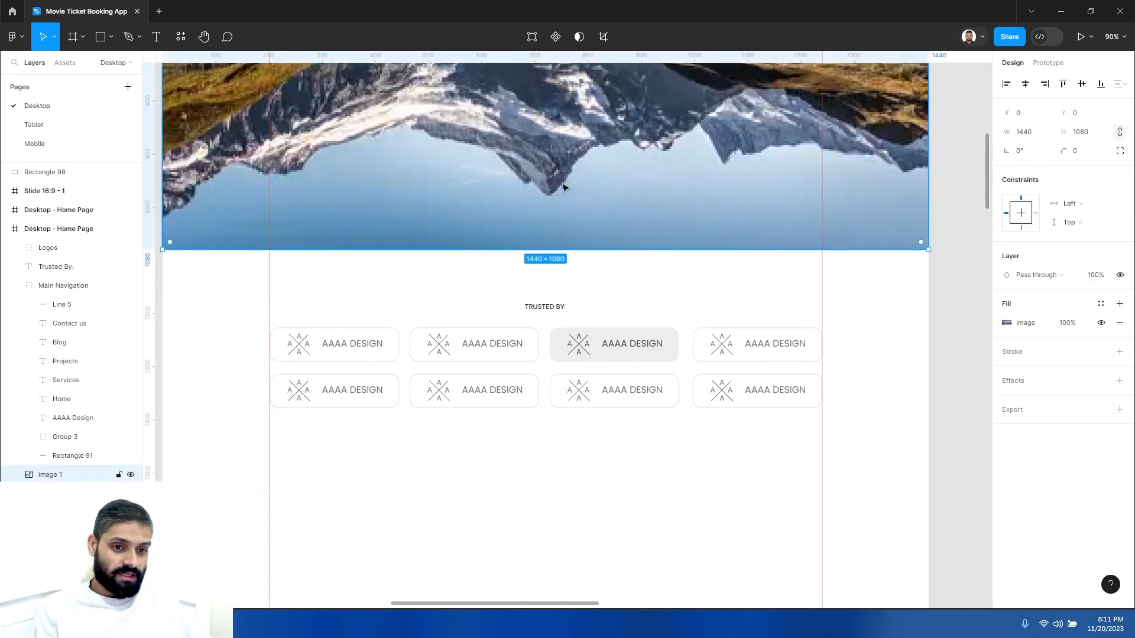
click(546, 306)
click(584, 287)
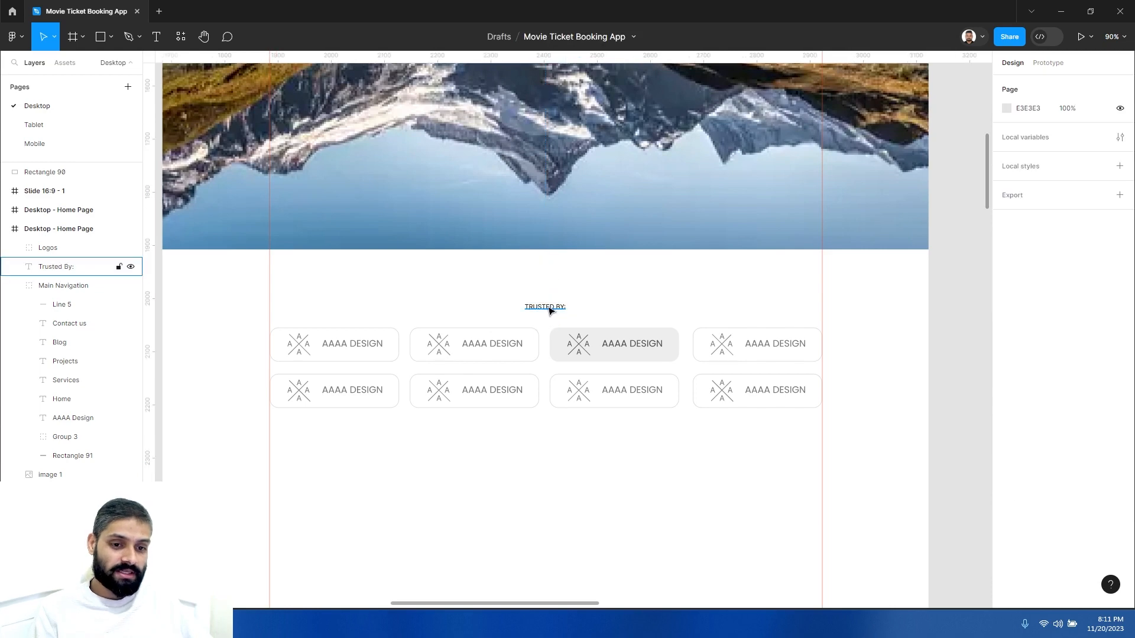
click(551, 310)
drag(300, 286, 795, 434)
click(565, 476)
scroll(565, 476, down, 3)
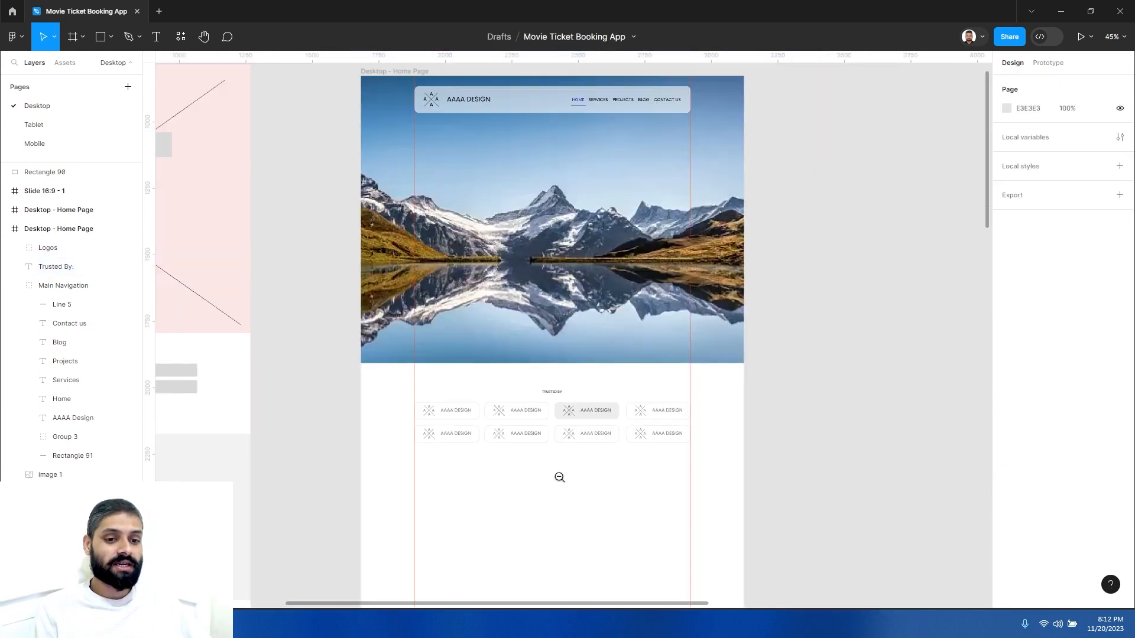
drag(537, 465, 593, 472)
drag(463, 565, 596, 413)
drag(477, 358, 656, 317)
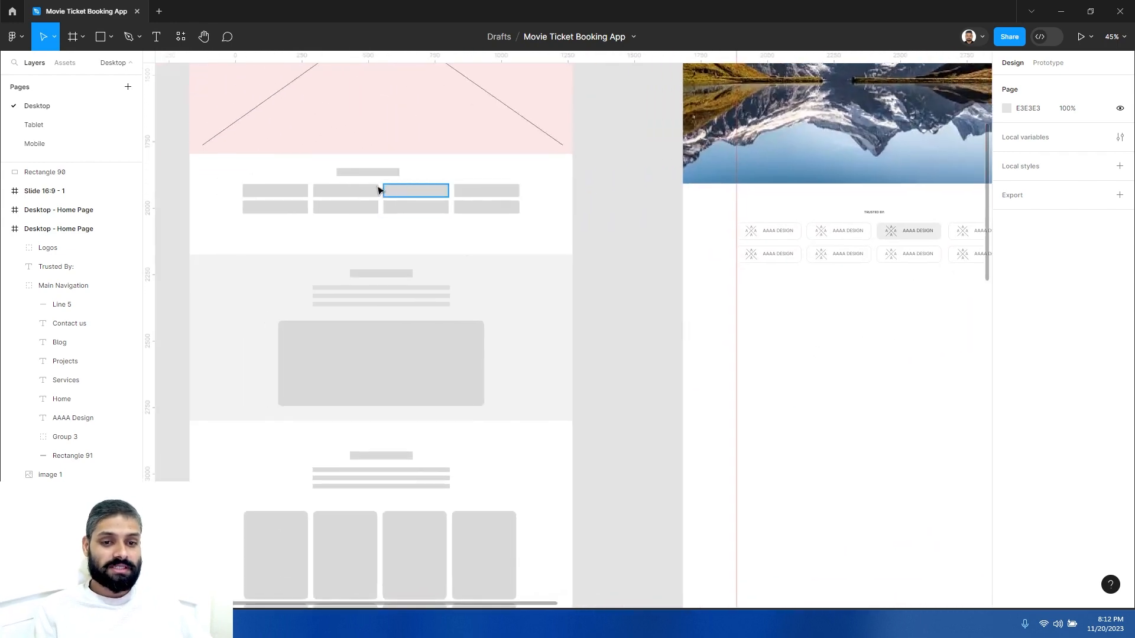
scroll(521, 323, down, 2)
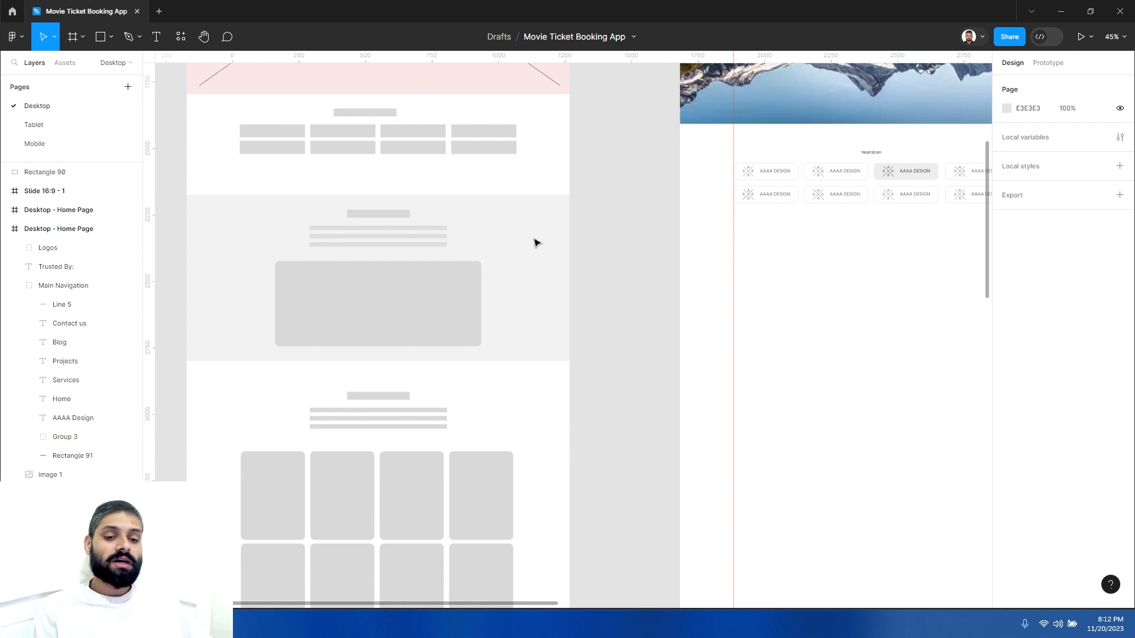
drag(531, 234, 487, 210)
drag(653, 279, 553, 280)
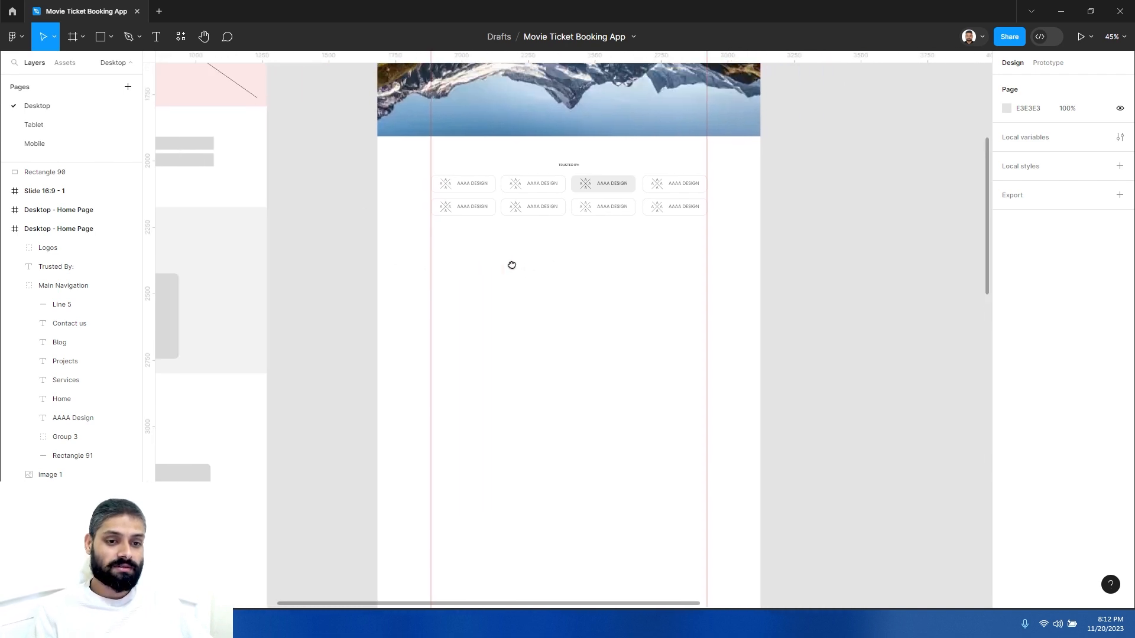
drag(613, 236, 508, 273)
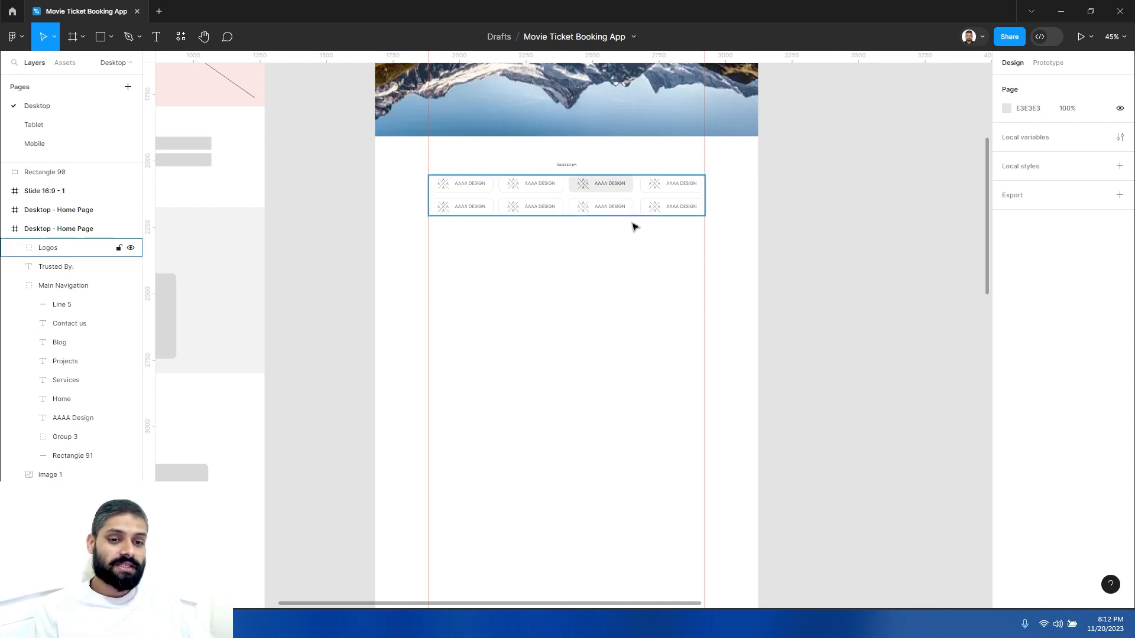
- Draw a full-width rectangle about 1440 × 544 below the logo cards and give it an F4F4F4 fill
click(111, 44)
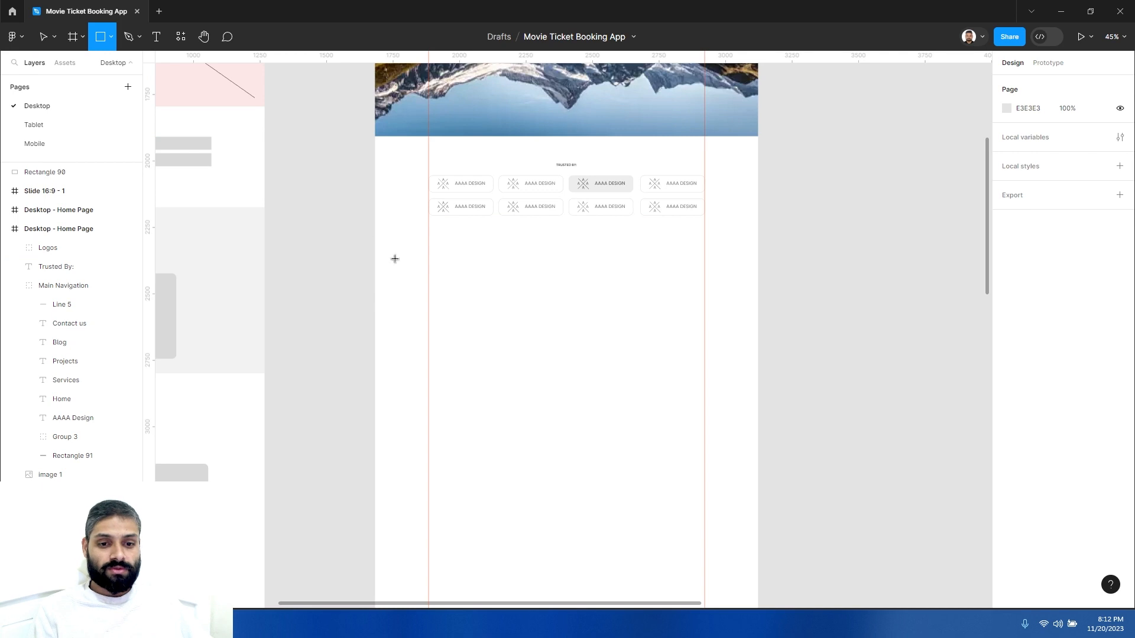
mouse_move(374, 242)
mouse_down()
mouse_move(469, 378)
mouse_move(759, 387)
mouse_up()
click(1006, 323)
click(1006, 324)
click(1007, 324)
drag(907, 334, 845, 313)
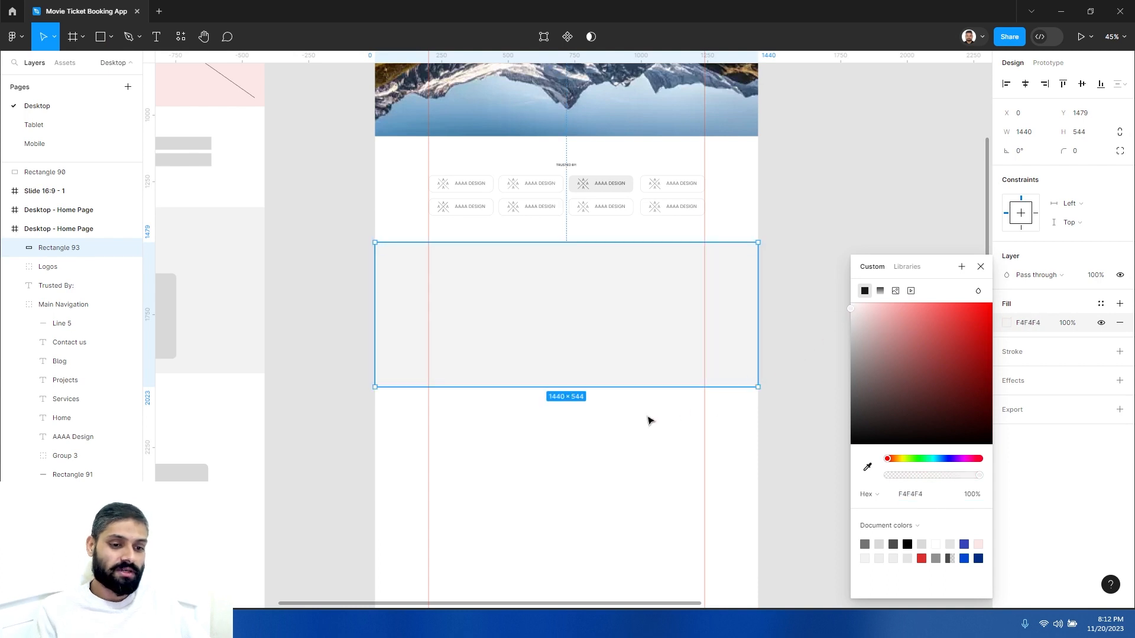
key(Escape)
- Set the vertical gap between the Logos group and the gray rectangle to 100
click(637, 312)
click(608, 211)
shift+click(604, 264)
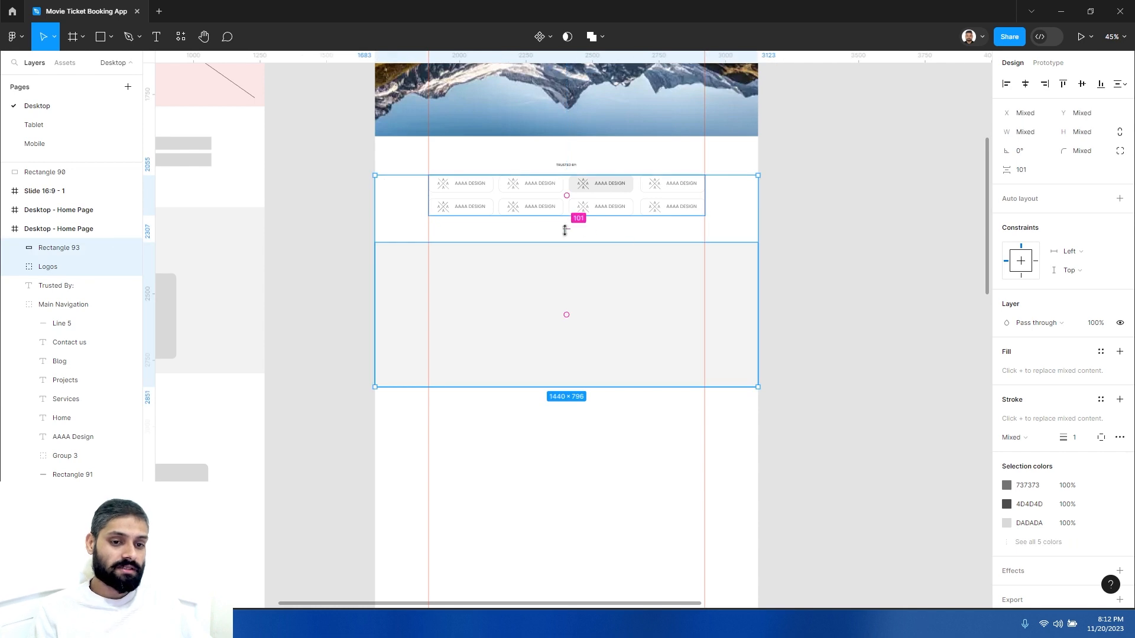
click(1031, 171)
text(100)
key(Return)
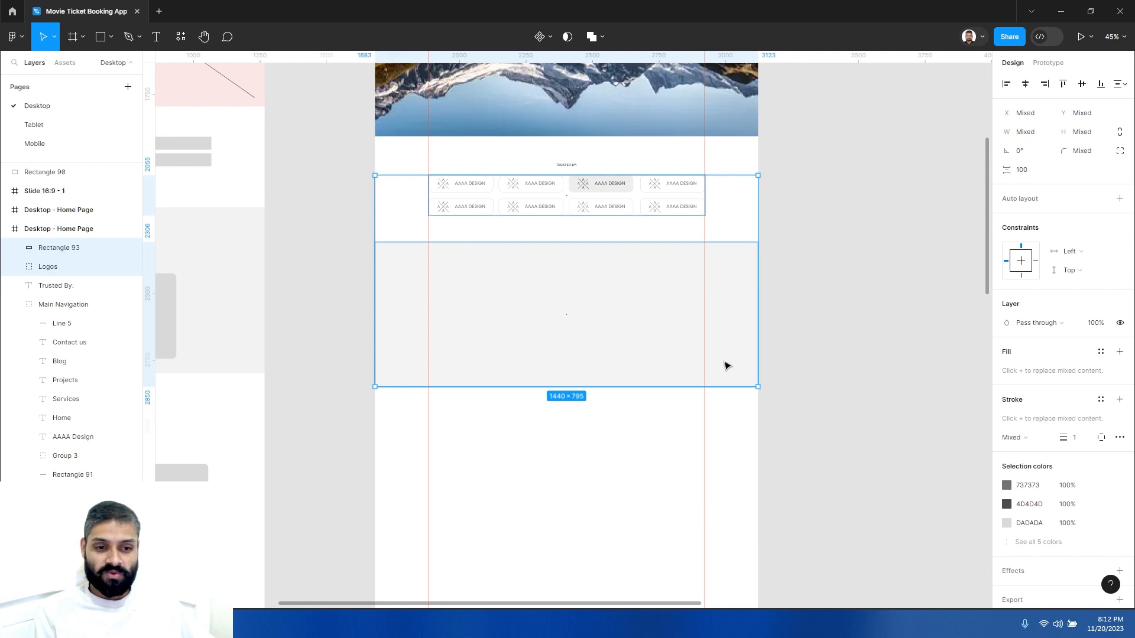
- Extend the gray rectangle's height to about 694
click(660, 419)
click(598, 296)
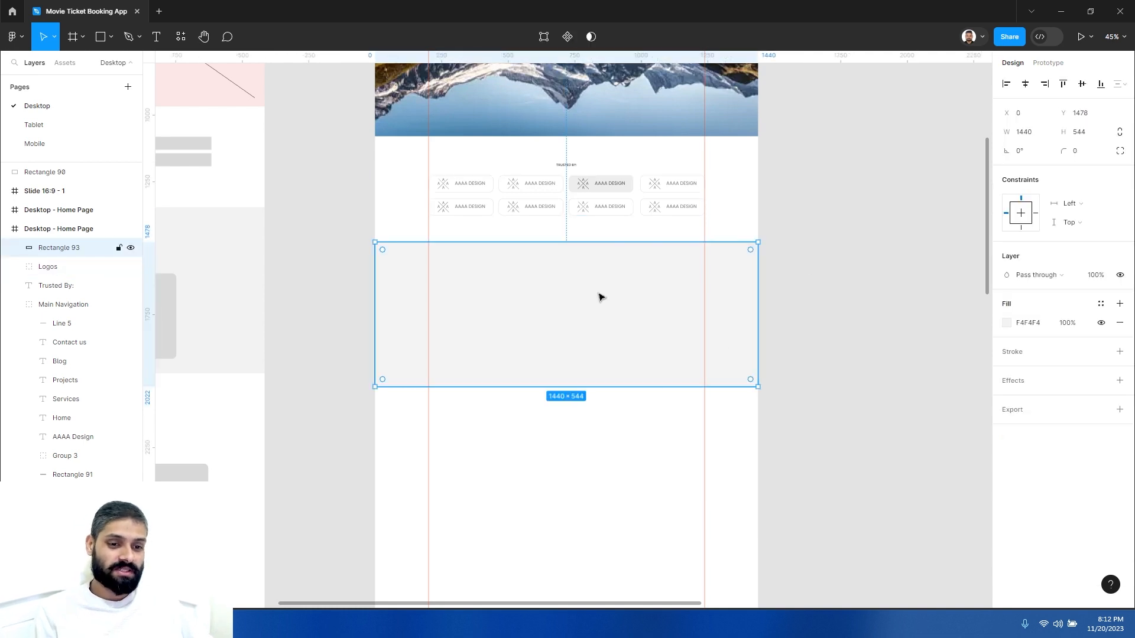
click(608, 420)
scroll(656, 260, left, 5)
scroll(657, 260, down, 2)
click(686, 263)
click(686, 262)
drag(707, 336, 707, 374)
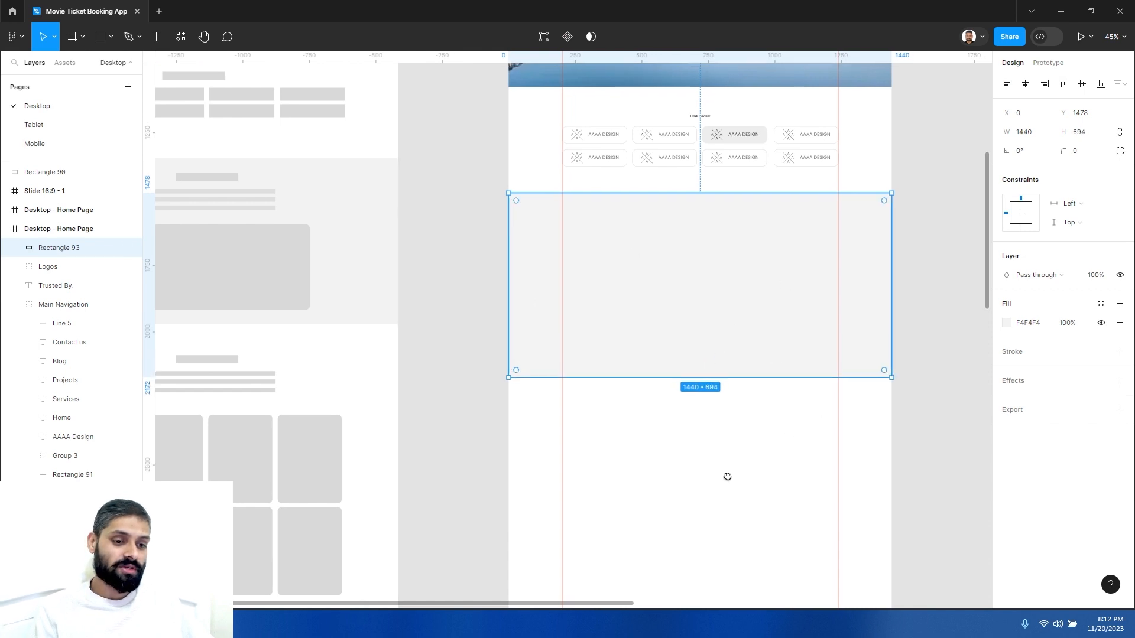
- Examine the Trusted By section and the new gray background area below it
scroll(790, 229, up, 2)
scroll(790, 230, right, 3)
click(775, 219)
scroll(770, 206, up, 5)
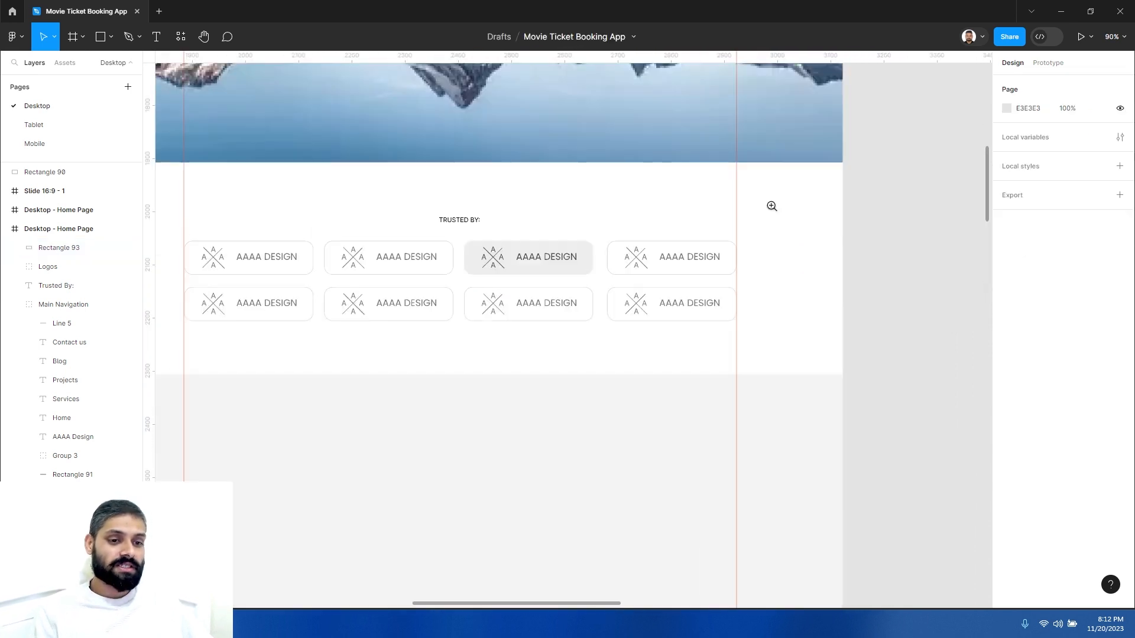
scroll(647, 195, left, 4)
scroll(636, 187, down, 3)
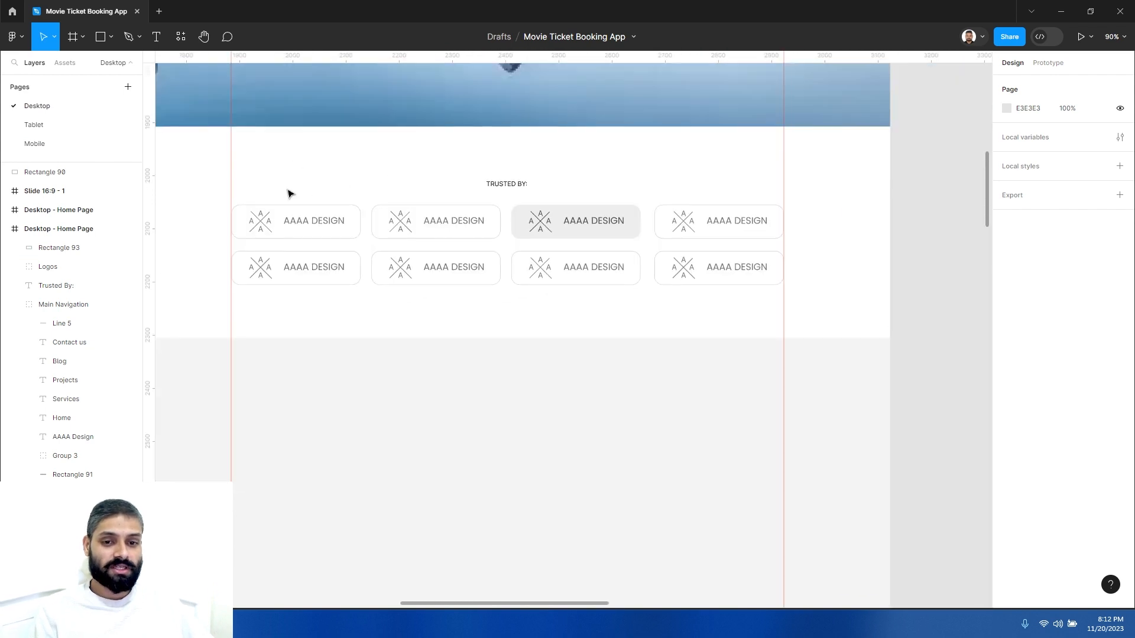
scroll(489, 229, up, 2)
scroll(489, 229, left, 2)
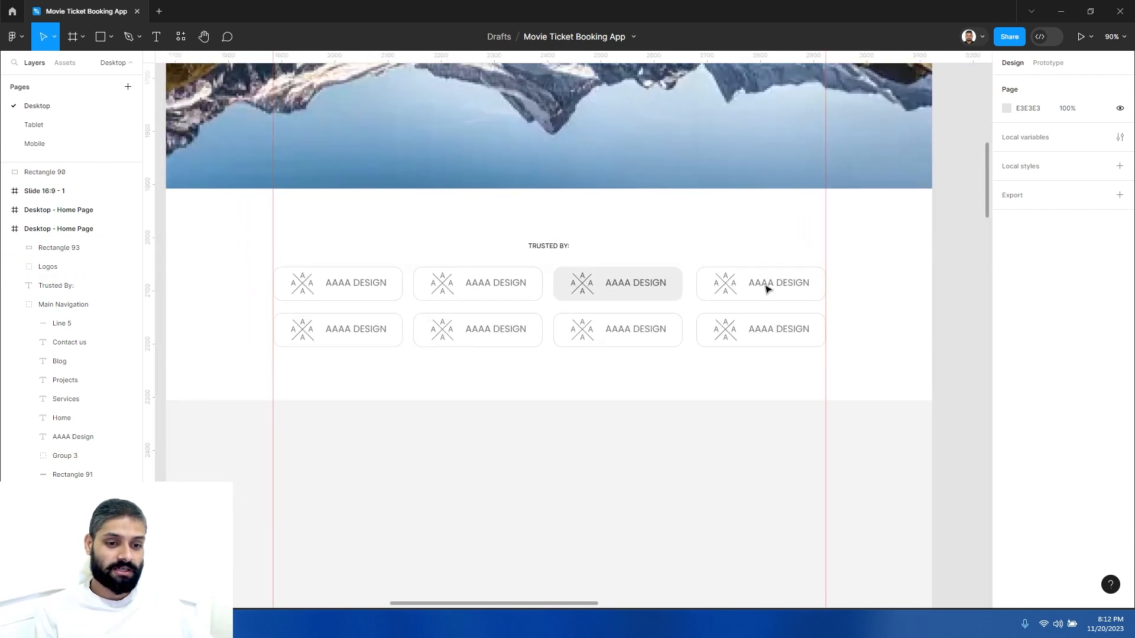
scroll(626, 446, down, 2)
scroll(624, 370, down, 3)
scroll(629, 302, down, 2)
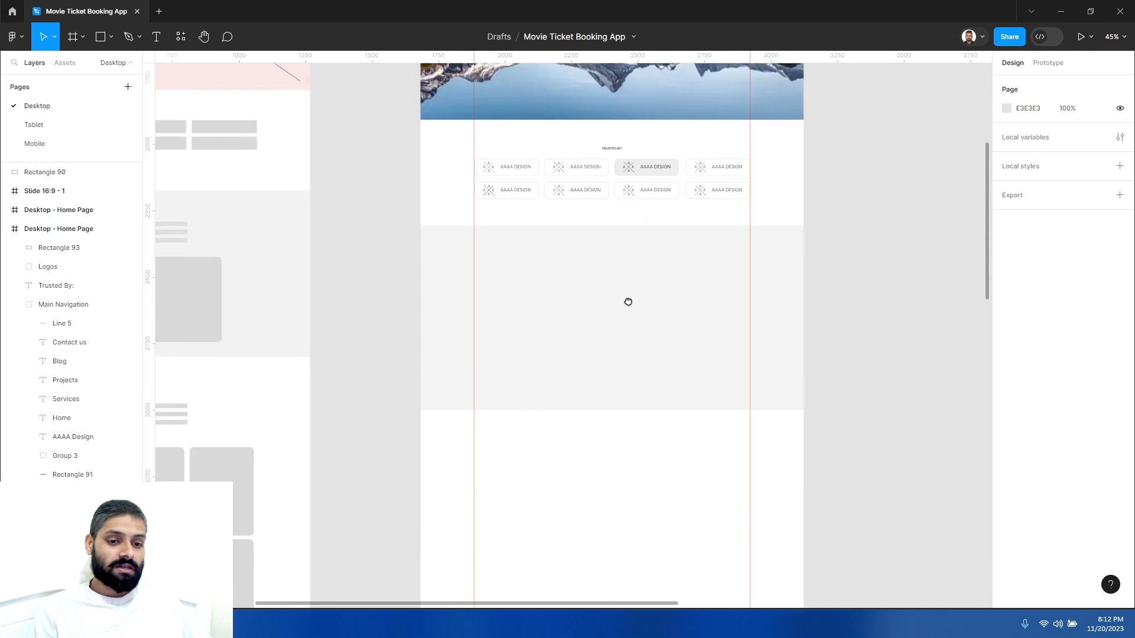
scroll(598, 297, up, 3)
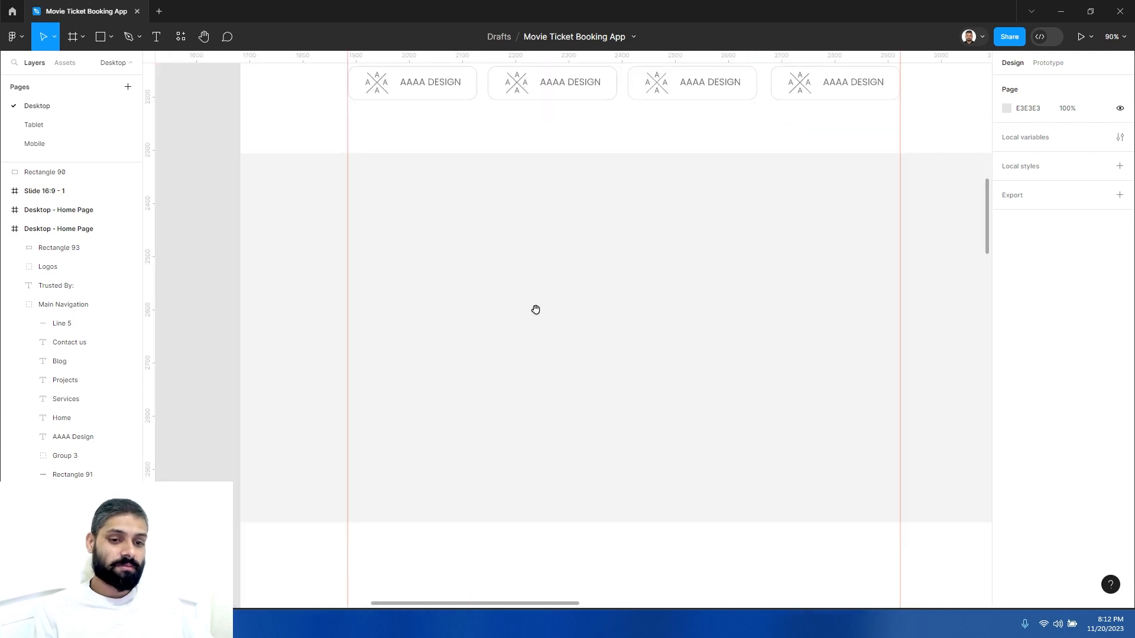
scroll(535, 310, down, 3)
scroll(558, 281, down, 1)
scroll(558, 282, right, 1)
- Lock the gray background rectangle
click(578, 243)
right_click(580, 242)
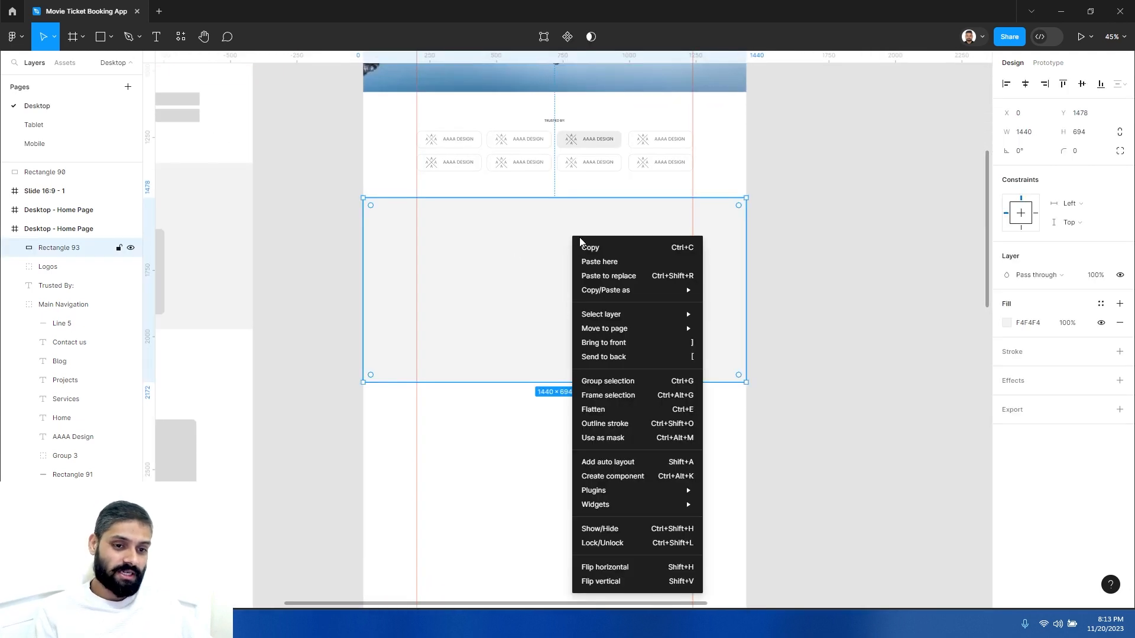
mouse_move(595, 290)
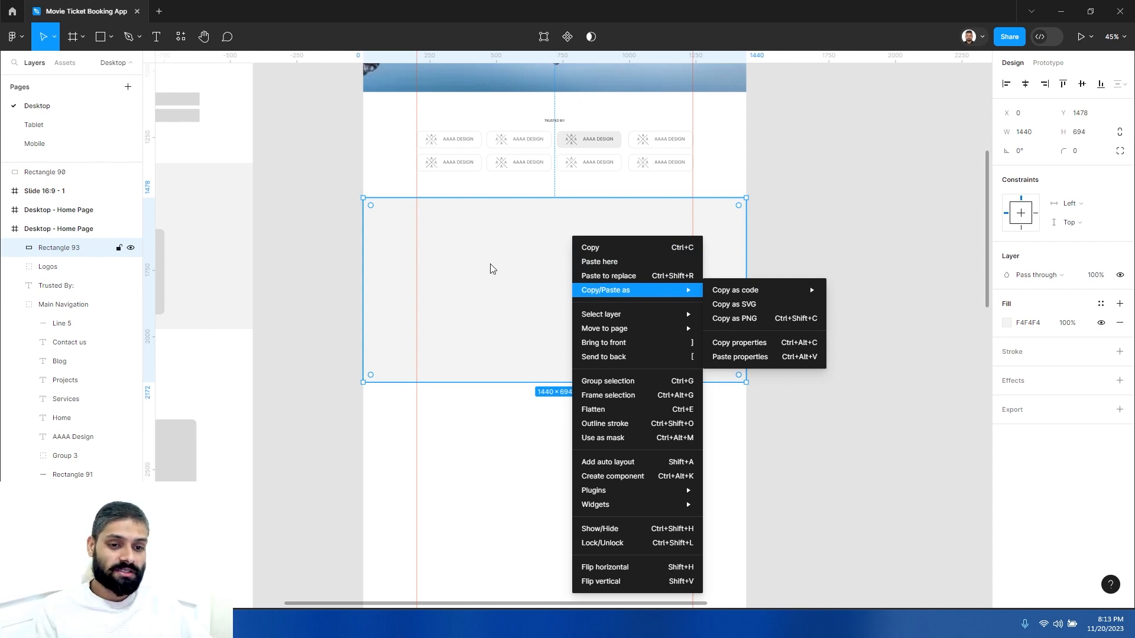
click(527, 275)
right_click(527, 274)
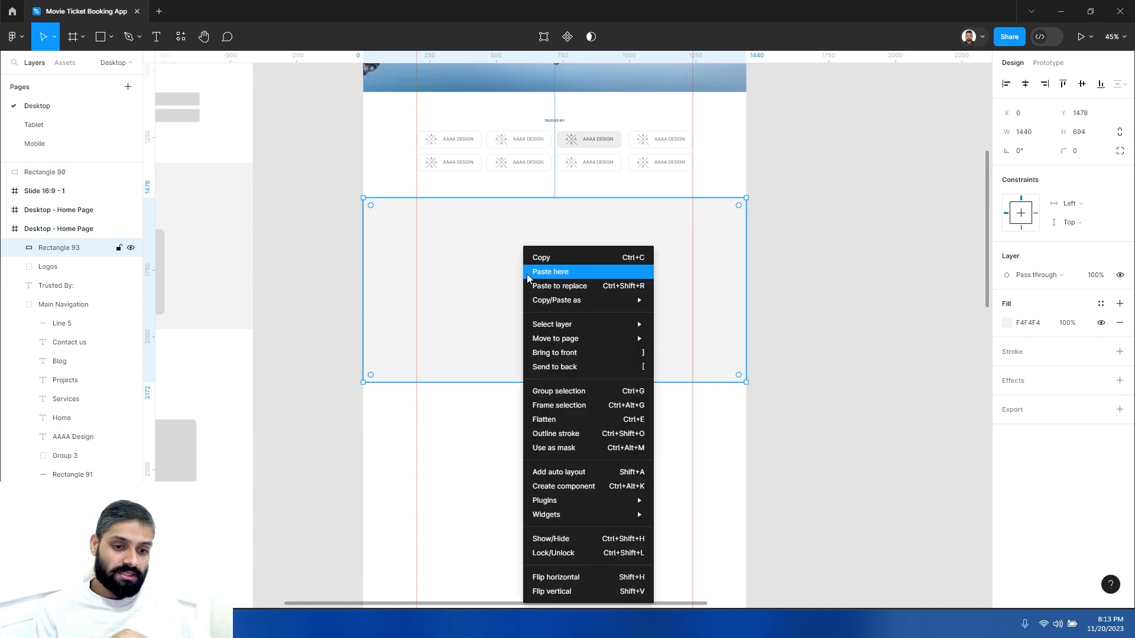
mouse_move(540, 342)
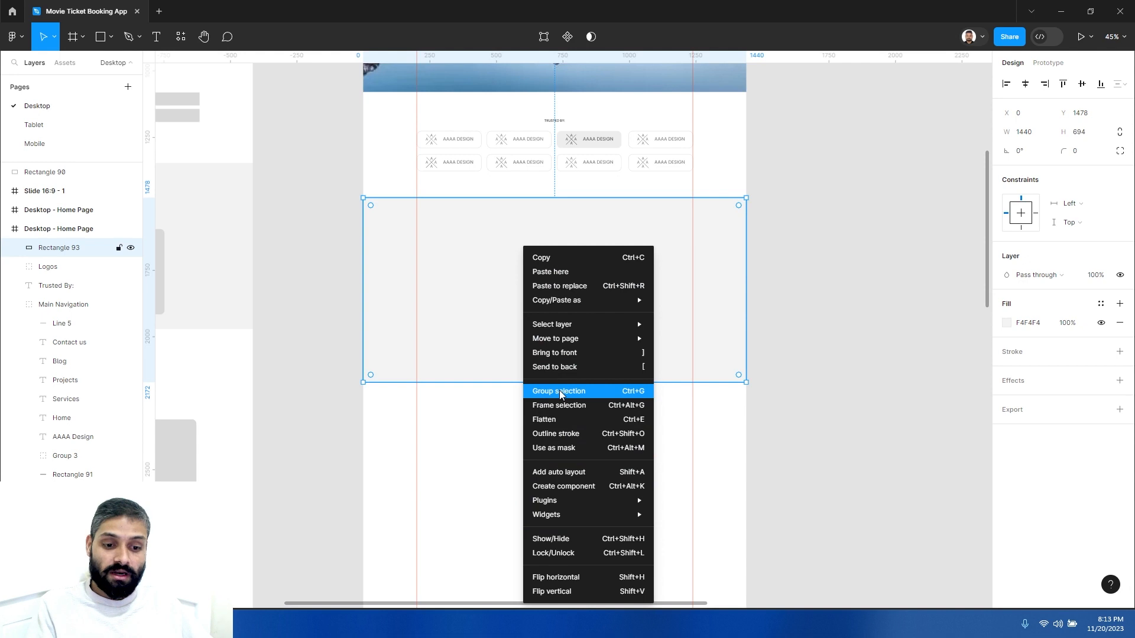
click(555, 554)
click(567, 327)
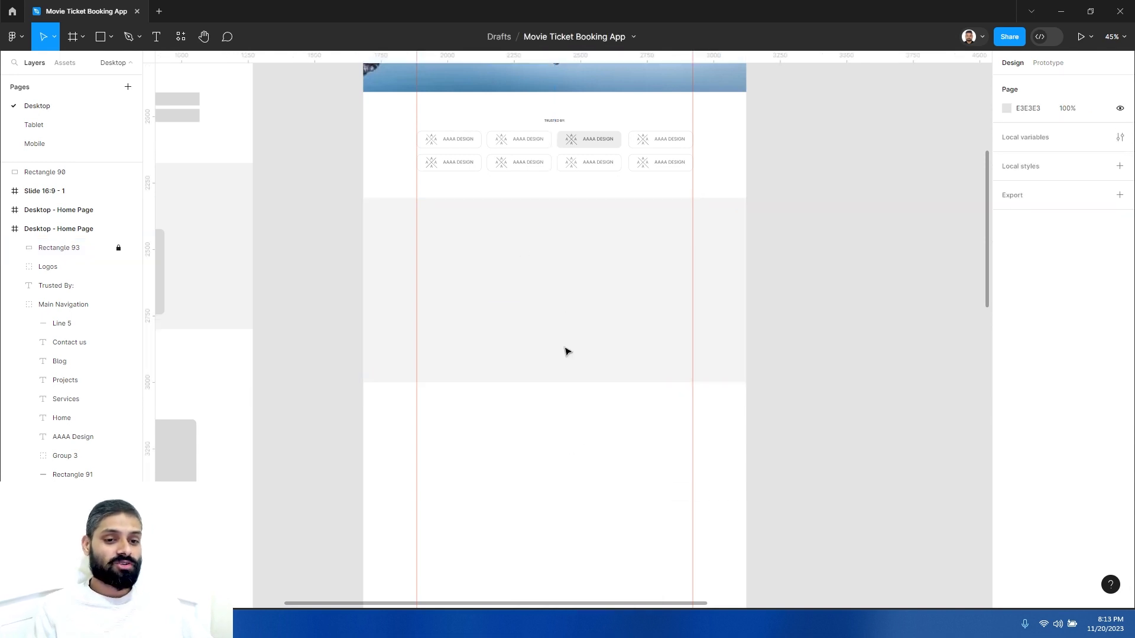
- Add an About US text label near the top of the gray section and set its font size to 18
scroll(548, 307, up, 1)
scroll(548, 307, left, 1)
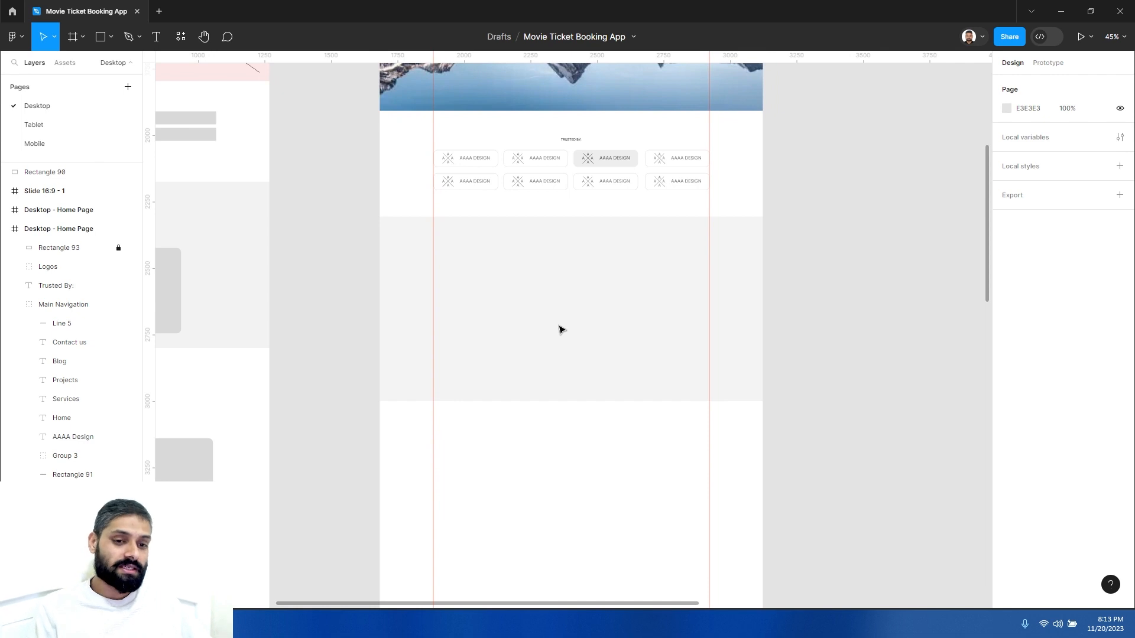
scroll(562, 294, down, 1)
scroll(562, 294, right, 1)
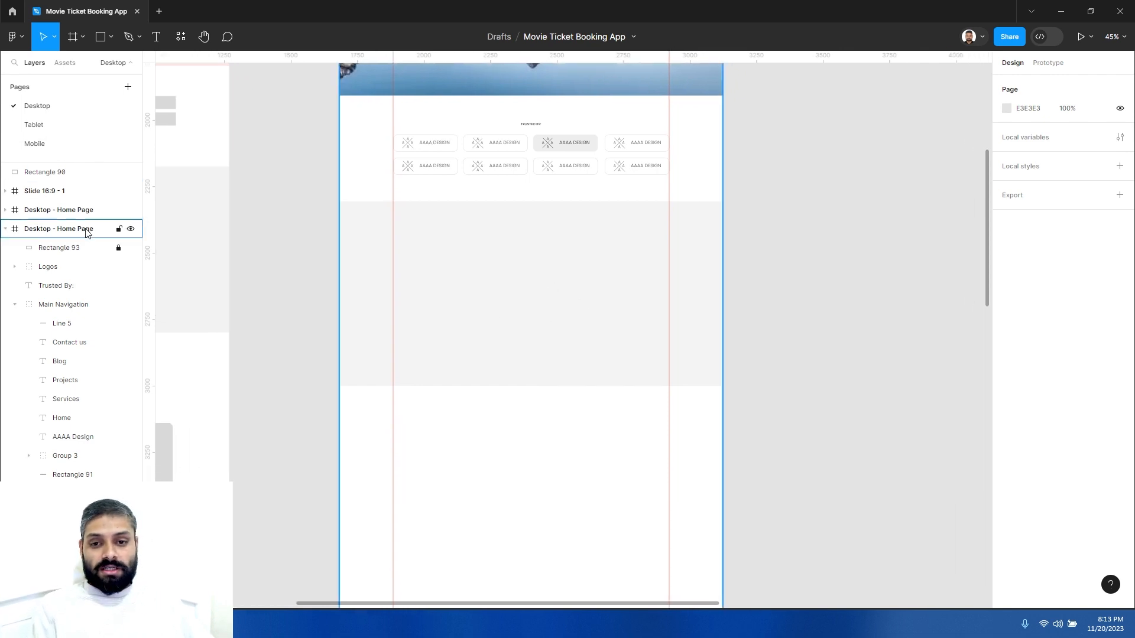
click(157, 44)
click(493, 228)
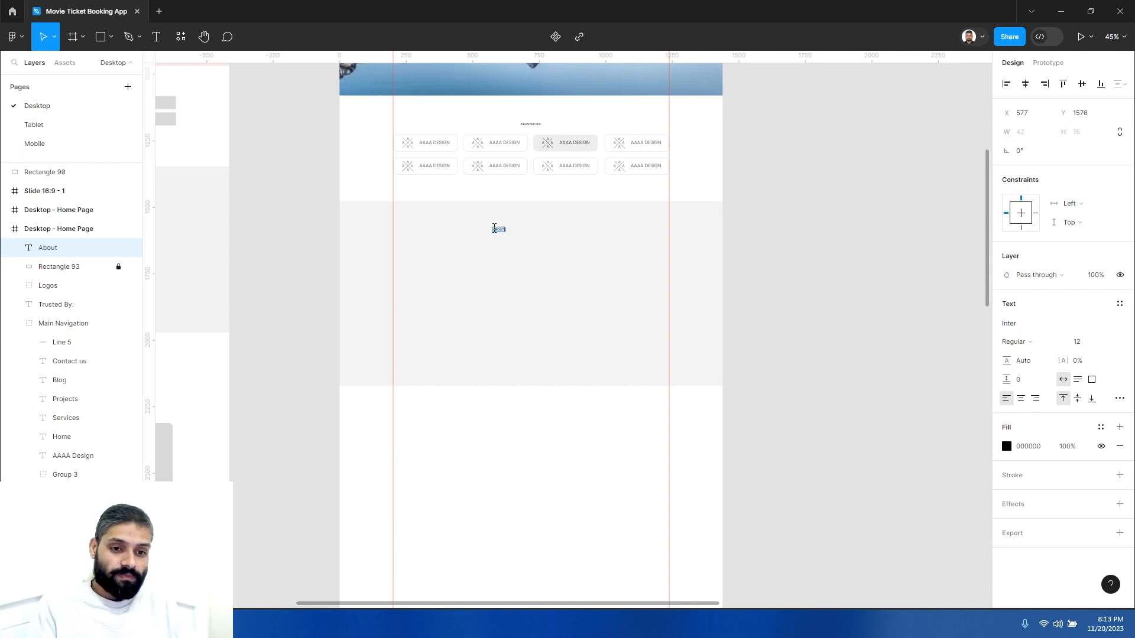
key(Escape)
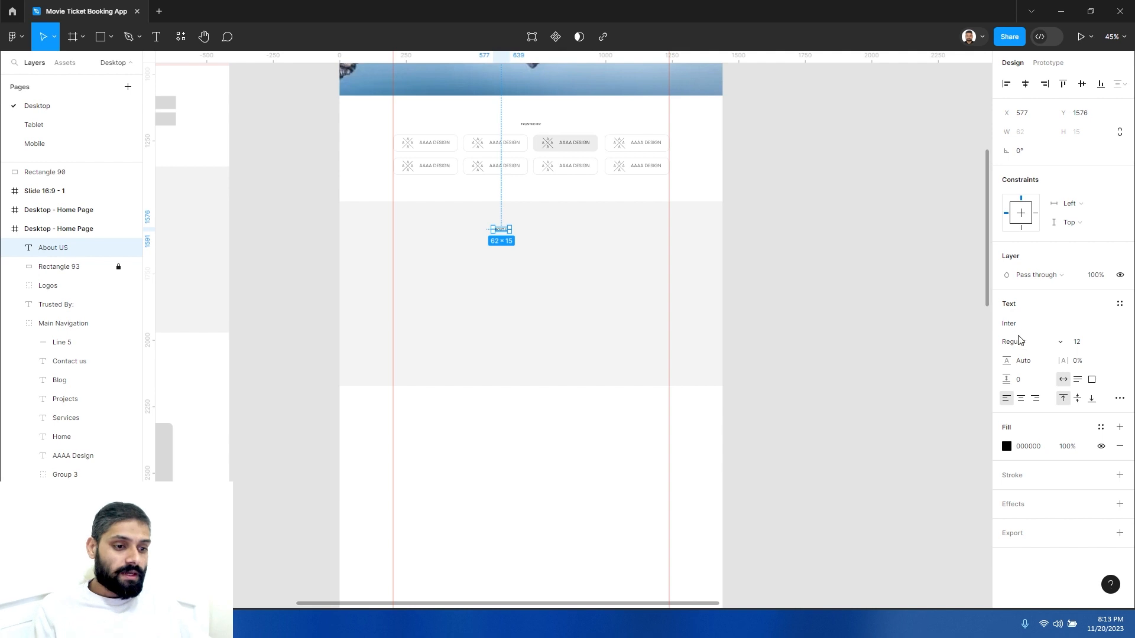
click(1088, 344)
text(18)
key(Return)
key(Escape)
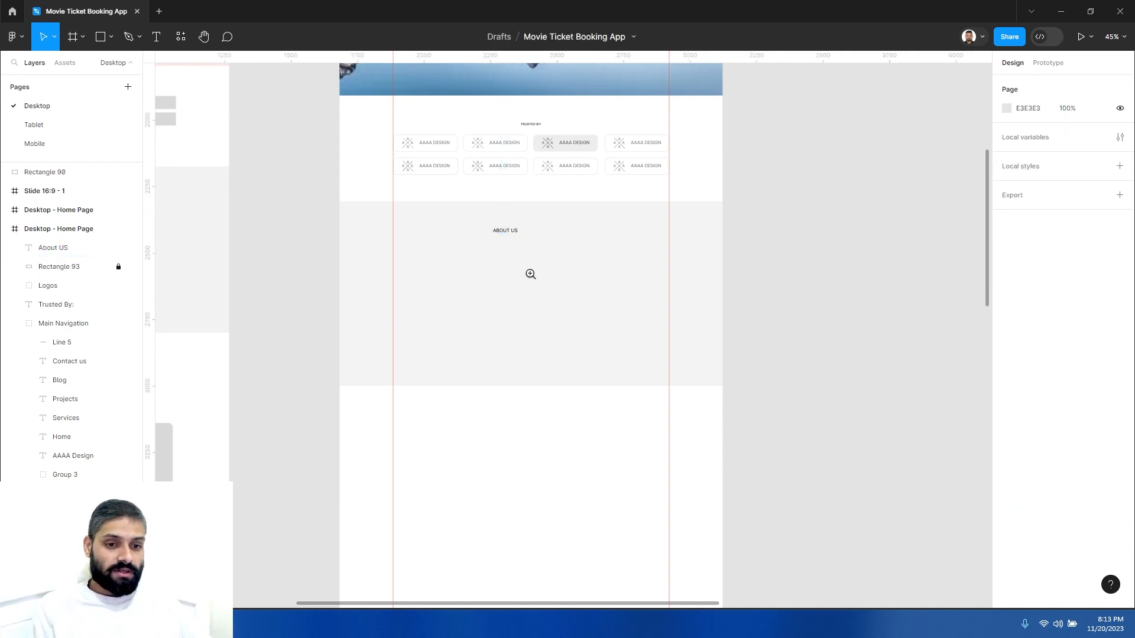
- Center the About US label horizontally within the Desktop - Home Page frame
ctrl+click(530, 274)
ctrl+click(530, 274)
drag(492, 191, 545, 302)
ctrl+alt+click(519, 275)
drag(507, 251, 542, 227)
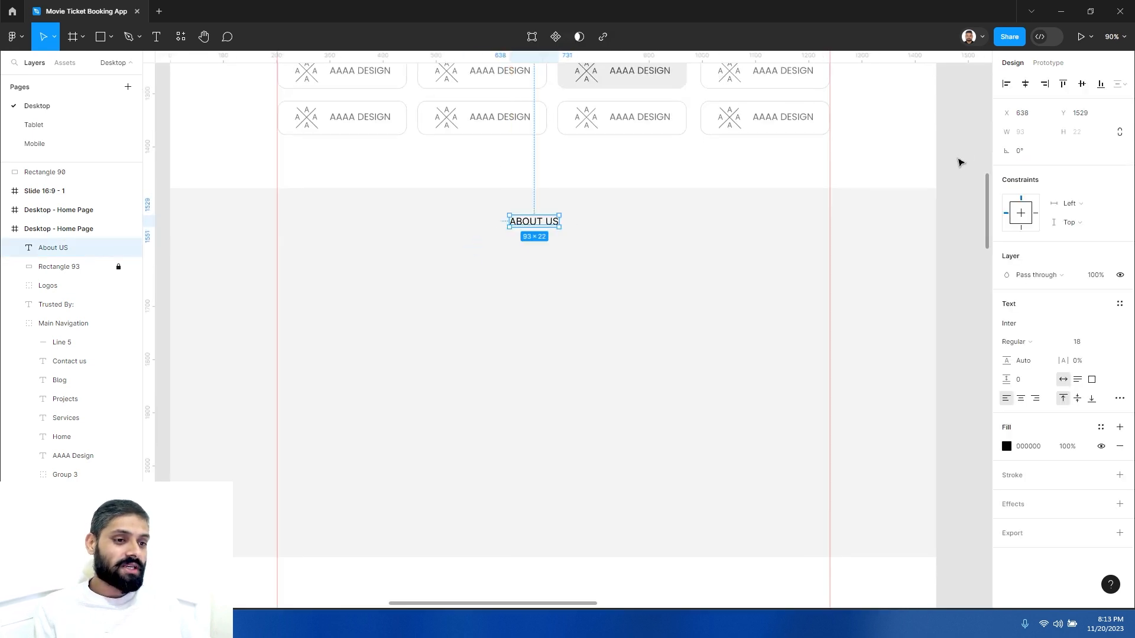
click(1025, 83)
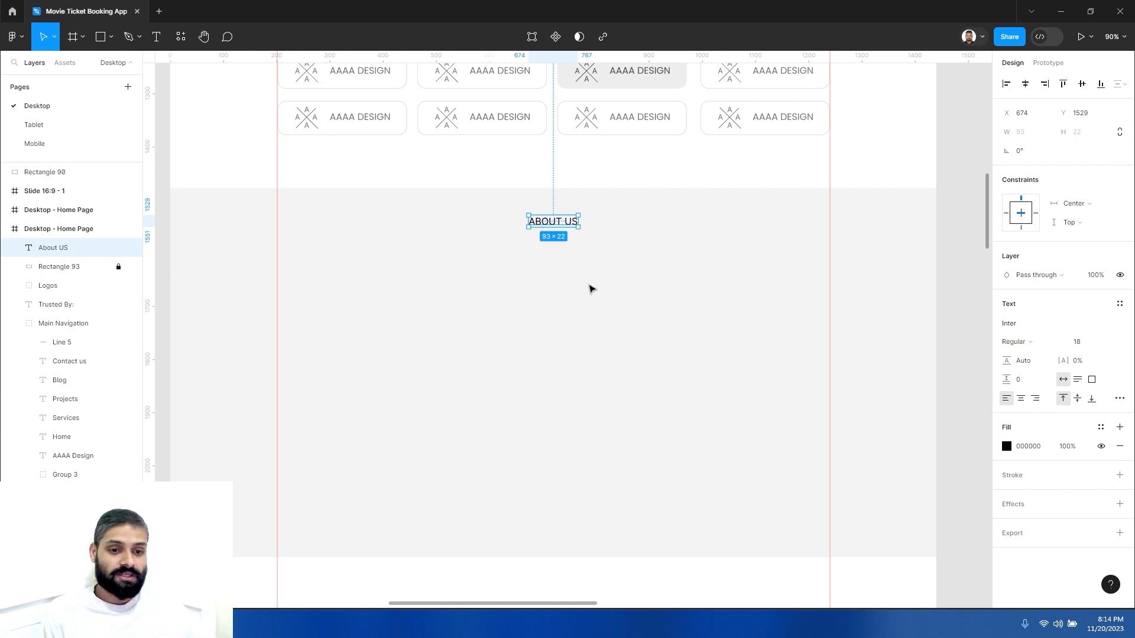
key(Escape)
alt+click(579, 287)
drag(562, 321, 568, 286)
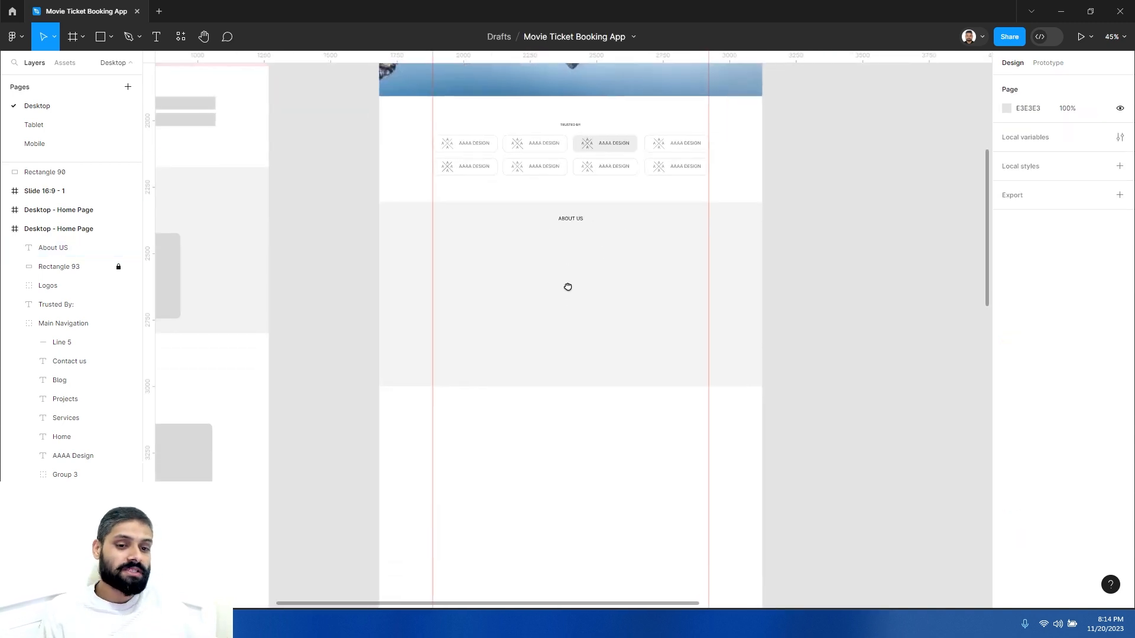
- Add an AAAA DESIGN text label in the gray section and set its font size to 32
click(581, 254)
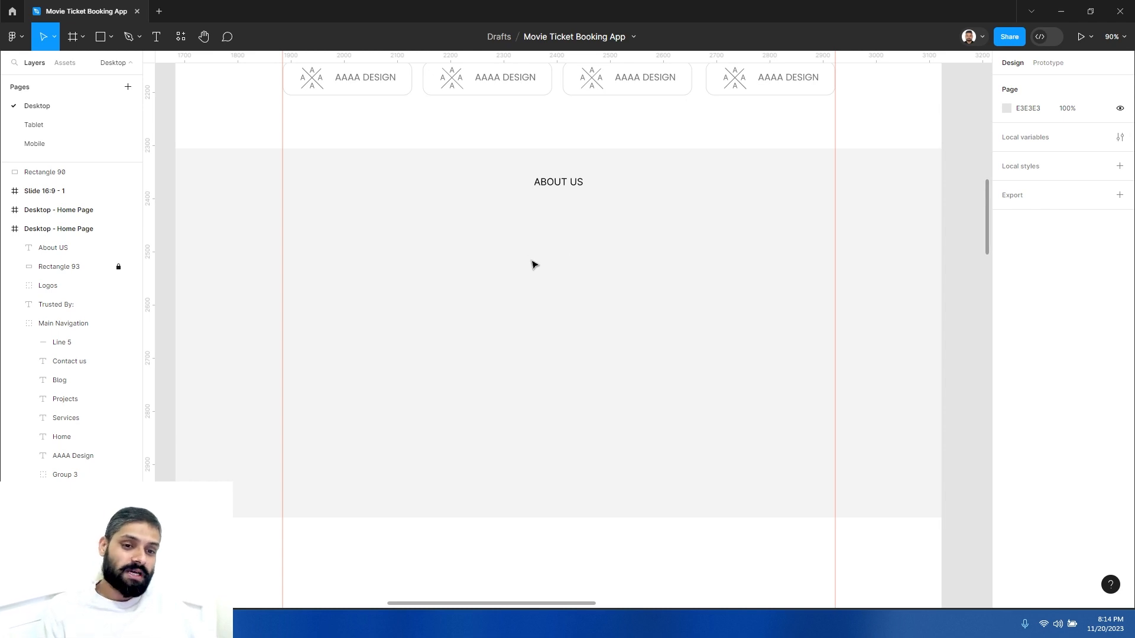
alt+click(561, 259)
drag(568, 265, 559, 288)
click(551, 266)
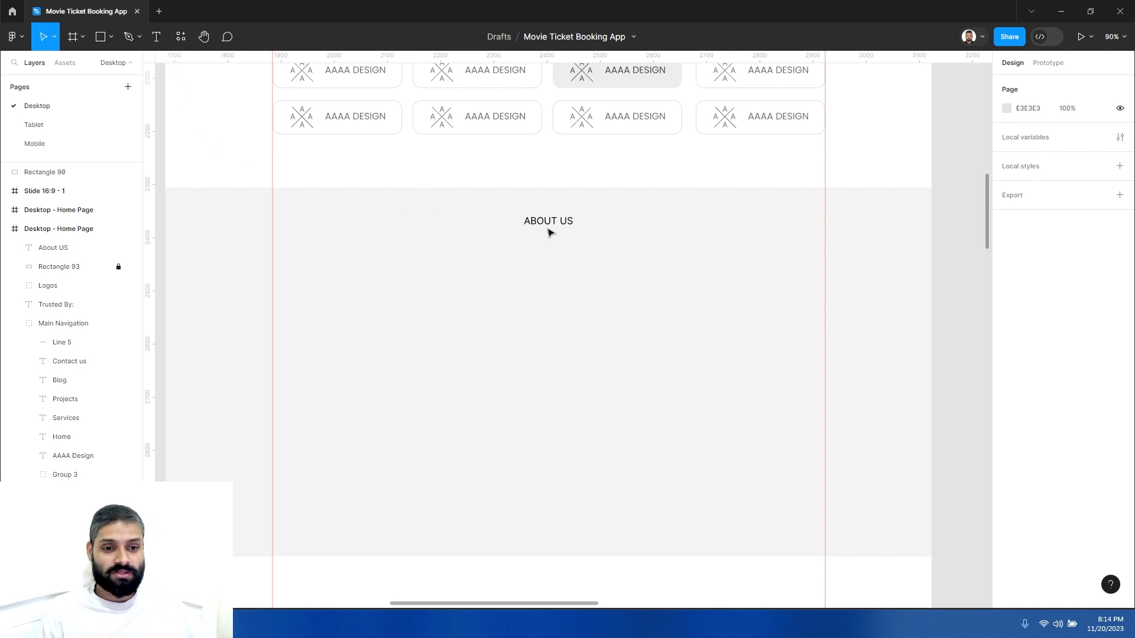
click(160, 38)
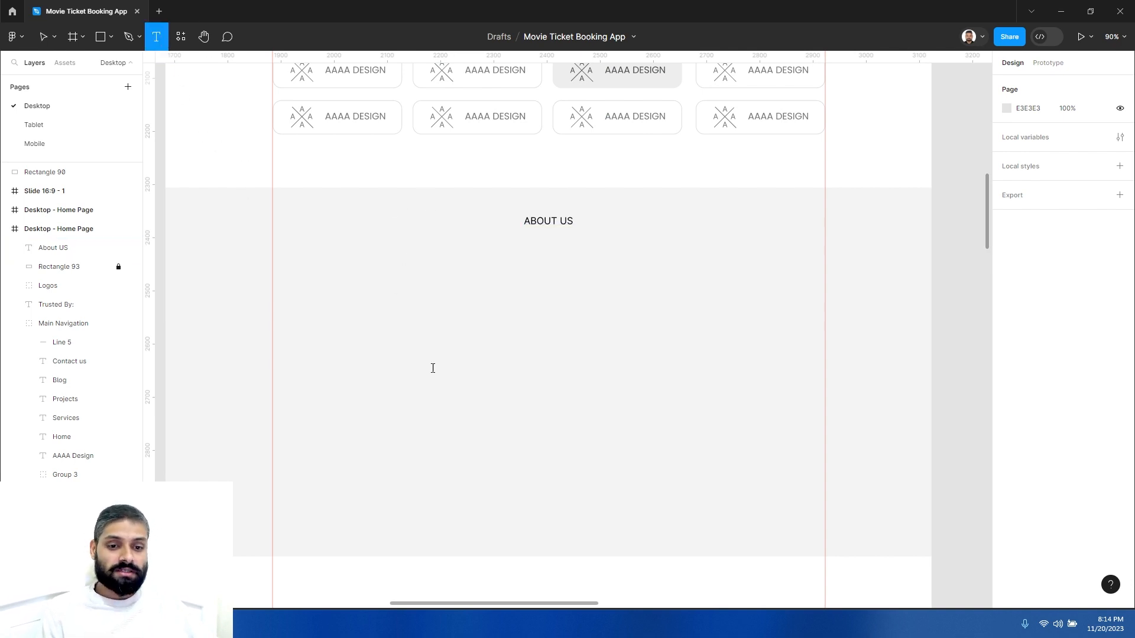
click(403, 286)
text(A)
key(Escape)
text(A)
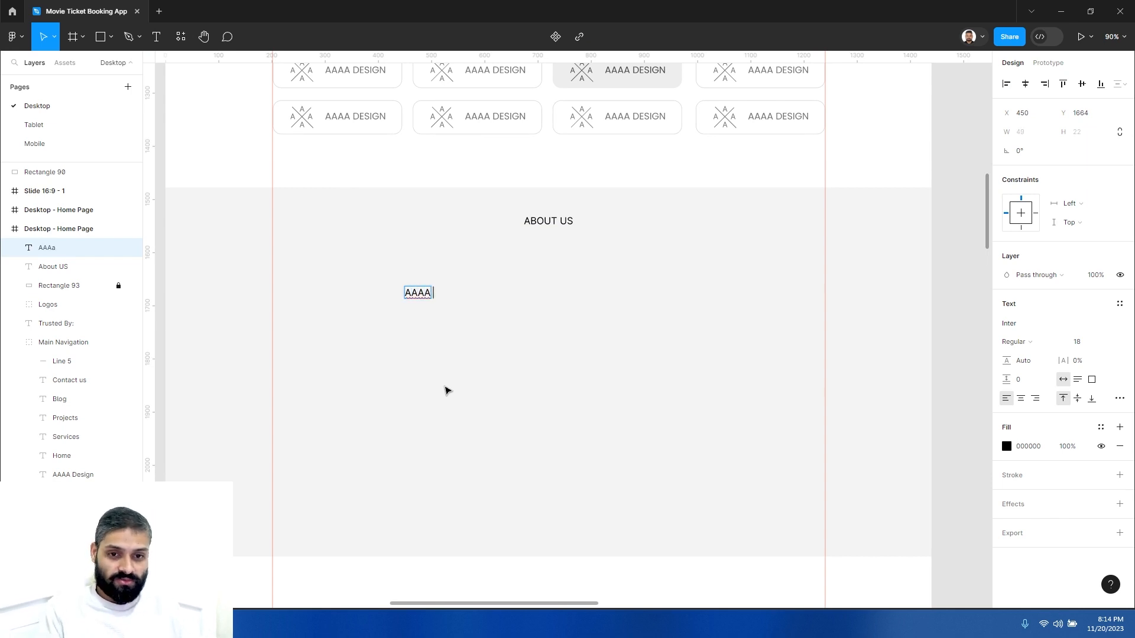
text(Aa design)
key(ctrl+a)
click(1084, 343)
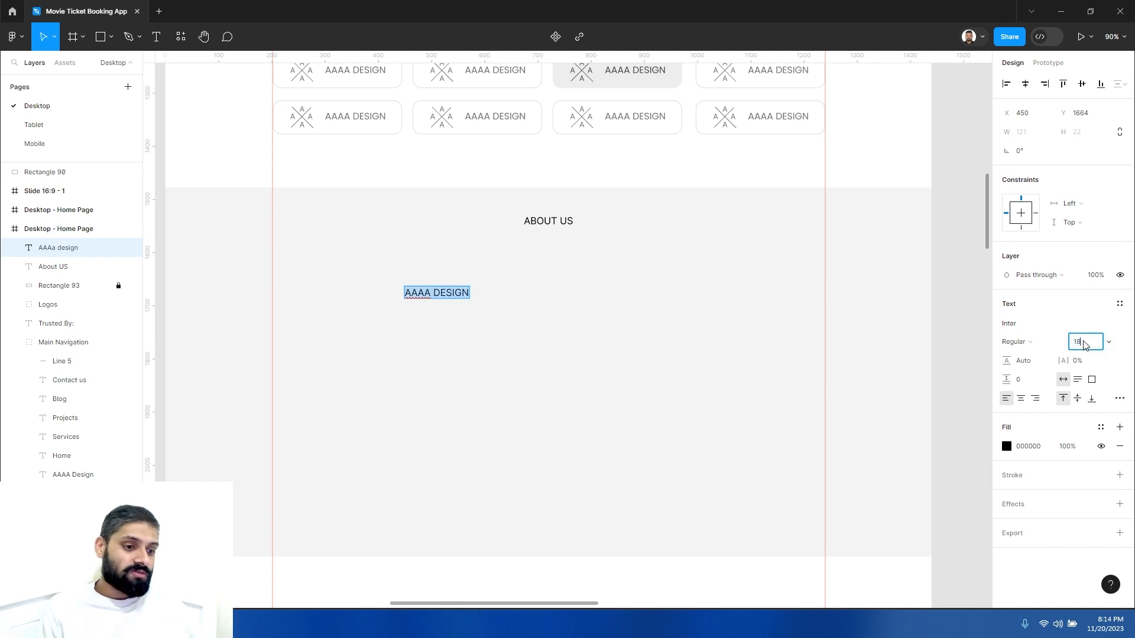
key(Return)
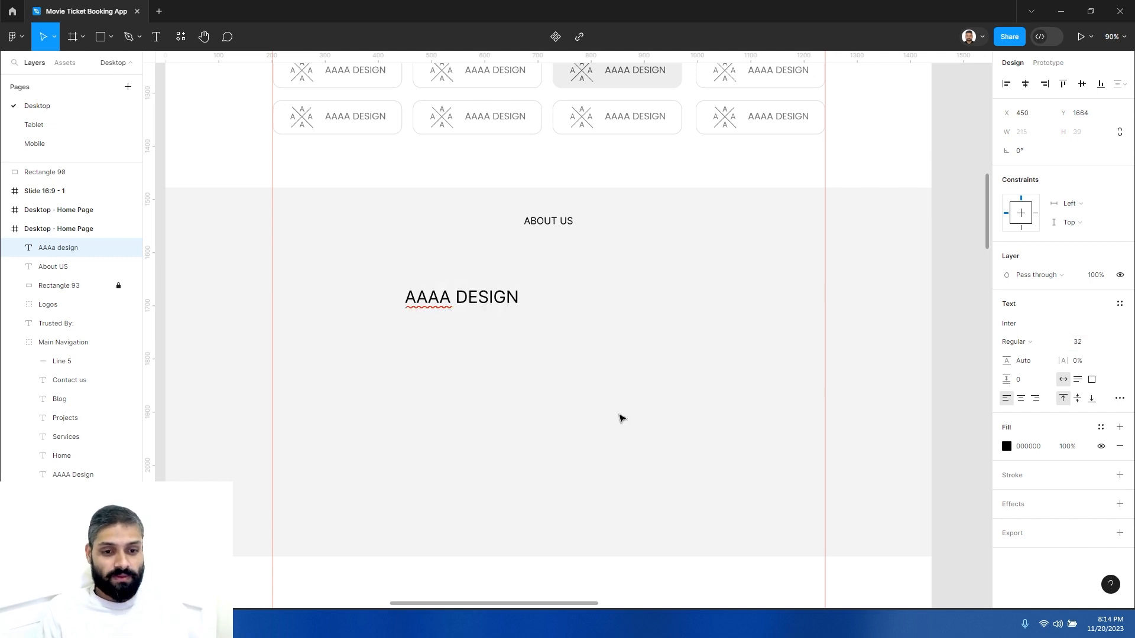
- Move the AAAA DESIGN heading centered just below the About US label and make it Bold
click(485, 328)
drag(480, 301, 567, 255)
click(1014, 341)
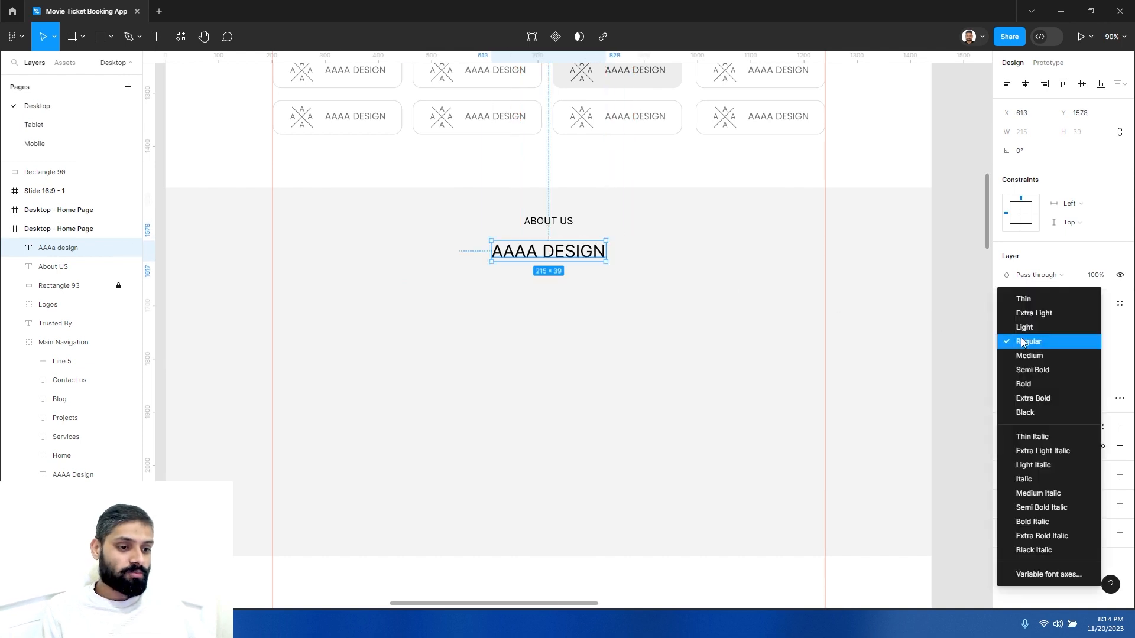
click(1023, 381)
drag(582, 260, 585, 254)
click(580, 292)
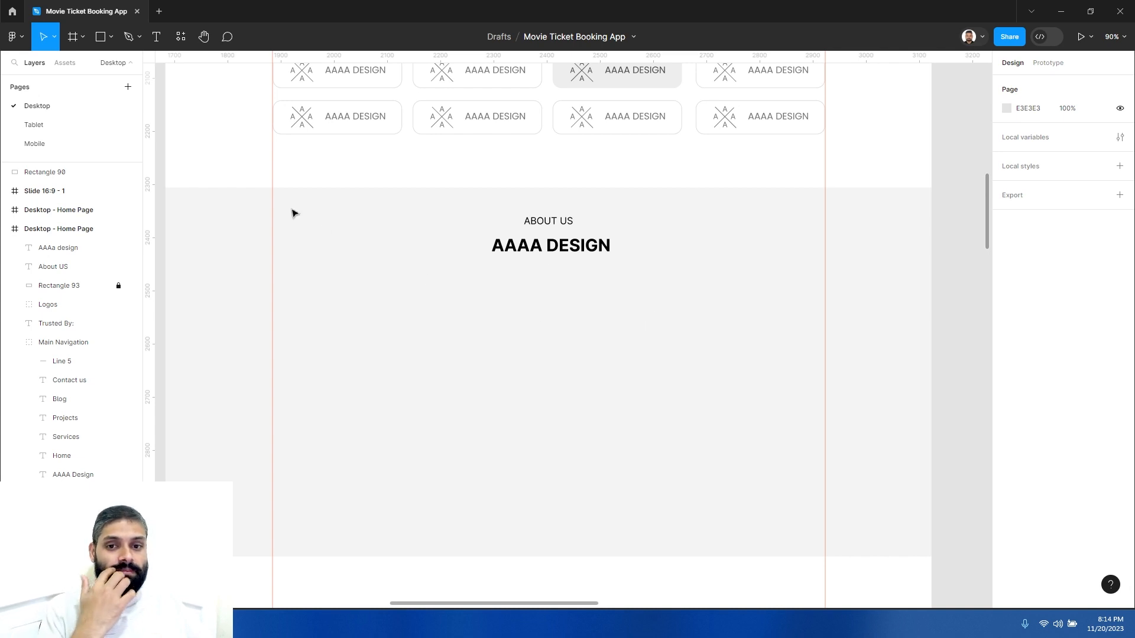
click(181, 37)
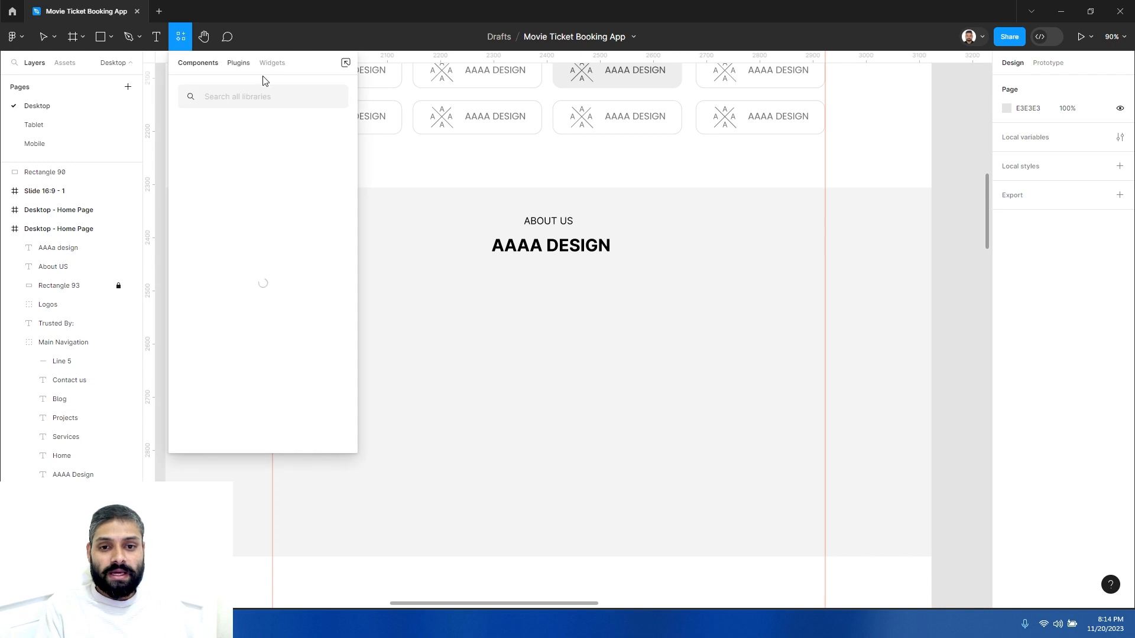
click(238, 64)
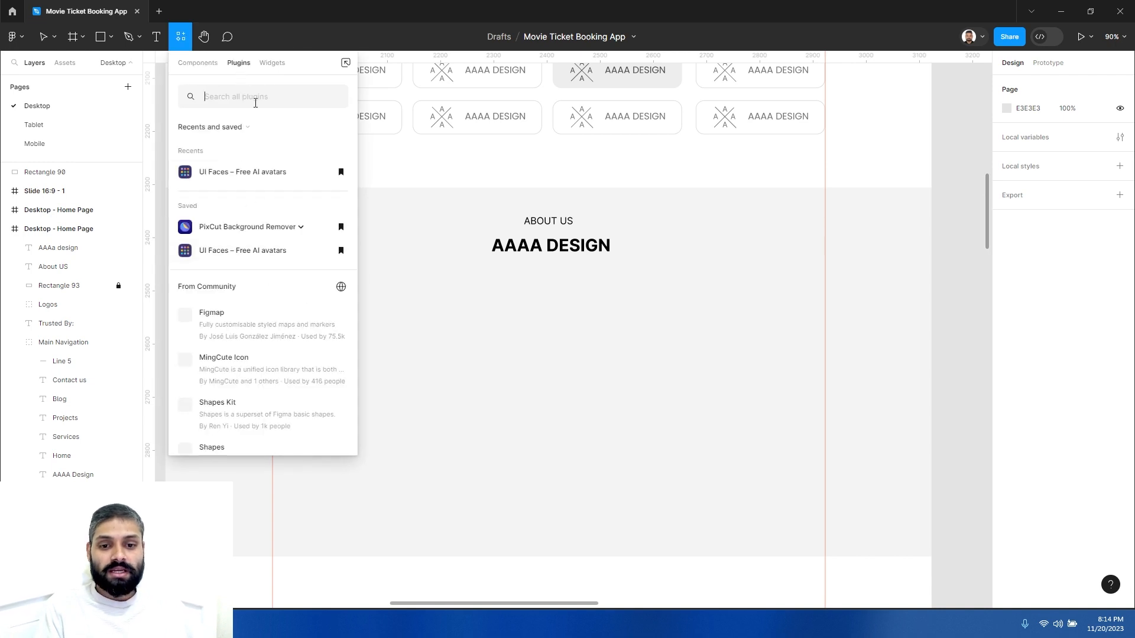
scroll(273, 382, down, 5)
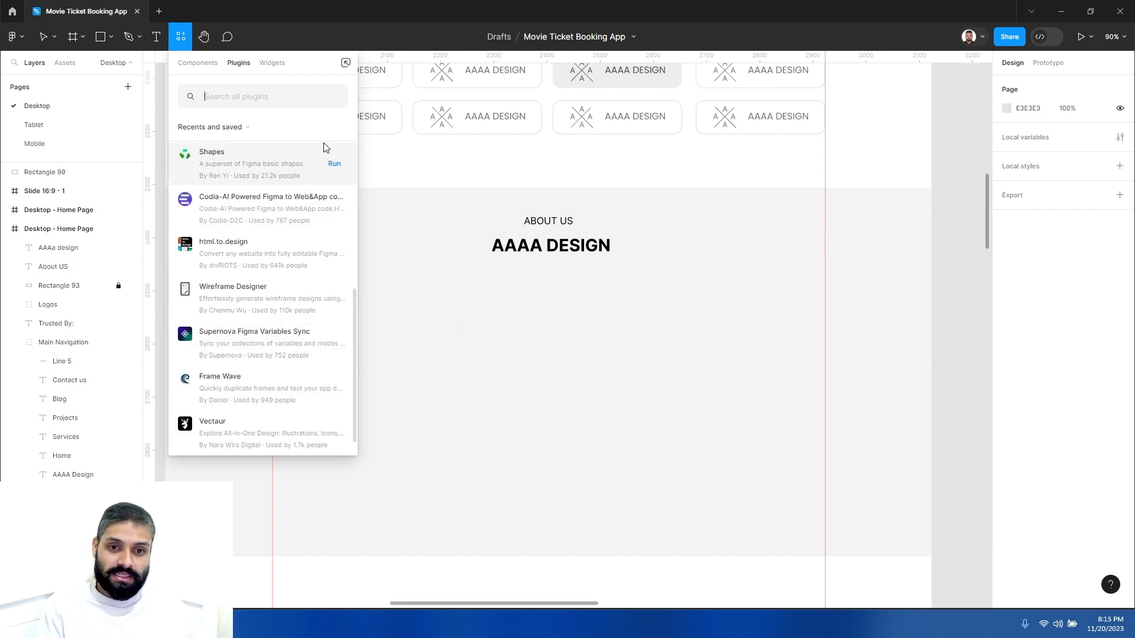
scroll(331, 242, up, 5)
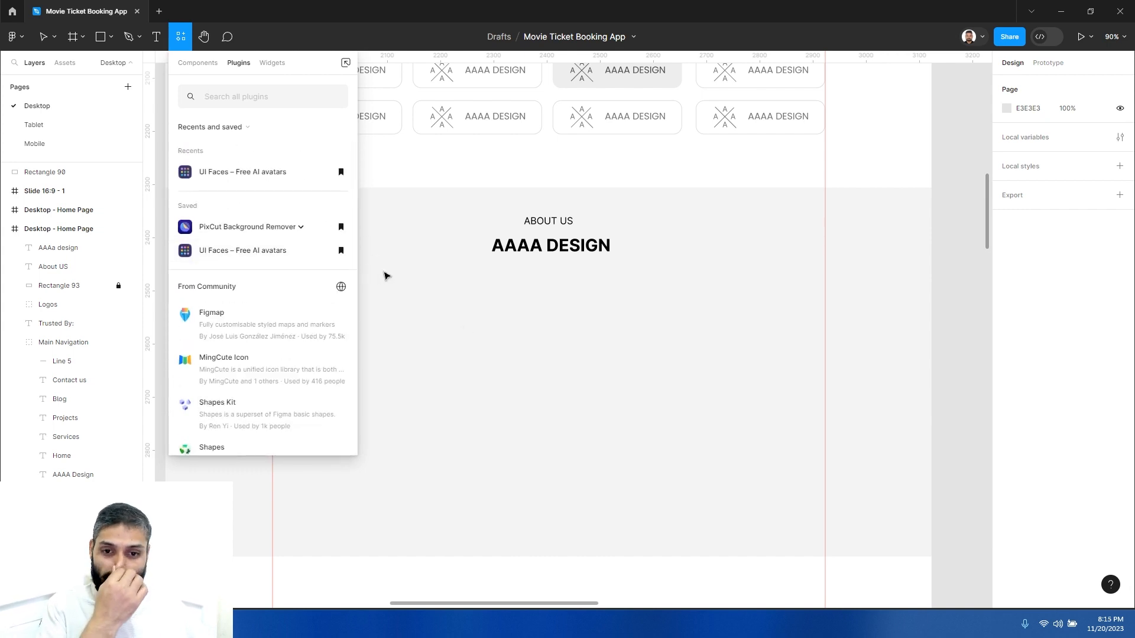
click(408, 319)
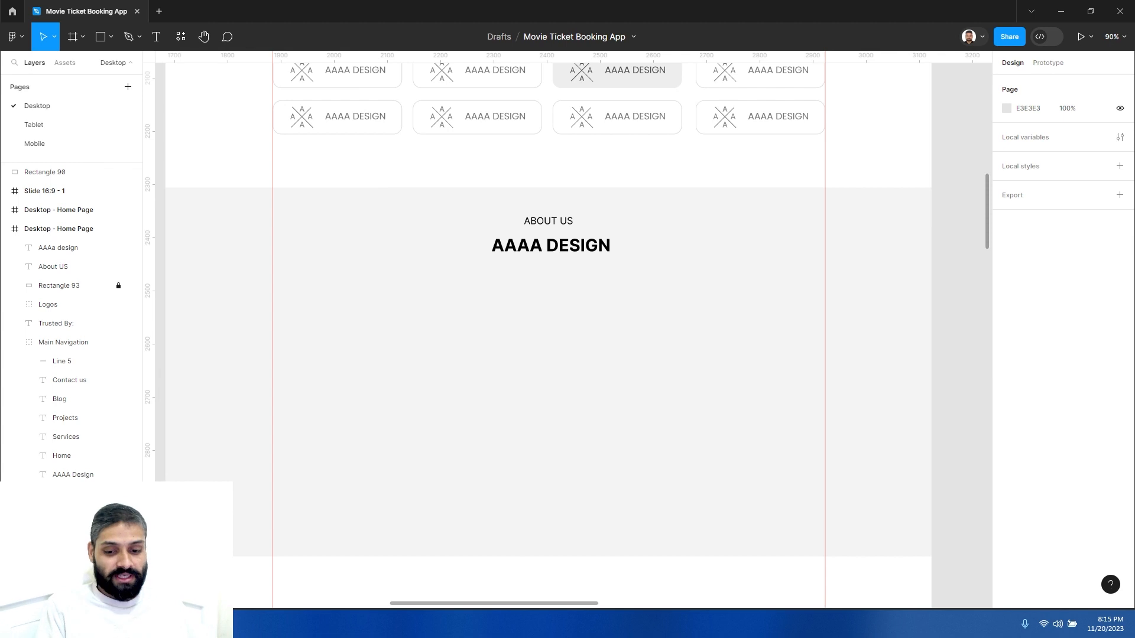
- Switch to the web browser, search for lorem ipsum and open the lipsum.com result
click(118, 624)
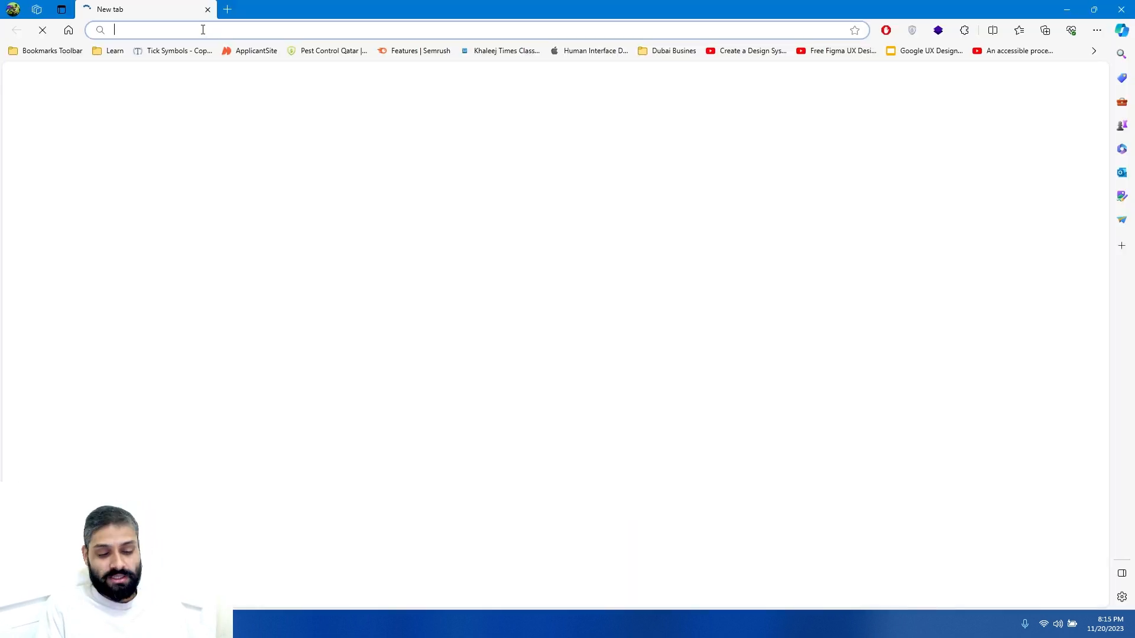
text(lorem ipsum)
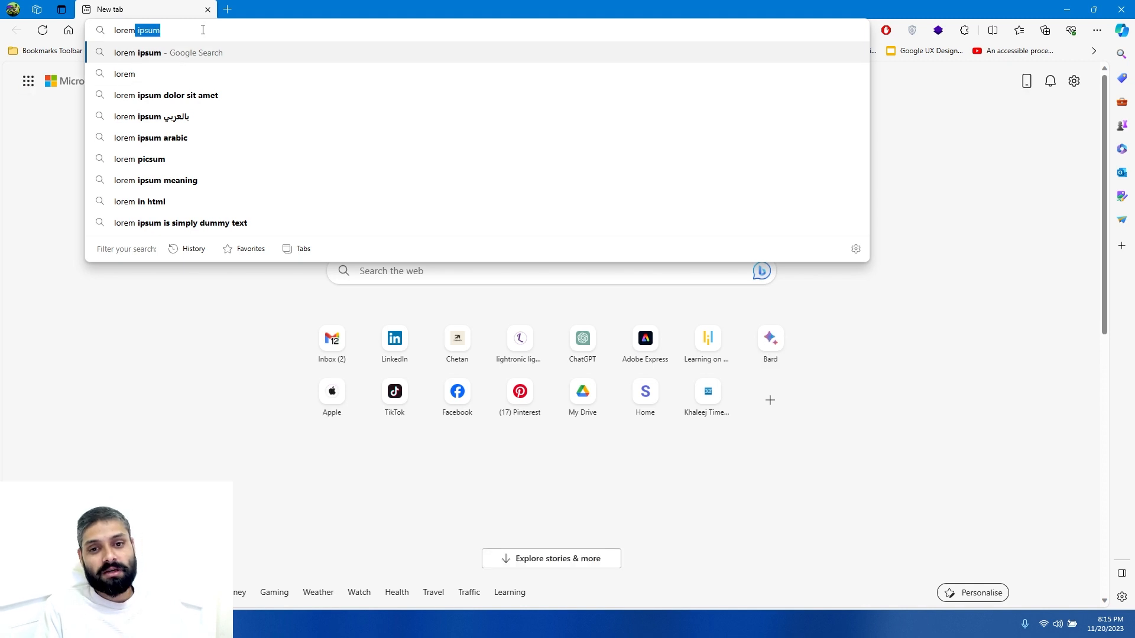
key(Return)
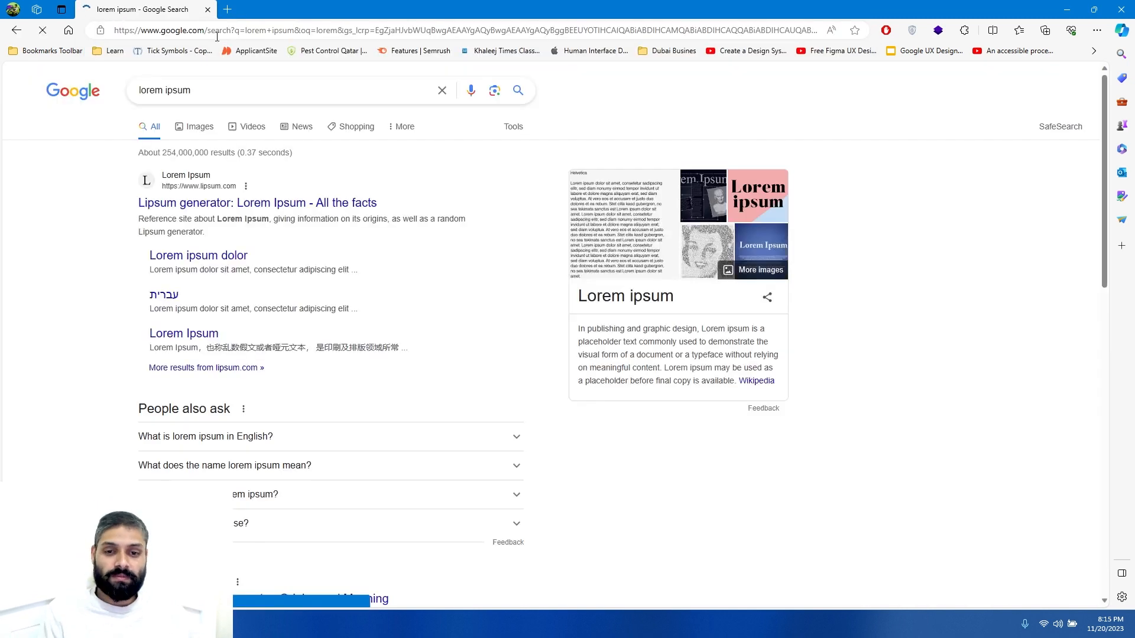
click(190, 204)
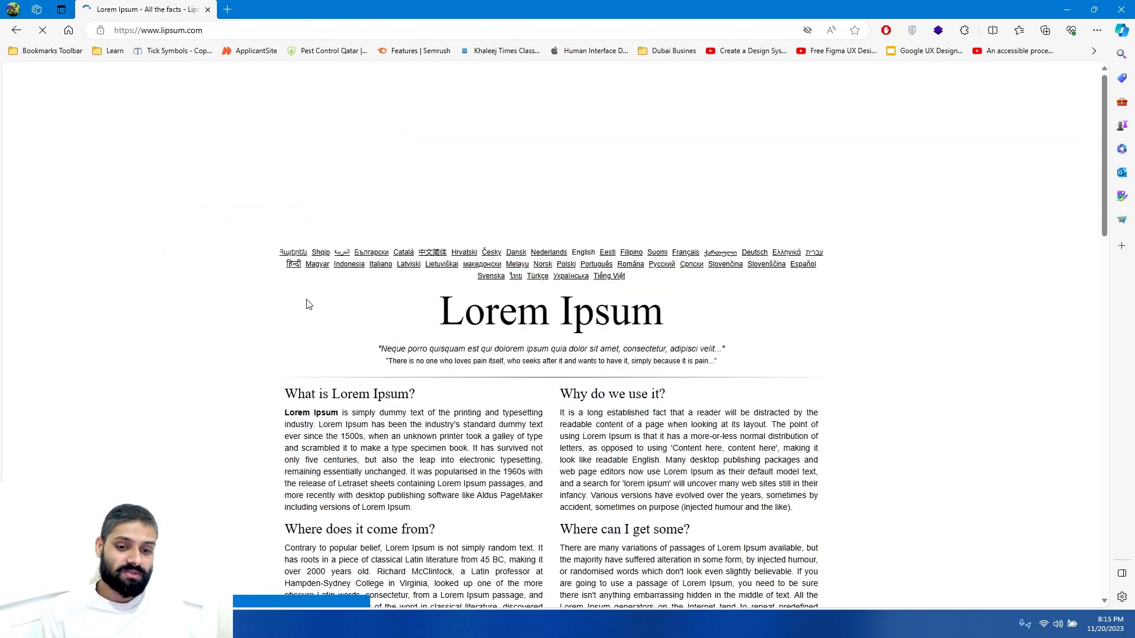
- Dismiss the ad notice and pause the ad blocker once on lipsum.com
scroll(287, 308, down, 3)
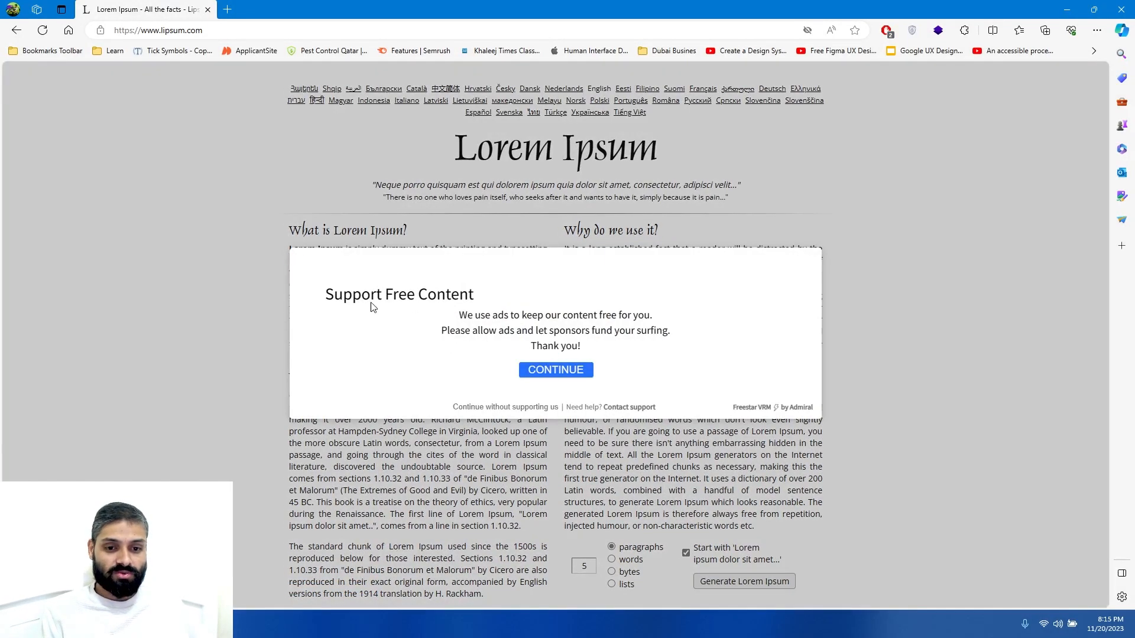
click(556, 370)
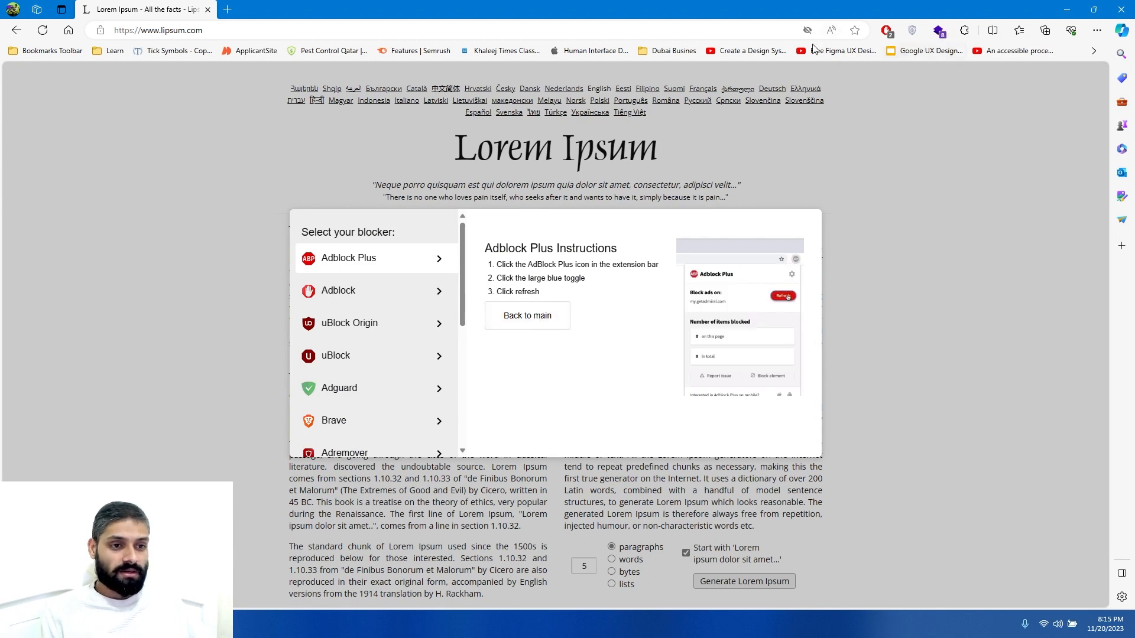
click(884, 30)
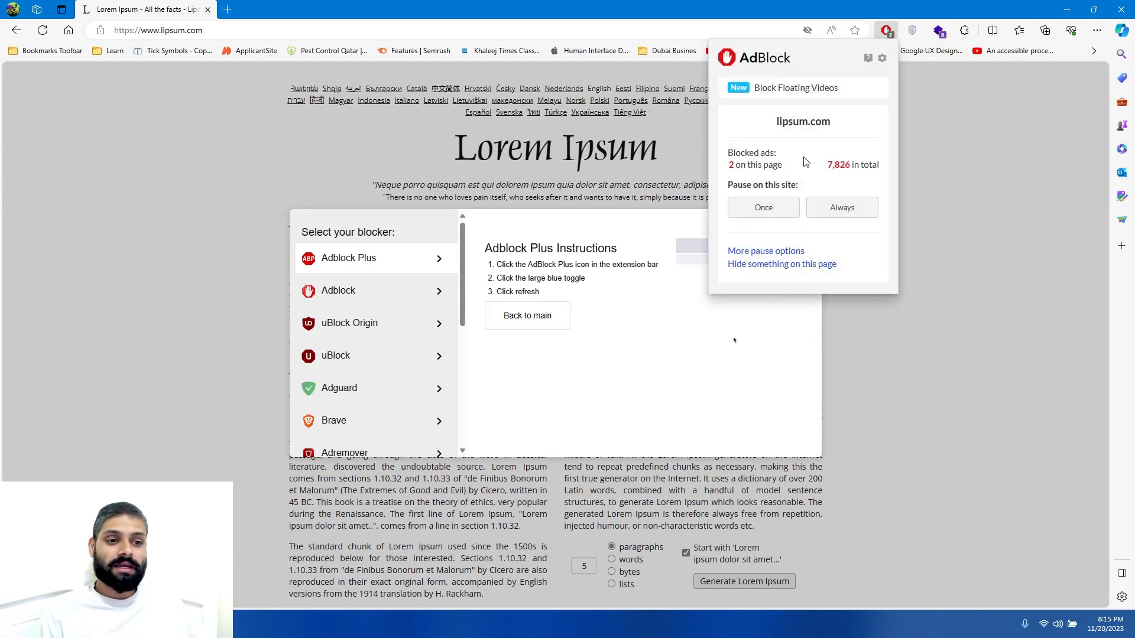
click(777, 216)
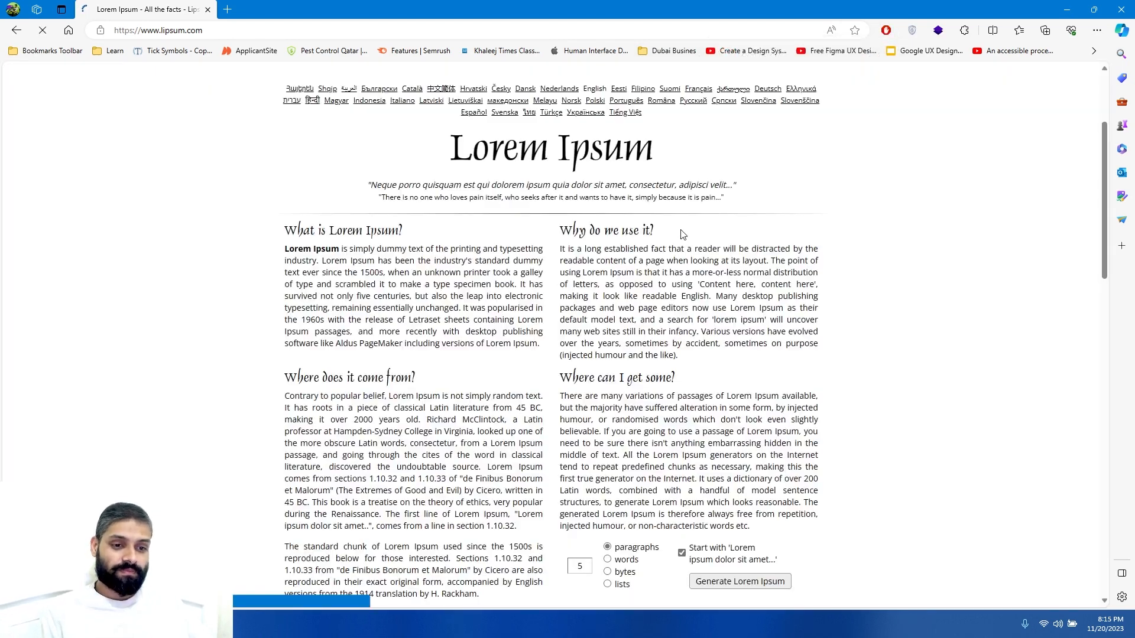
- Copy the opening sentences of the What is Lorem Ipsum? paragraph
drag(285, 249, 427, 296)
right_click(405, 273)
click(423, 280)
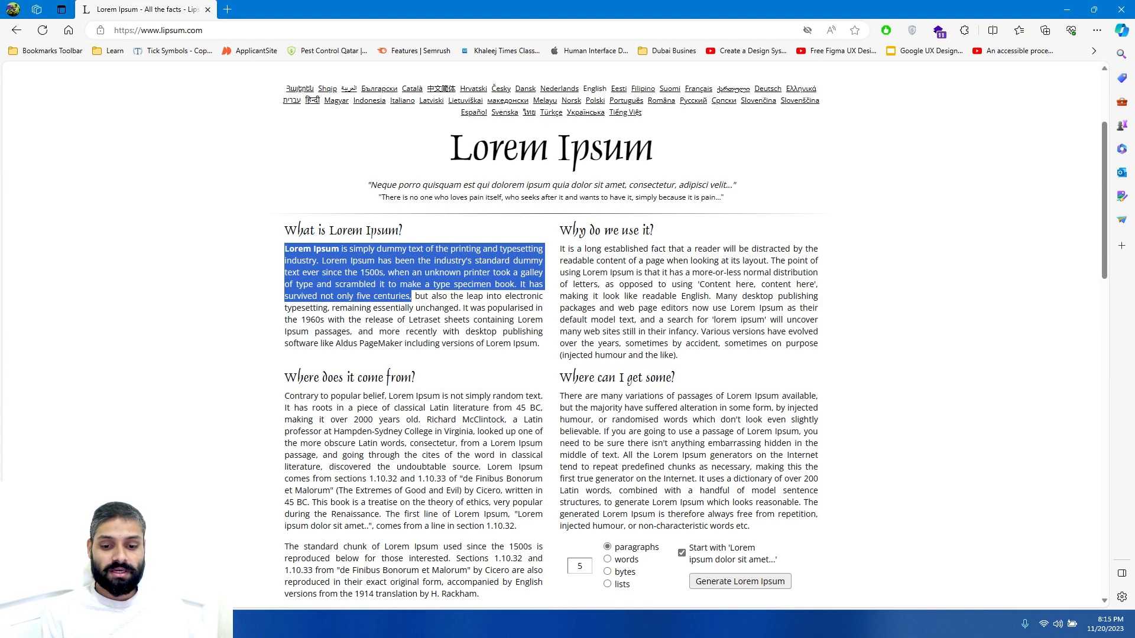
- Switch back to Figma and paste the copied text into a new text box about 933 × 207 below the heading
key(alt+Tab)
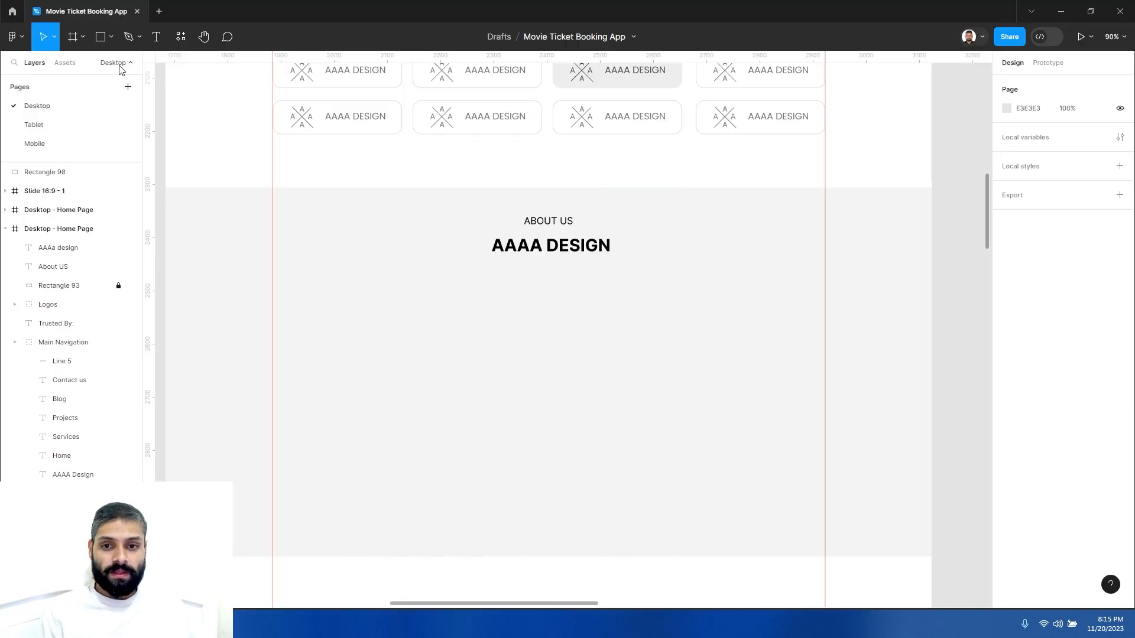
click(163, 42)
drag(288, 278, 784, 388)
key(ctrl+v)
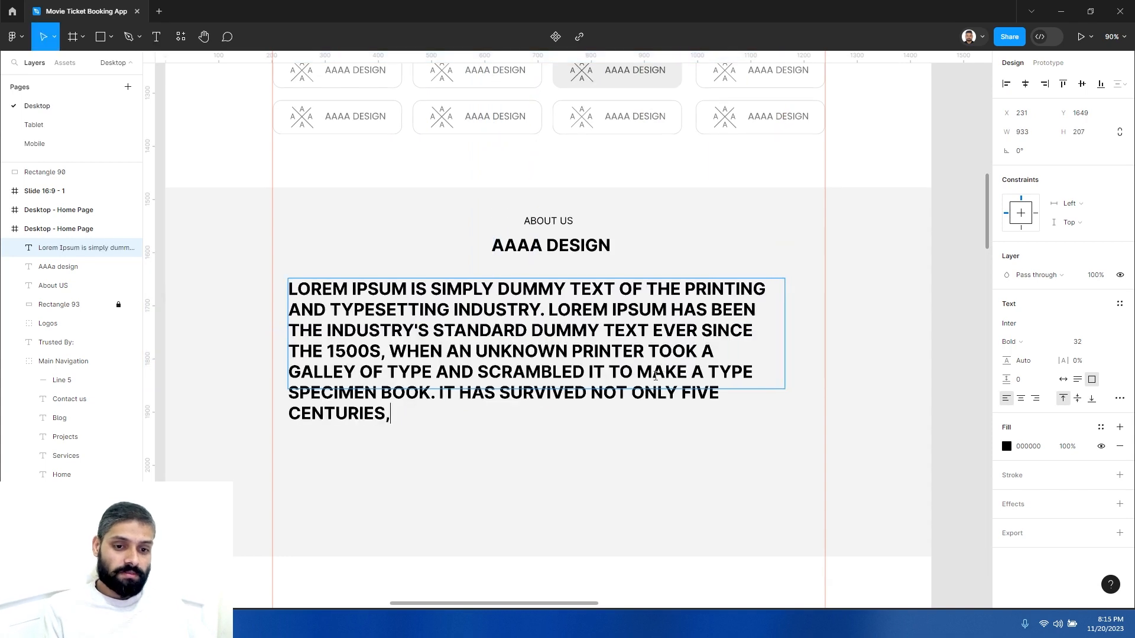
- Set the pasted paragraph to Regular weight, font size 12, with no letter case transform
key(ctrl+a)
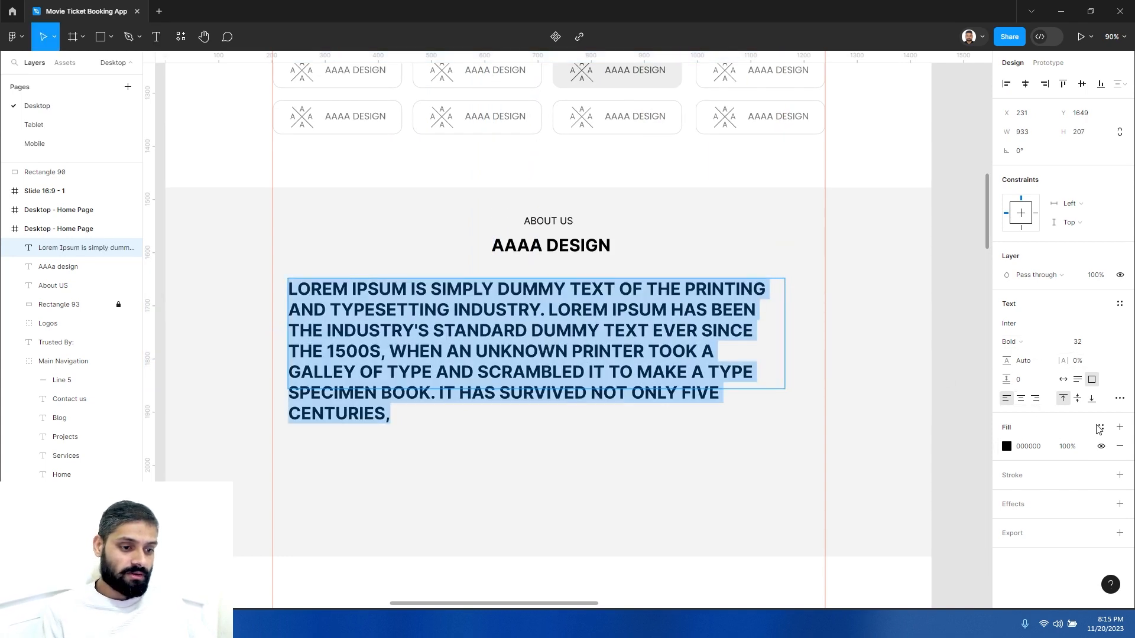
click(1119, 398)
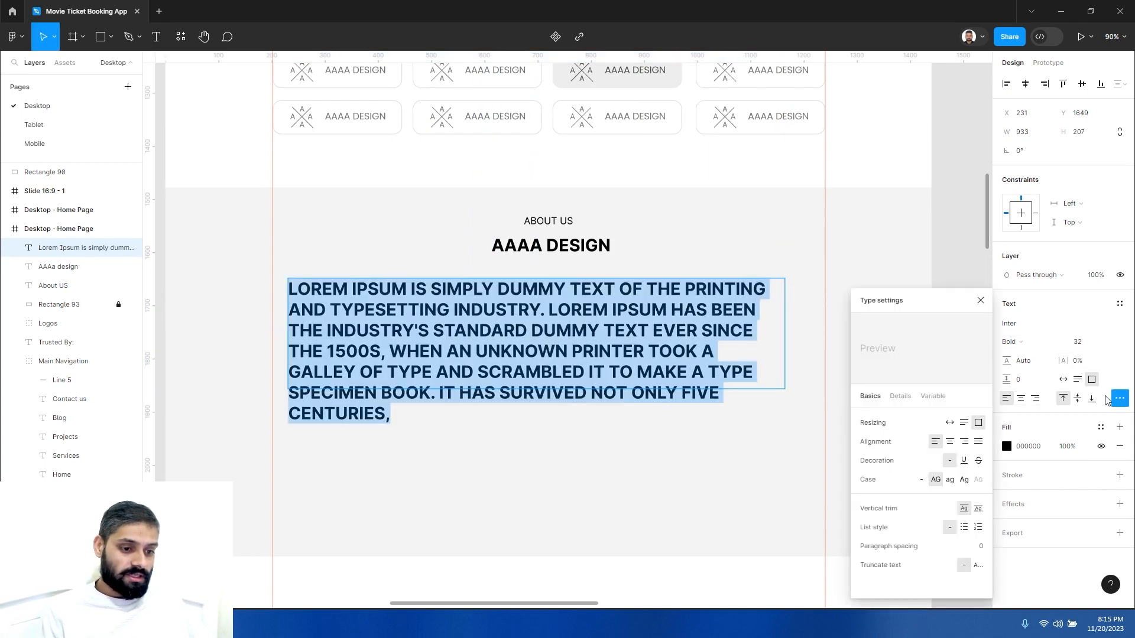
click(935, 481)
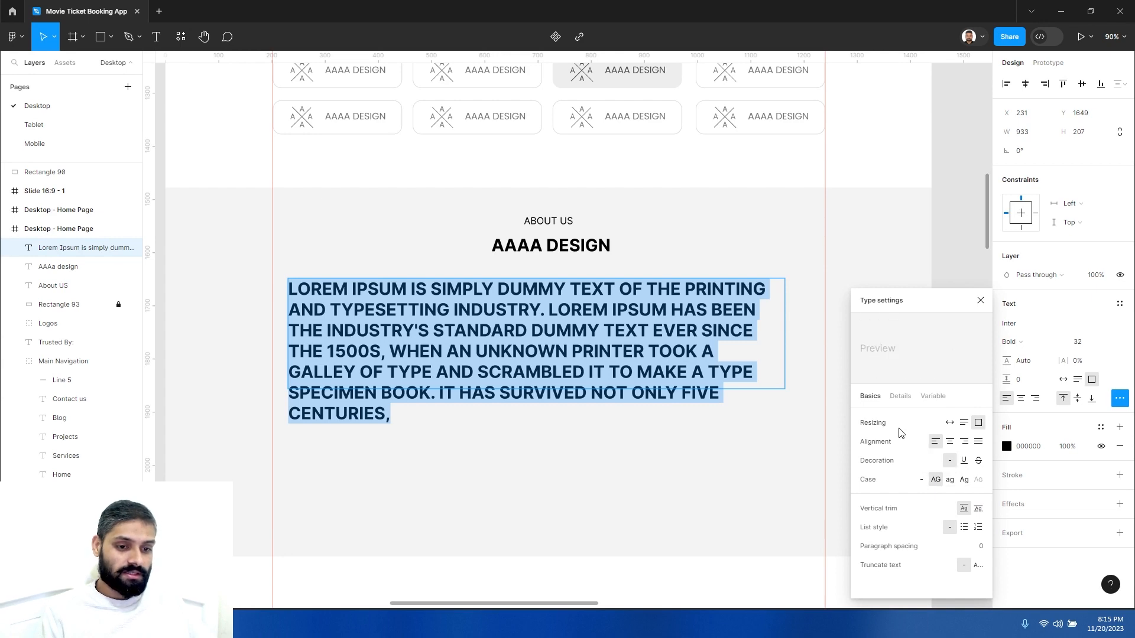
click(1018, 343)
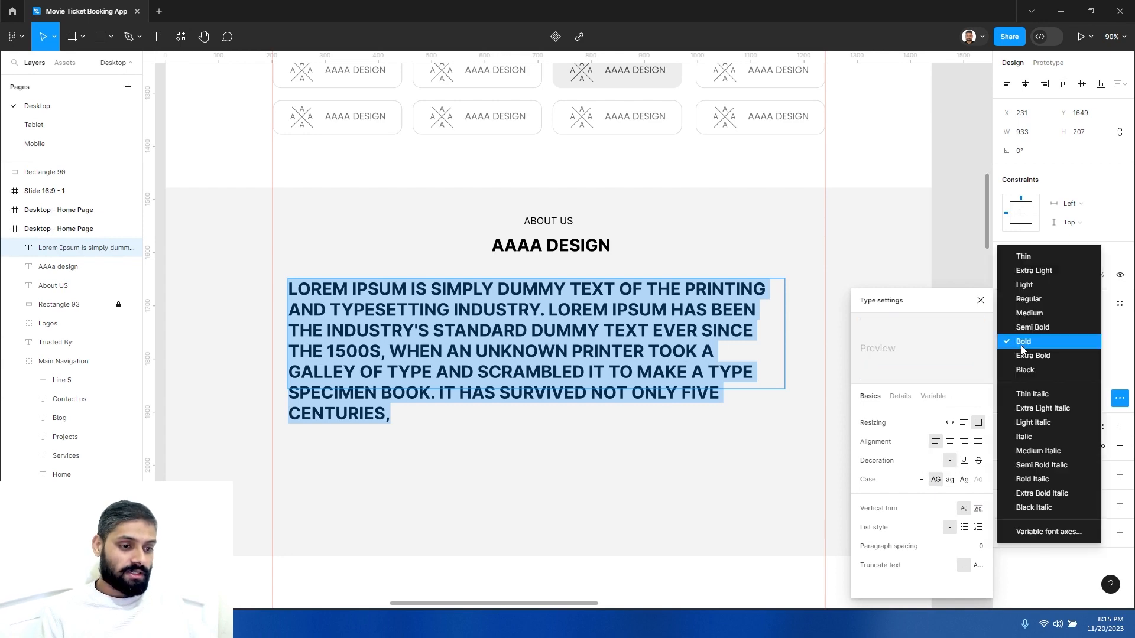
click(1031, 299)
click(1084, 342)
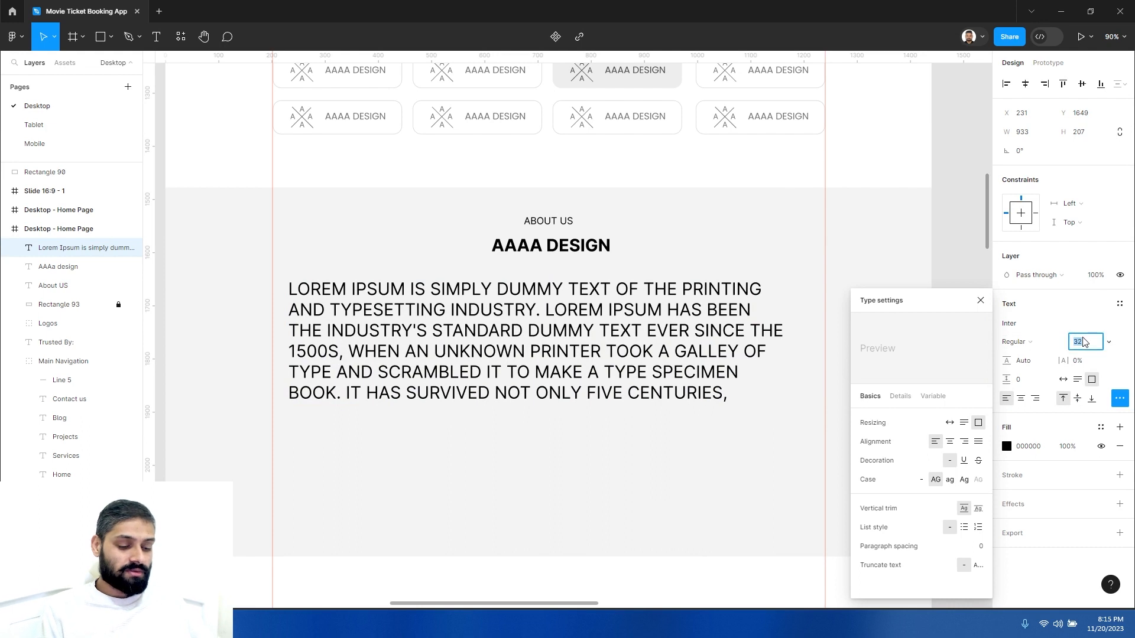
key(Return)
click(666, 280)
key(Return)
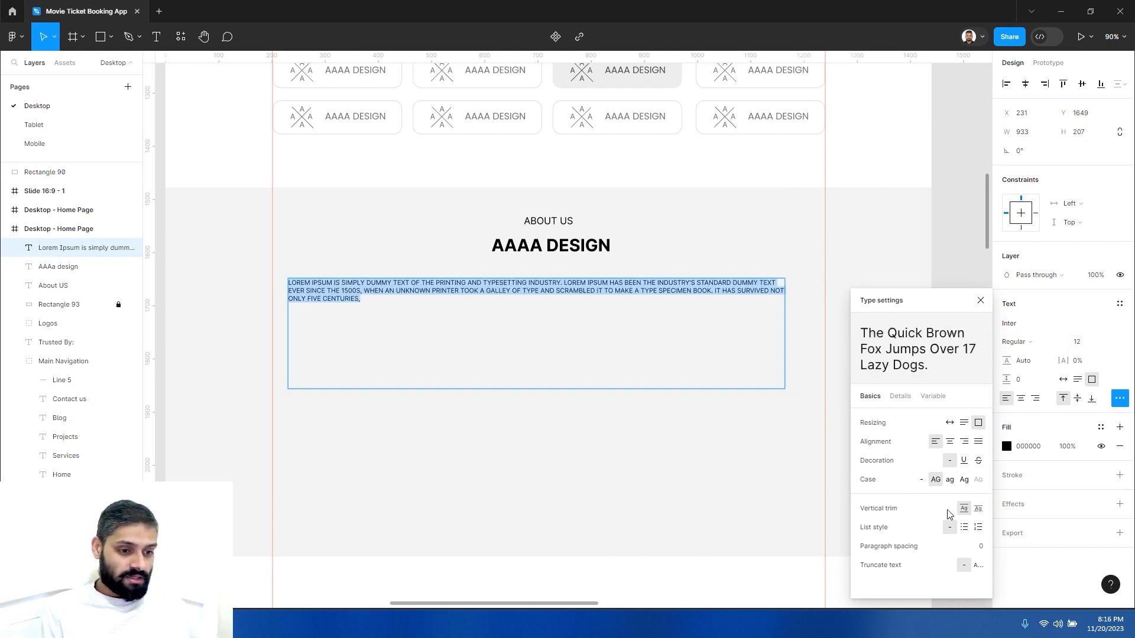
click(964, 480)
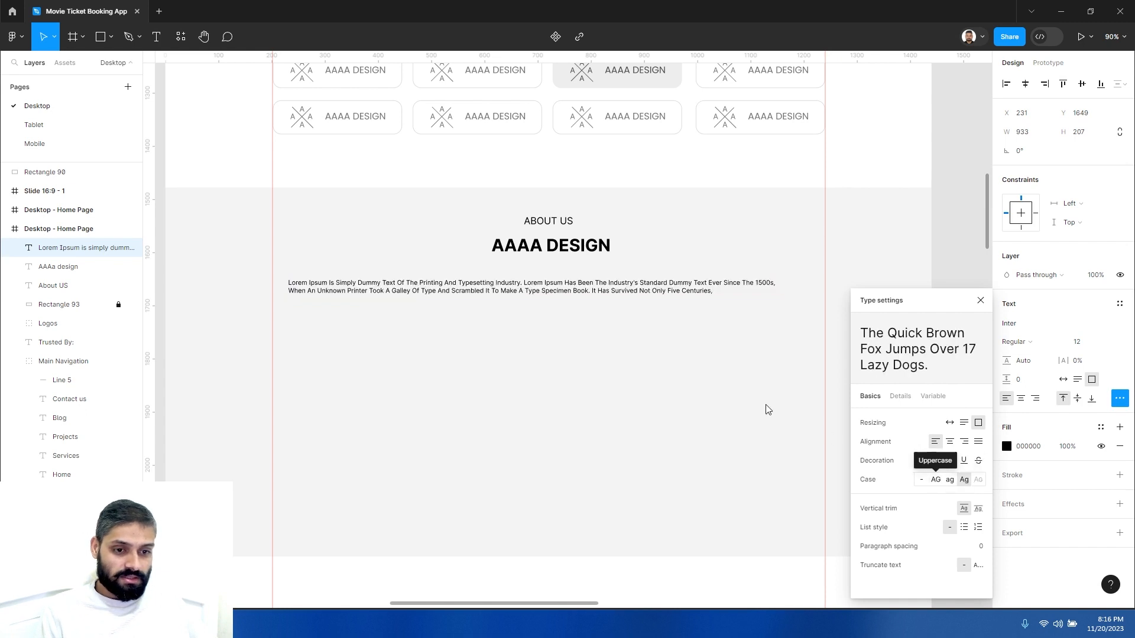
click(921, 480)
click(572, 290)
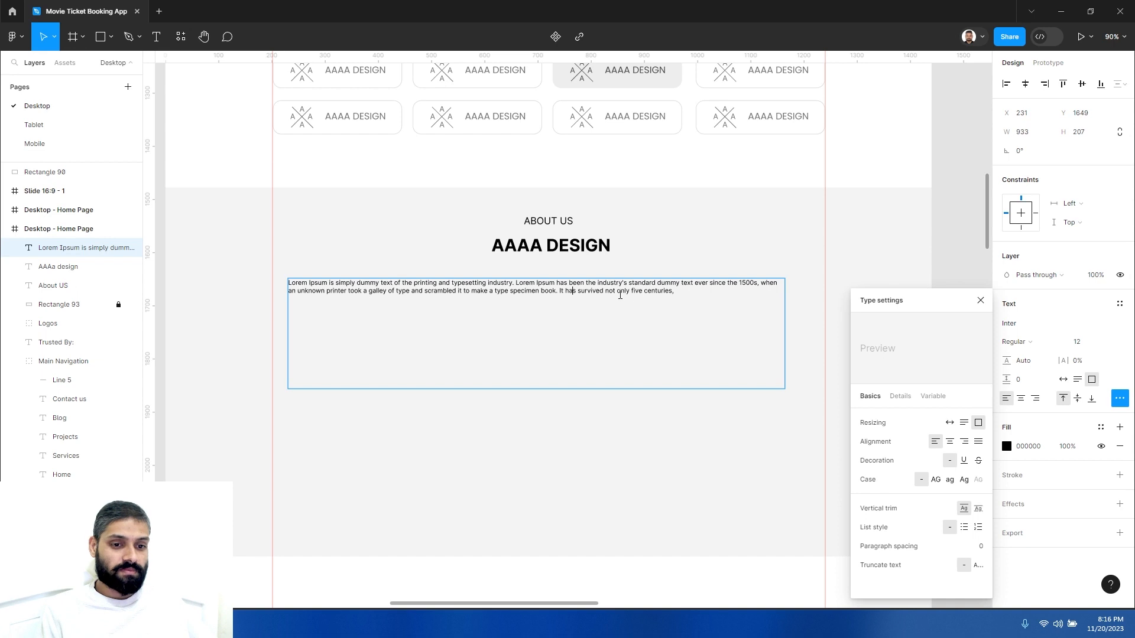
key(ctrl+a)
click(702, 295)
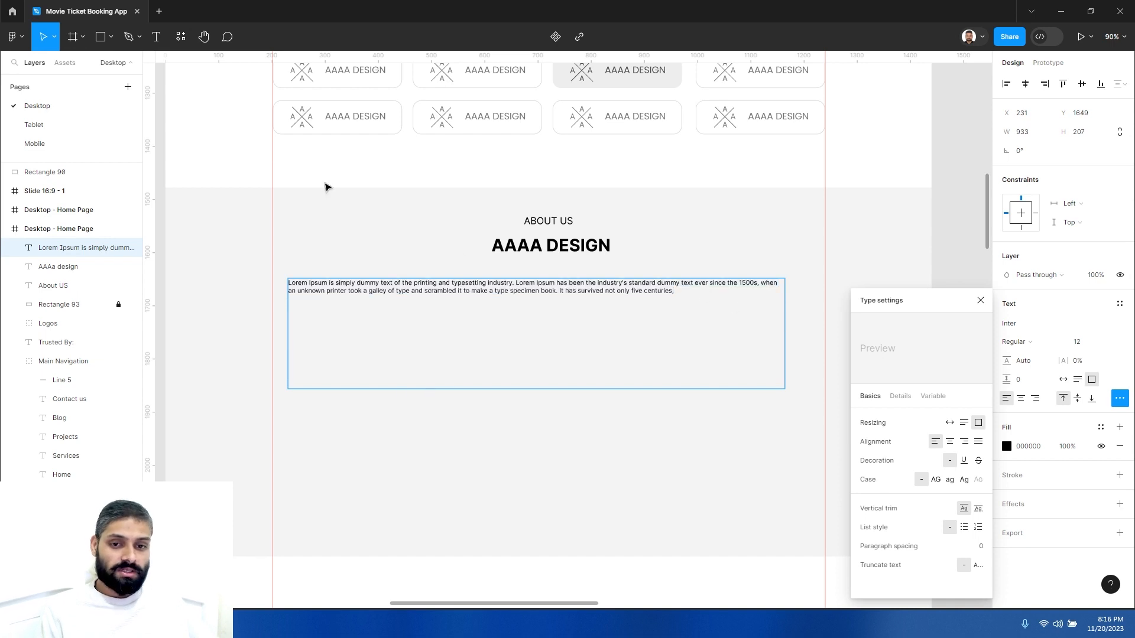
key(Escape)
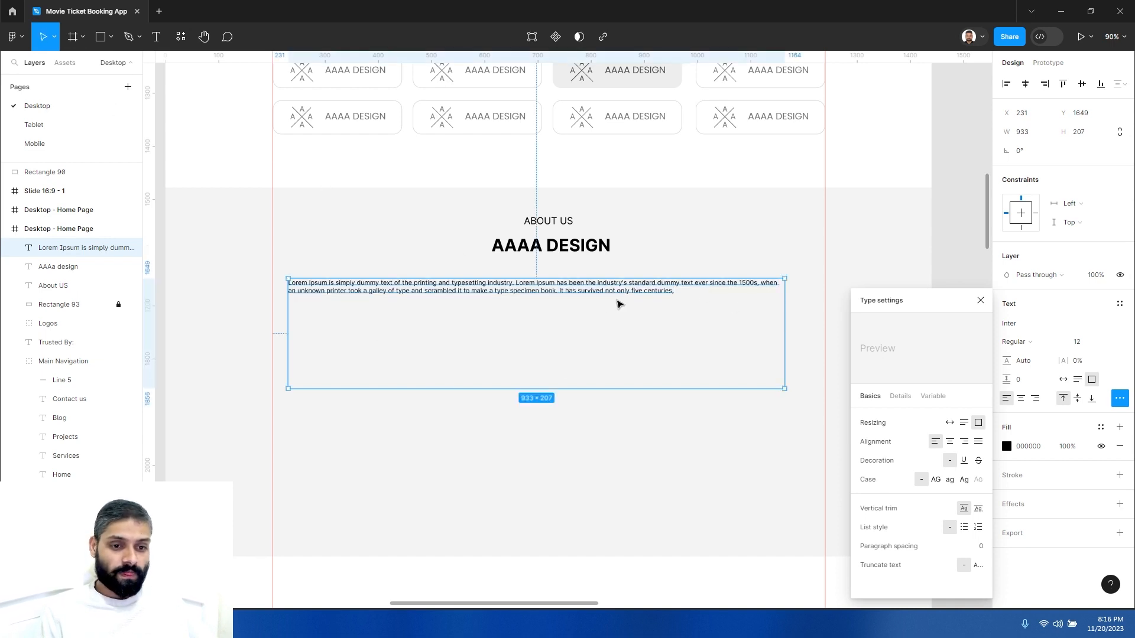
key(Escape)
click(576, 295)
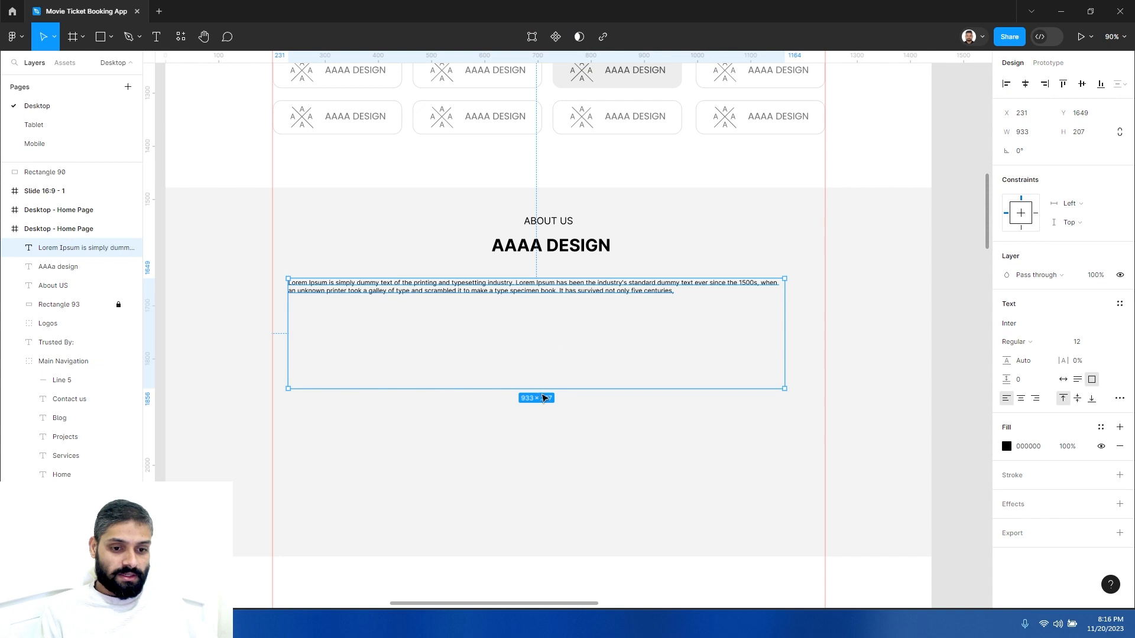
- Resize the pasted paragraph's text box to about 618 × 83
drag(558, 335, 638, 323)
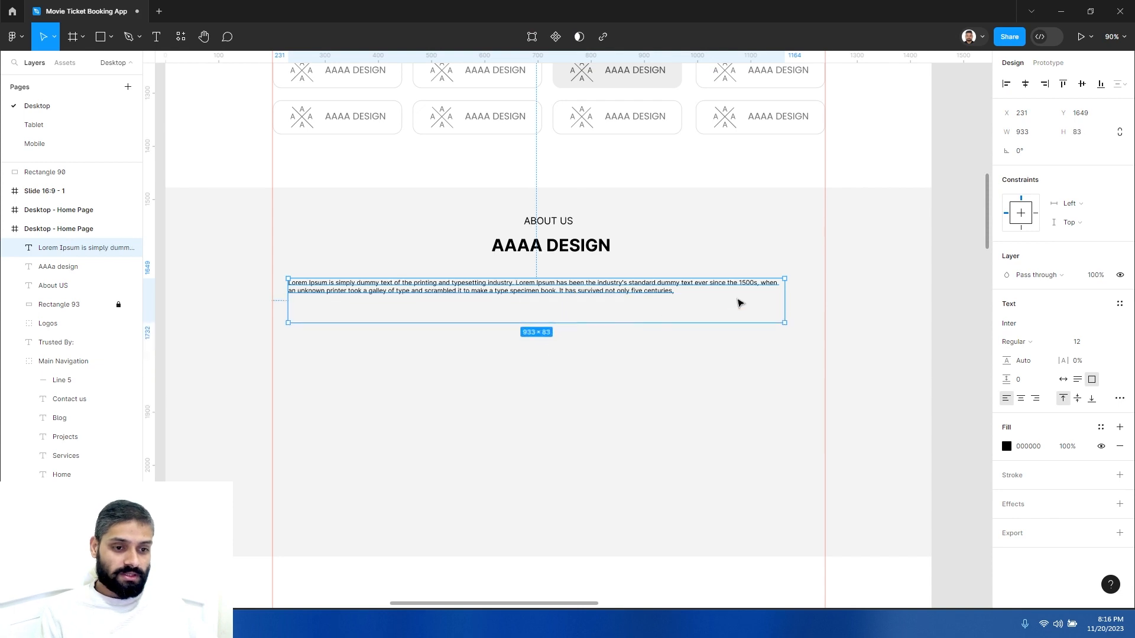
drag(786, 300, 618, 287)
double_click(540, 299)
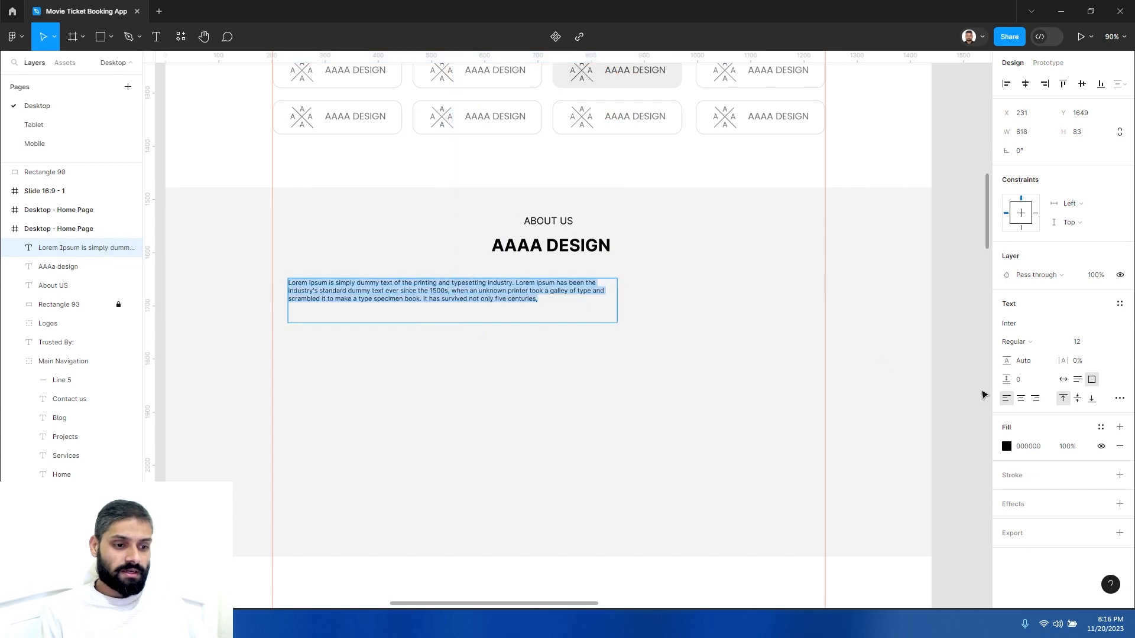
- Center-align the paragraph text and center the text box horizontally within the frame
click(1022, 400)
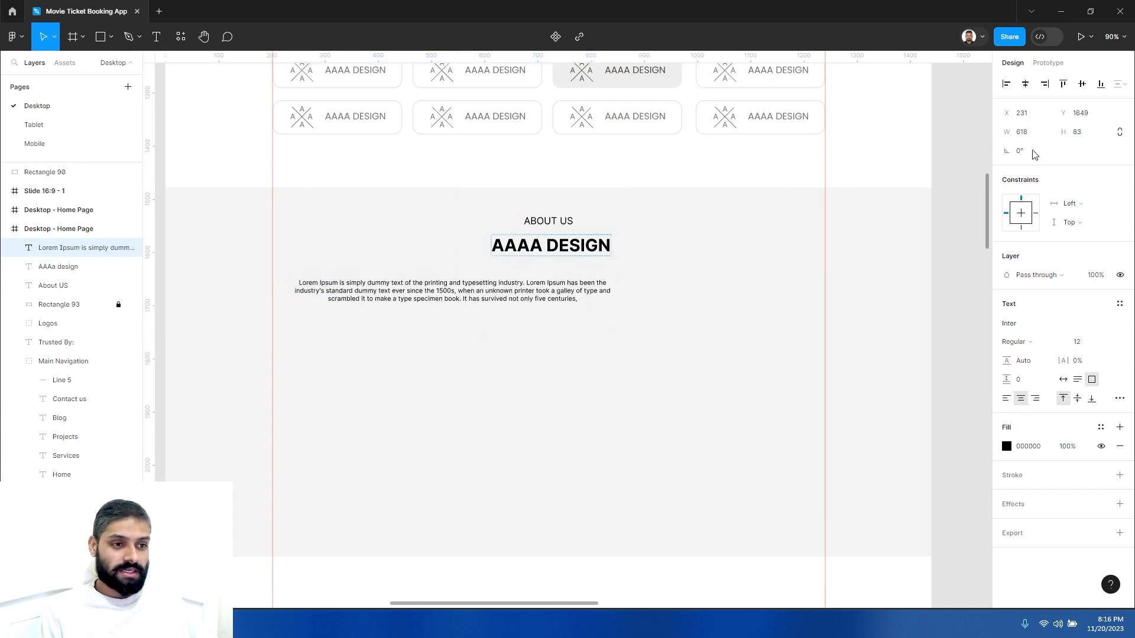
click(1026, 85)
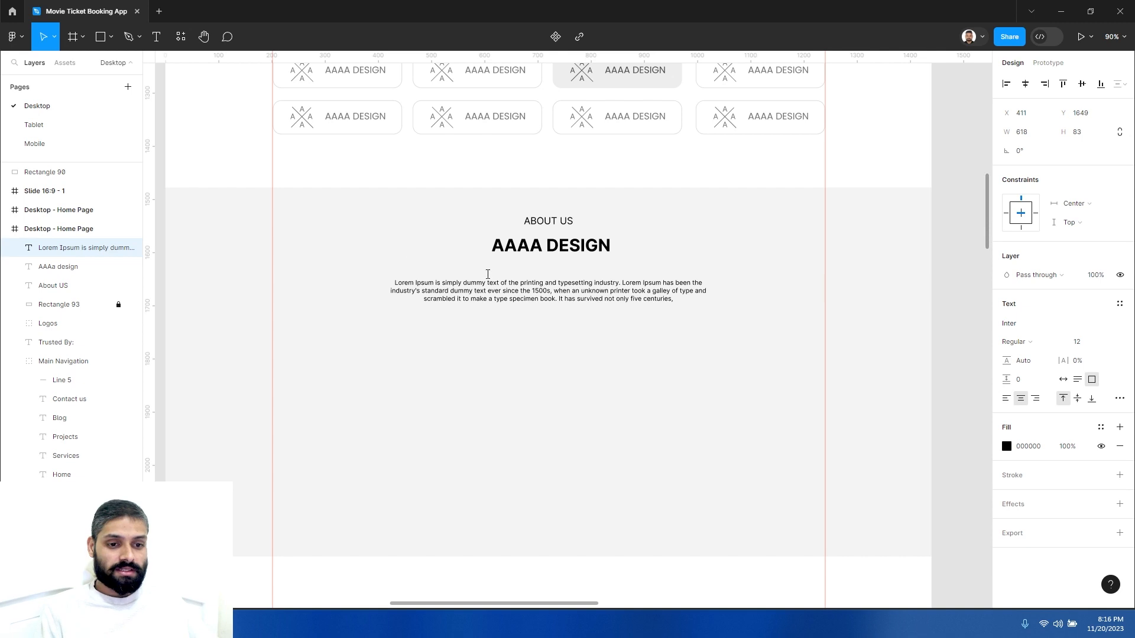
key(Return)
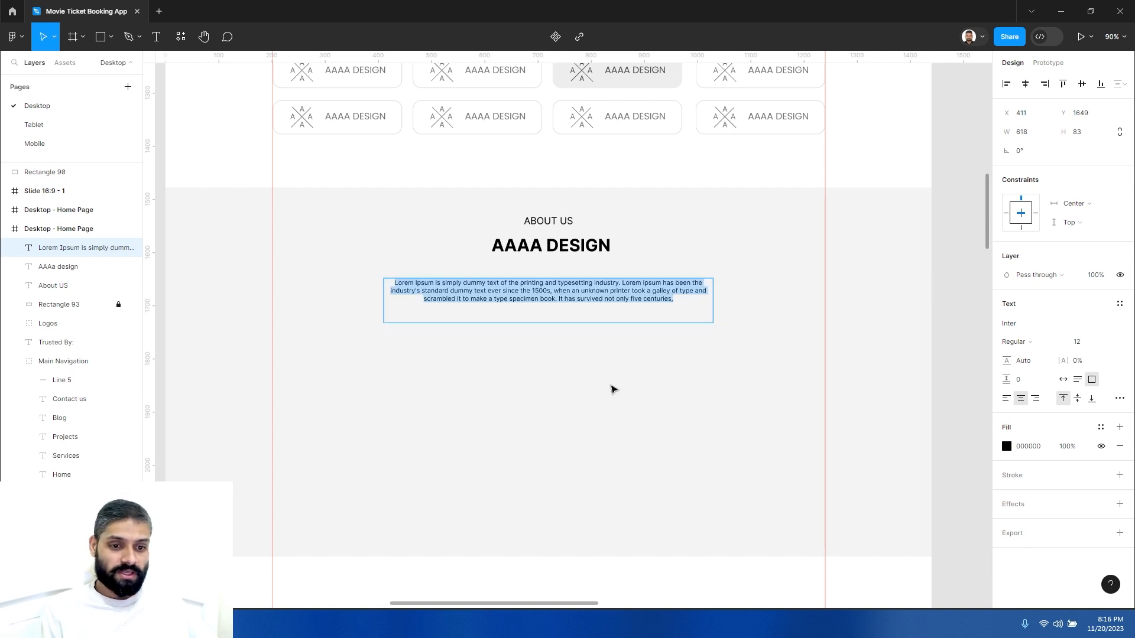
click(566, 301)
key(Escape)
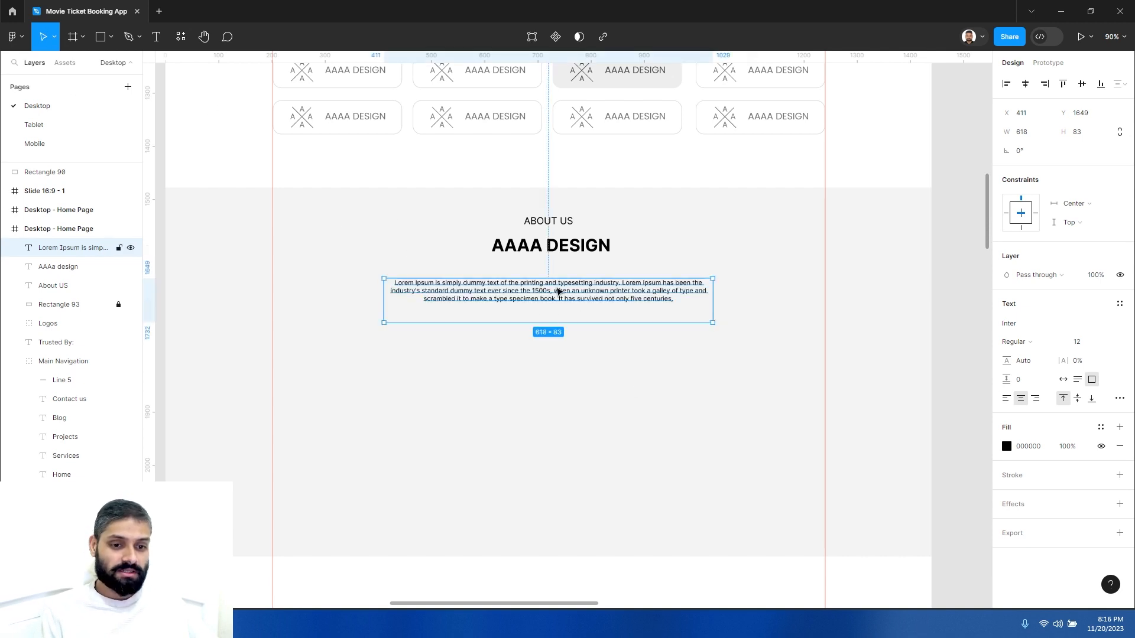
- Switch the paragraph to auto height and move it up beneath the heading to Y 1628
click(1079, 380)
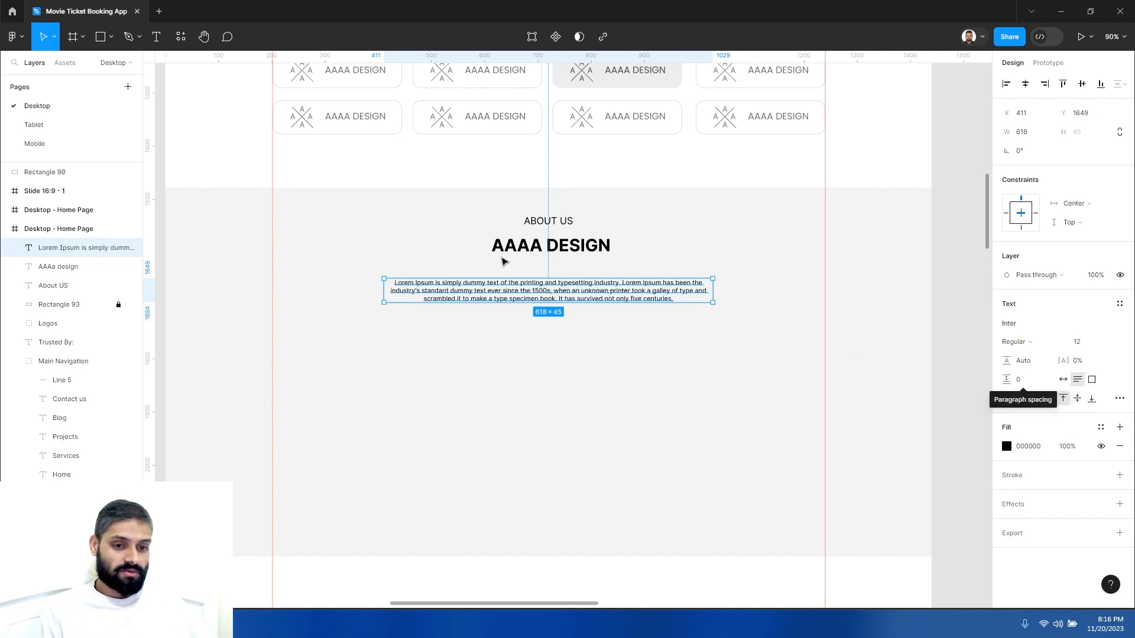
drag(576, 300, 576, 289)
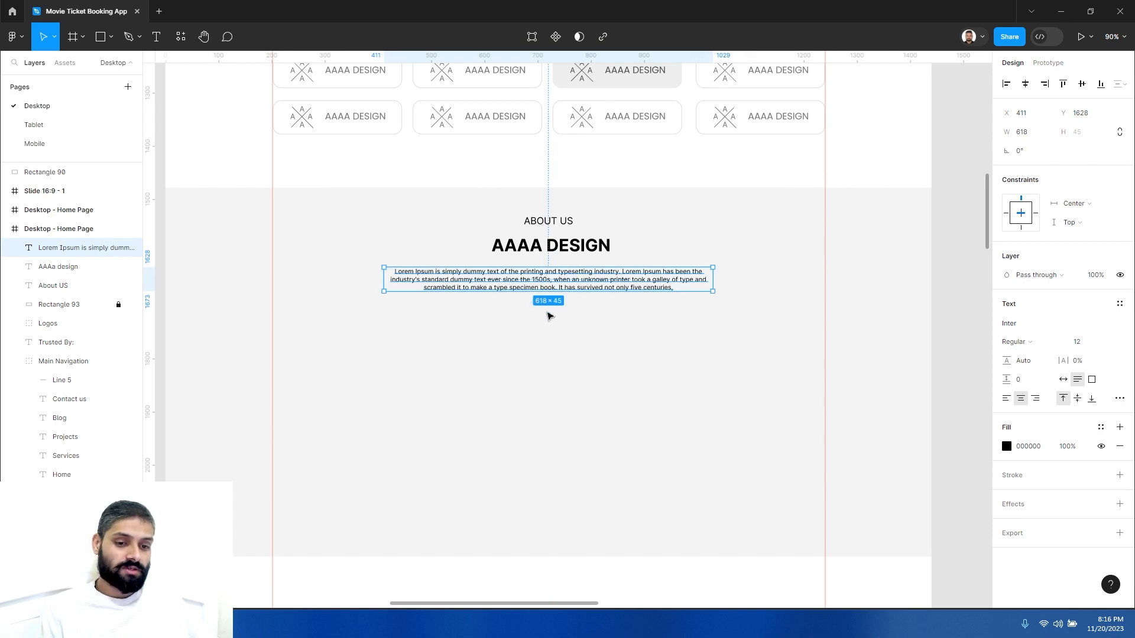
- Set the paragraph's line height to 19
click(583, 314)
click(542, 306)
alt+click(505, 306)
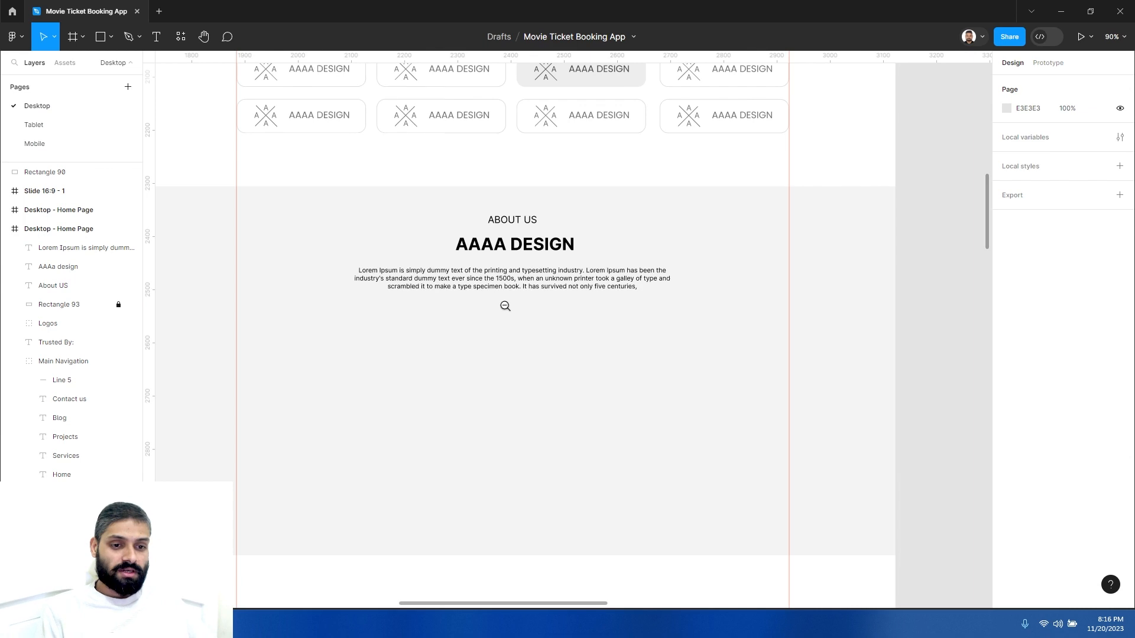
drag(486, 365, 481, 382)
click(498, 333)
drag(515, 277, 596, 280)
drag(664, 271, 617, 272)
click(619, 271)
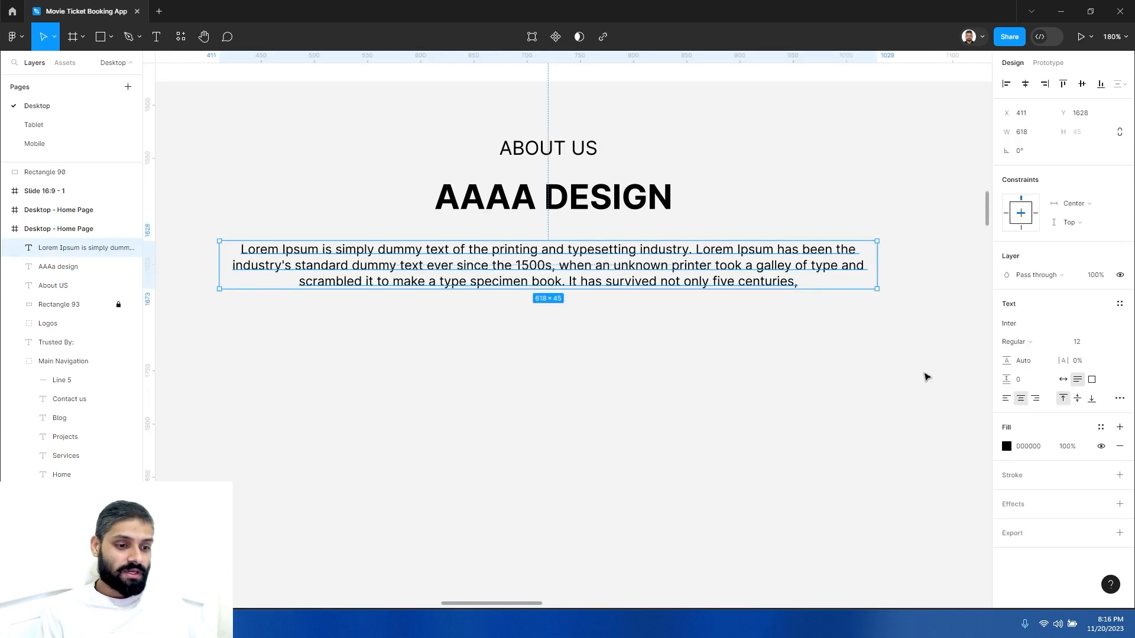
click(1120, 399)
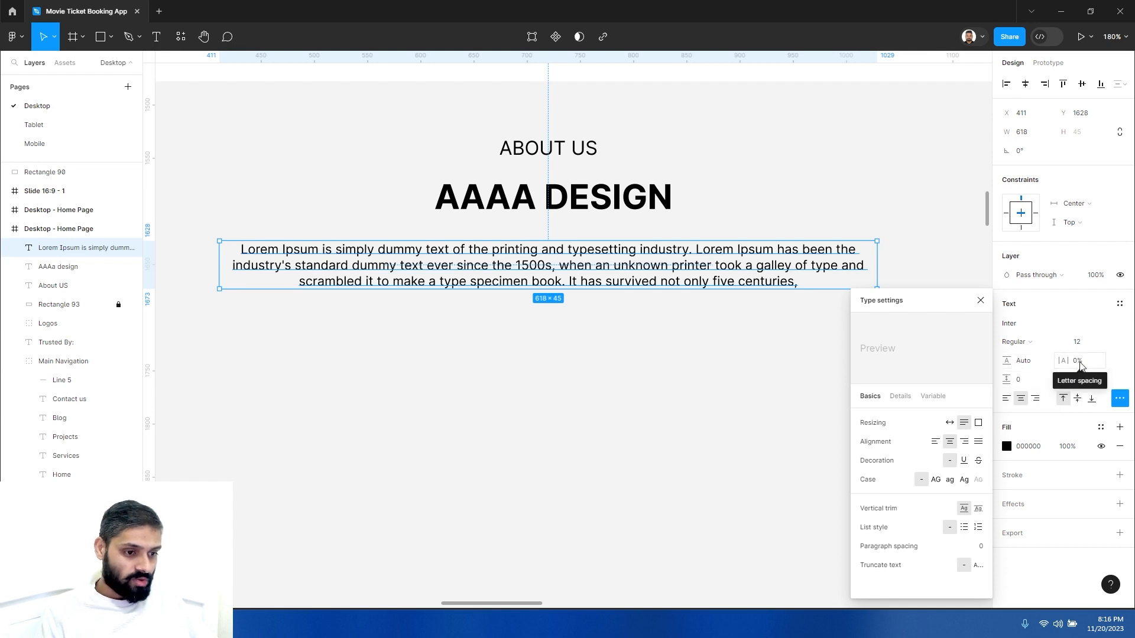
click(1022, 364)
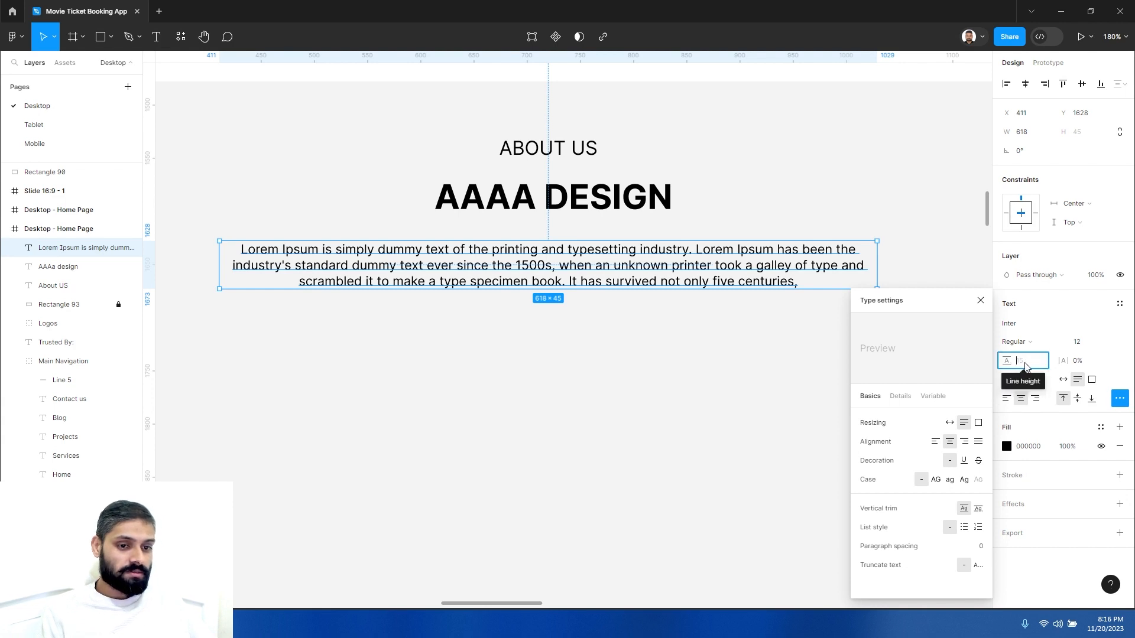
text(19)
key(Return)
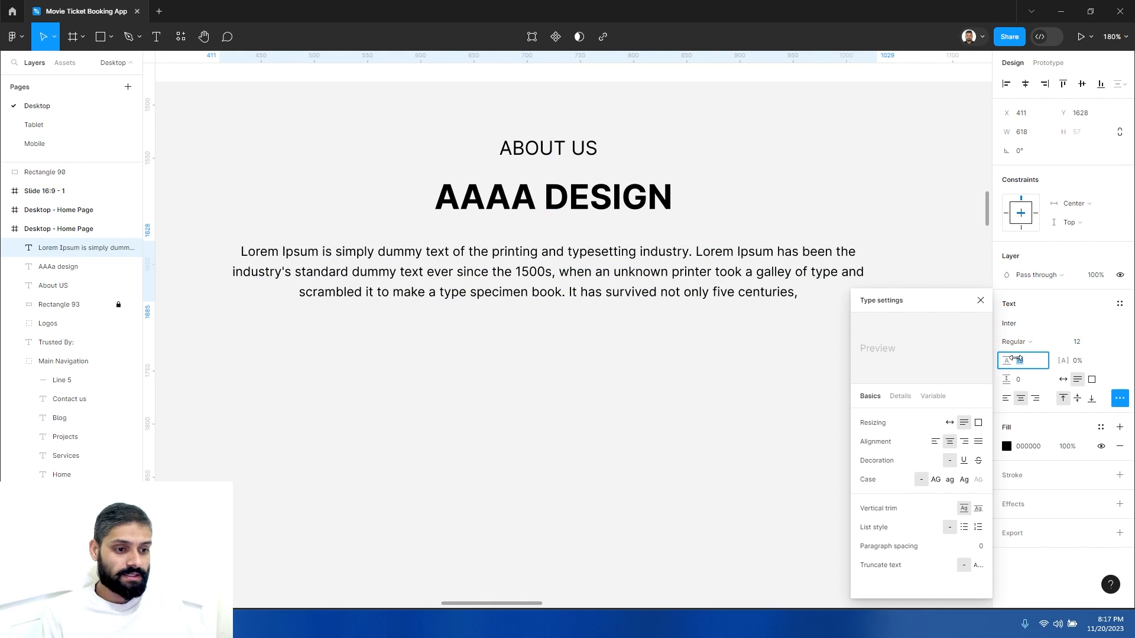
key(Escape)
click(980, 300)
- Increase the paragraph's line height to 22
click(1029, 360)
key(Up)
key(Up)
key(Up)
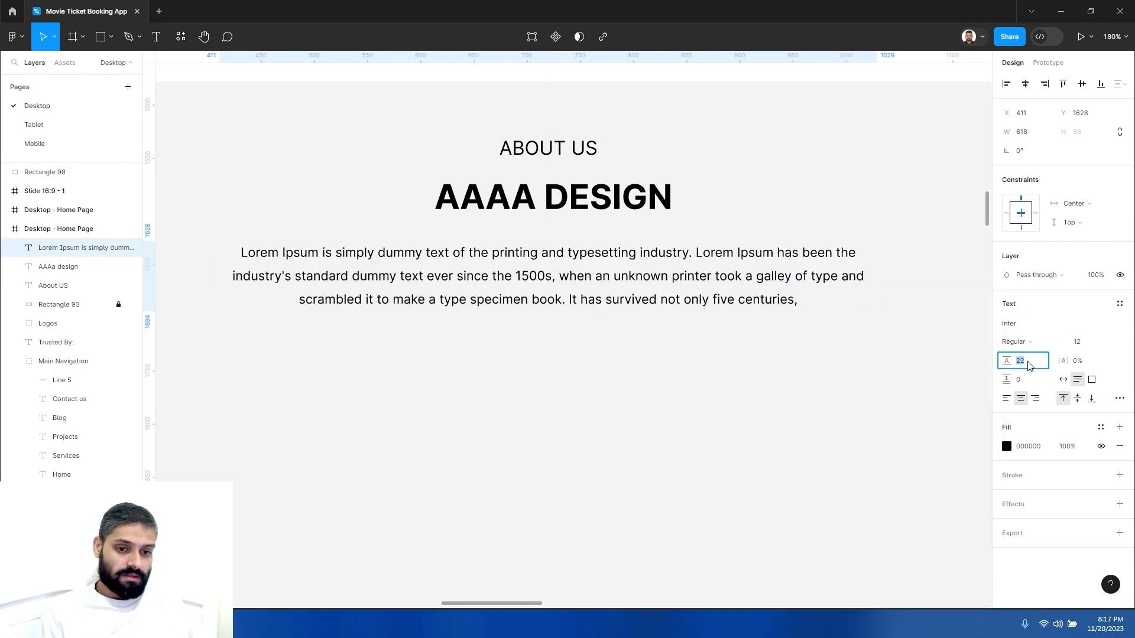
key(Escape)
click(676, 386)
click(687, 280)
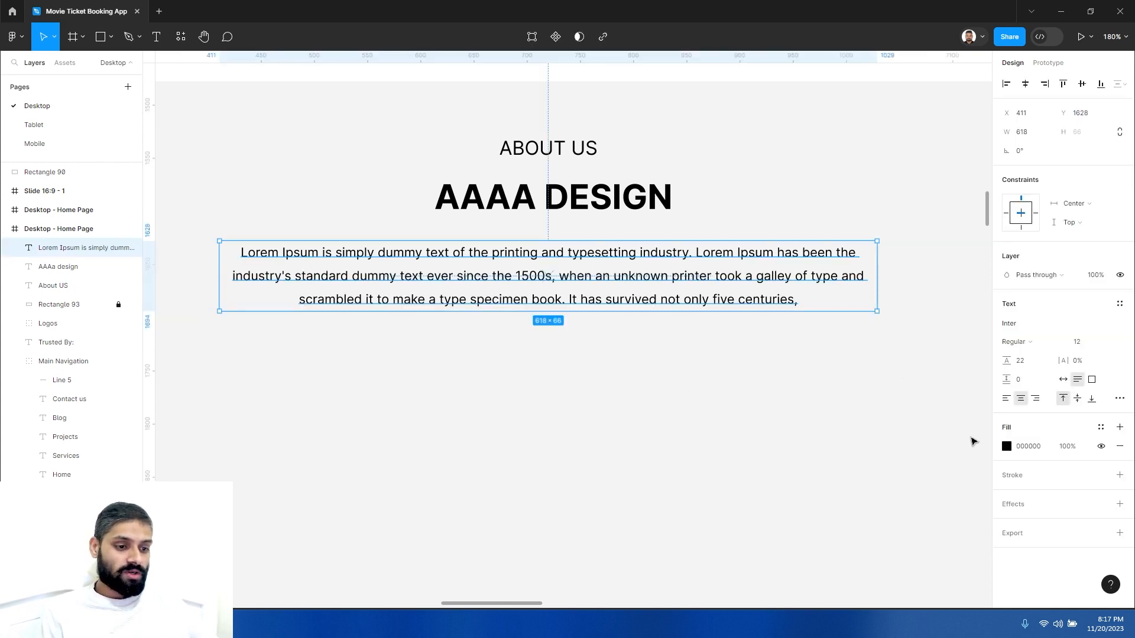
click(1007, 446)
drag(910, 418, 827, 418)
click(661, 419)
scroll(577, 395, down, 5)
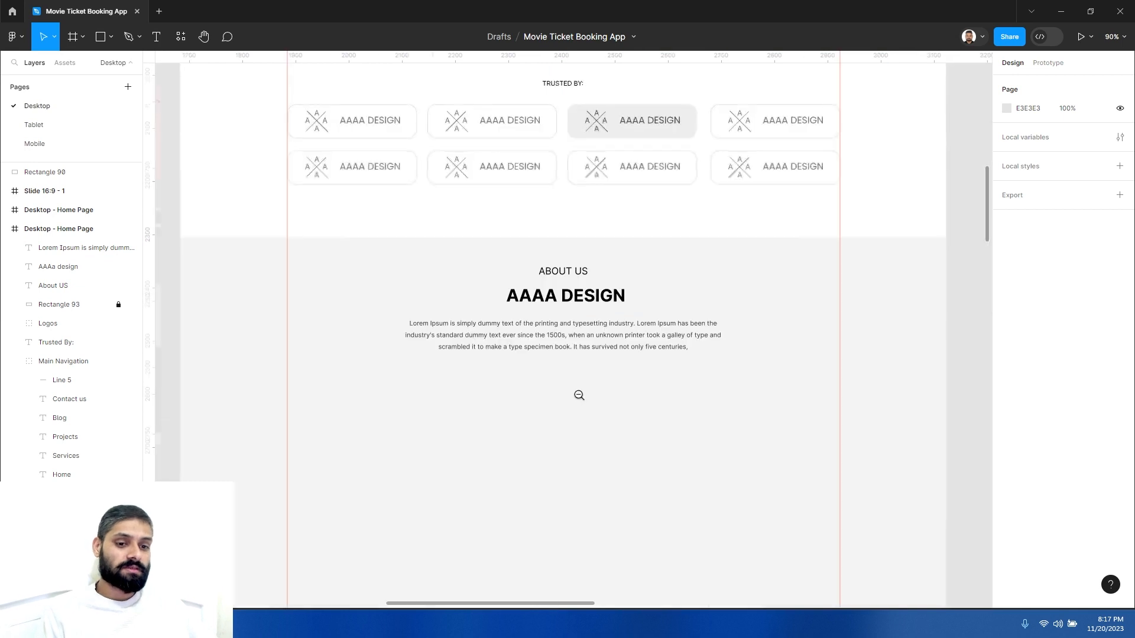
- Examine the wireframe's large rectangle in the About Us section for reference
drag(568, 398, 572, 328)
scroll(584, 268, up, 2)
drag(685, 254, 595, 274)
scroll(461, 309, down, 5)
drag(461, 310, 716, 304)
click(352, 244)
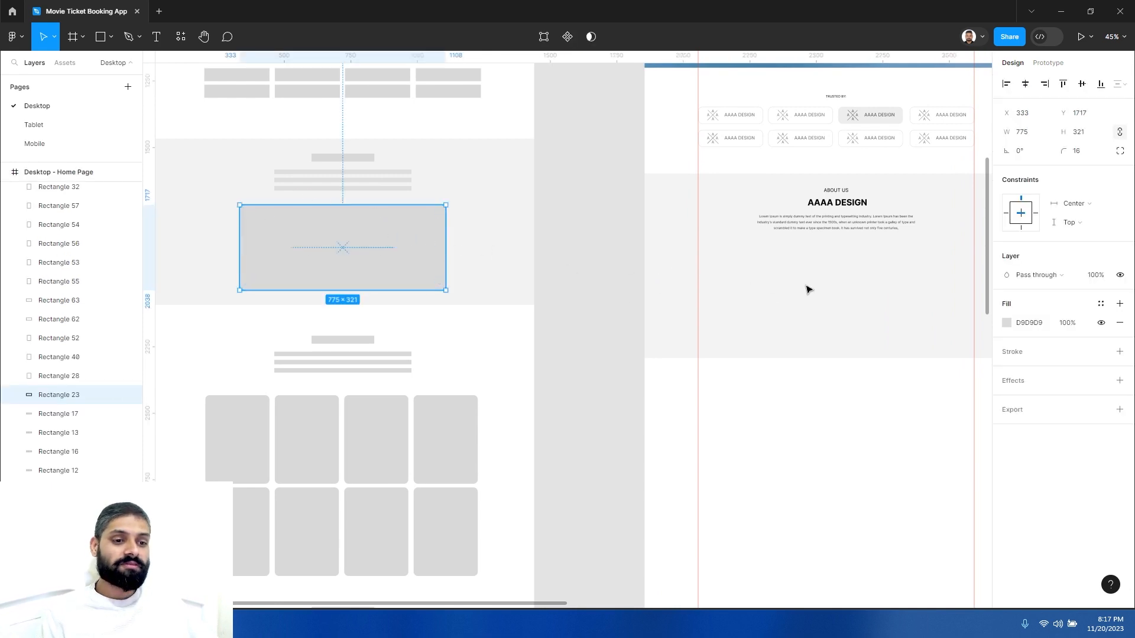
scroll(745, 281, right, 5)
ctrl+click(613, 263)
drag(524, 309, 528, 340)
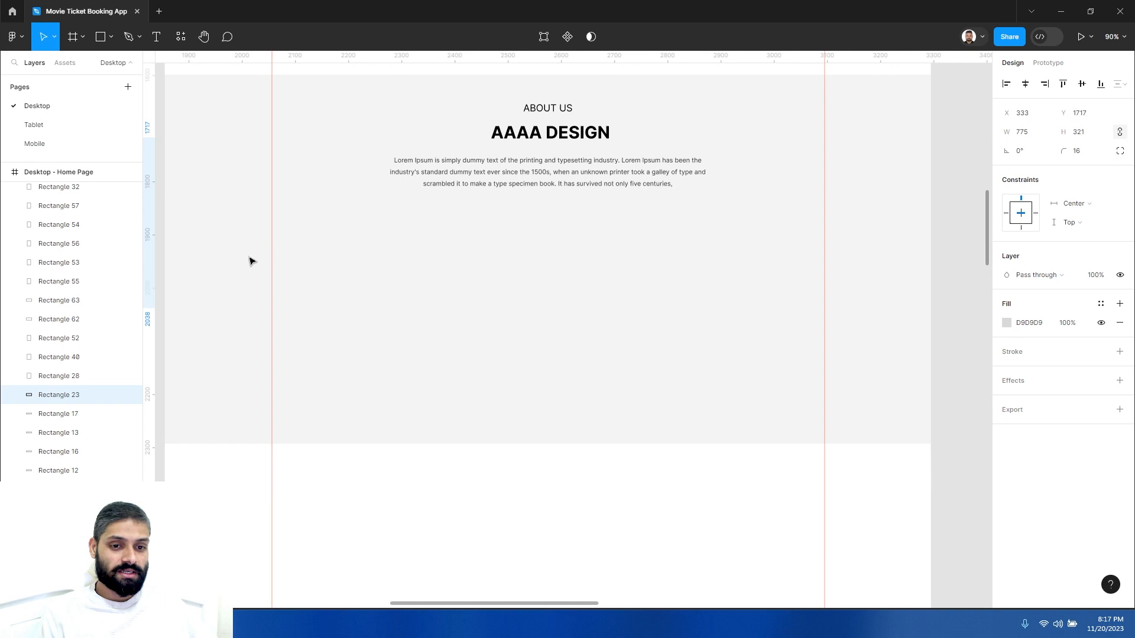
- Draw a rectangle about 830 × 382 below the paragraph and give it a corner radius of 16
click(100, 37)
drag(335, 219, 778, 428)
click(1082, 152)
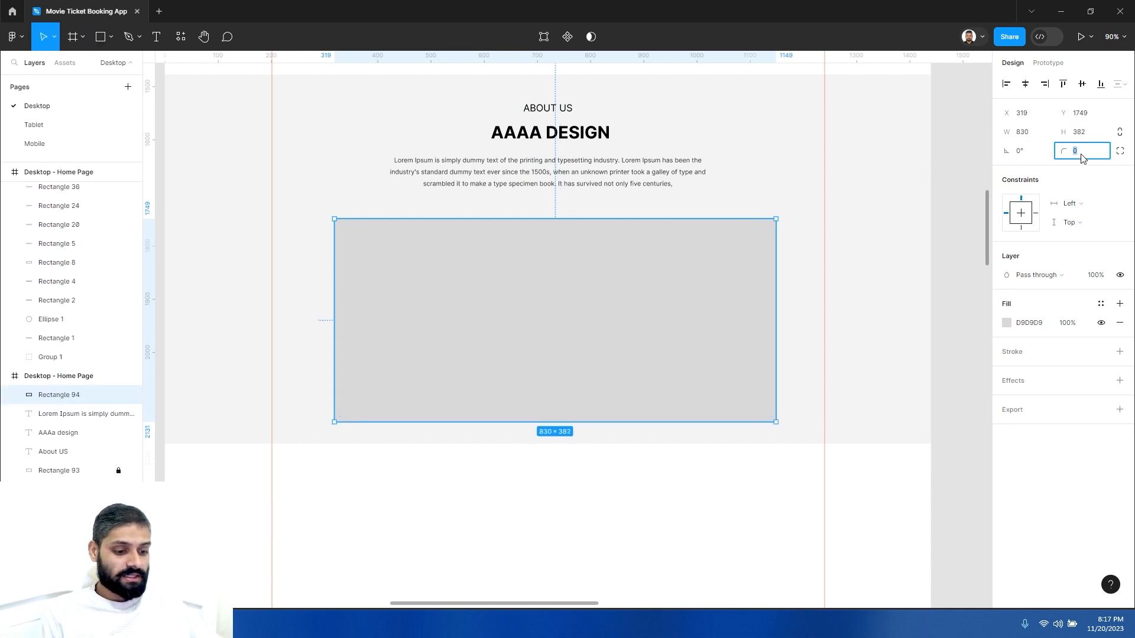
text(18)
key(Return)
key(Escape)
- Center the rectangle horizontally in the frame and move it up to Y 1716
click(644, 334)
click(1025, 83)
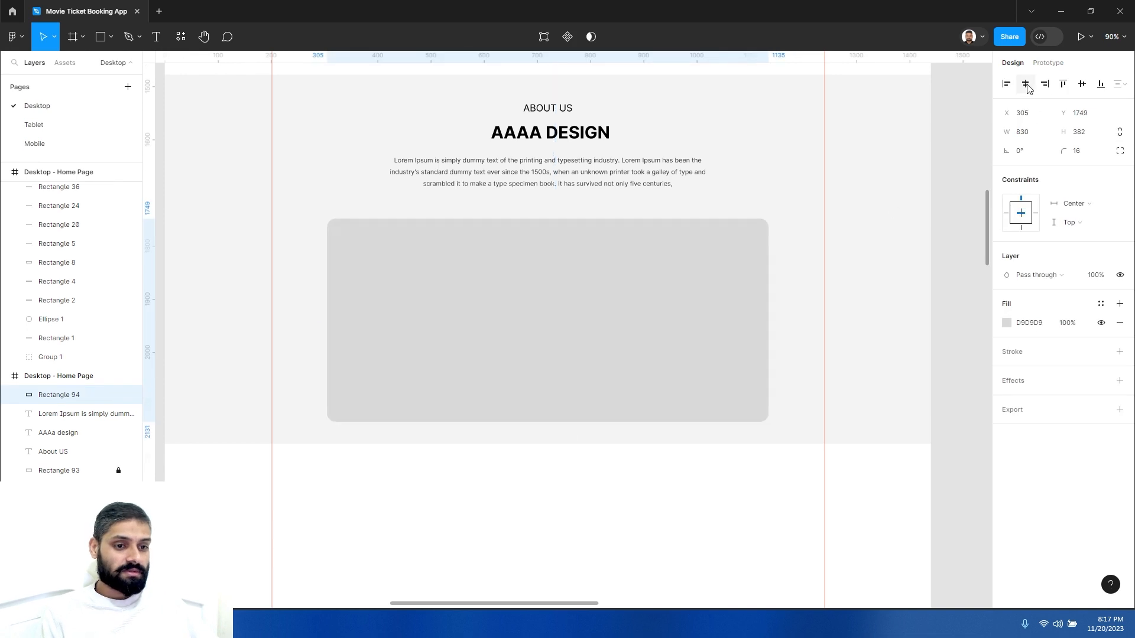
drag(587, 292, 583, 285)
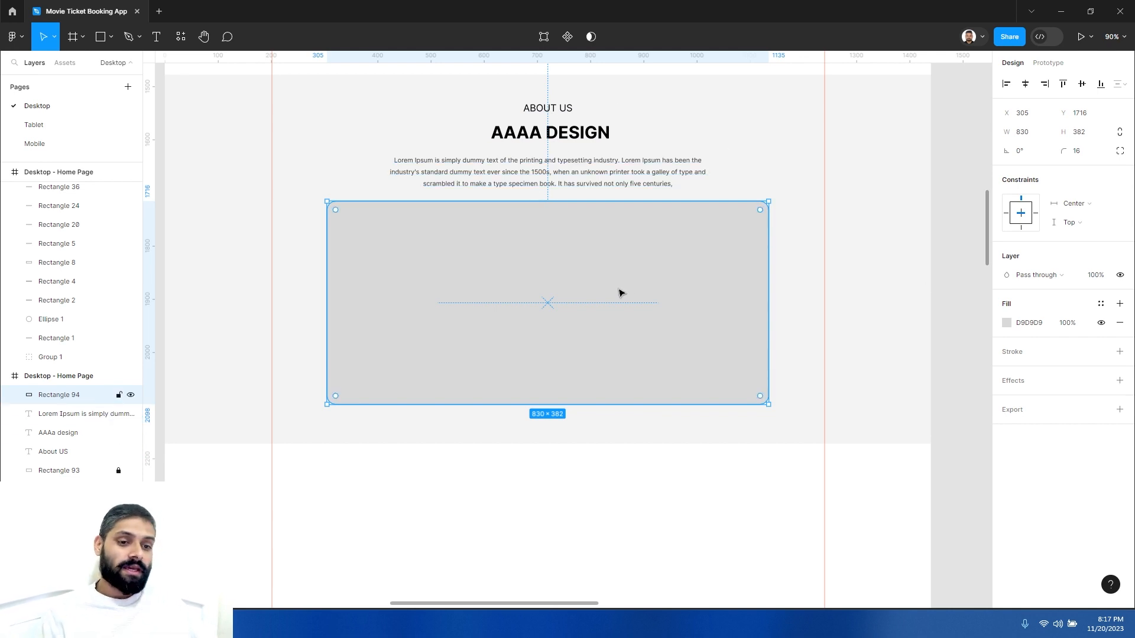
- Try to apply a video fill to the rectangle
click(1008, 324)
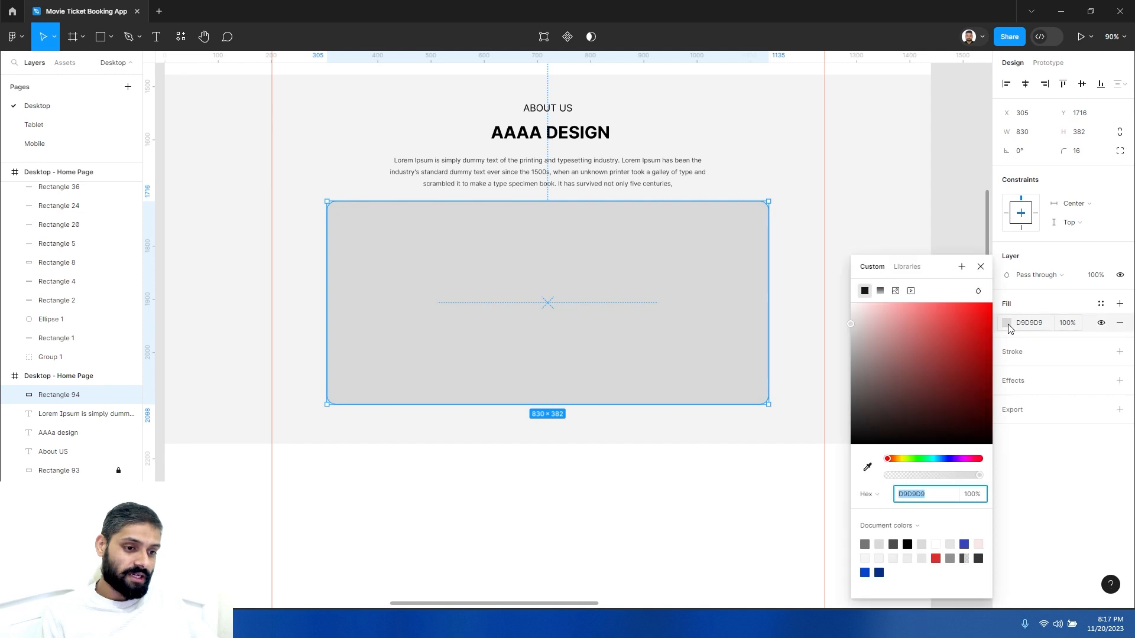
click(911, 292)
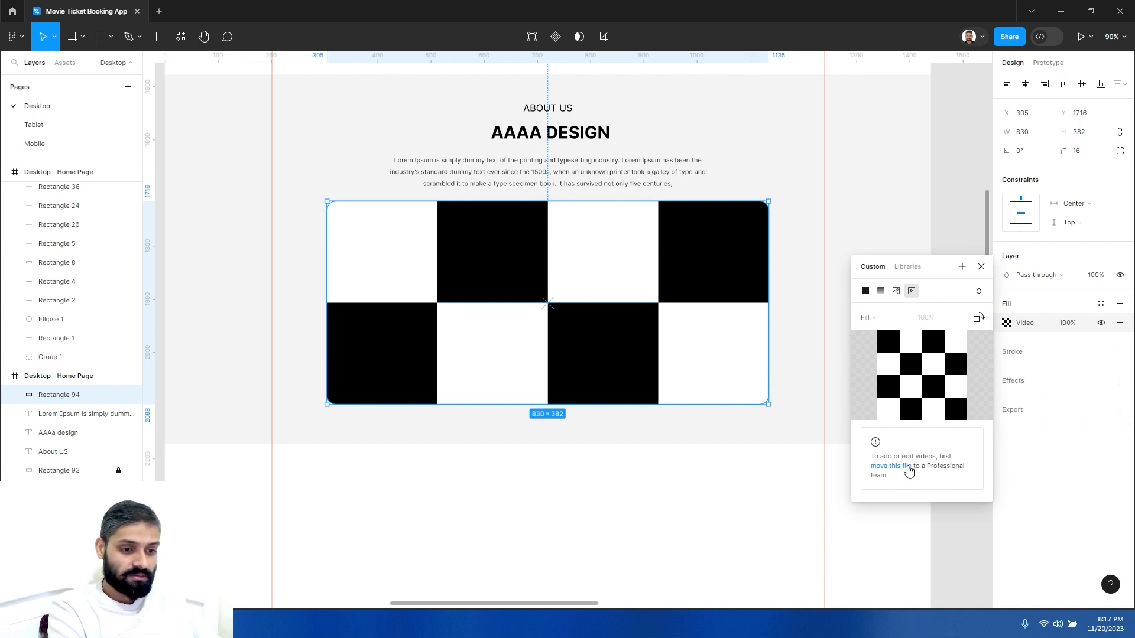
click(903, 467)
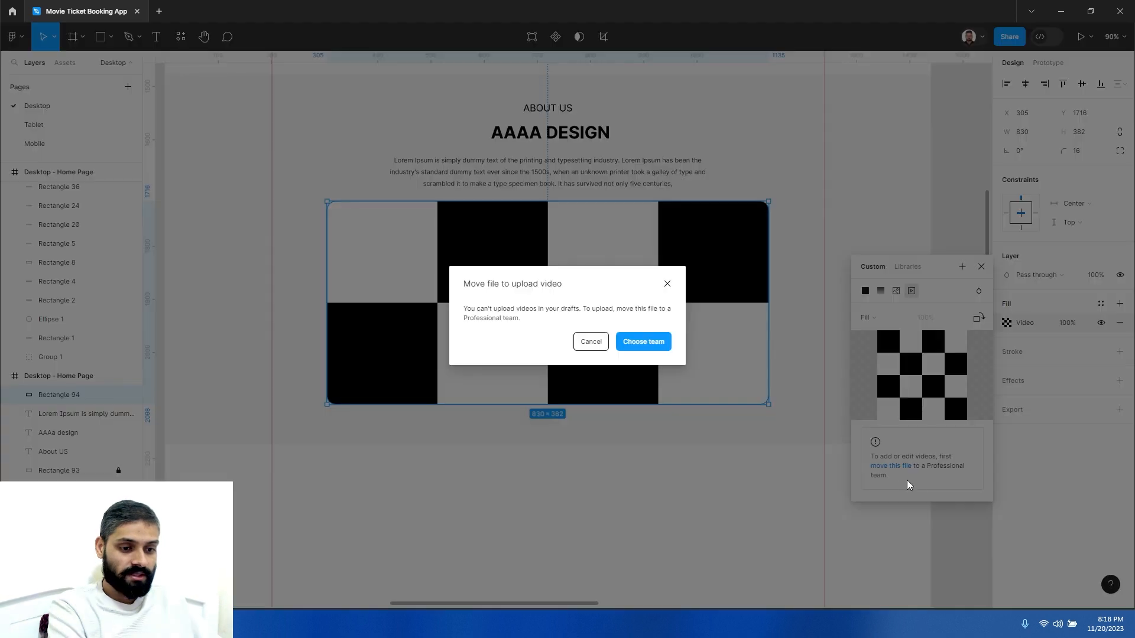
click(621, 351)
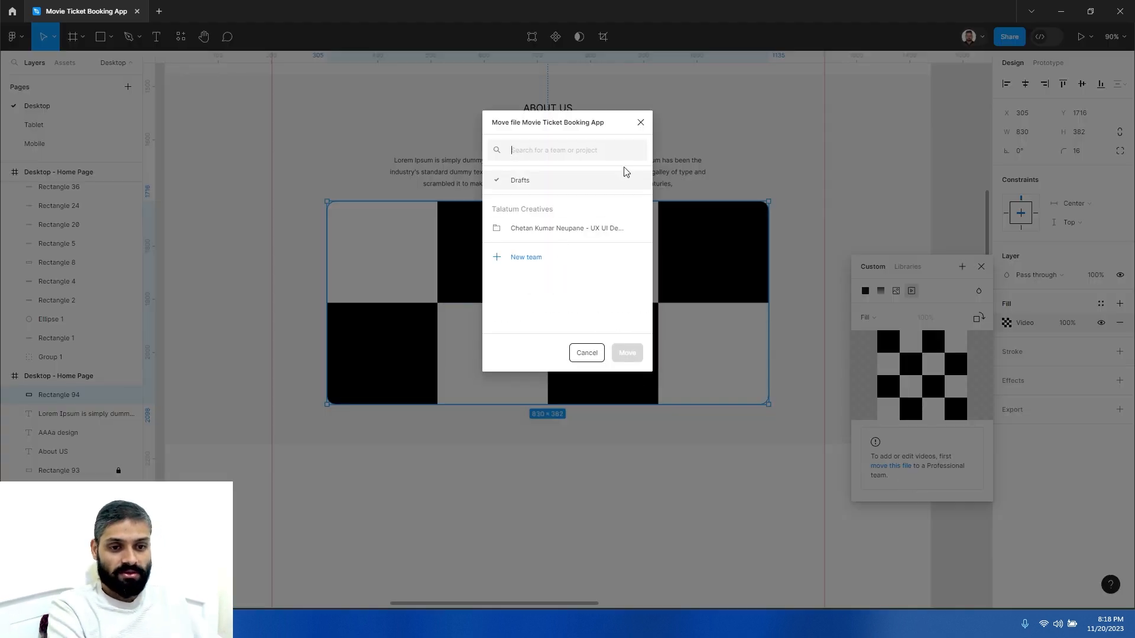
click(640, 123)
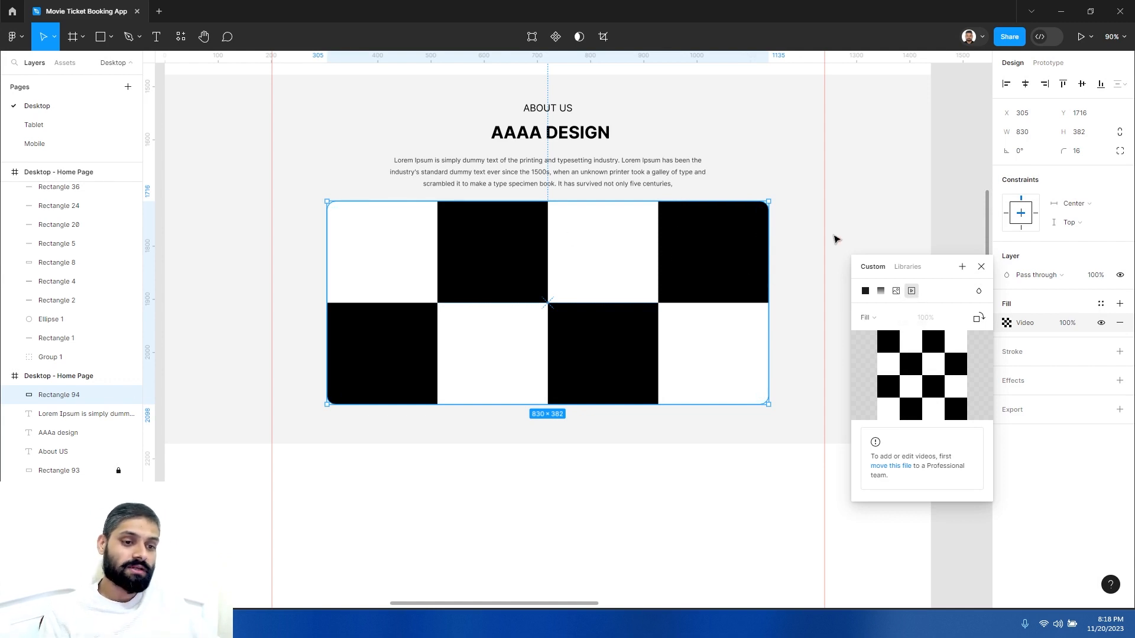
- Fill the rectangle with the MOCK-UPS image
click(897, 292)
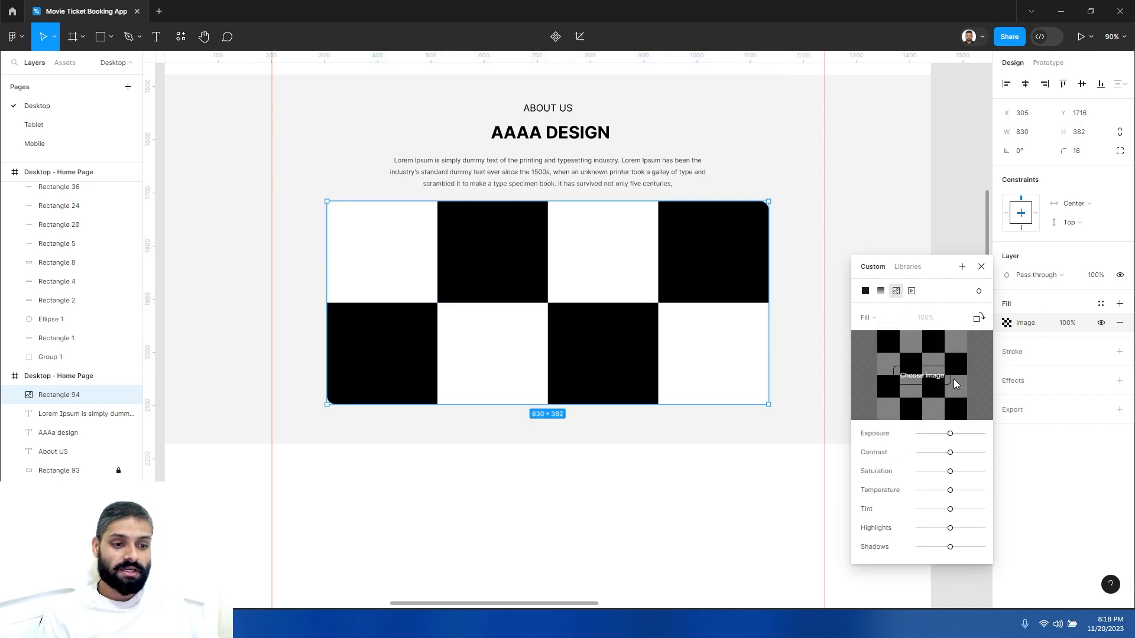
click(931, 378)
double_click(726, 196)
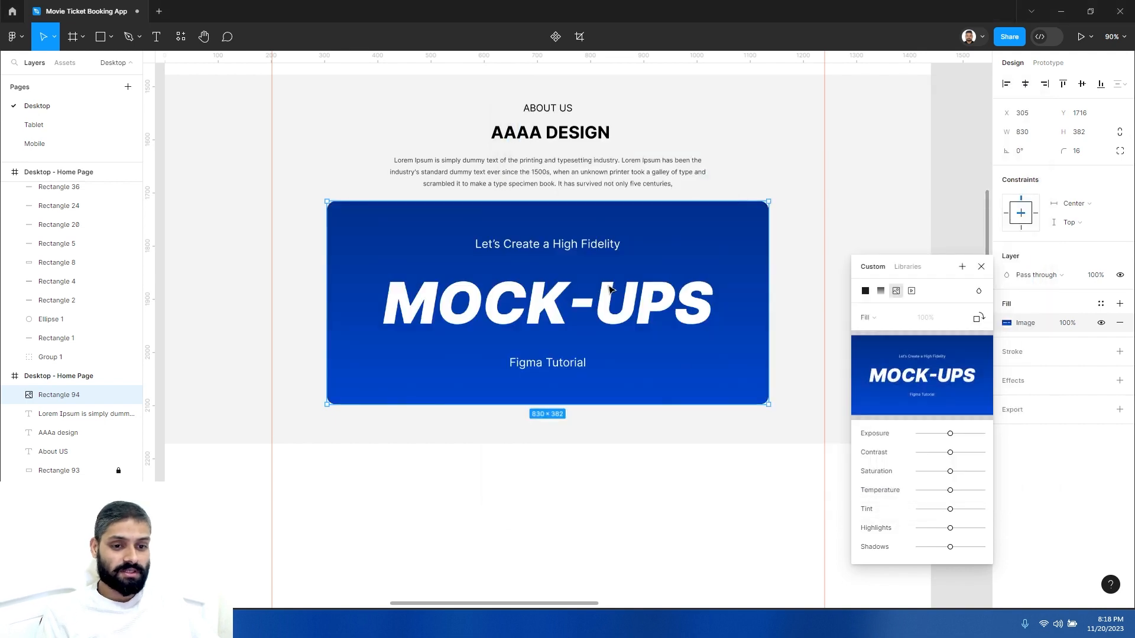
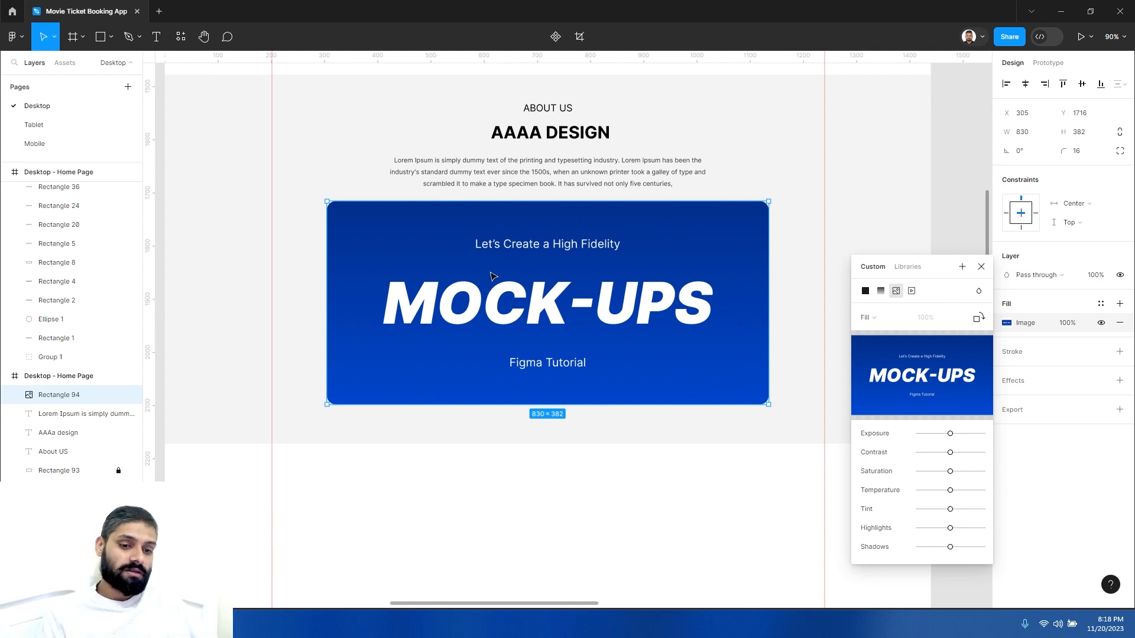
click(982, 266)
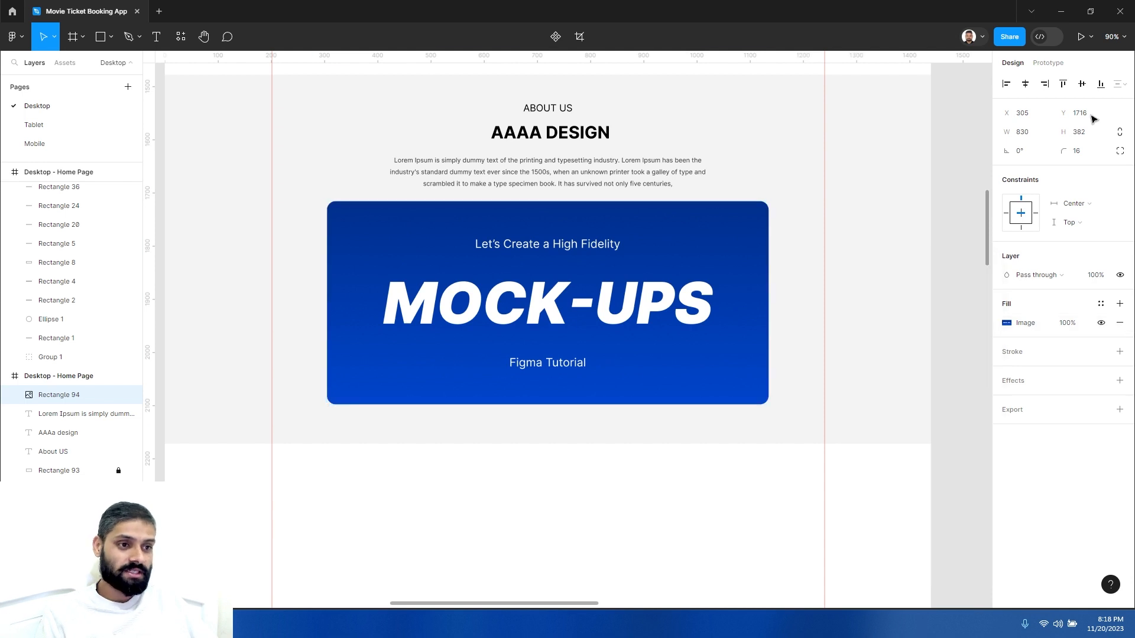
click(1092, 37)
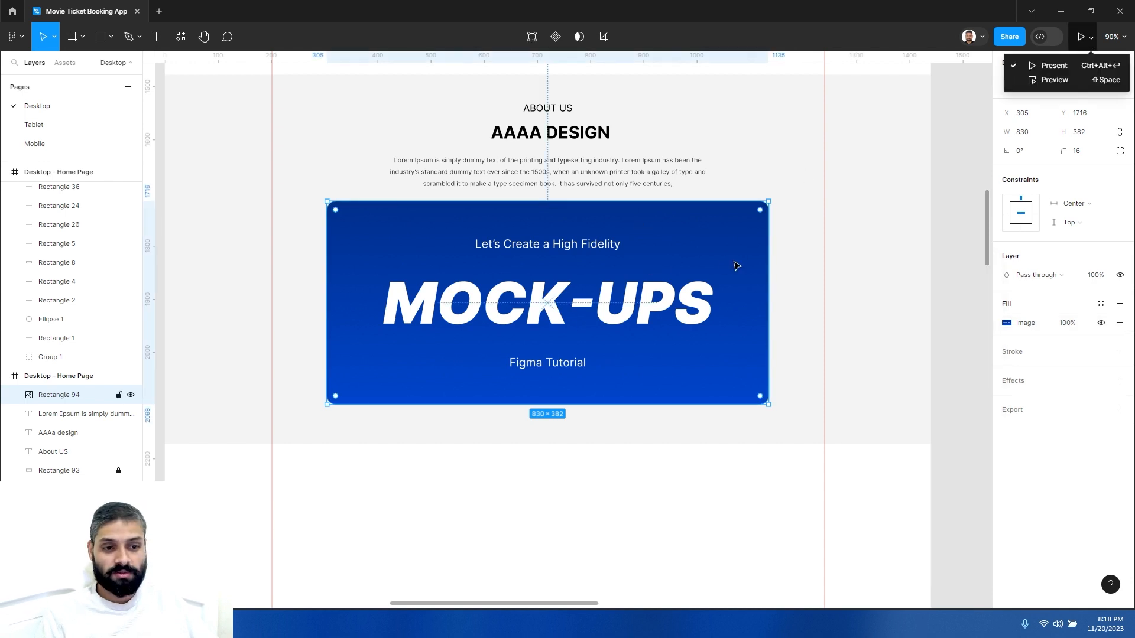
click(800, 274)
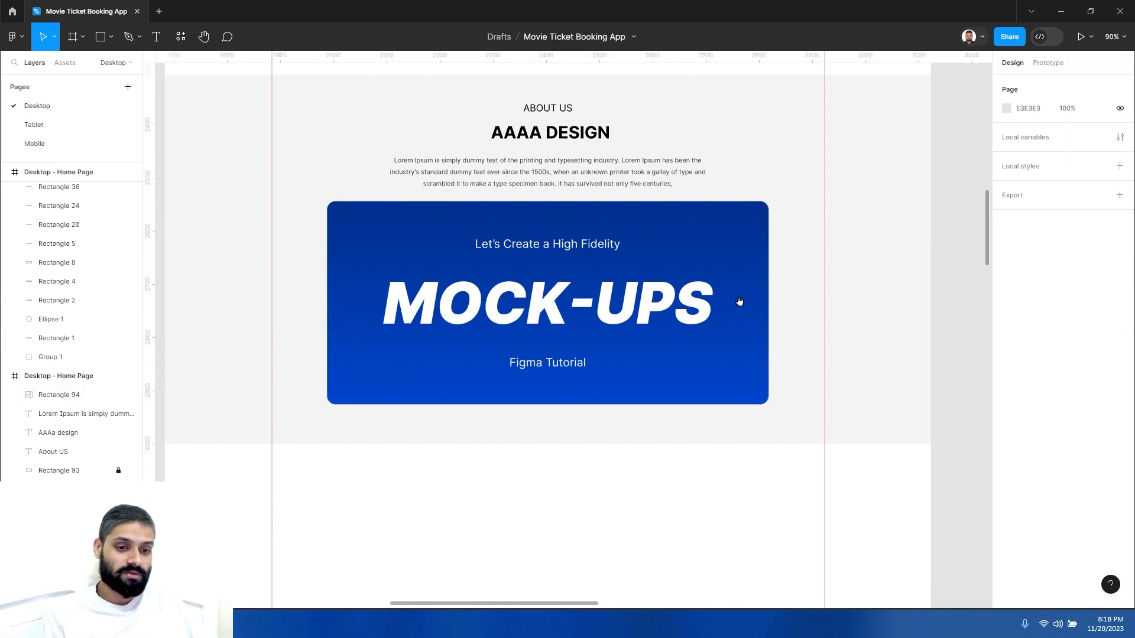
click(572, 321)
alt+click(540, 289)
click(542, 294)
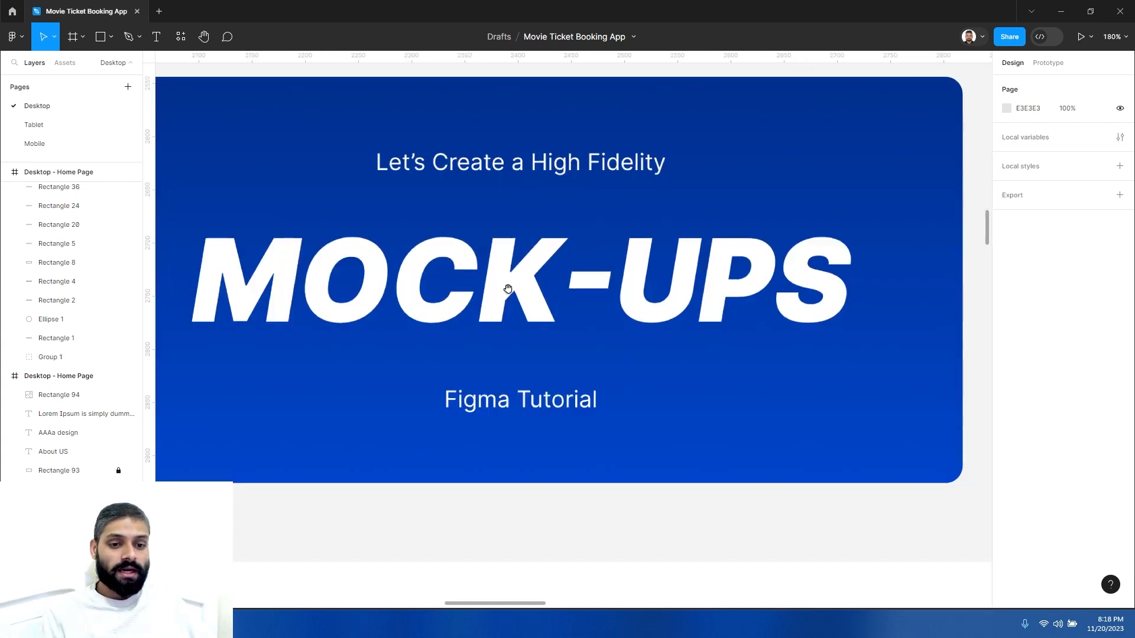
alt+click(507, 287)
click(619, 248)
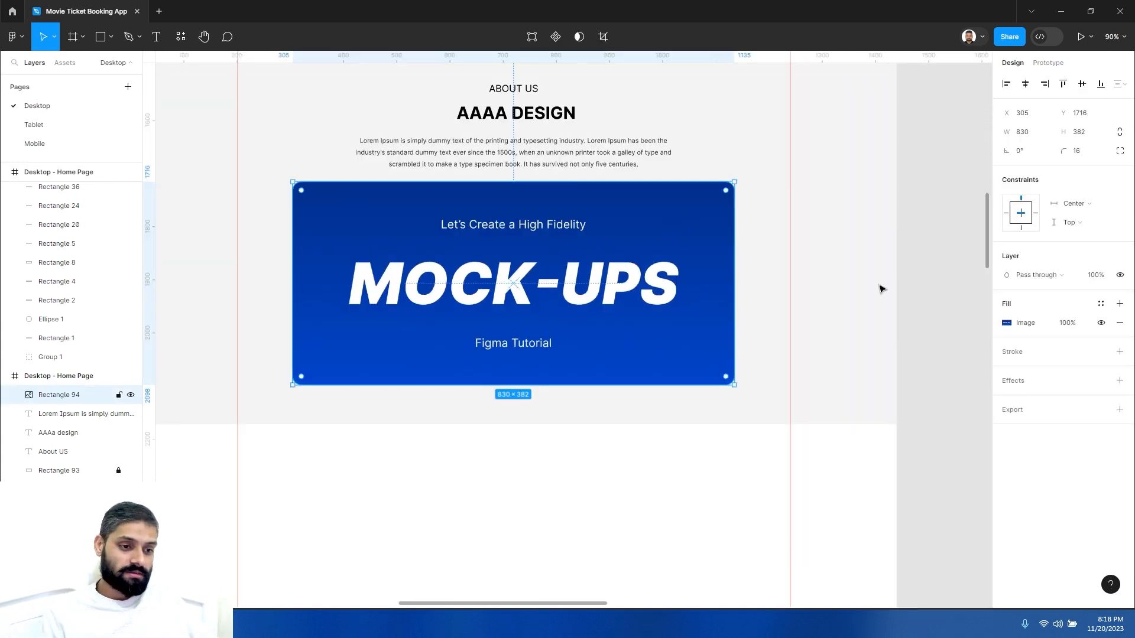
- Experiment with the image fill's exposure, contrast, saturation and shadows adjustments, then reset them
click(1009, 322)
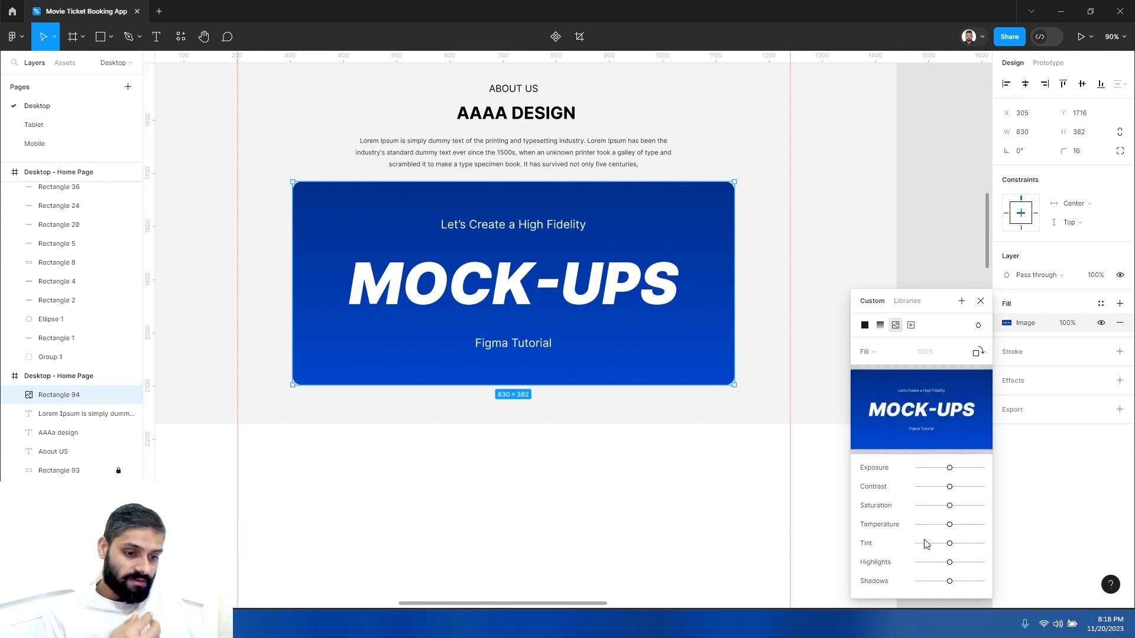
drag(950, 506, 928, 506)
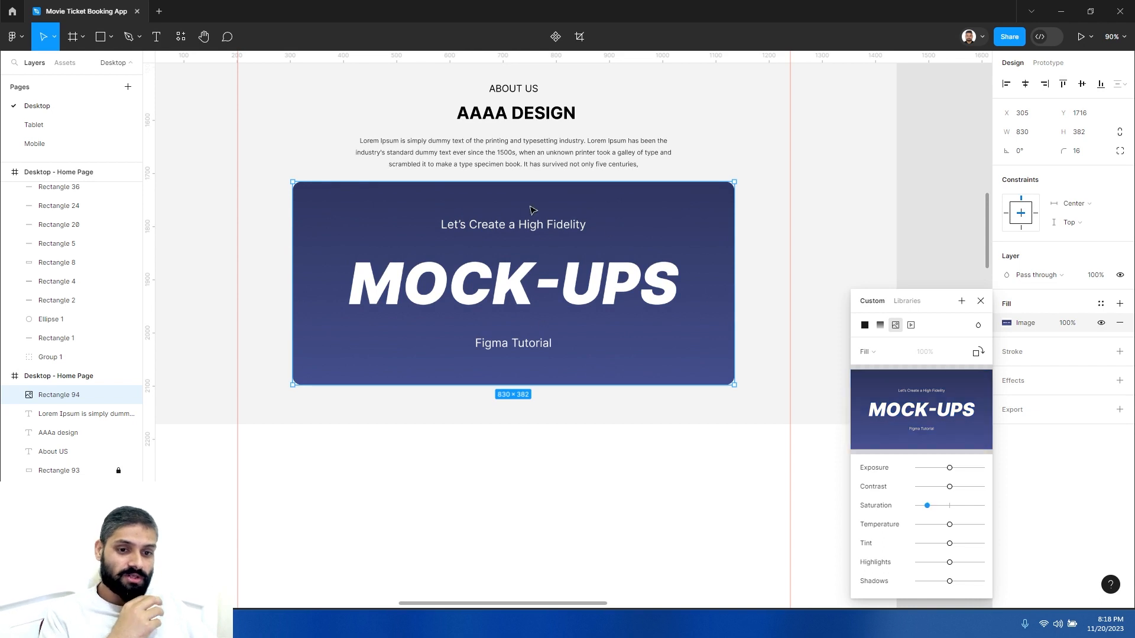
drag(950, 470, 921, 488)
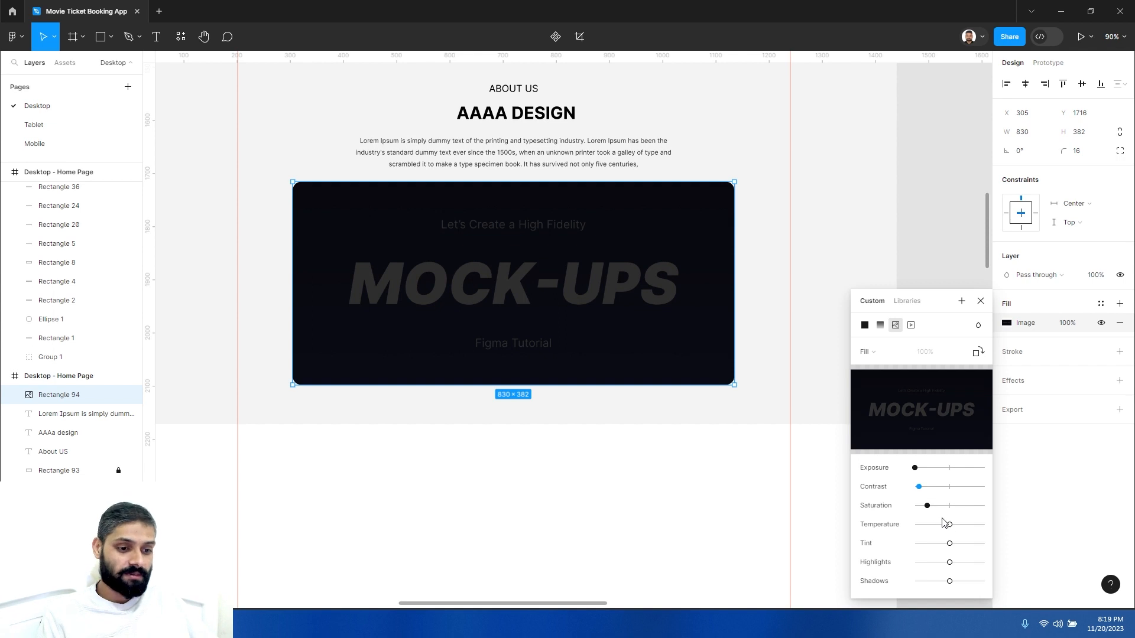
mouse_move(949, 525)
mouse_down()
mouse_move(923, 526)
mouse_move(942, 544)
mouse_move(928, 543)
mouse_move(928, 581)
mouse_move(959, 581)
mouse_up()
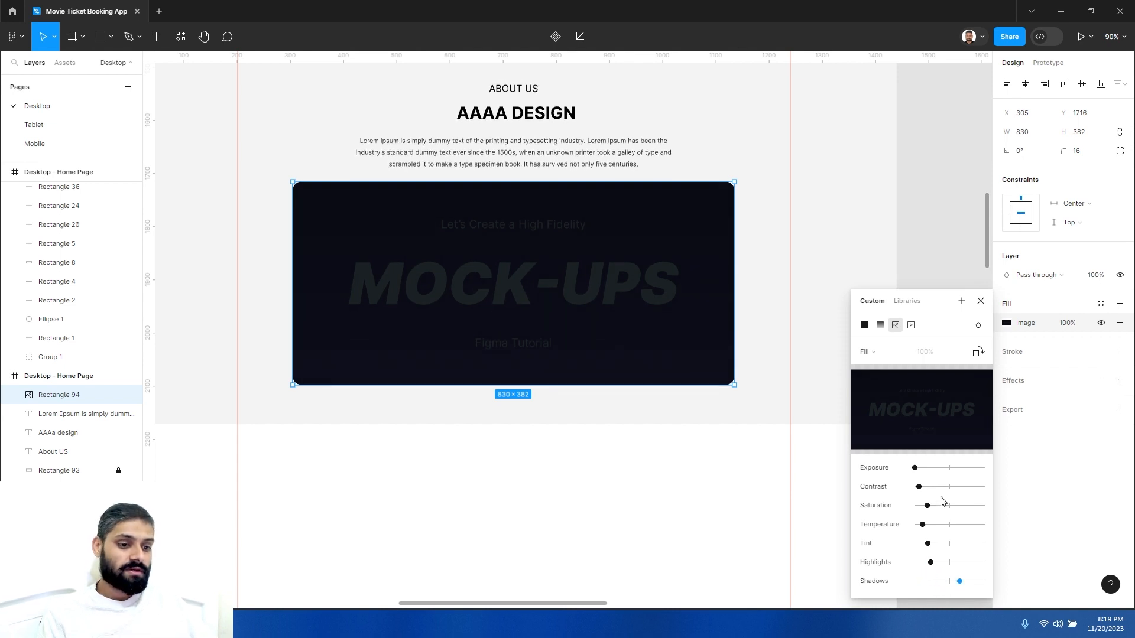
mouse_move(919, 487)
mouse_down()
mouse_move(938, 488)
mouse_move(921, 469)
mouse_up()
click(981, 302)
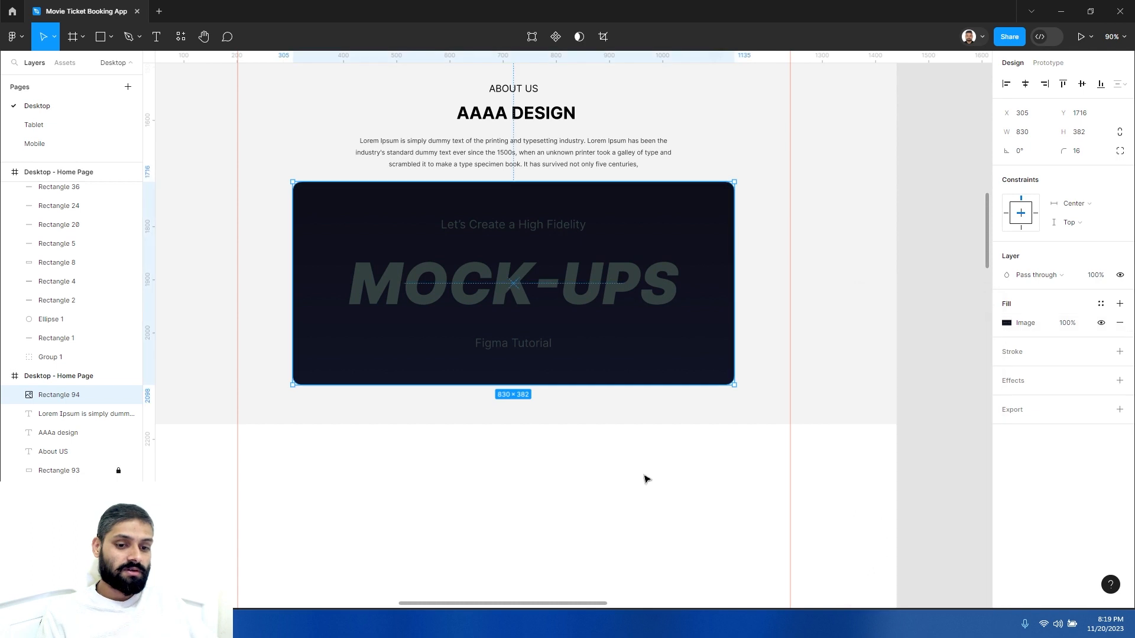
click(635, 492)
click(597, 271)
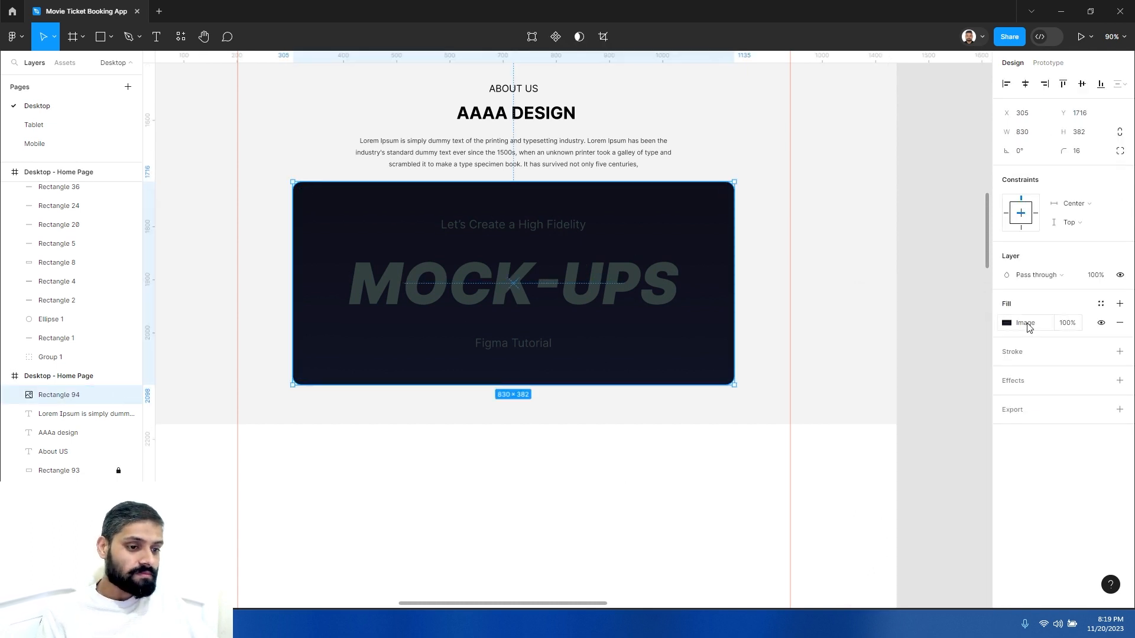
click(1022, 326)
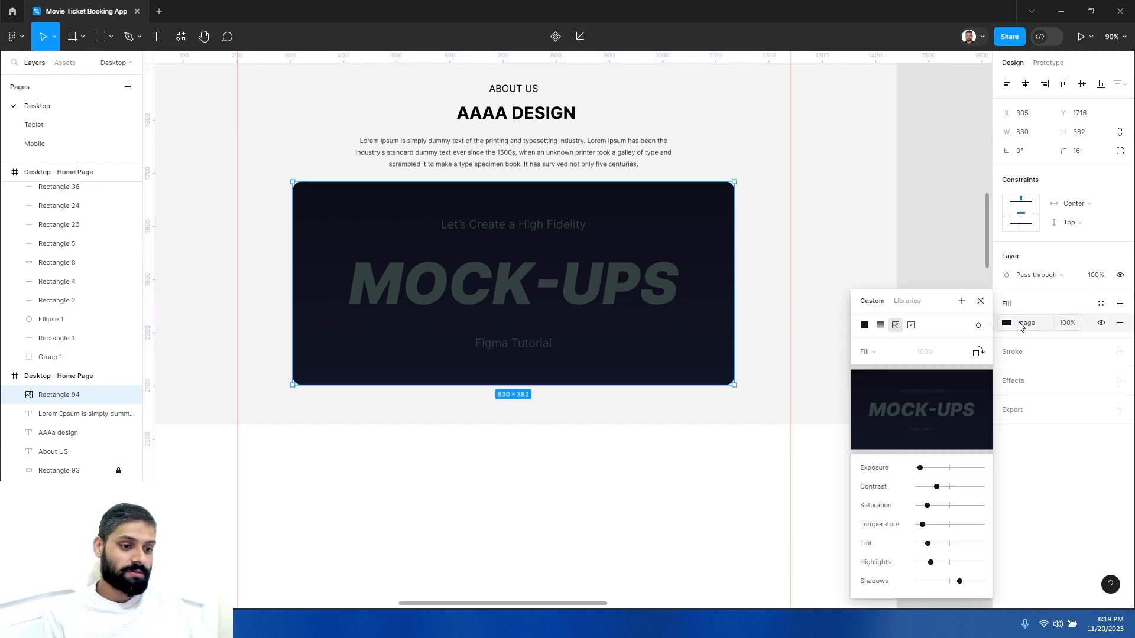
drag(920, 468, 950, 564)
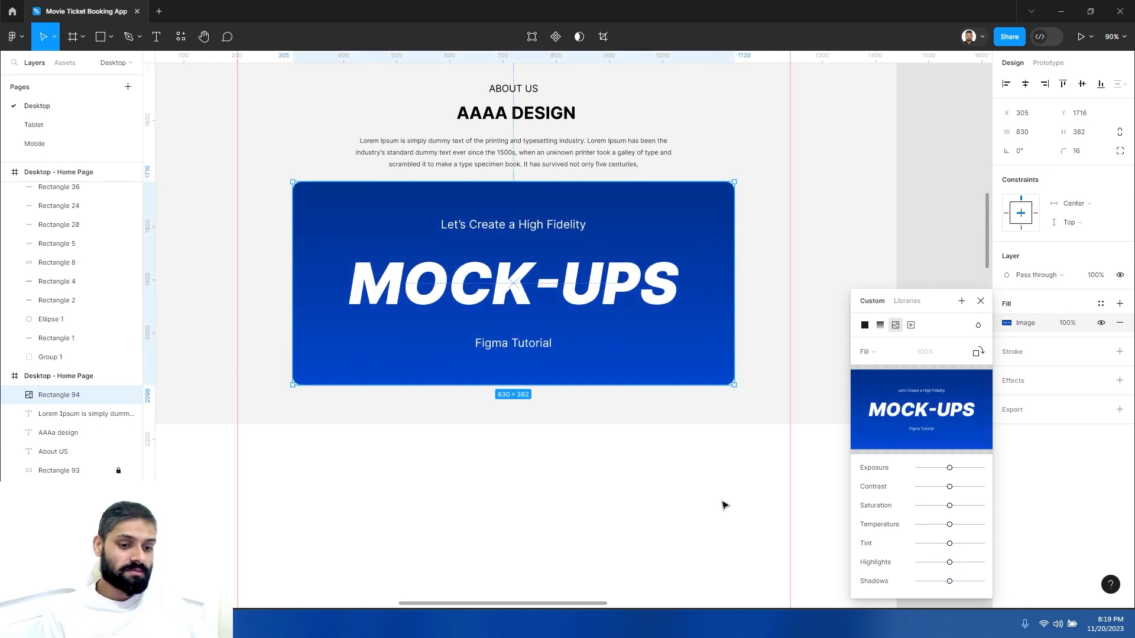
- Duplicate the MOCK-UPS image rectangle, keeping the copy in the same place over the original
key(Escape)
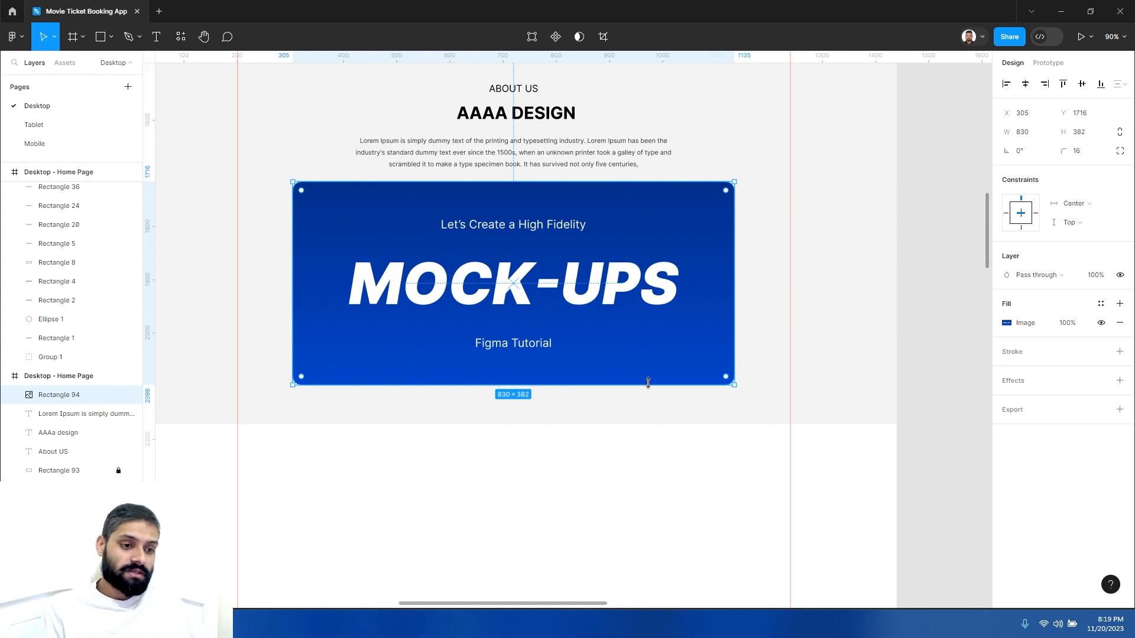
key(ctrl+d)
drag(626, 235, 635, 343)
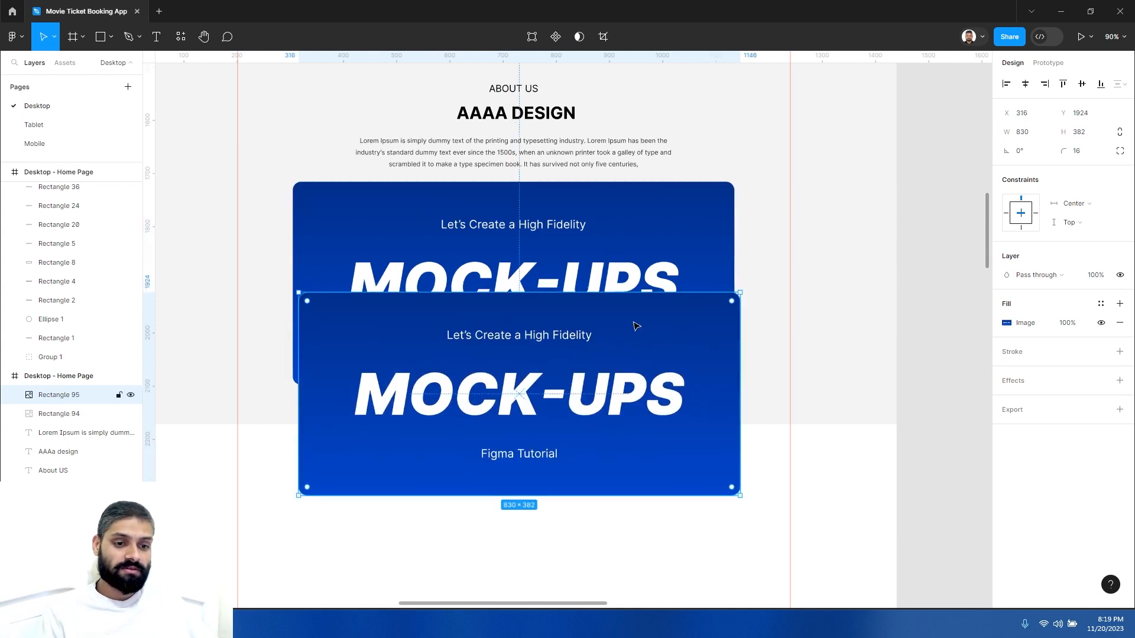
key(ctrl+z)
- Change the duplicate's fill to solid black 000000 at 82% opacity to darken the banner
click(1025, 323)
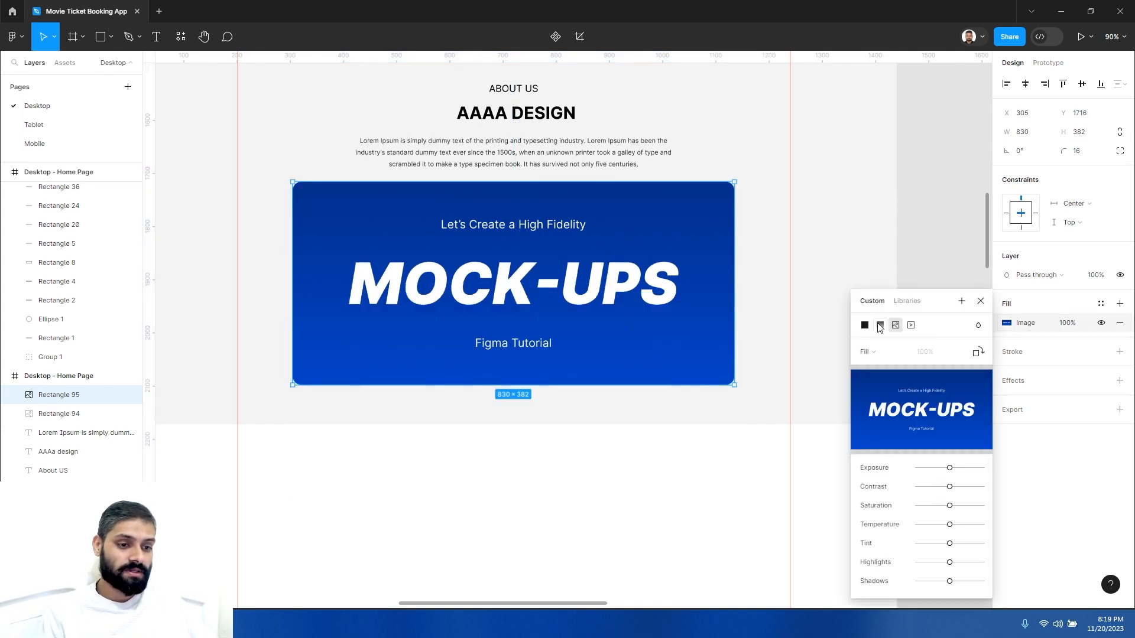
click(865, 325)
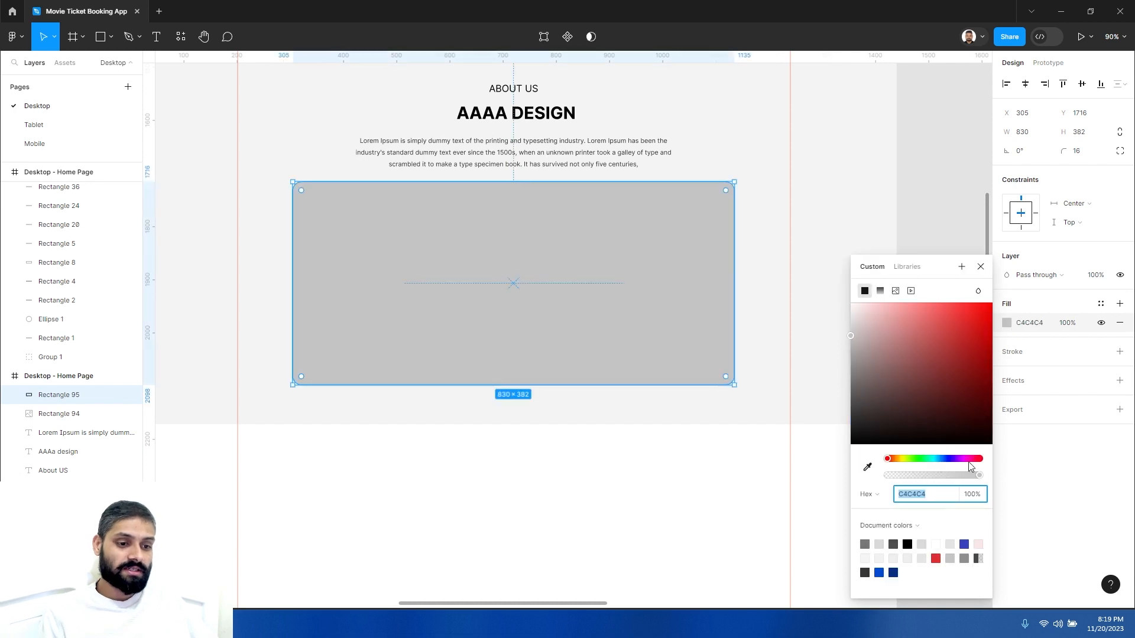
drag(916, 421, 818, 473)
mouse_move(976, 477)
mouse_down()
mouse_move(926, 479)
mouse_move(954, 480)
mouse_up()
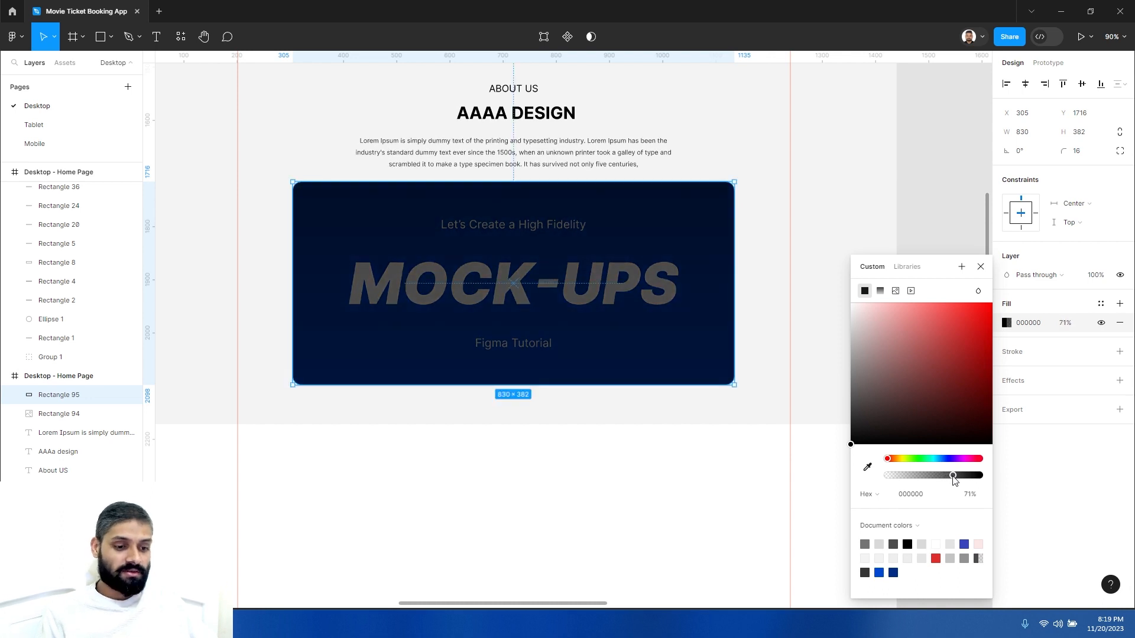
drag(954, 480, 955, 481)
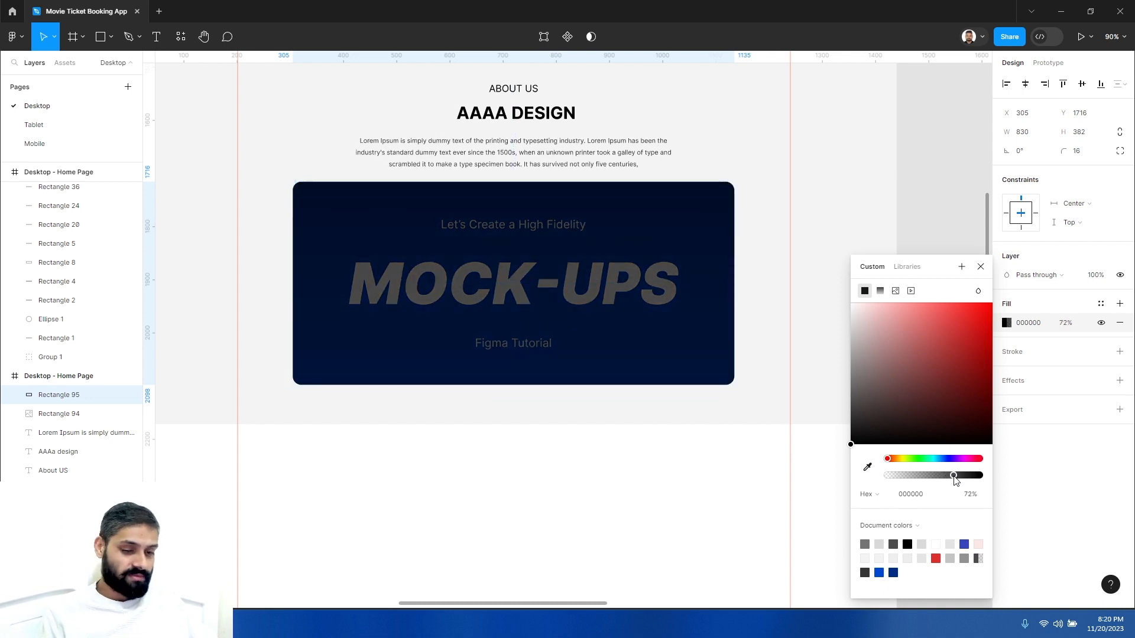
drag(956, 477, 963, 478)
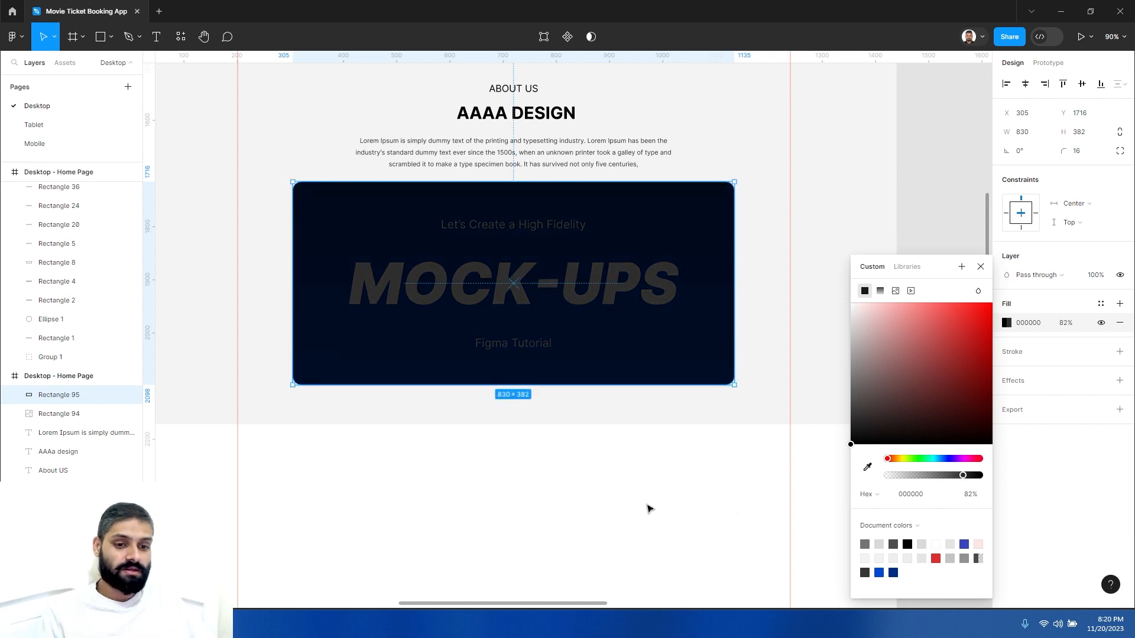
click(650, 505)
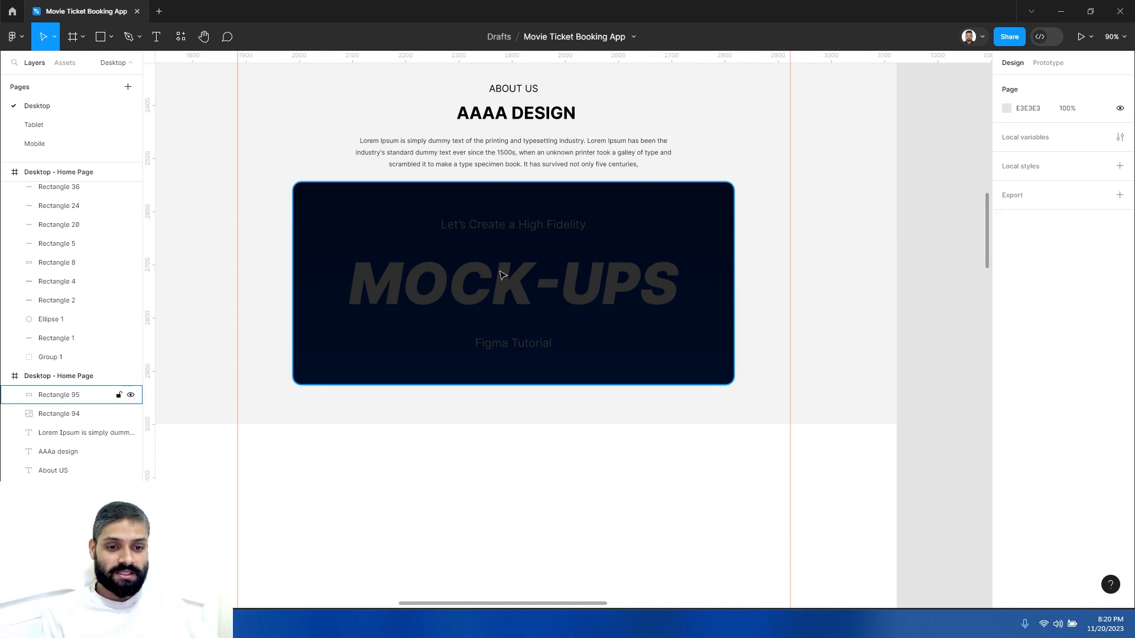
- Draw a circle about 149 × 149 with the Ellipse tool below the banner
click(112, 38)
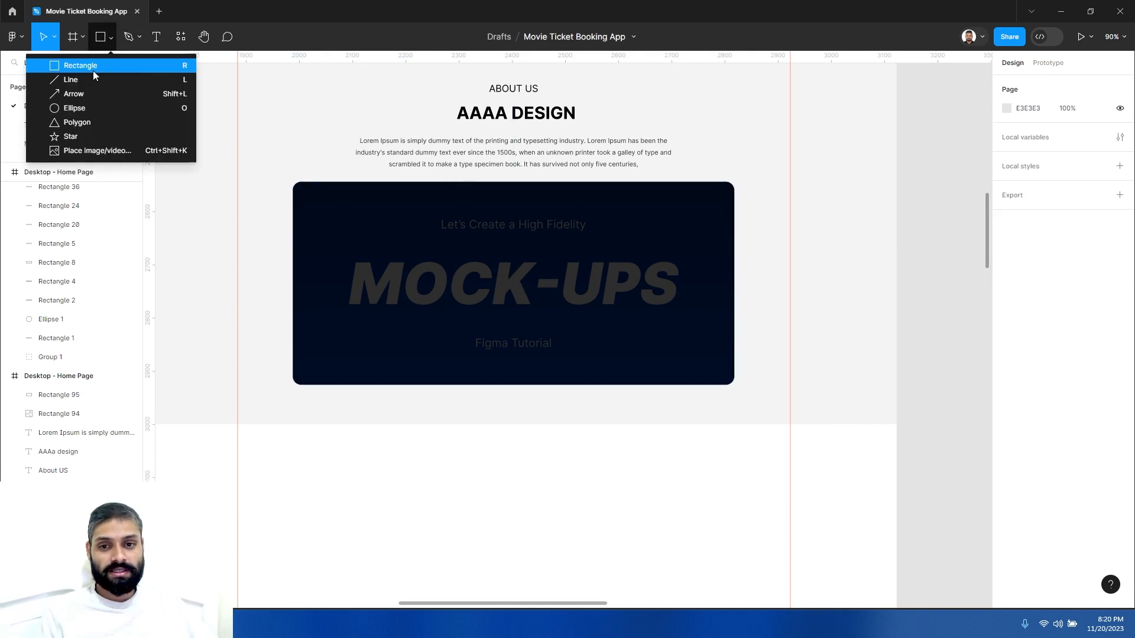
click(75, 108)
scroll(365, 269, down, 1)
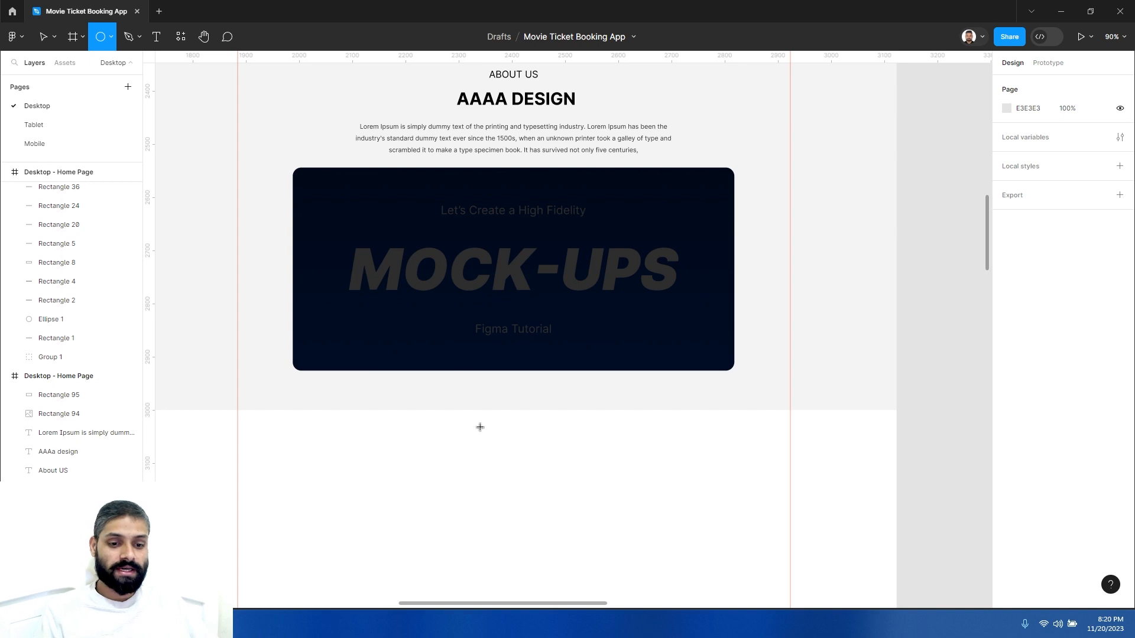
scroll(480, 428, down, 1)
drag(486, 464, 526, 506)
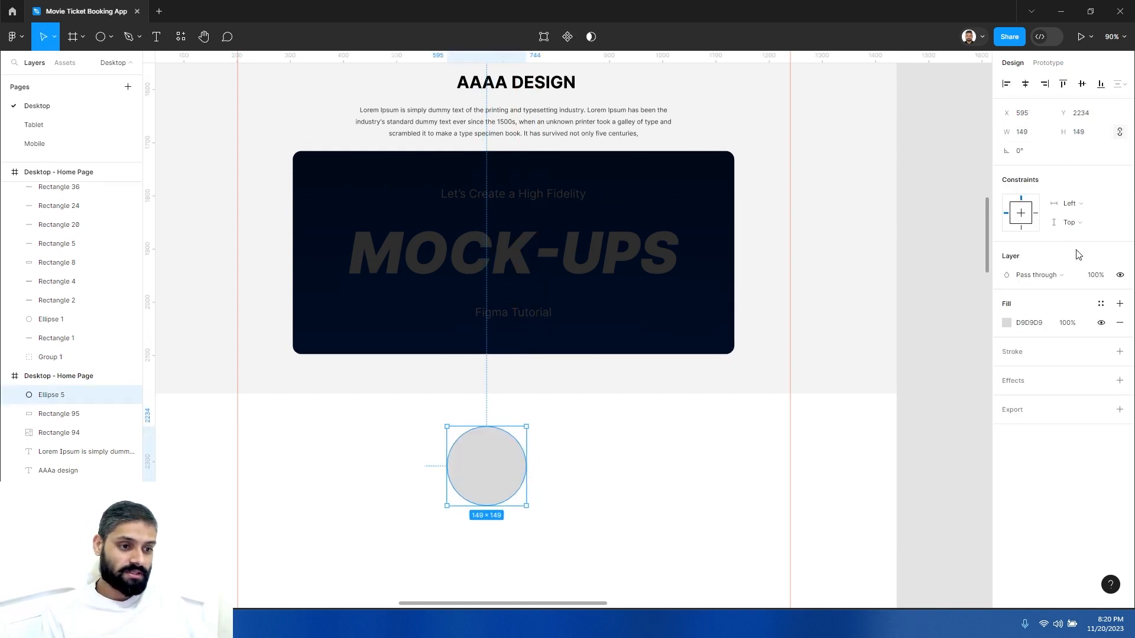
- Remove the circle's fill and give it a white FFFFFF stroke with weight 6
click(1120, 322)
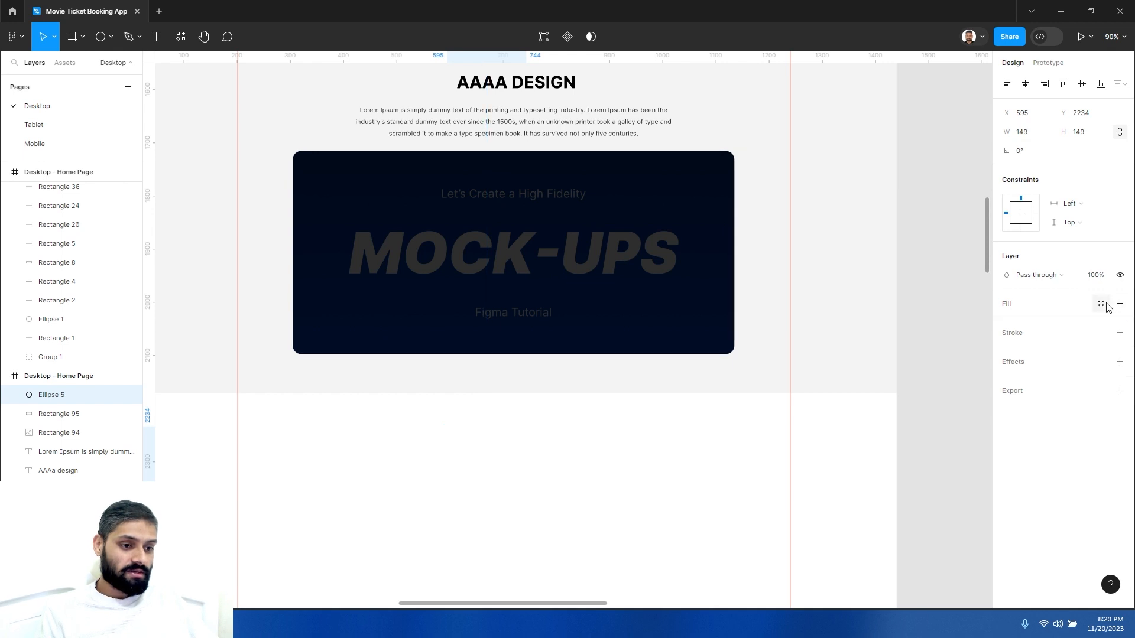
click(1119, 333)
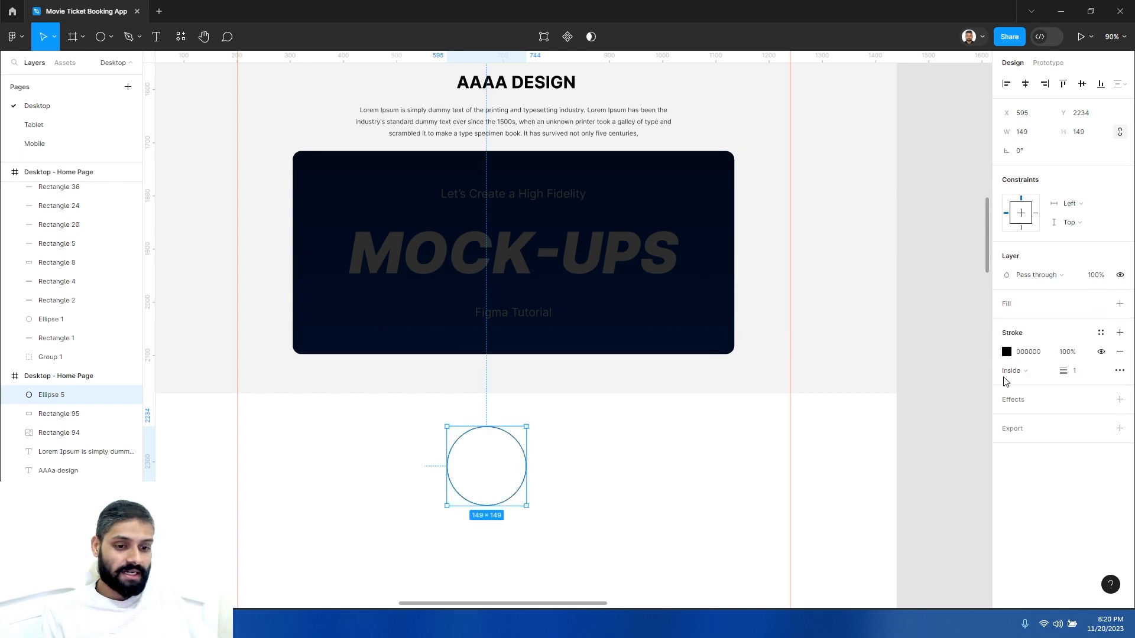
click(1011, 353)
drag(865, 376, 818, 290)
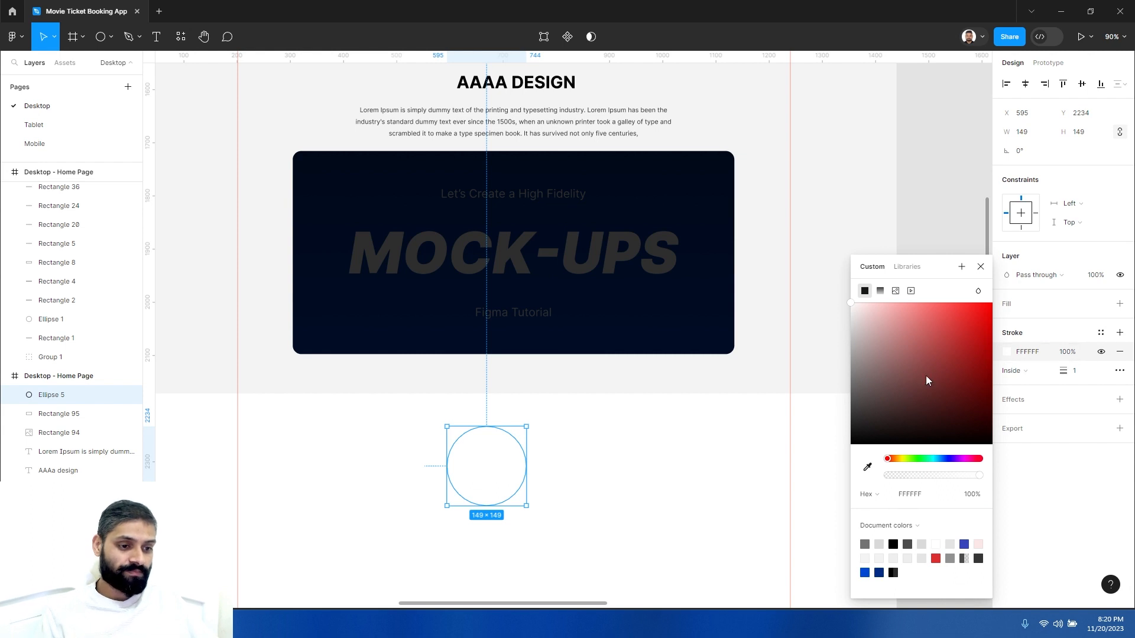
click(1075, 370)
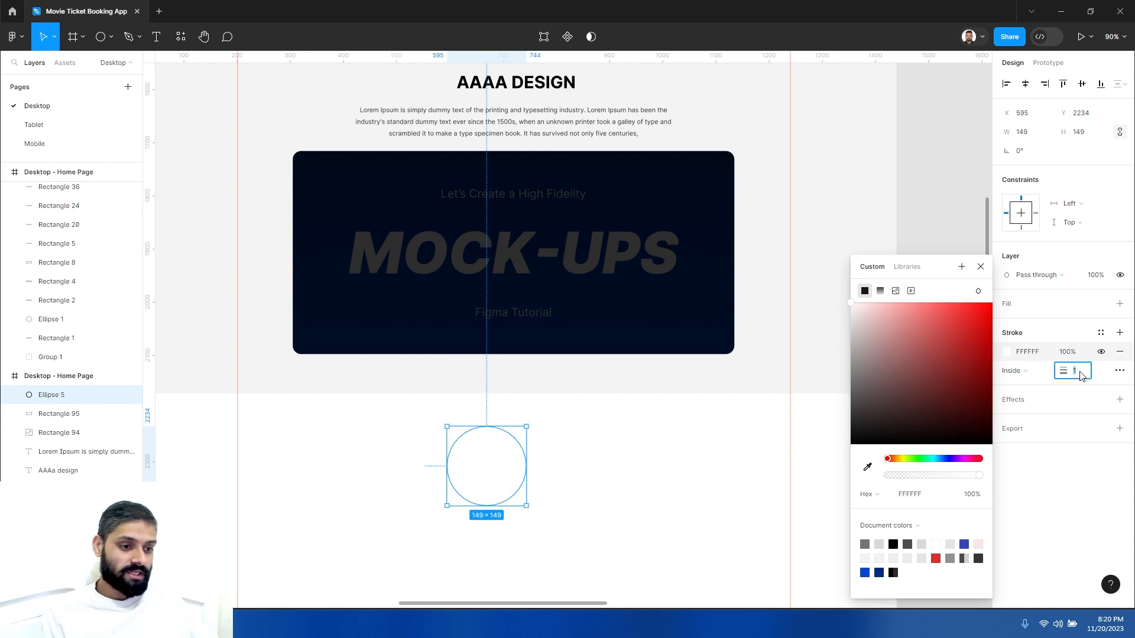
key(Up)
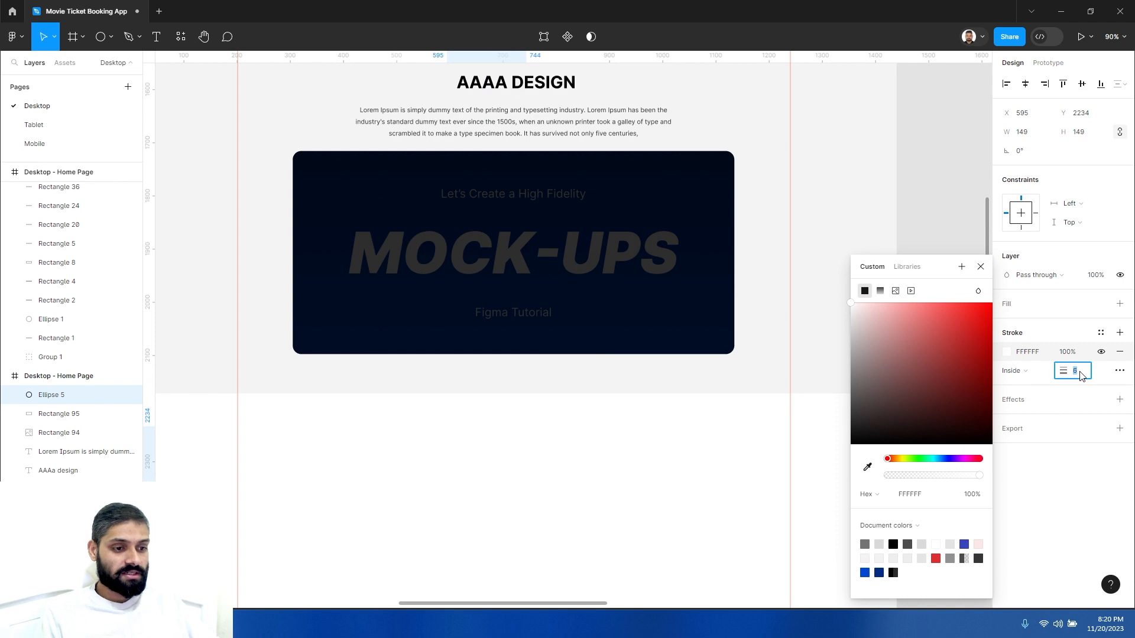
- Move the circle to the center of the dark banner
click(578, 471)
click(520, 450)
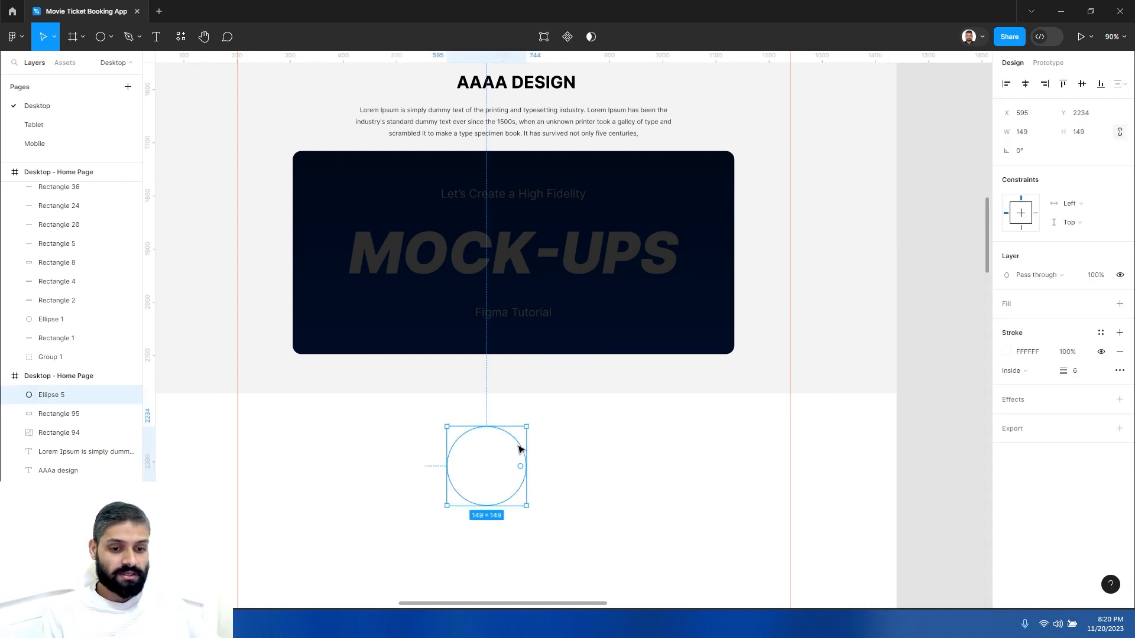
drag(520, 448, 549, 235)
click(606, 464)
- Draw a triangle about 119 × 135 with the Polygon tool below the banner
click(108, 31)
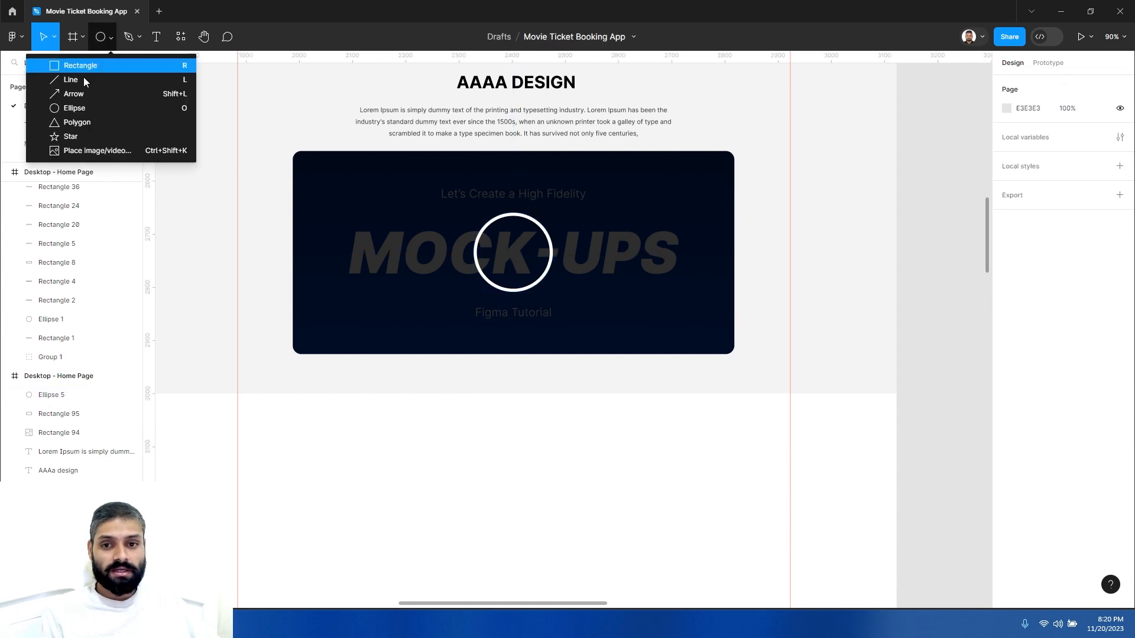
click(88, 120)
mouse_move(393, 418)
mouse_down()
mouse_move(471, 477)
mouse_move(456, 489)
mouse_up()
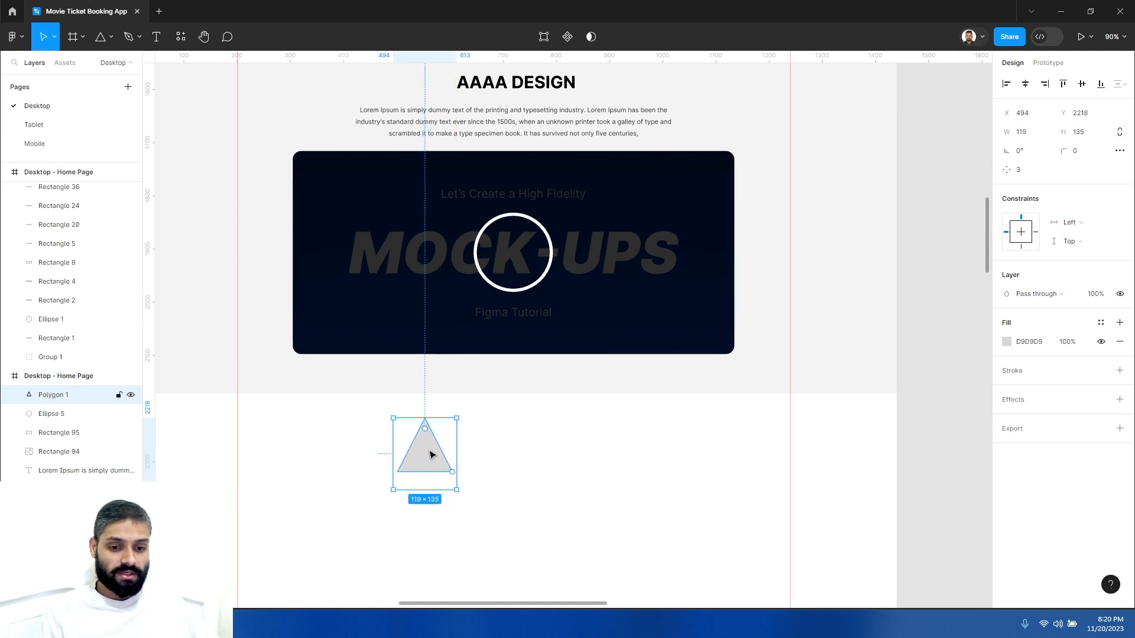
- Rotate the triangle to -90° with corner radius 13 and place it inside the circle as a play icon
drag(461, 412, 471, 497)
drag(453, 455, 517, 259)
click(481, 453)
click(434, 458)
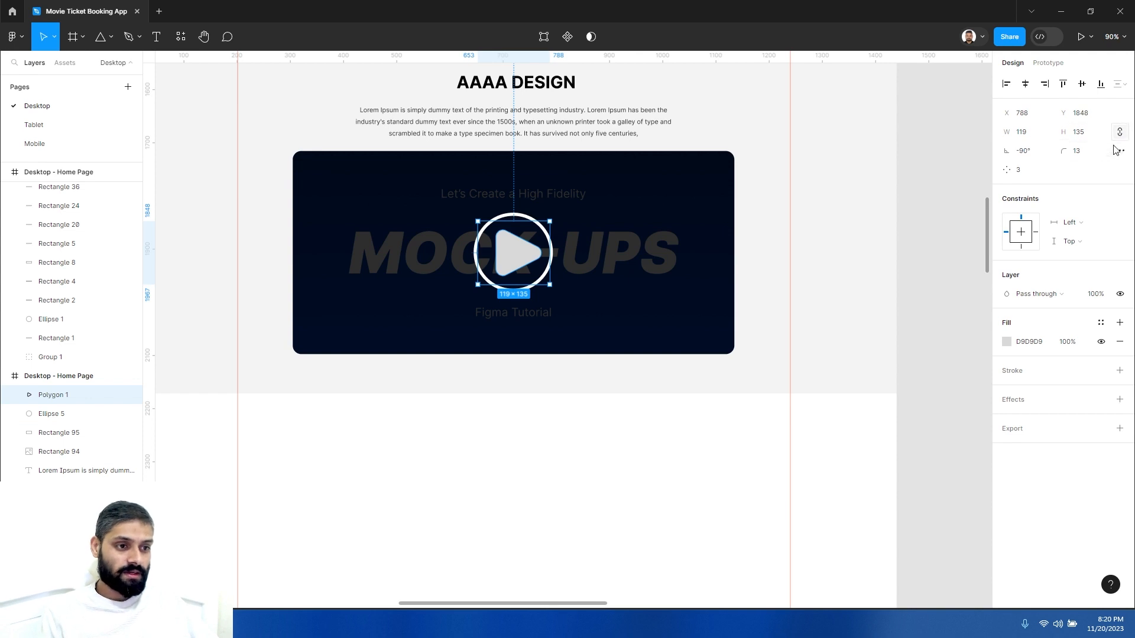
- Resize the play triangle proportionally to a width of 111
click(1033, 138)
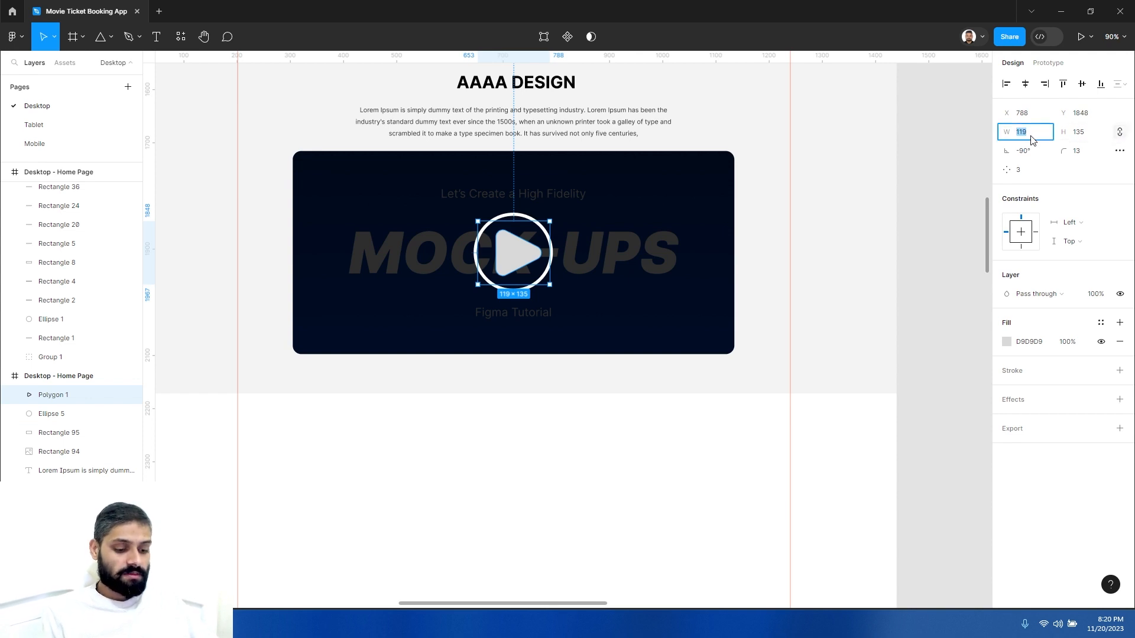
text(117)
key(Return)
key(Down)
key(Down)
key(Down)
key(Down)
key(Down)
key(Down)
key(Down)
key(Down)
key(Down)
key(Down)
key(Down)
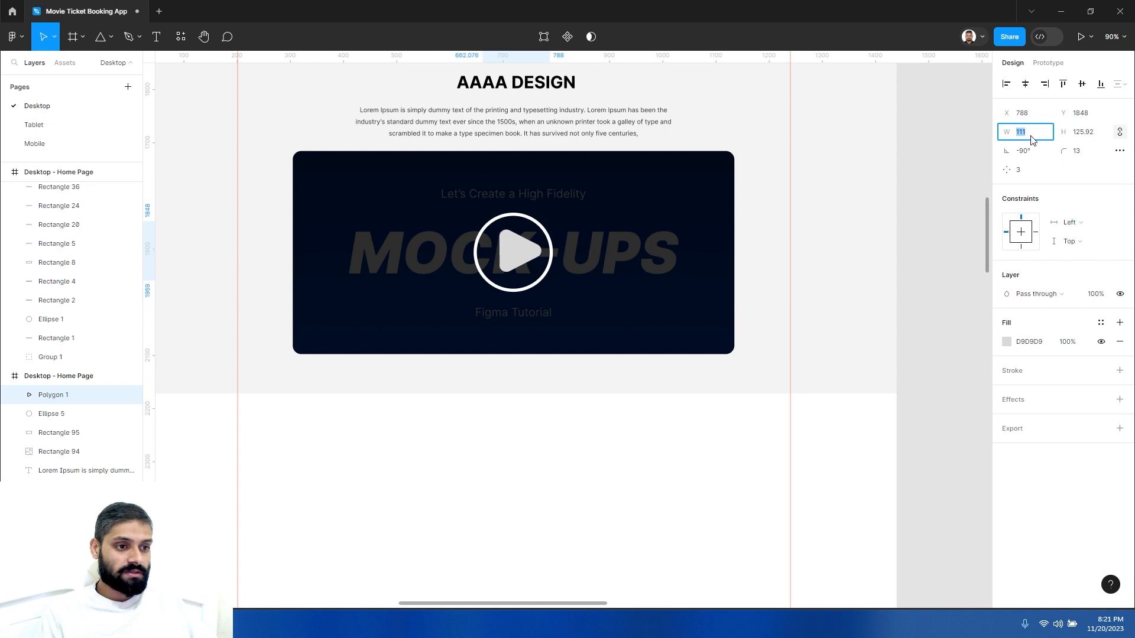
- Set the play triangle's width to 97 proportionally and nudge it to the center of the circle
key(Down)
key(Down)
key(Down)
key(Down)
key(Down)
key(Down)
key(Down)
key(Down)
key(Down)
key(Down)
key(Down)
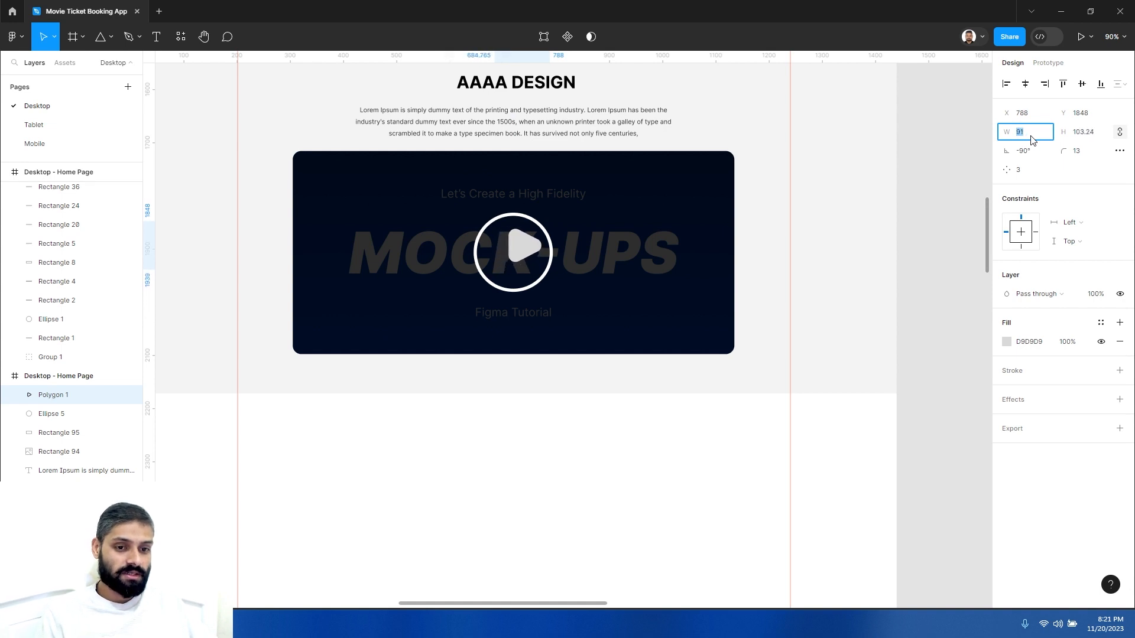
key(Up)
key(Up)
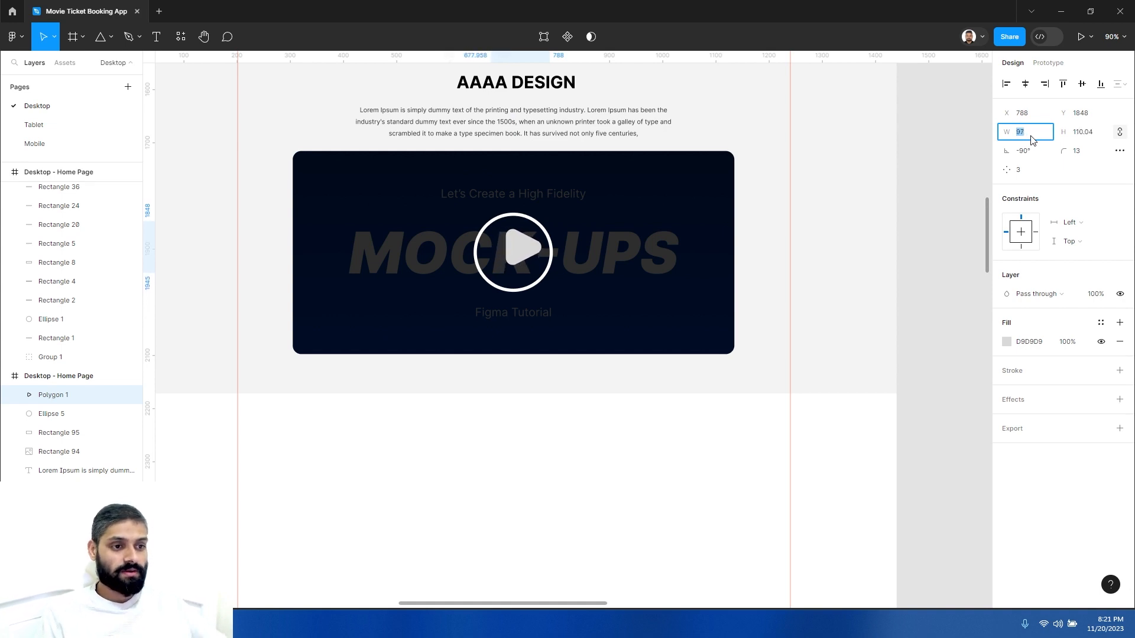
click(627, 418)
click(514, 251)
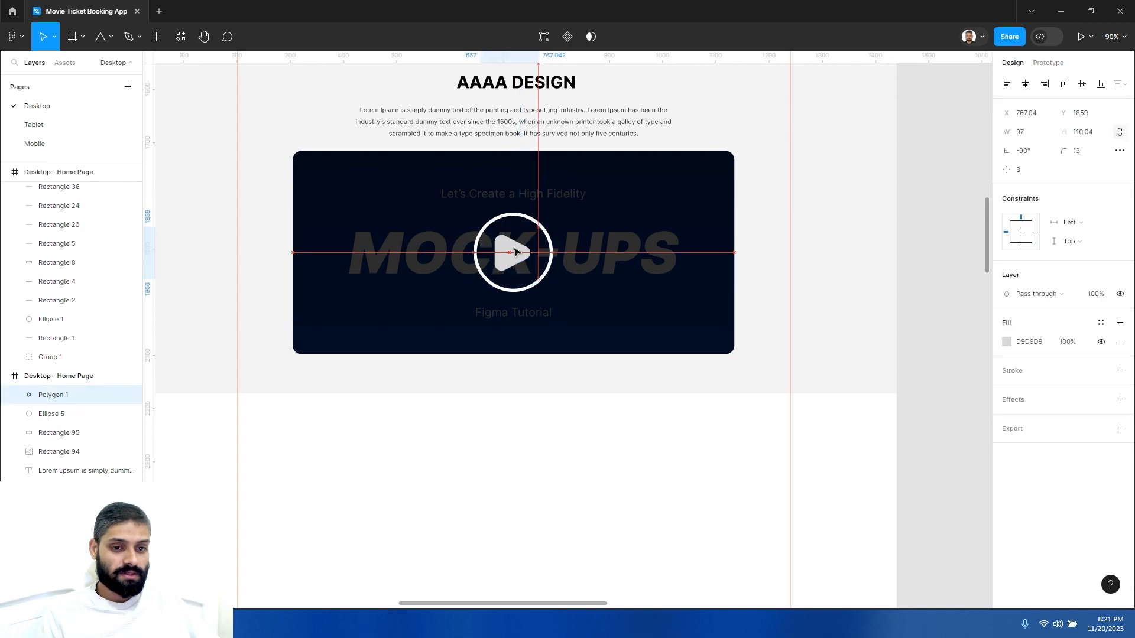
drag(514, 252, 516, 251)
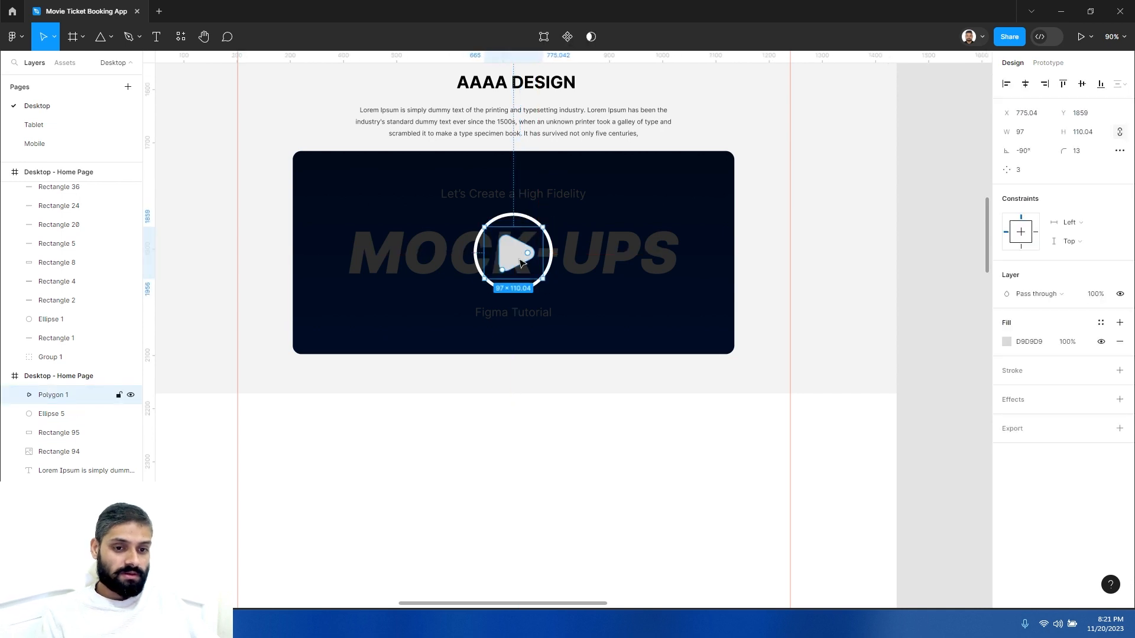
- Reduce the play triangle's corner radius to 9
click(573, 444)
scroll(529, 449, down, 3)
scroll(518, 362, up, 10)
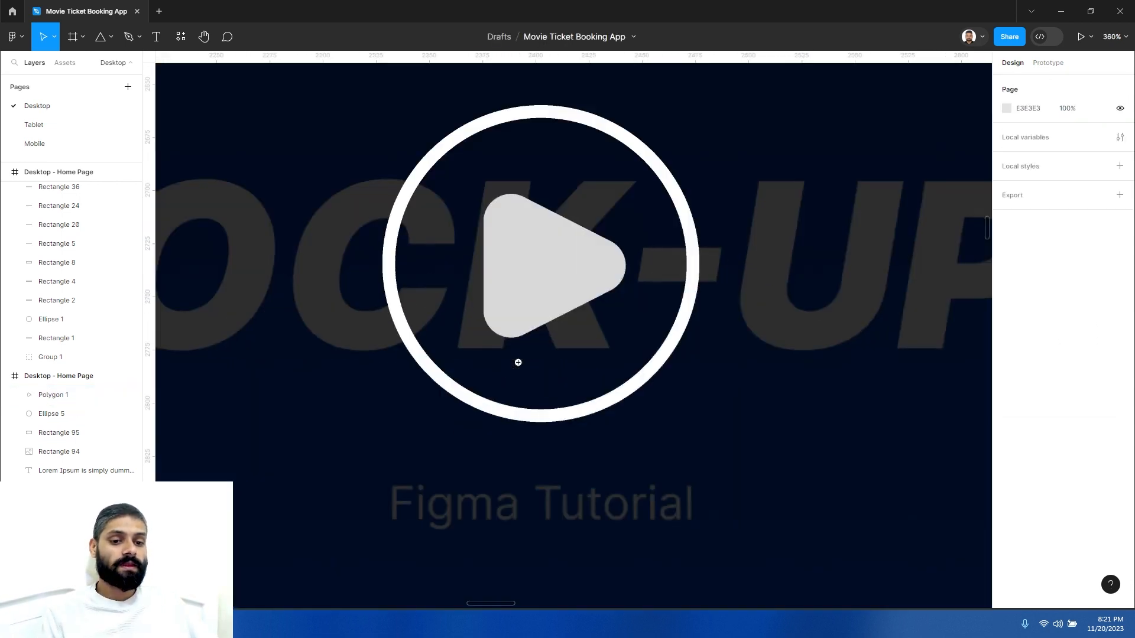
click(518, 362)
drag(545, 188, 563, 296)
click(511, 211)
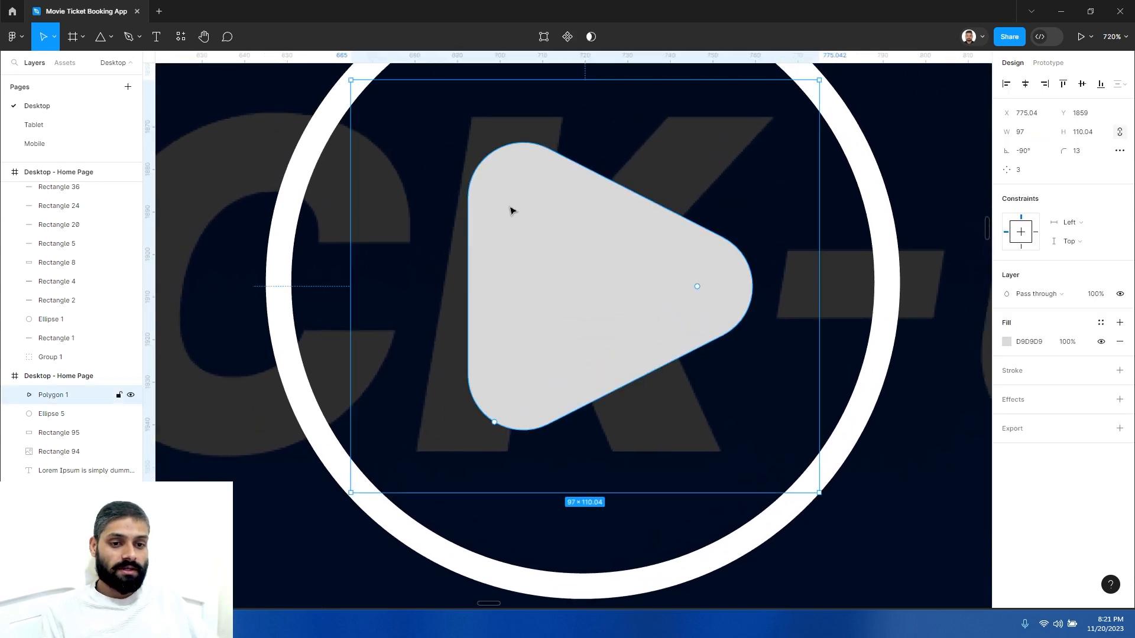
double_click(558, 233)
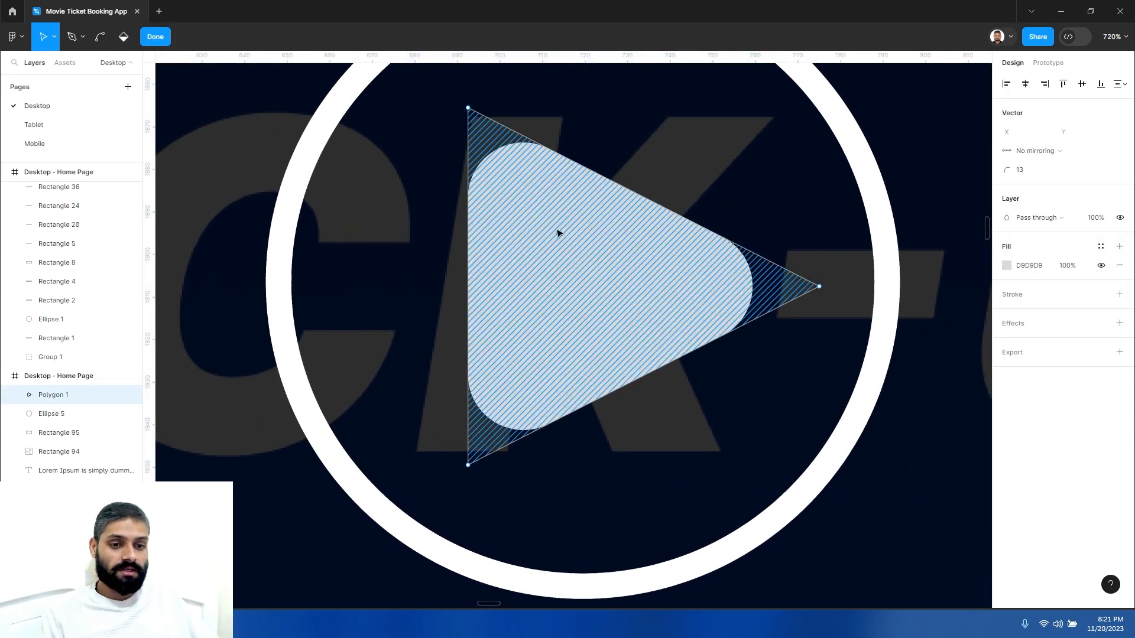
click(155, 37)
drag(698, 287, 735, 287)
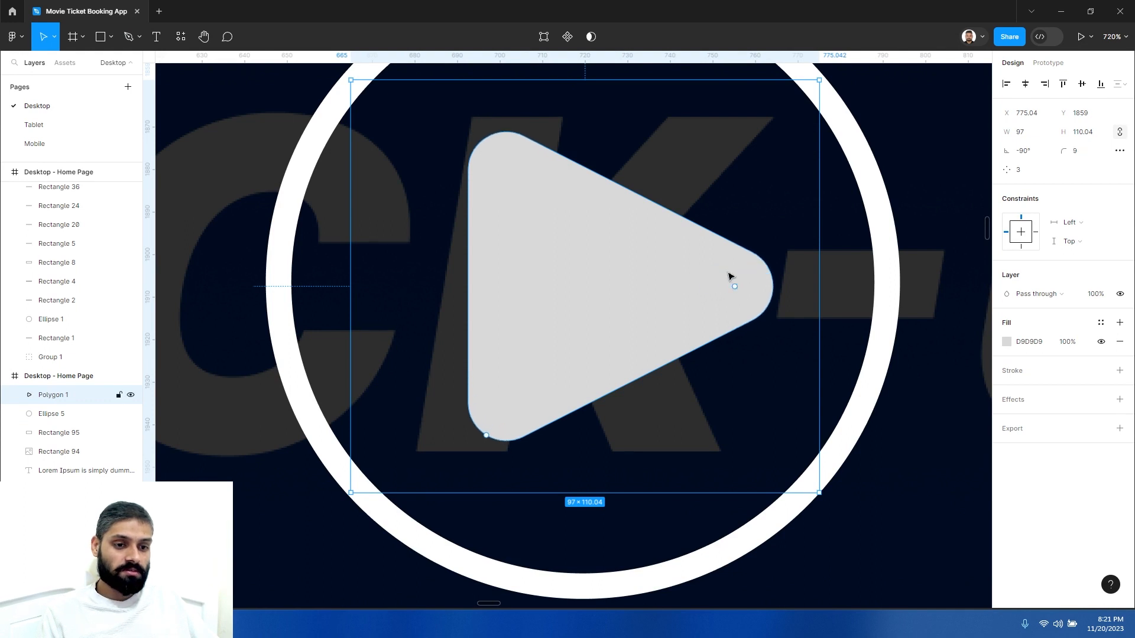
- Resize the play triangle to about 71 × 80, keeping it centered inside the circle
drag(818, 491, 753, 423)
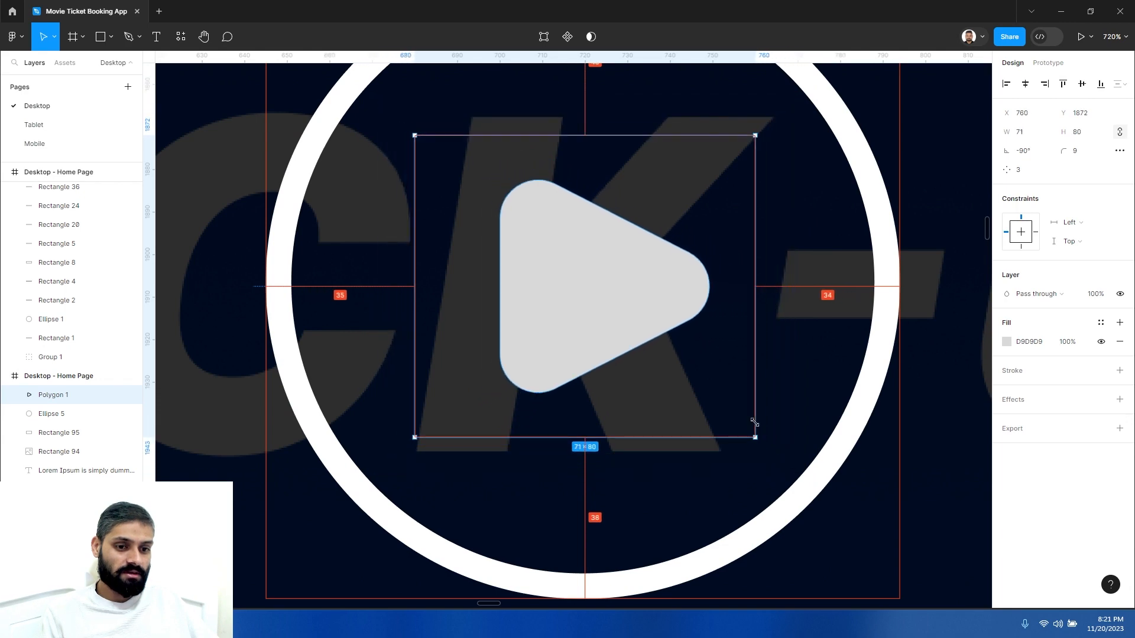
scroll(600, 365, down, 10)
drag(595, 422, 573, 306)
click(634, 368)
drag(624, 330, 652, 381)
scroll(594, 425, down, 3)
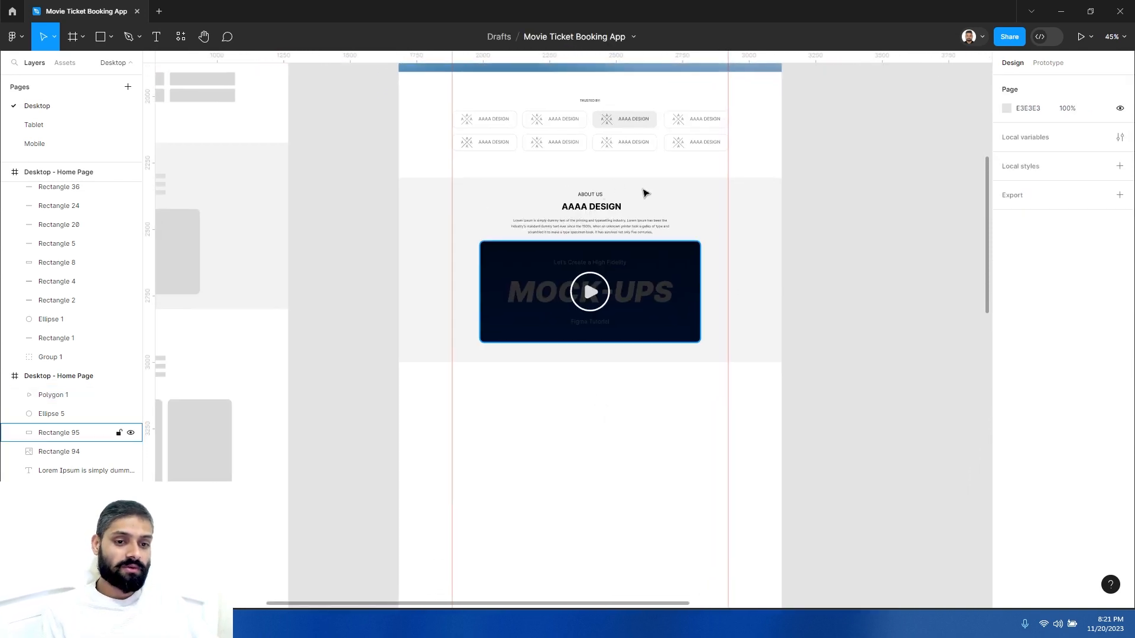
- Review the finished About Us section within the desktop home page design
drag(540, 418, 625, 393)
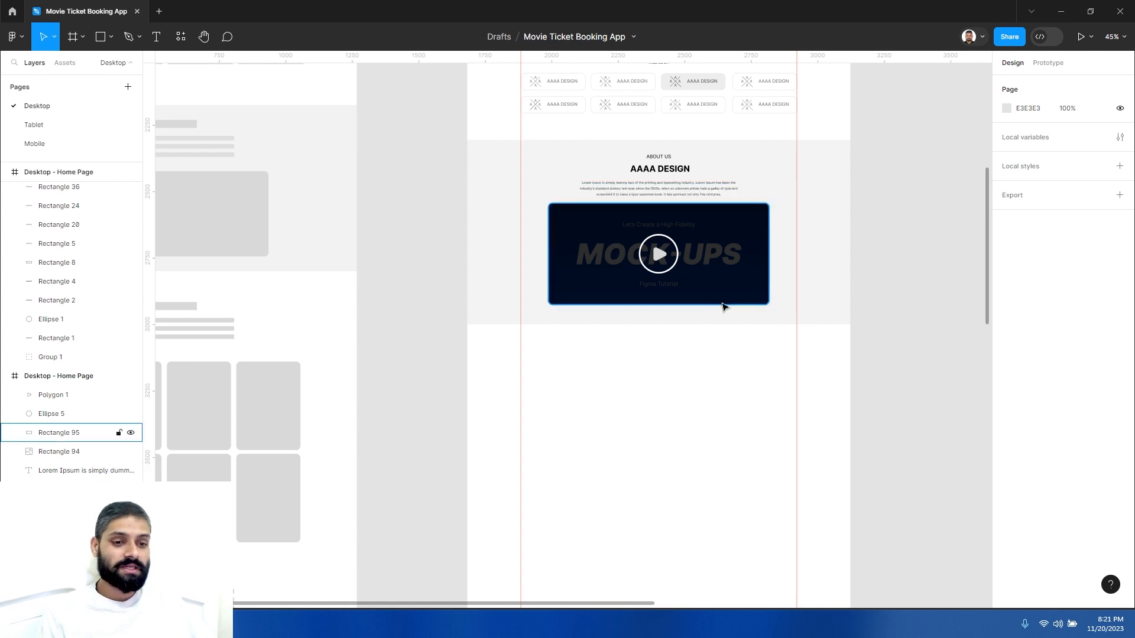
drag(612, 359, 641, 335)
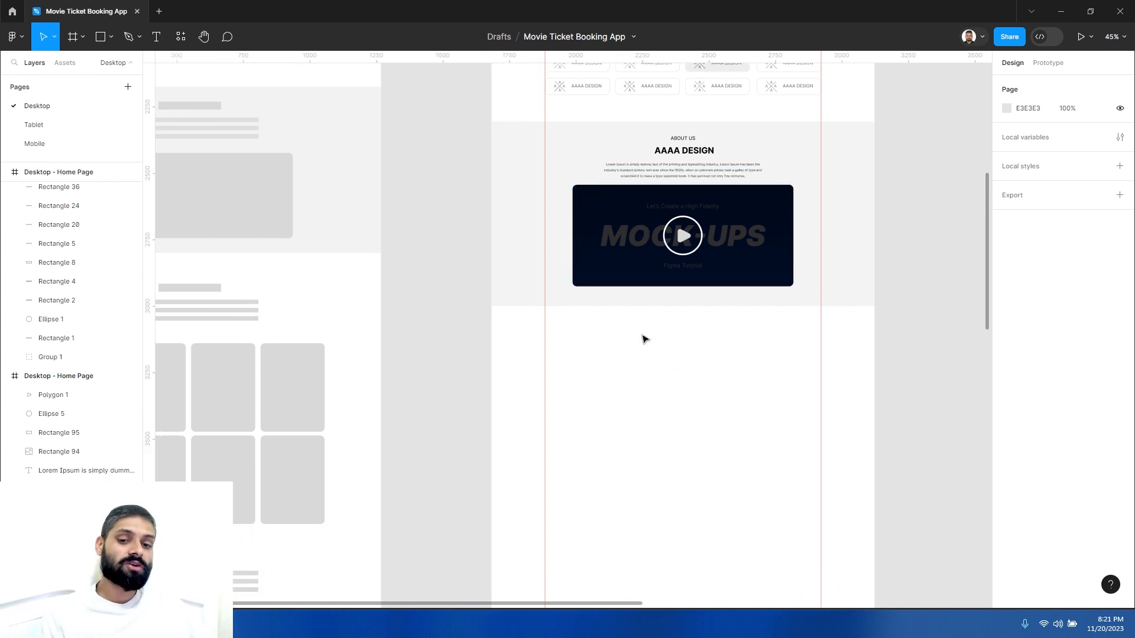
scroll(644, 446, up, 5)
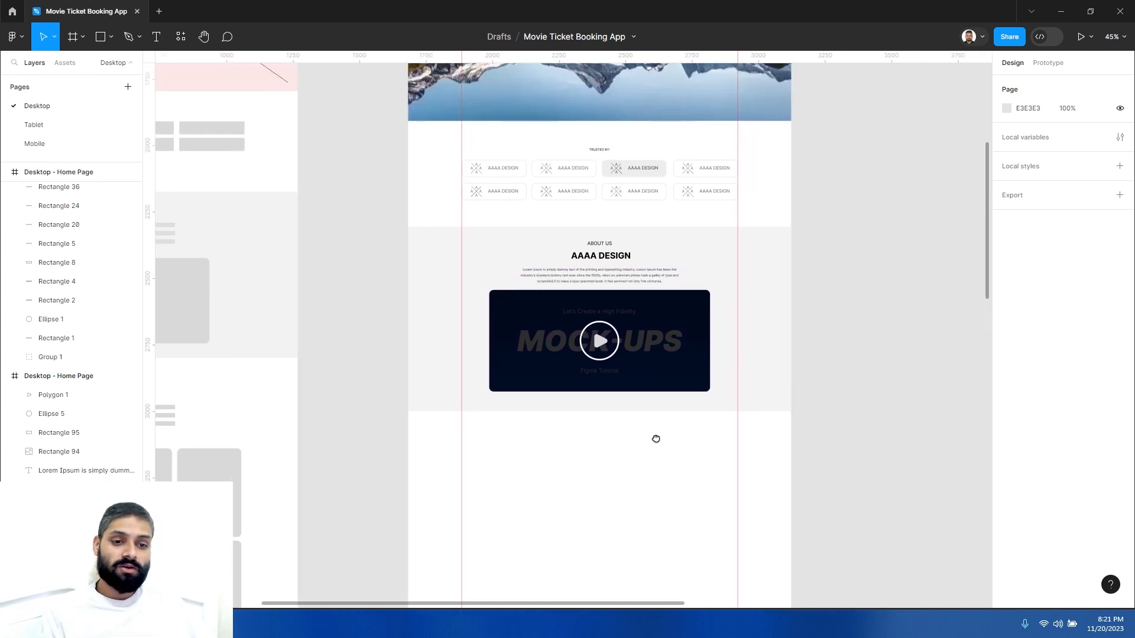
scroll(639, 253, down, 5)
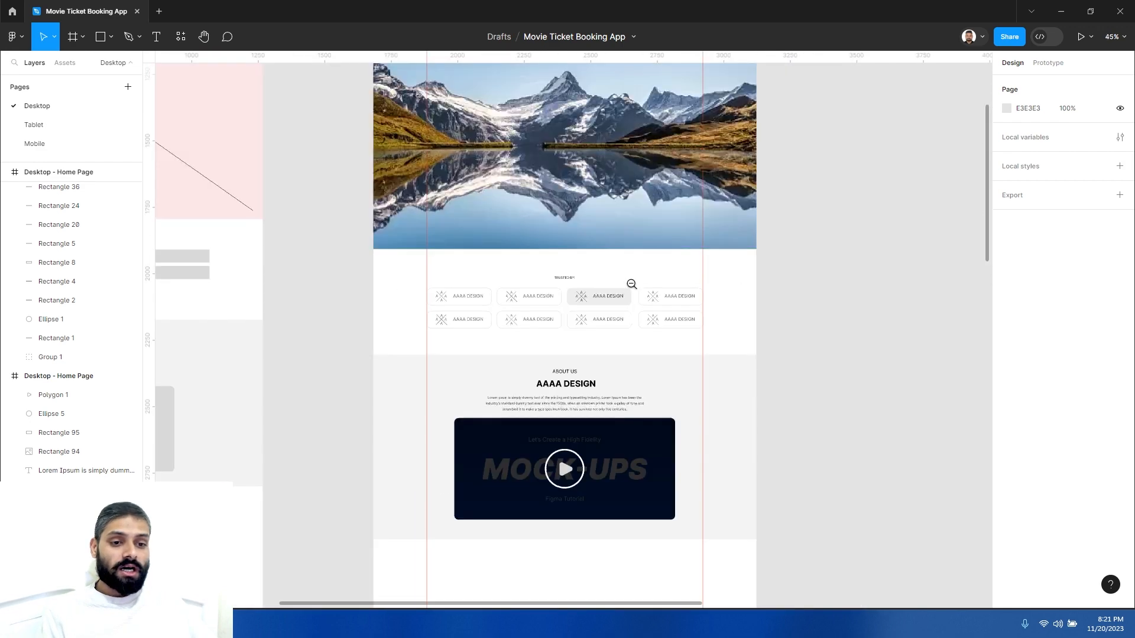
scroll(608, 414, up, 4)
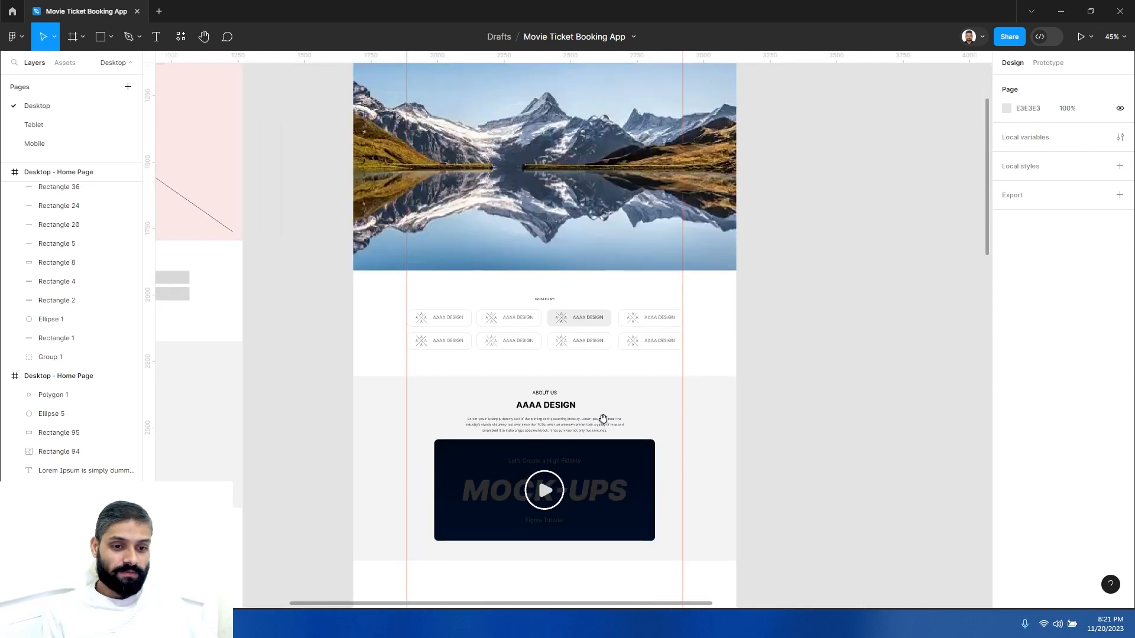
scroll(609, 403, down, 4)
scroll(609, 403, down, 3)
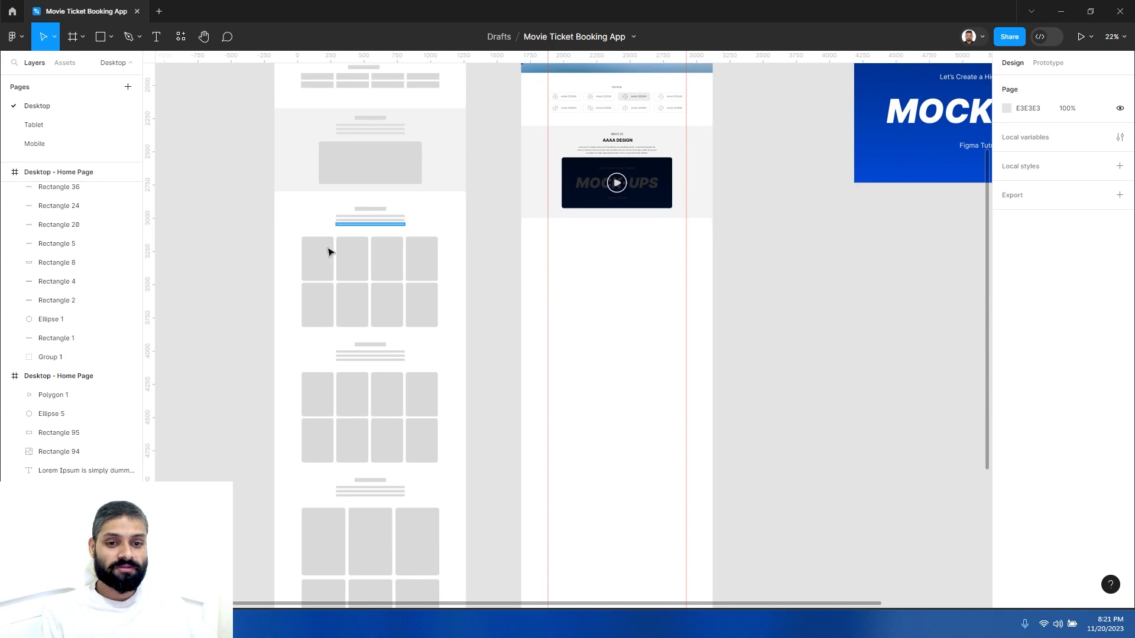
- Examine the remaining wireframe sections below About Us by selecting their elements
drag(294, 202, 452, 347)
scroll(324, 232, down, 2)
drag(296, 216, 408, 322)
key(ctrl+z)
click(440, 235)
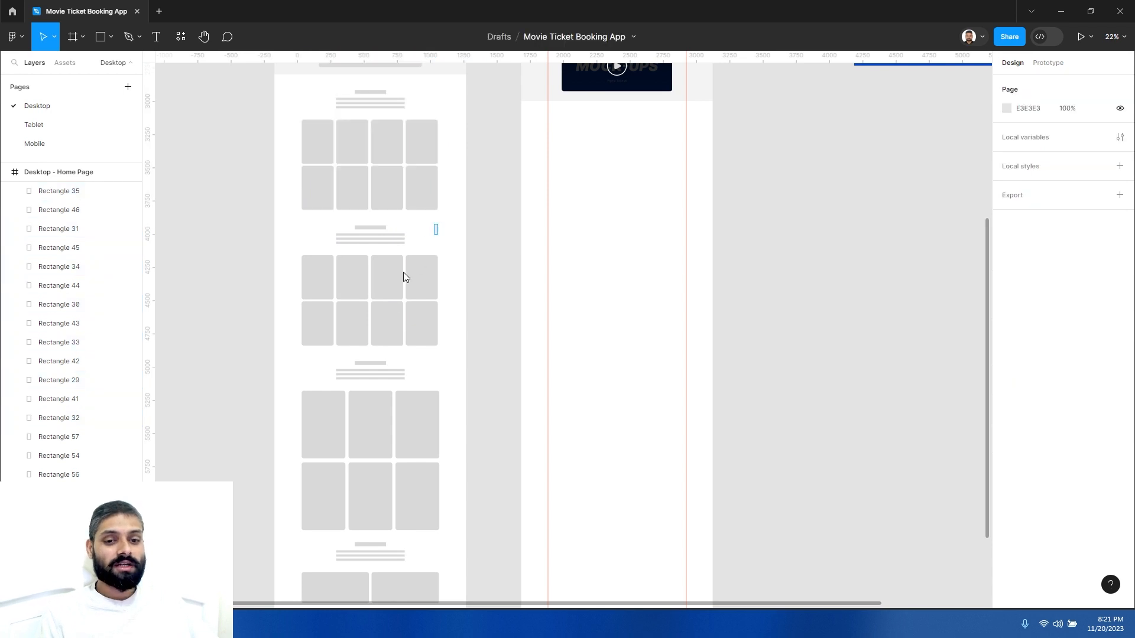
drag(441, 223, 309, 348)
scroll(332, 357, down, 5)
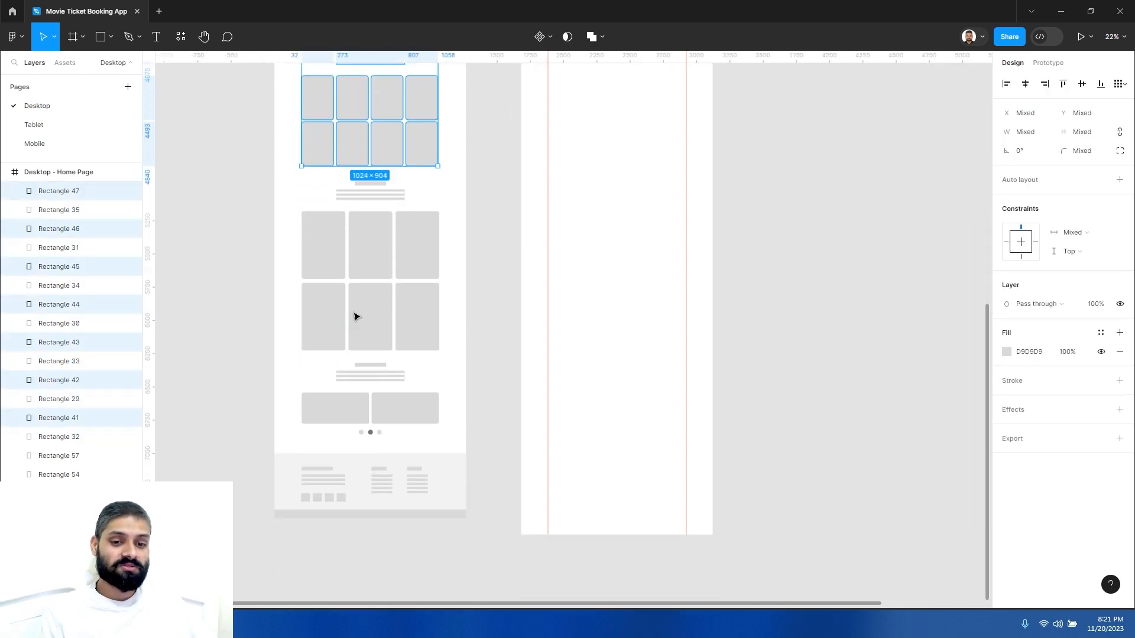
scroll(355, 316, down, 1)
drag(307, 337, 414, 399)
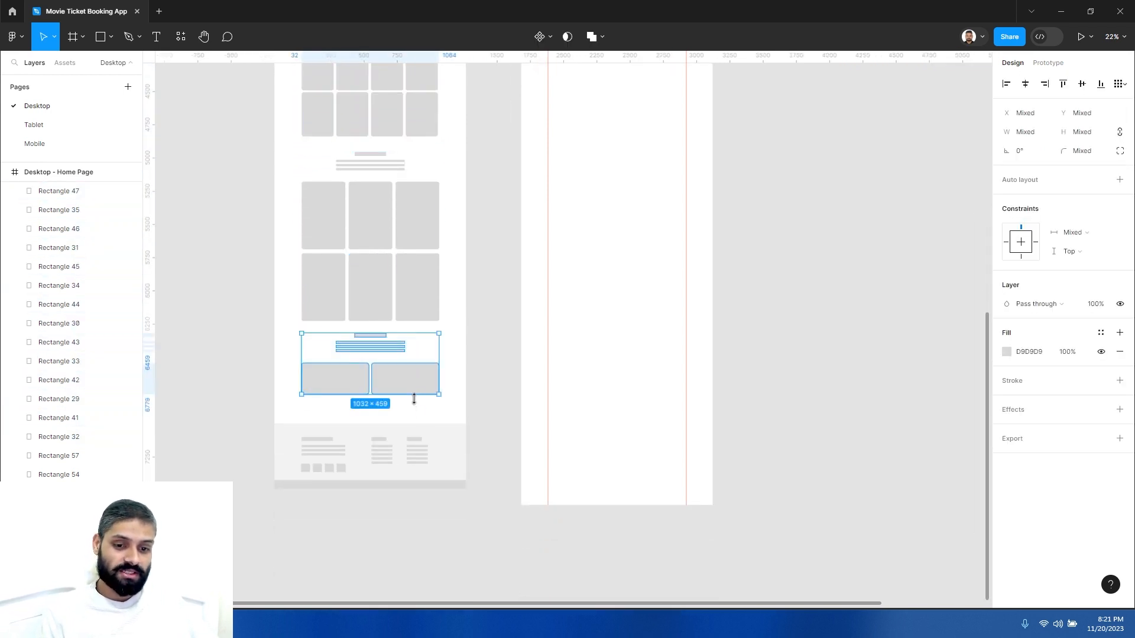
click(620, 296)
drag(621, 233, 580, 385)
scroll(585, 332, down, 2)
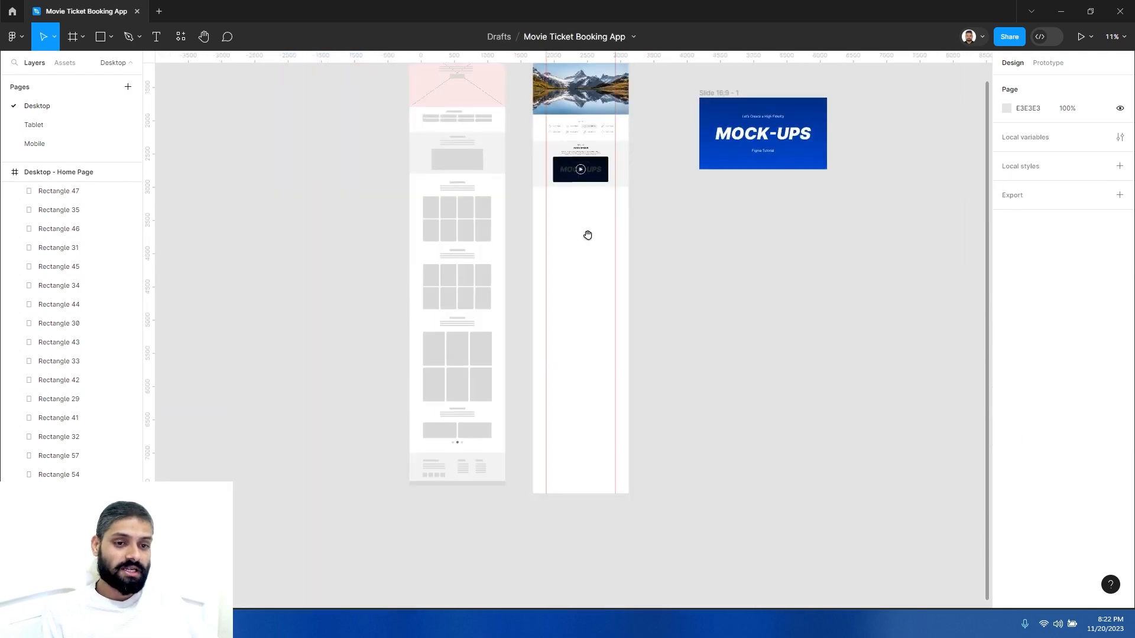
- Compare the home page design with the wireframe and return to the About Us section
drag(588, 236, 570, 342)
scroll(580, 319, up, 6)
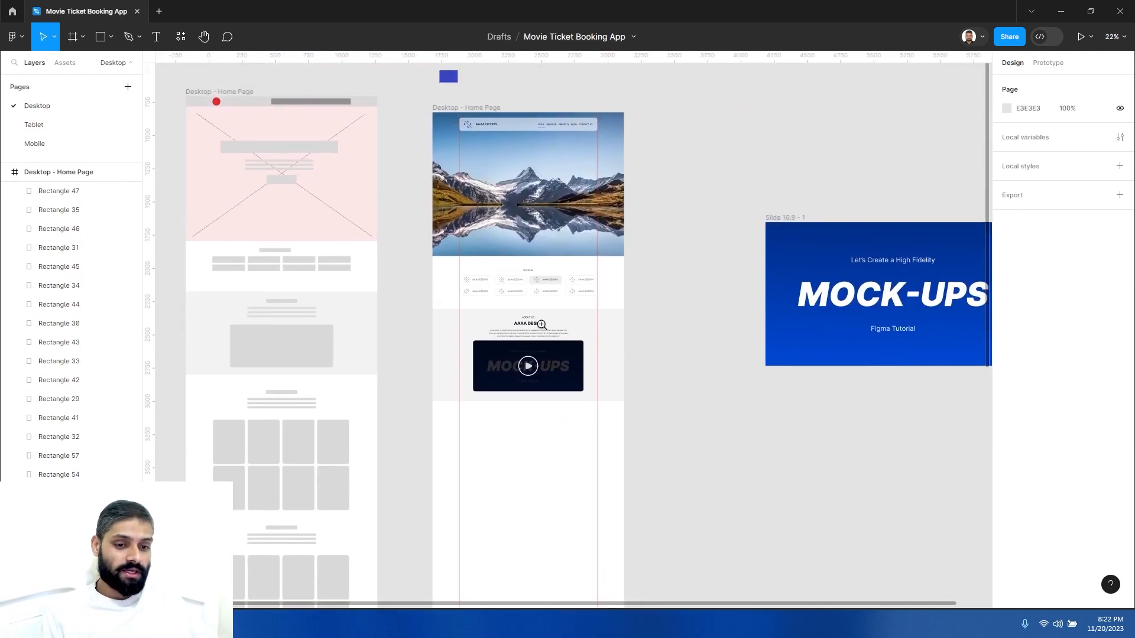
scroll(538, 331, up, 2)
scroll(550, 331, down, 3)
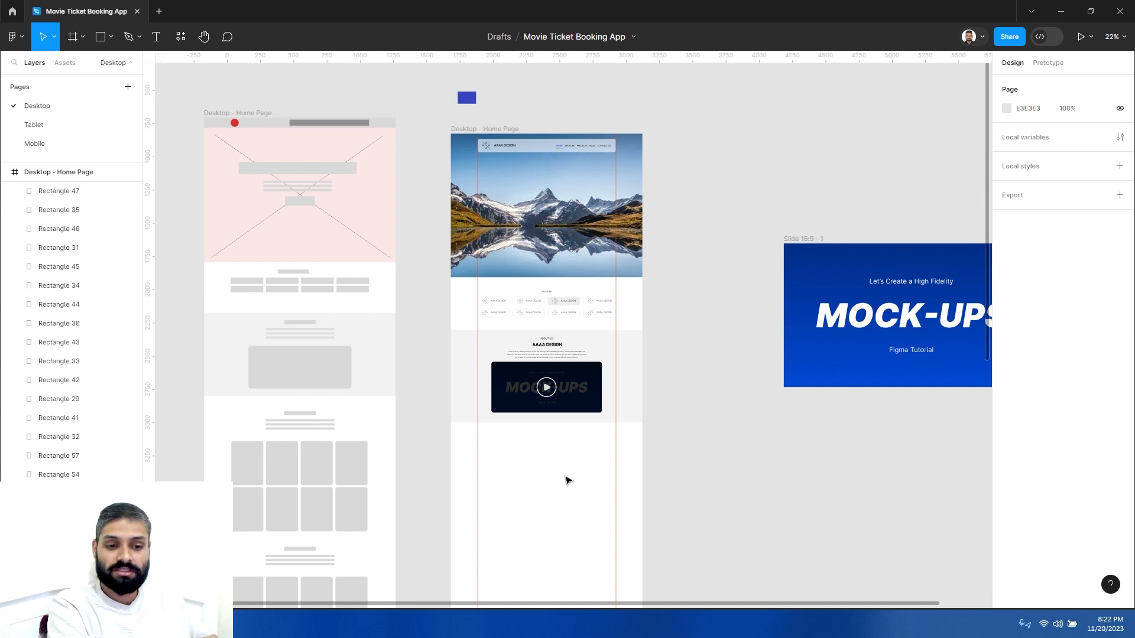
click(577, 445)
scroll(562, 249, up, 5)
scroll(528, 301, up, 3)
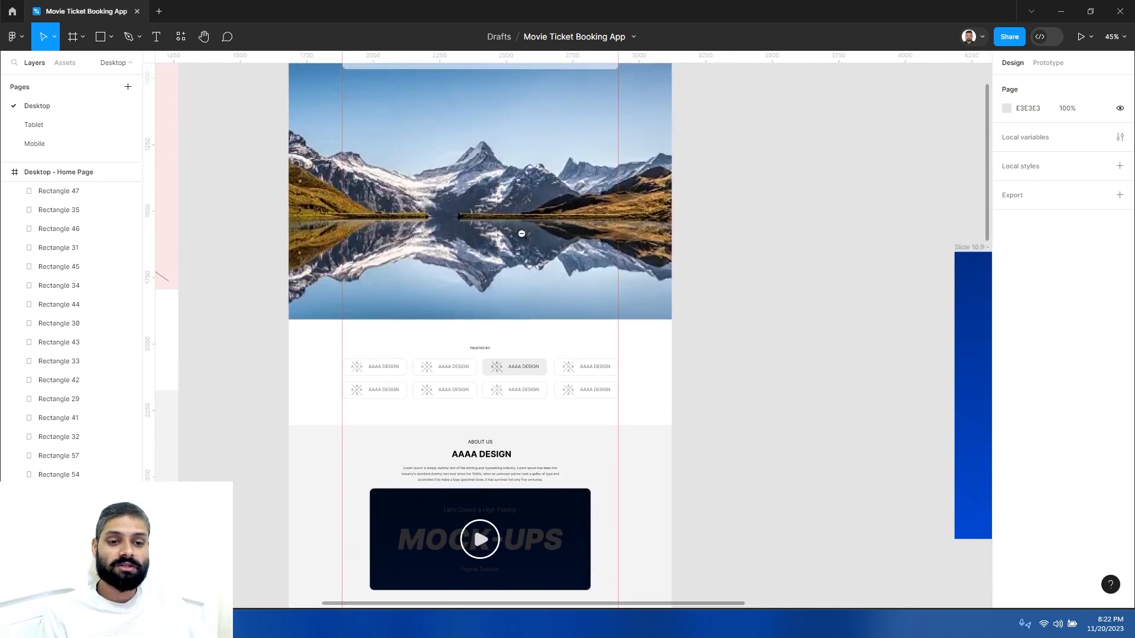